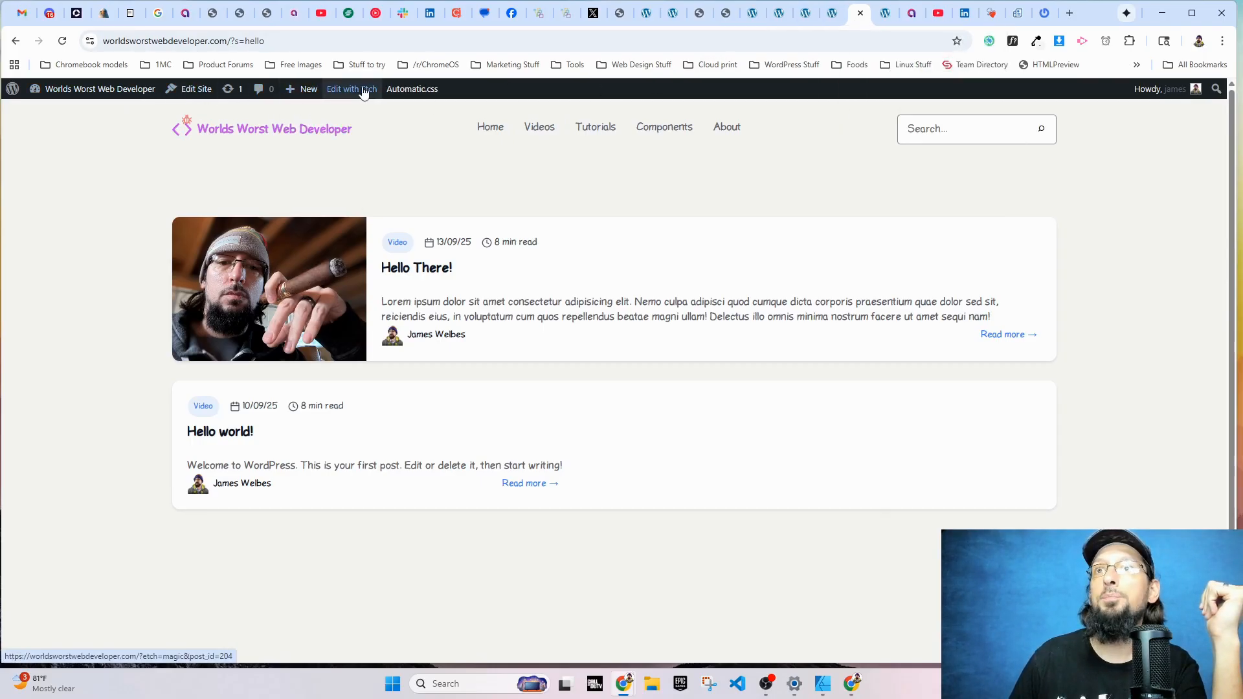
# - Open the search results page in the Etch editor and load the Index template
pyautogui.click(336, 89)
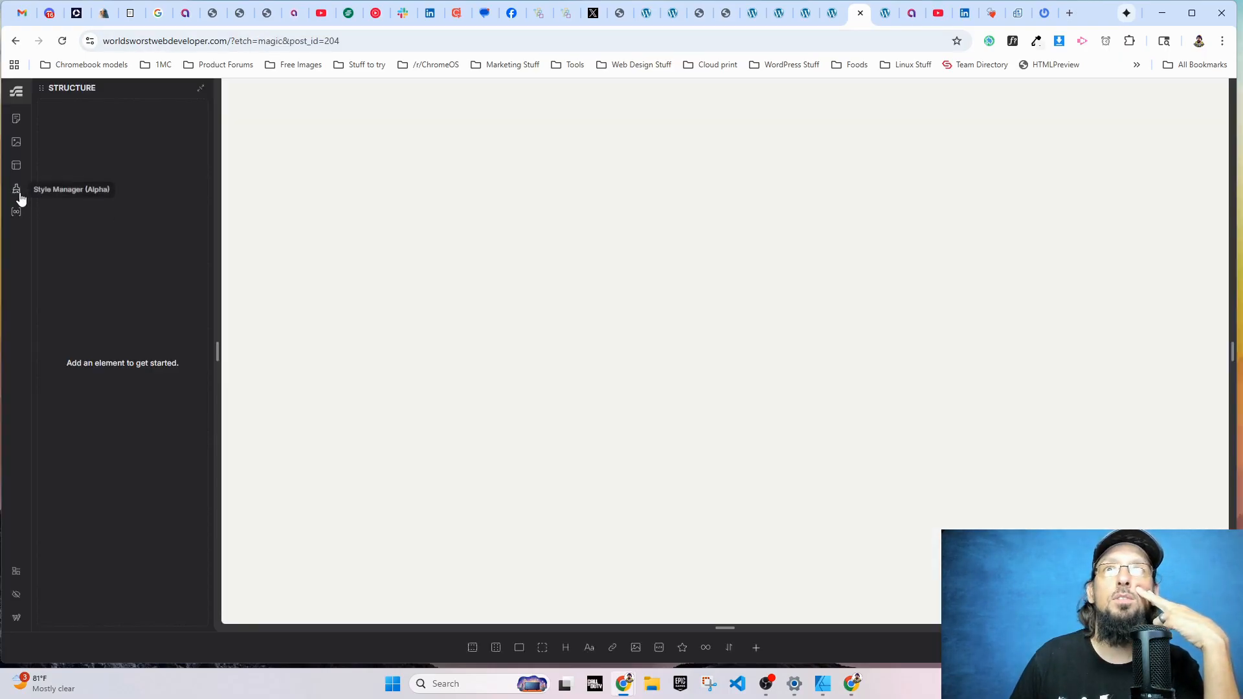
pyautogui.click(17, 172)
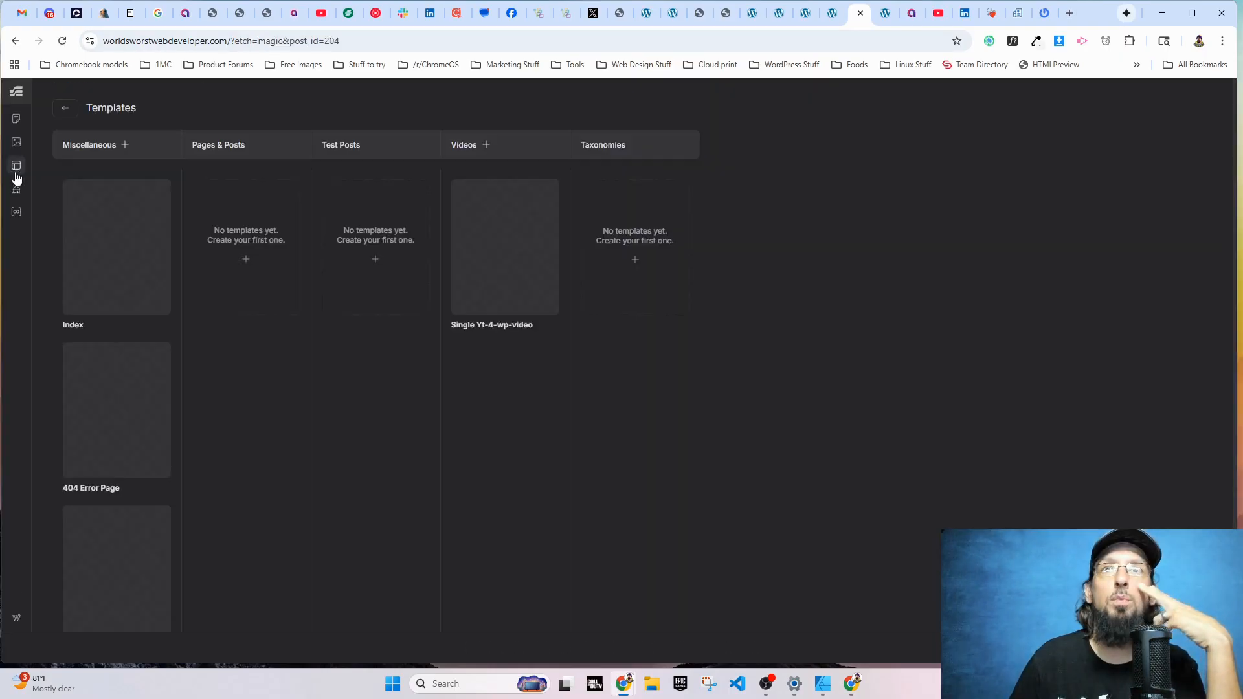
pyautogui.click(112, 236)
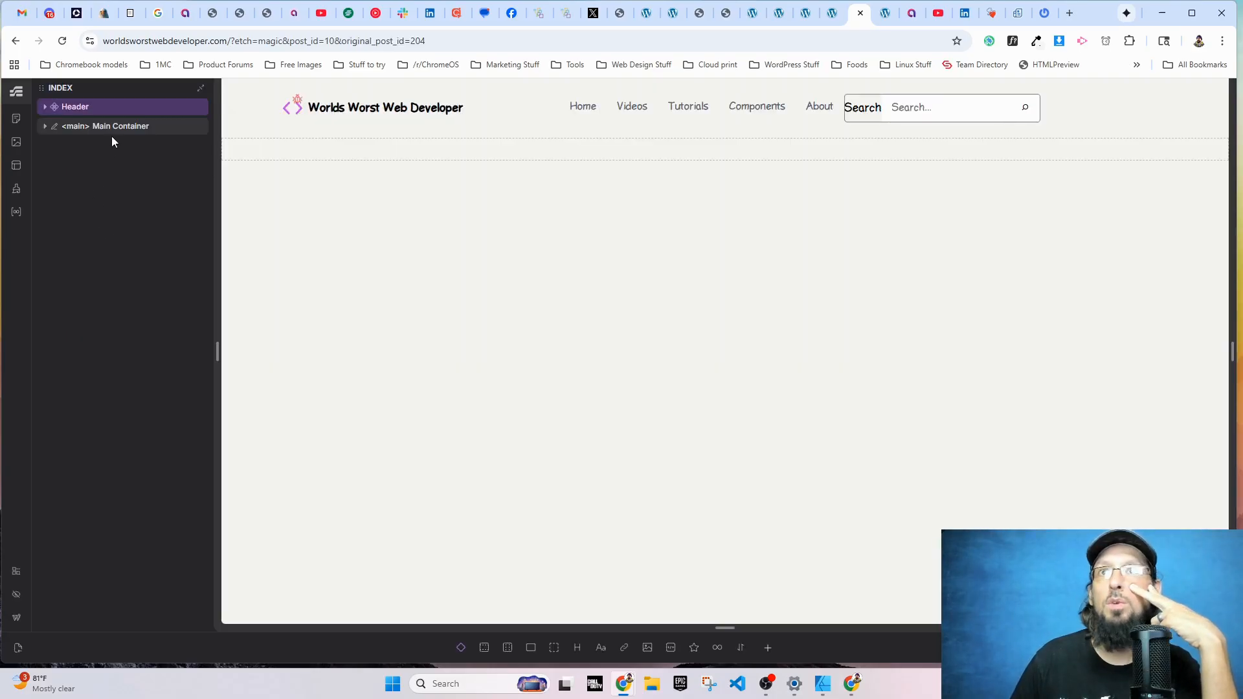
# - Open the Nav component inside the Header's Right slot for editing
pyautogui.rightClick(81, 106)
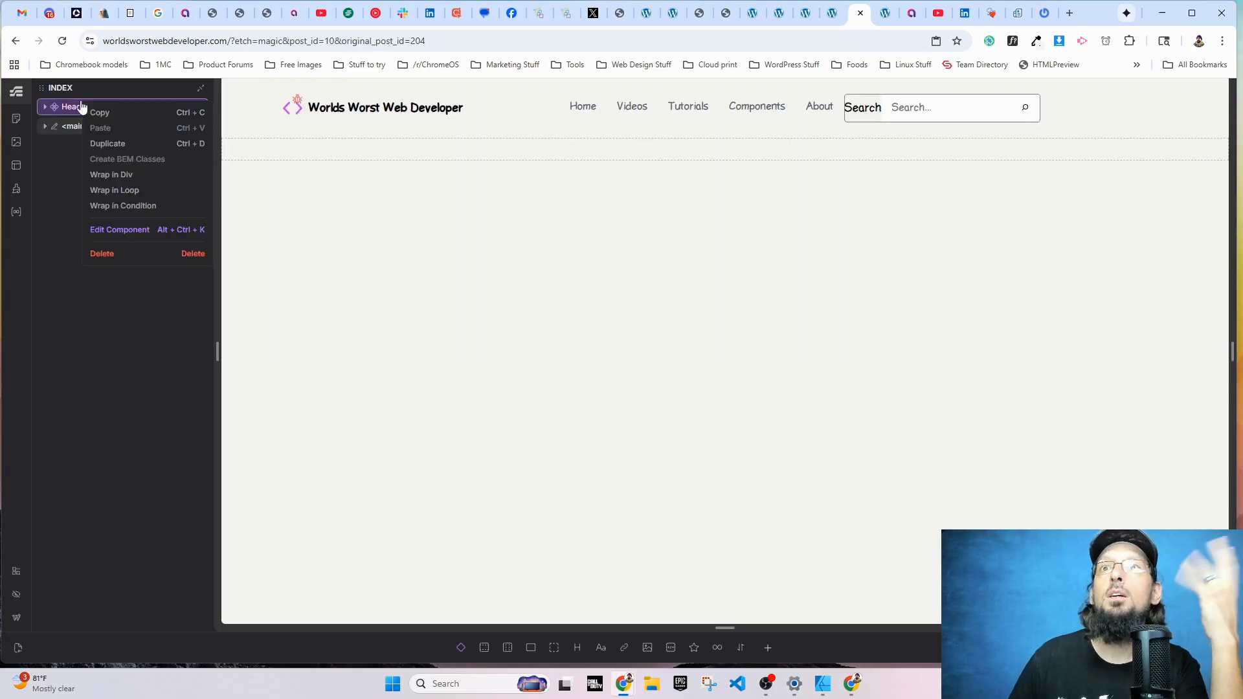
pyautogui.click(81, 106)
pyautogui.click(83, 127)
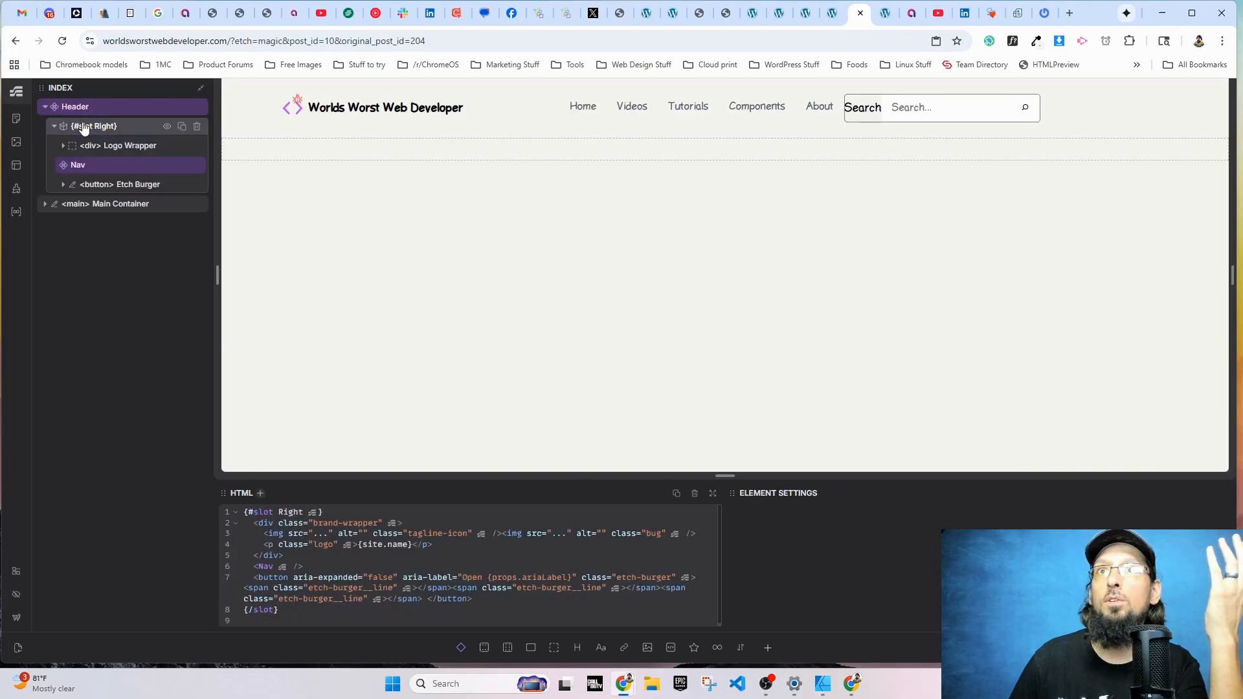
pyautogui.click(91, 166)
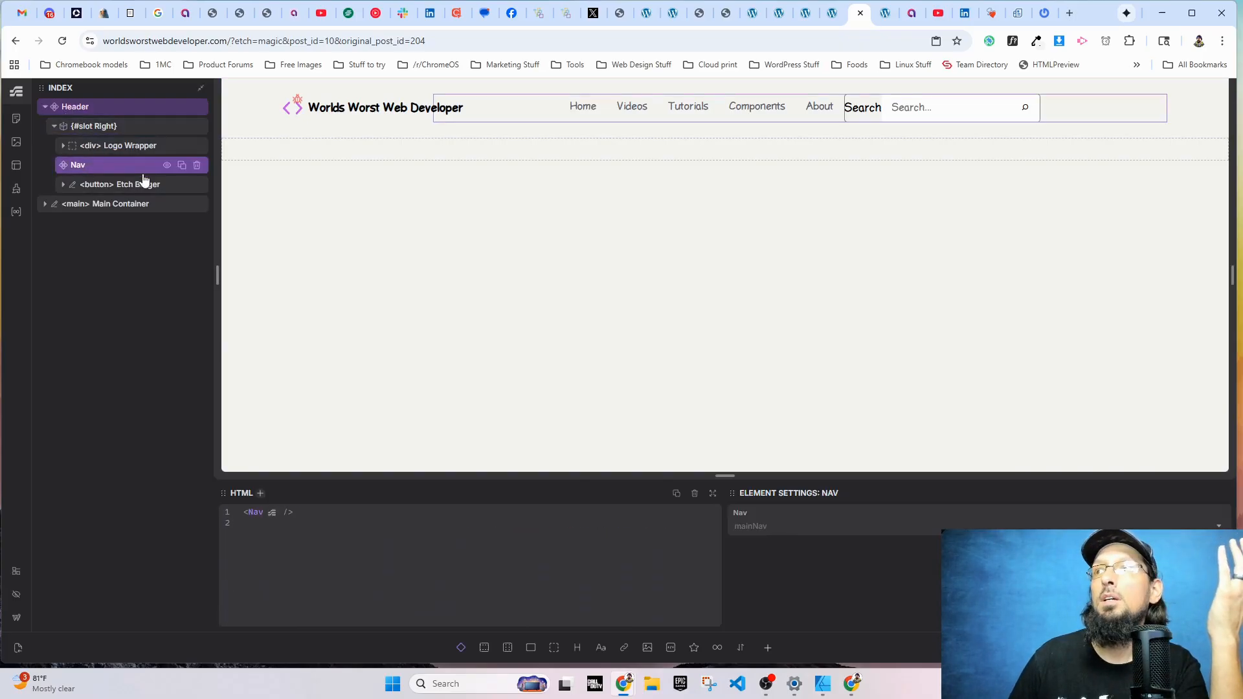
pyautogui.rightClick(94, 167)
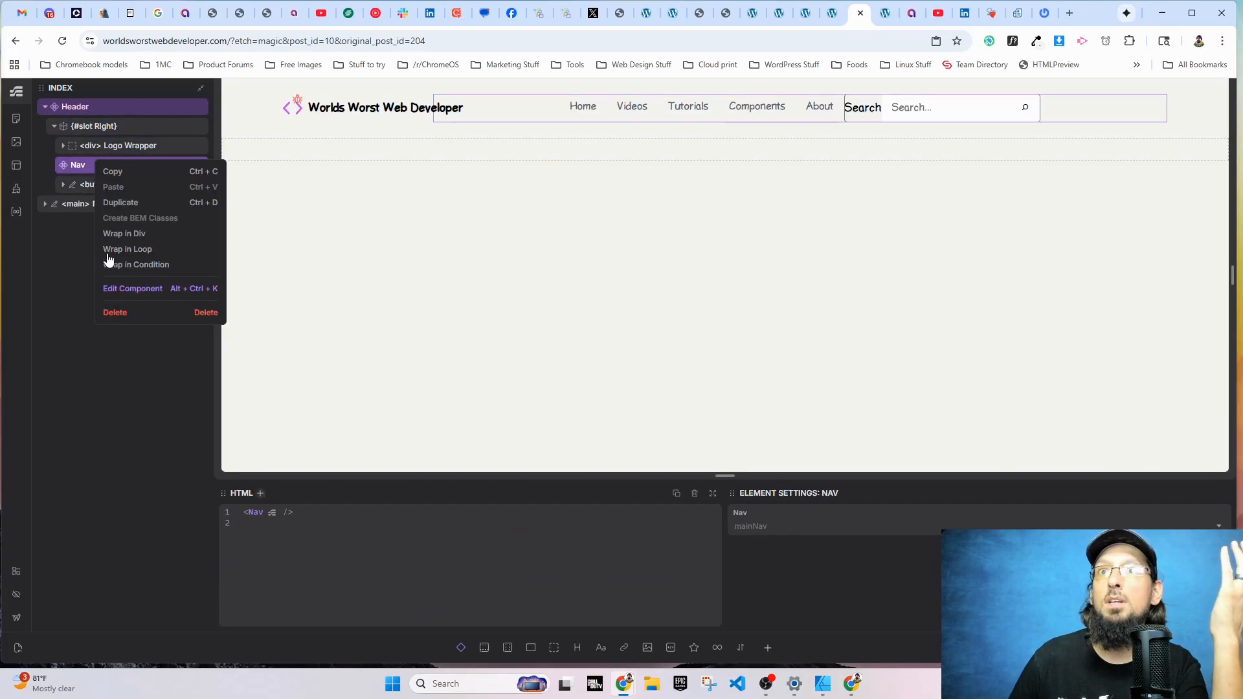
pyautogui.click(139, 290)
# - Select the Search Form inside the Etch Nav list and examine its HTML in the enlarged code view, including the action attribute
pyautogui.click(115, 187)
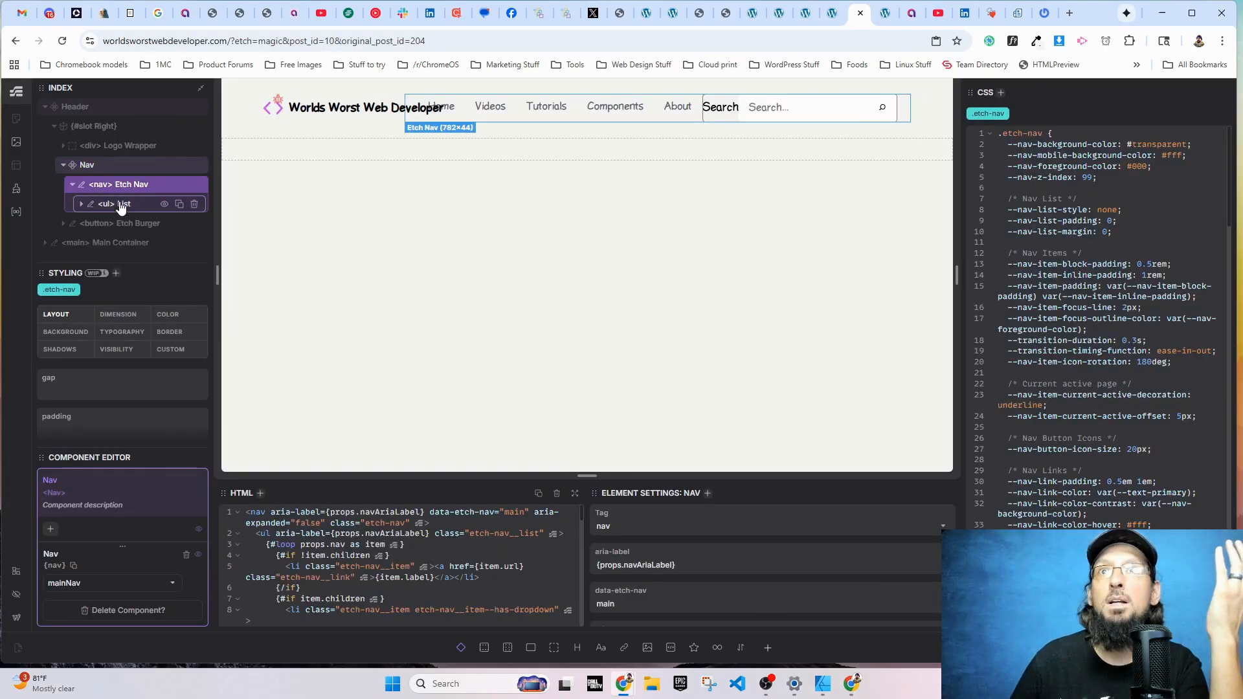
pyautogui.click(119, 203)
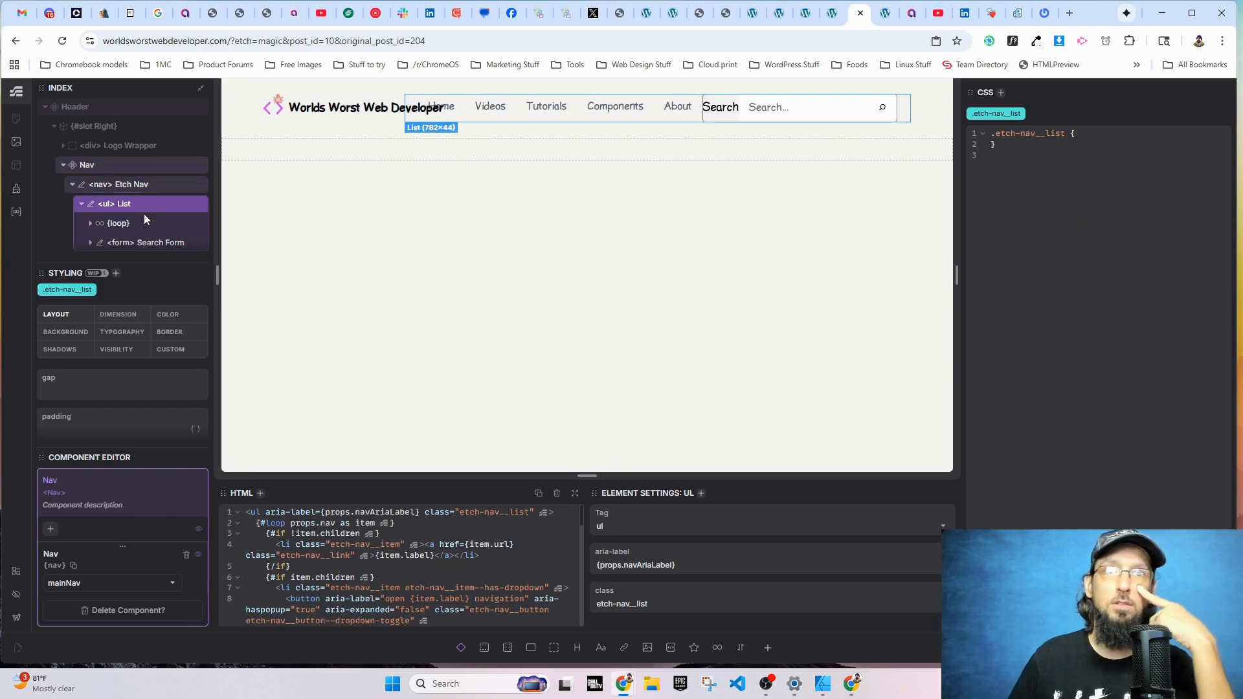
pyautogui.click(116, 247)
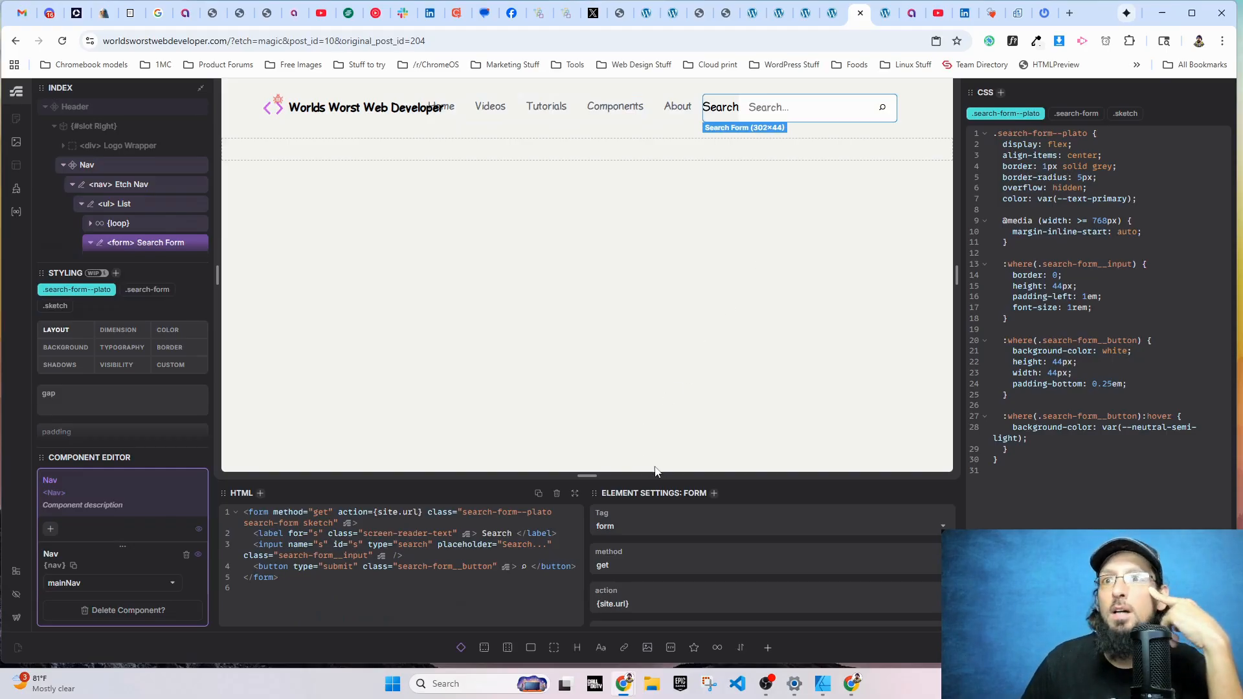
pyautogui.click(575, 494)
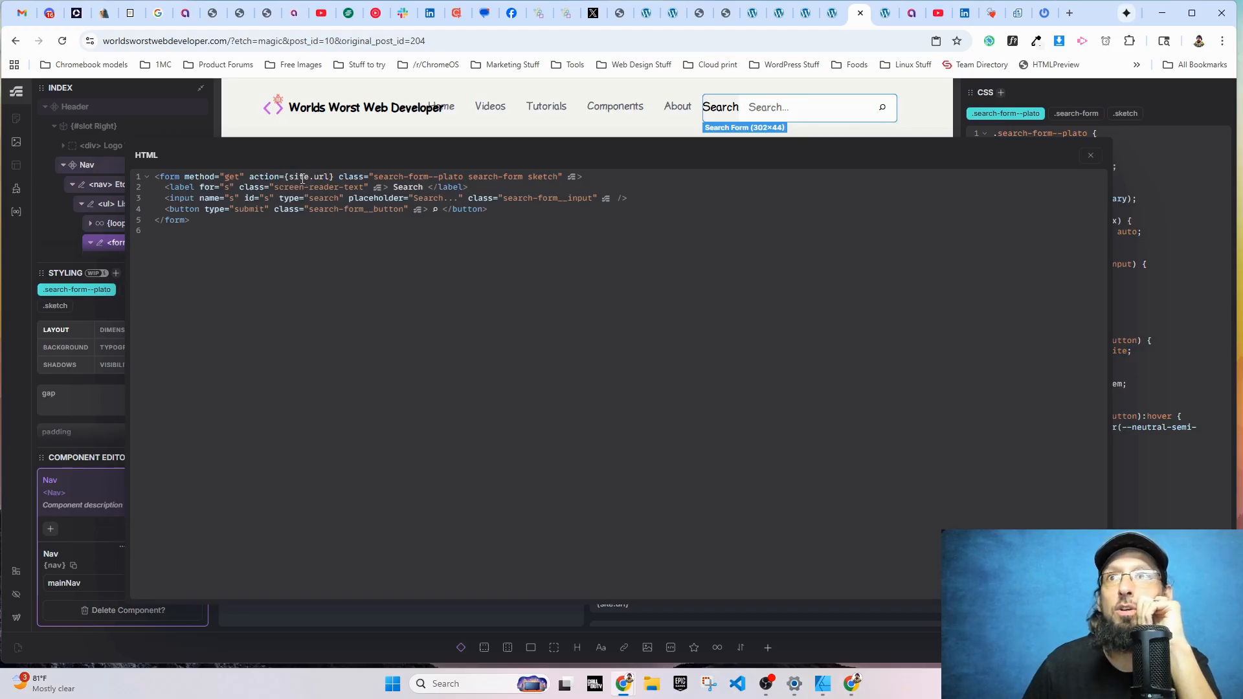
pyautogui.moveTo(332, 177); pyautogui.dragTo(296, 179)
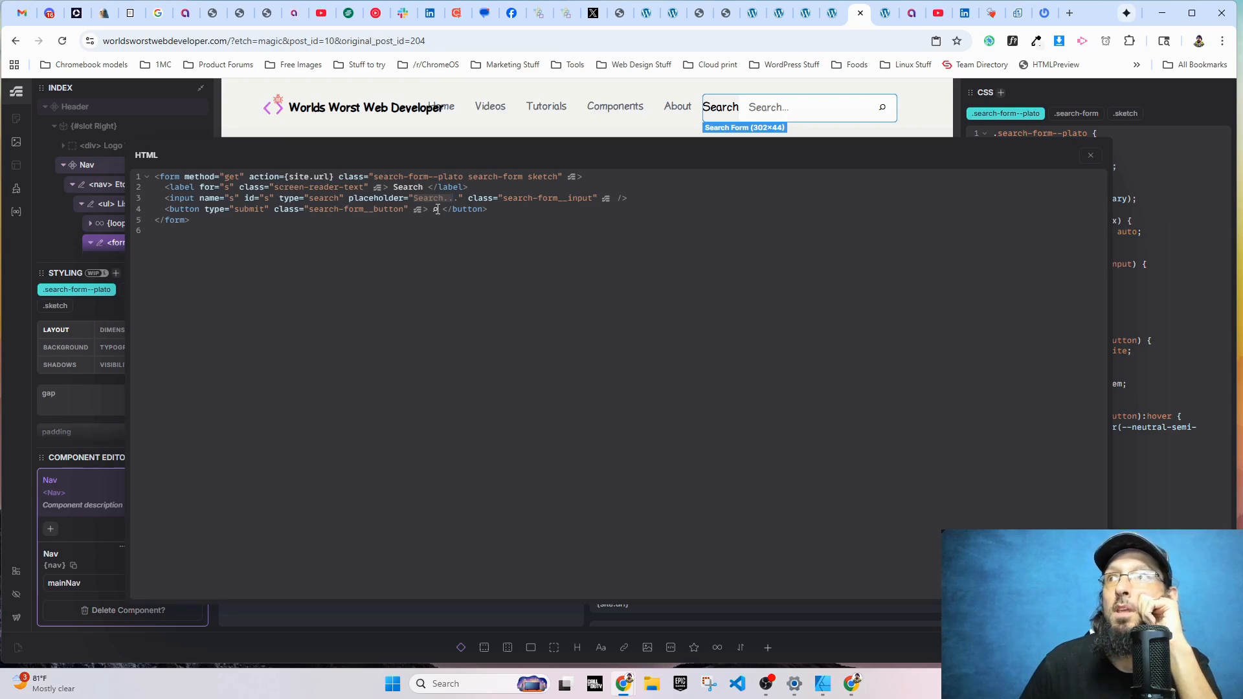
pyautogui.moveTo(156, 176); pyautogui.dragTo(191, 218)
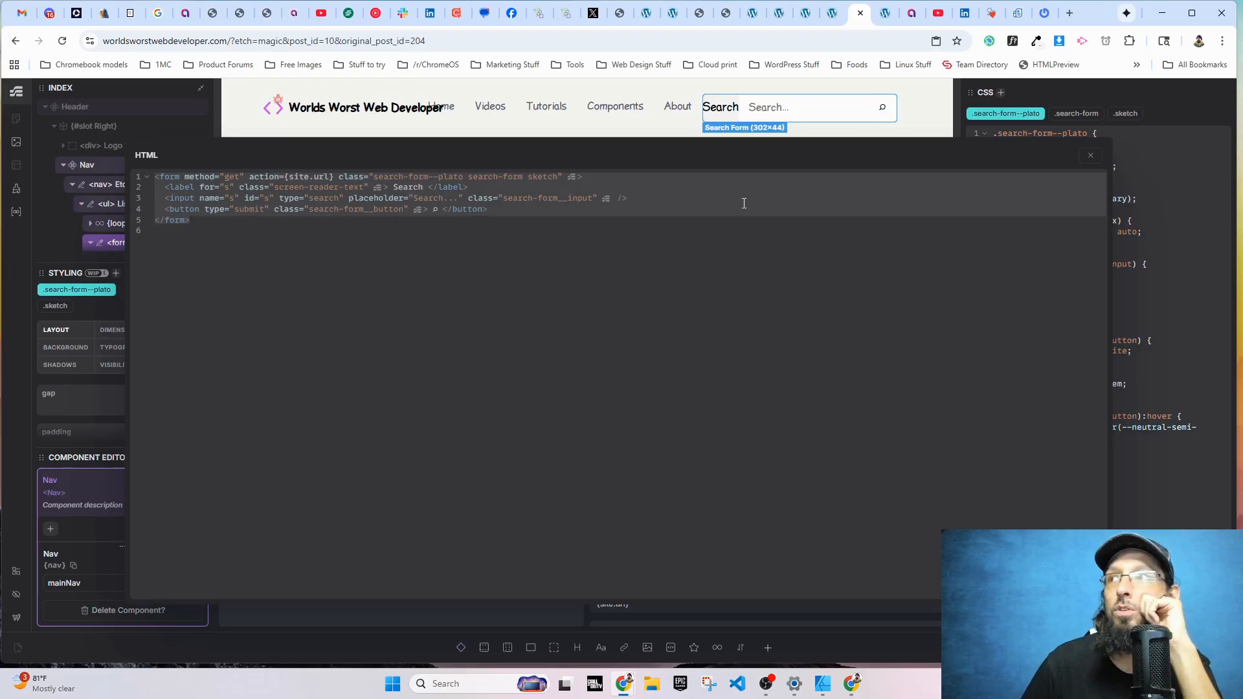
pyautogui.click(1090, 154)
# - Switch to the live site, go to its Home page and search for "hello" with the header search form
pyautogui.click(886, 20)
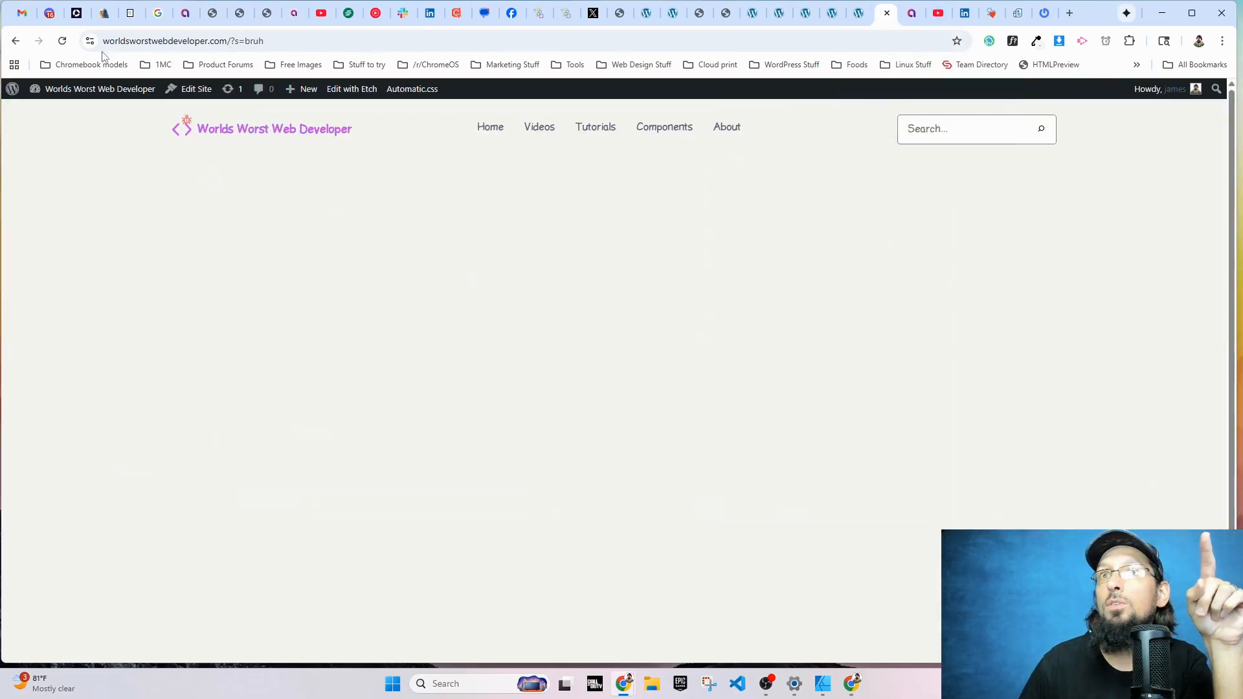
pyautogui.click(490, 128)
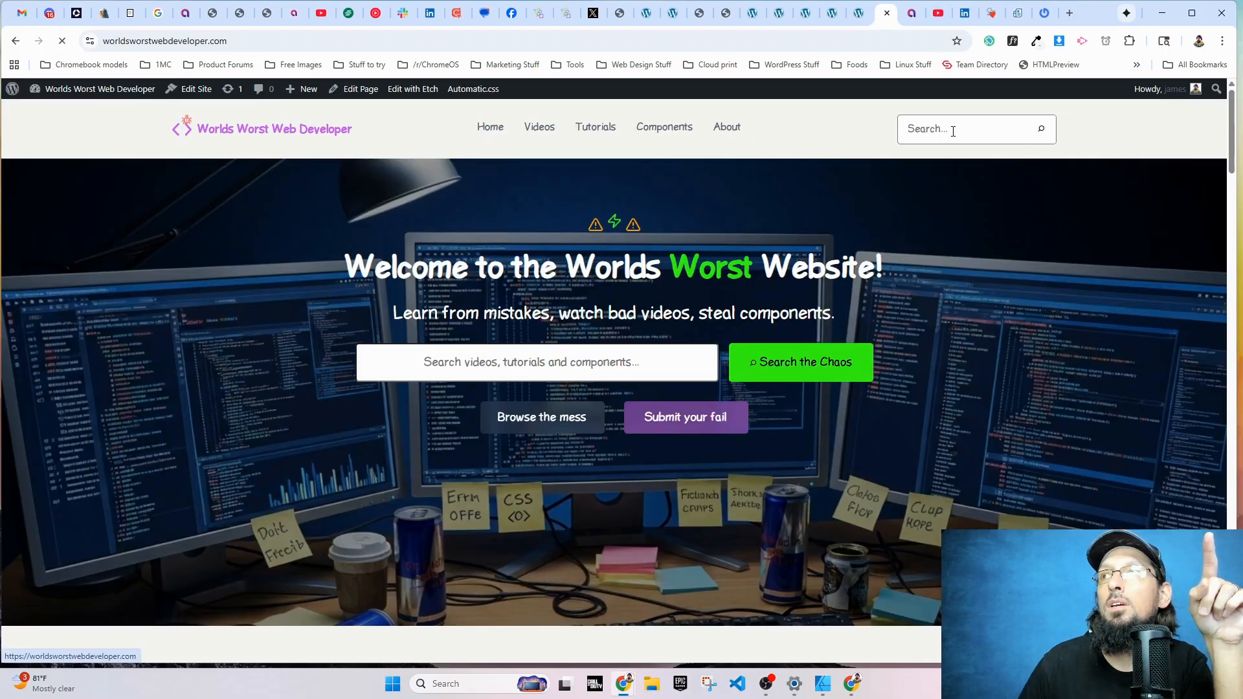
pyautogui.click(953, 132)
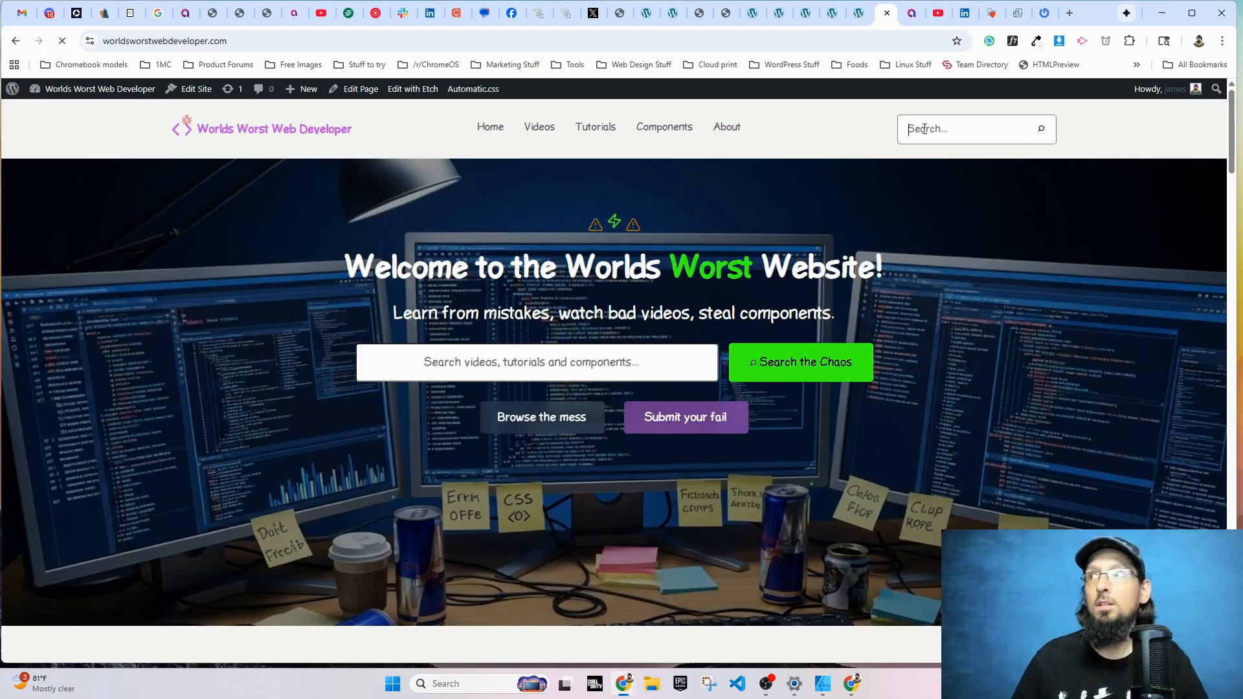
pyautogui.write('hello')
pyautogui.press('Return')
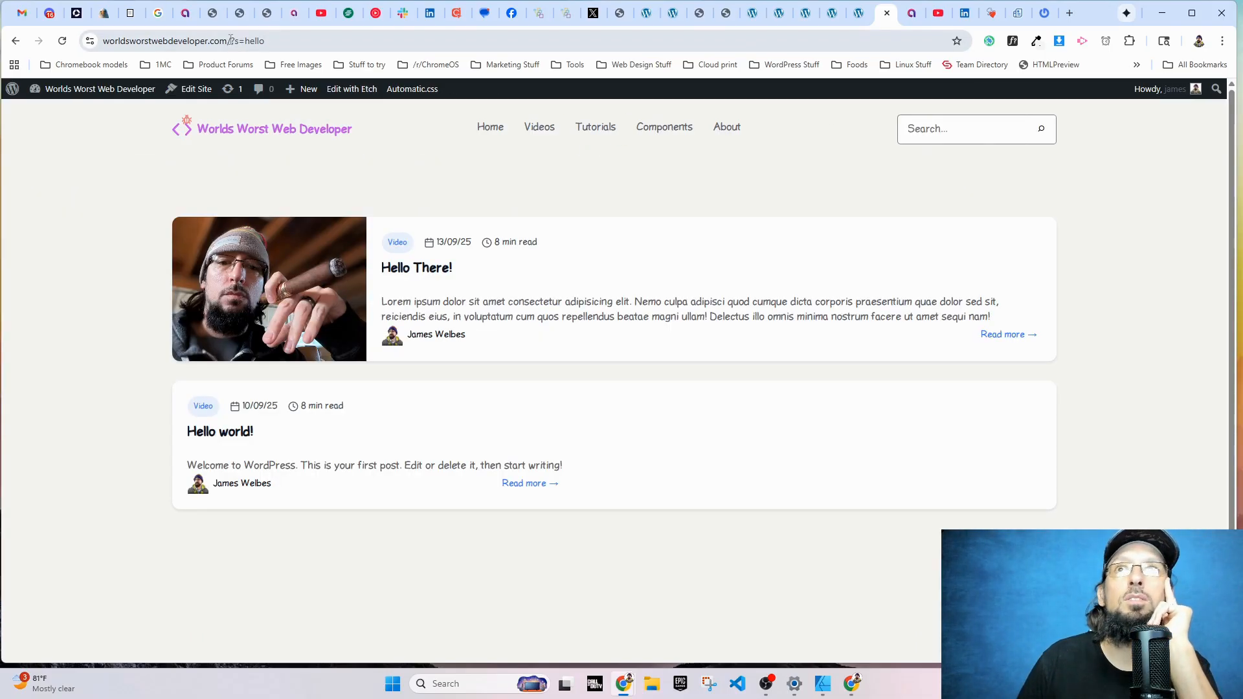
# - Examine the s query parameter and its search term in the results page's URL
pyautogui.click(230, 40)
pyautogui.click(274, 40)
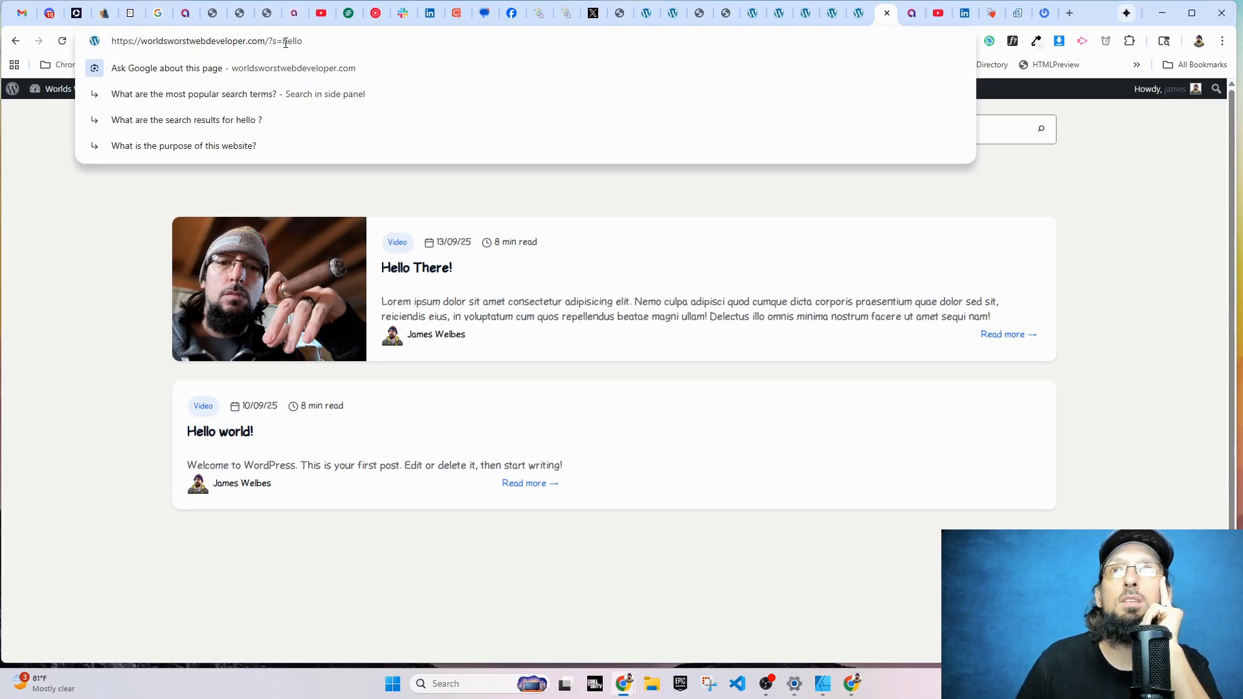
pyautogui.moveTo(283, 40); pyautogui.dragTo(307, 41)
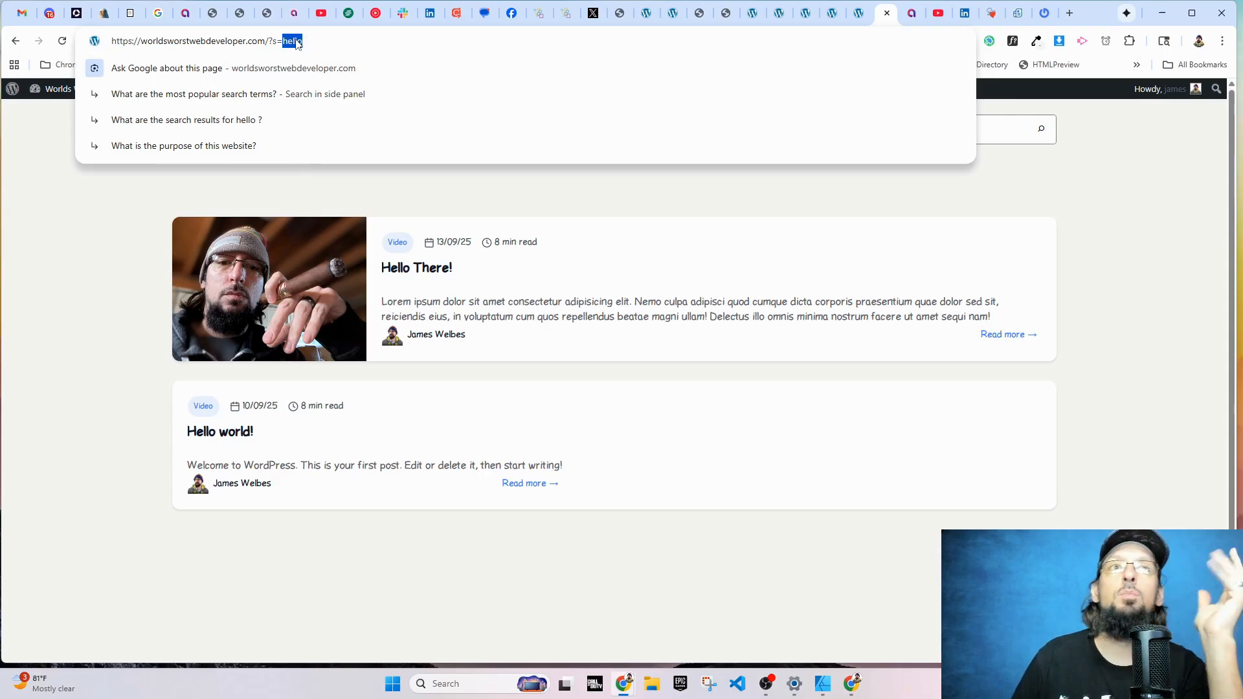
pyautogui.click(313, 40)
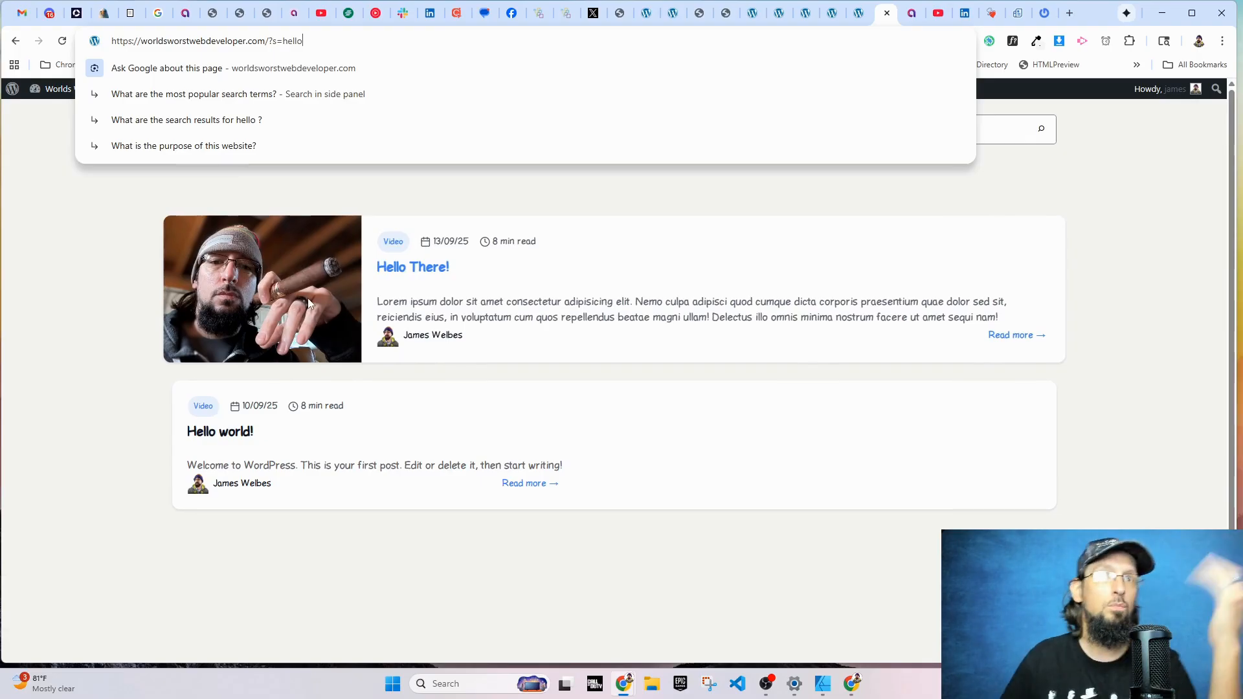
pyautogui.click(421, 630)
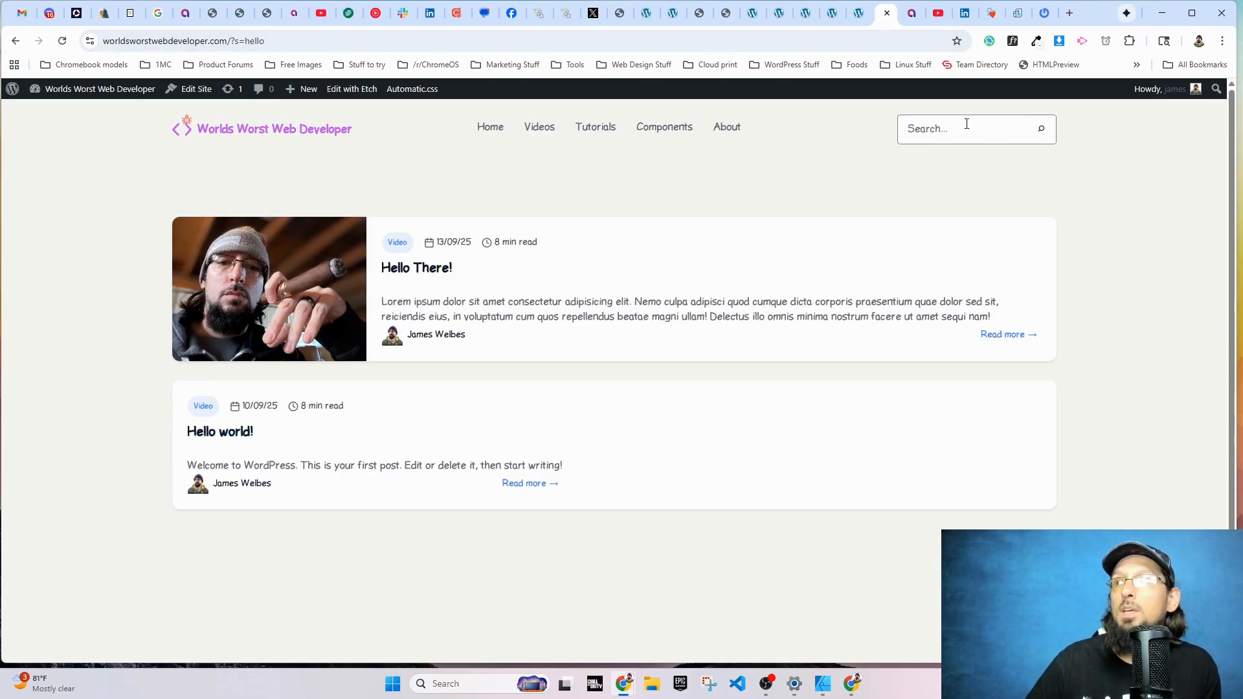
pyautogui.moveTo(268, 43); pyautogui.dragTo(232, 42)
pyautogui.click(720, 44)
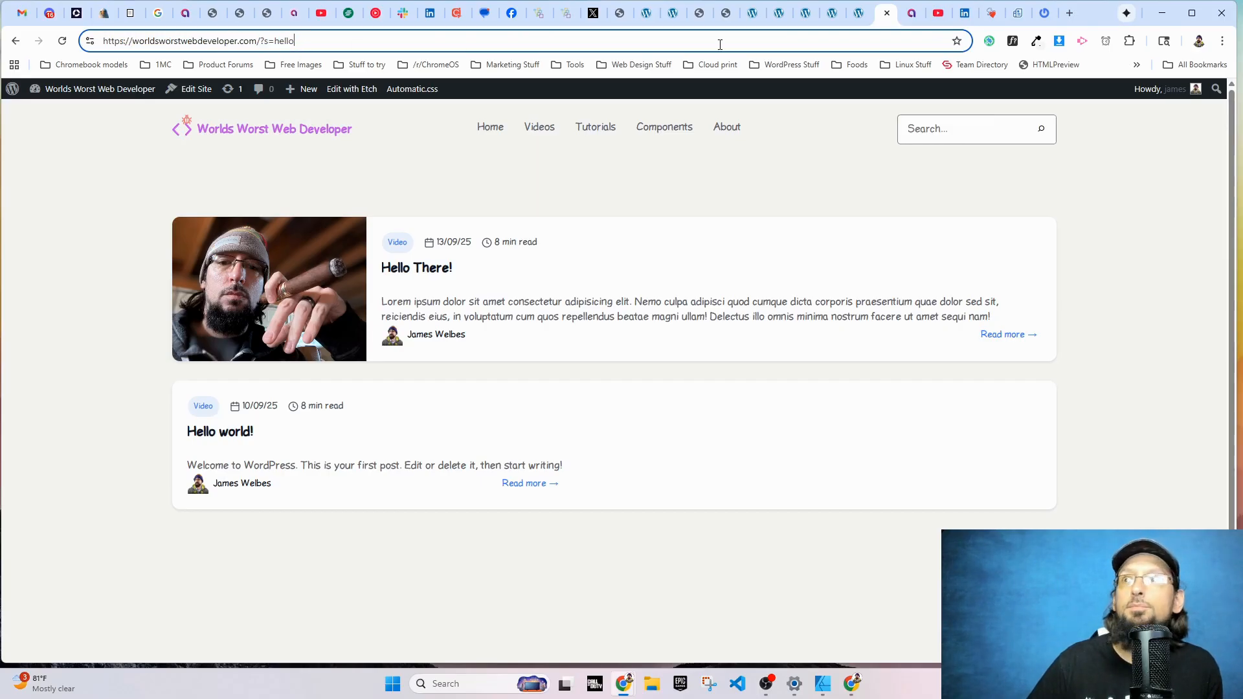
# - Return to the Etch editor, leave the Nav component and open the Search Results template for editing
pyautogui.click(859, 13)
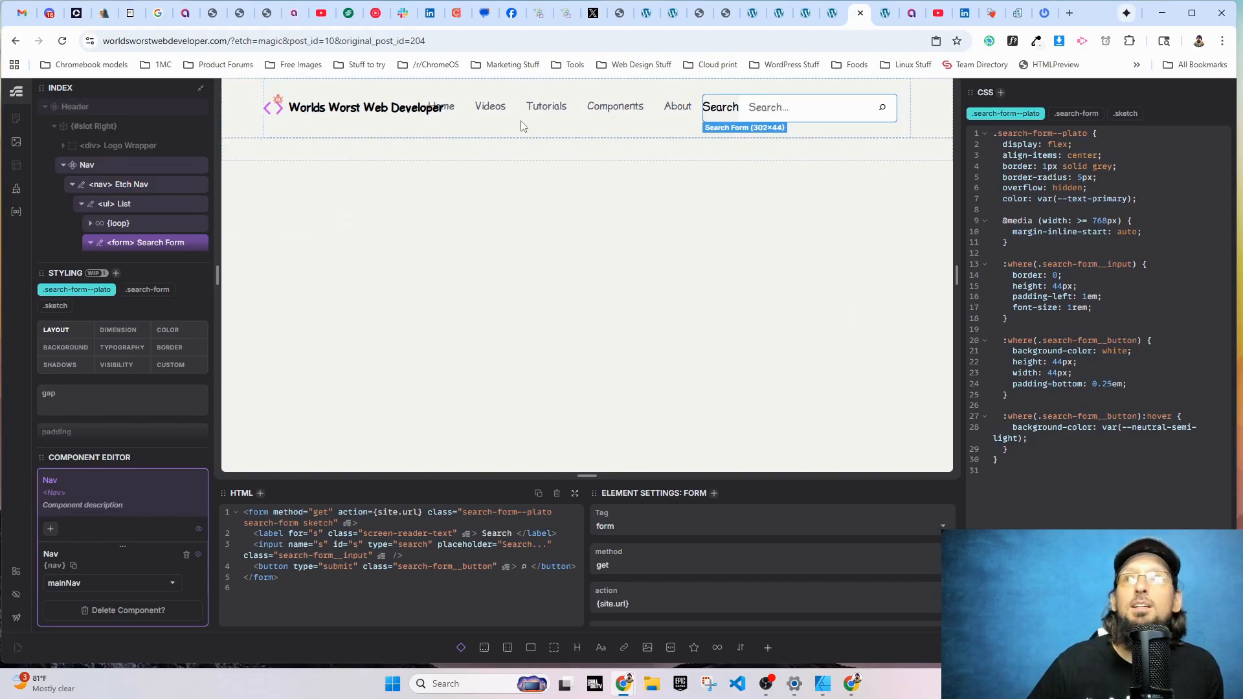
pyautogui.click(16, 143)
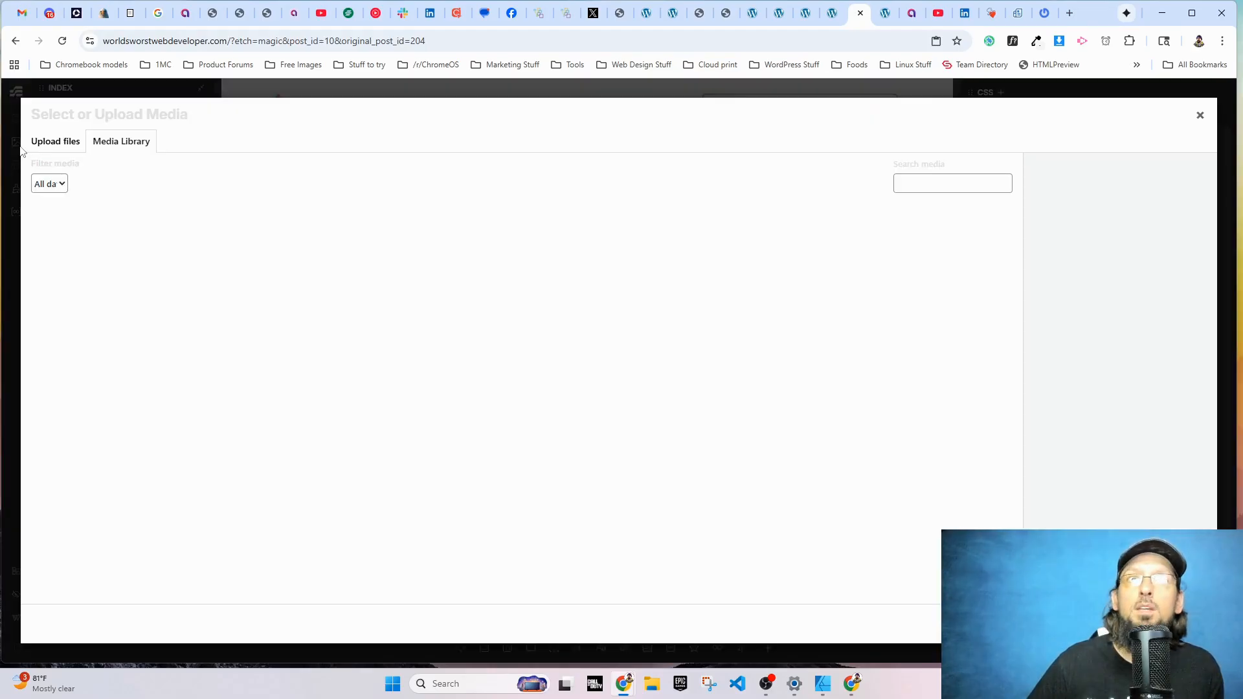
pyautogui.click(1201, 118)
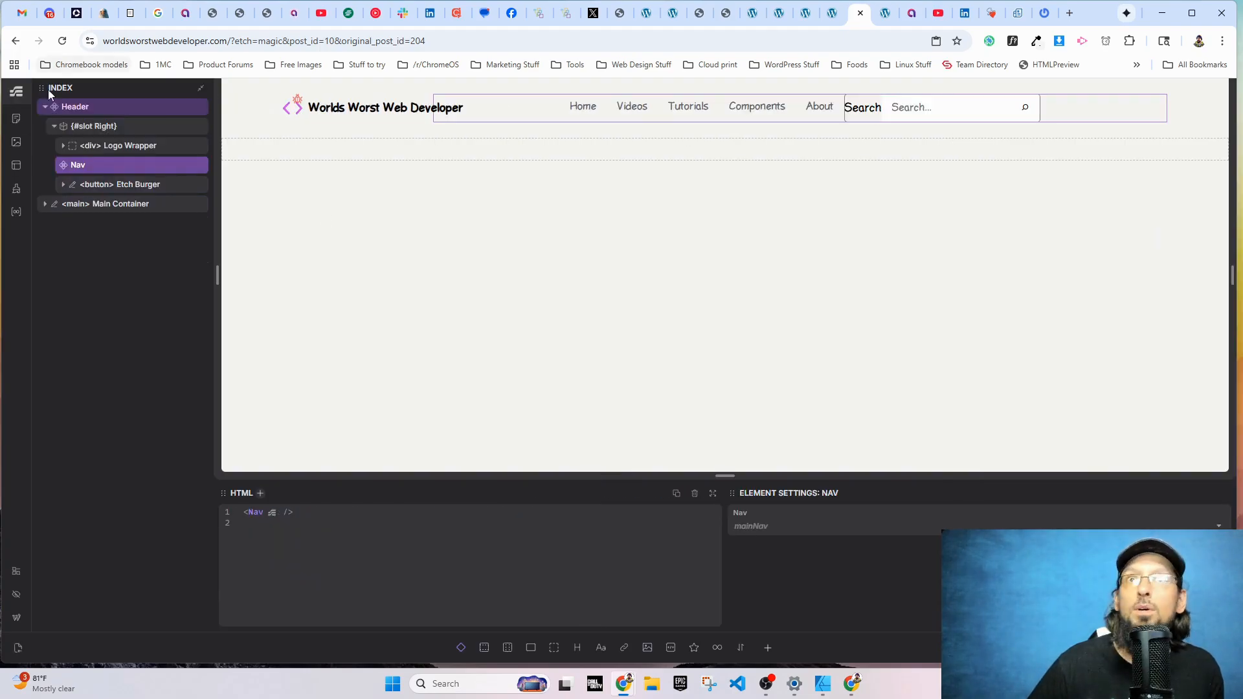
pyautogui.click(16, 119)
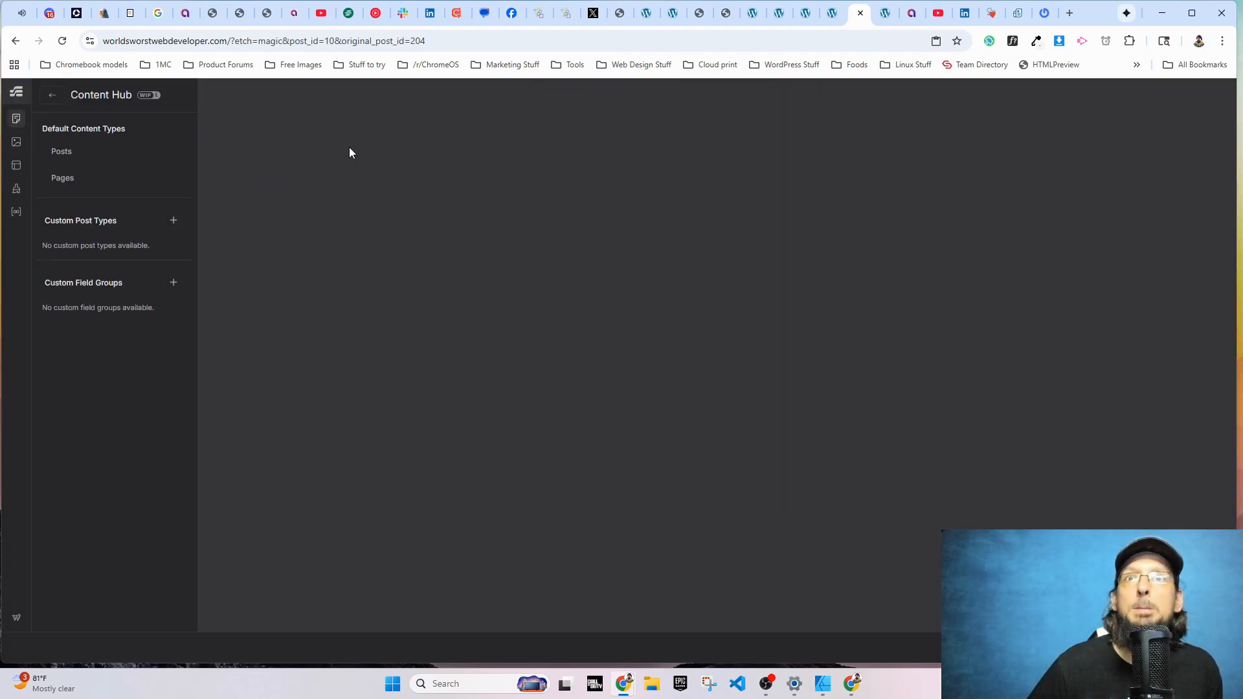
pyautogui.click(16, 165)
pyautogui.scroll(-1, 101, 485)
pyautogui.scroll(1, 100, 485)
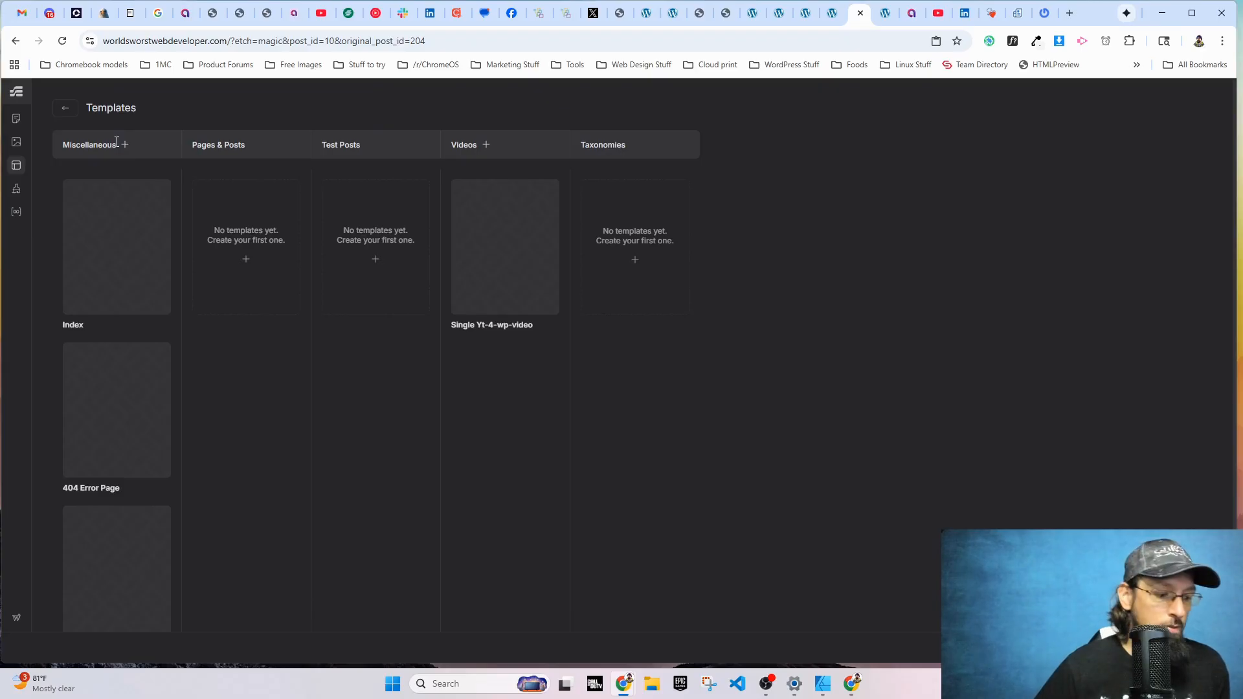
pyautogui.scroll(-1, 123, 198)
pyautogui.moveTo(104, 526)
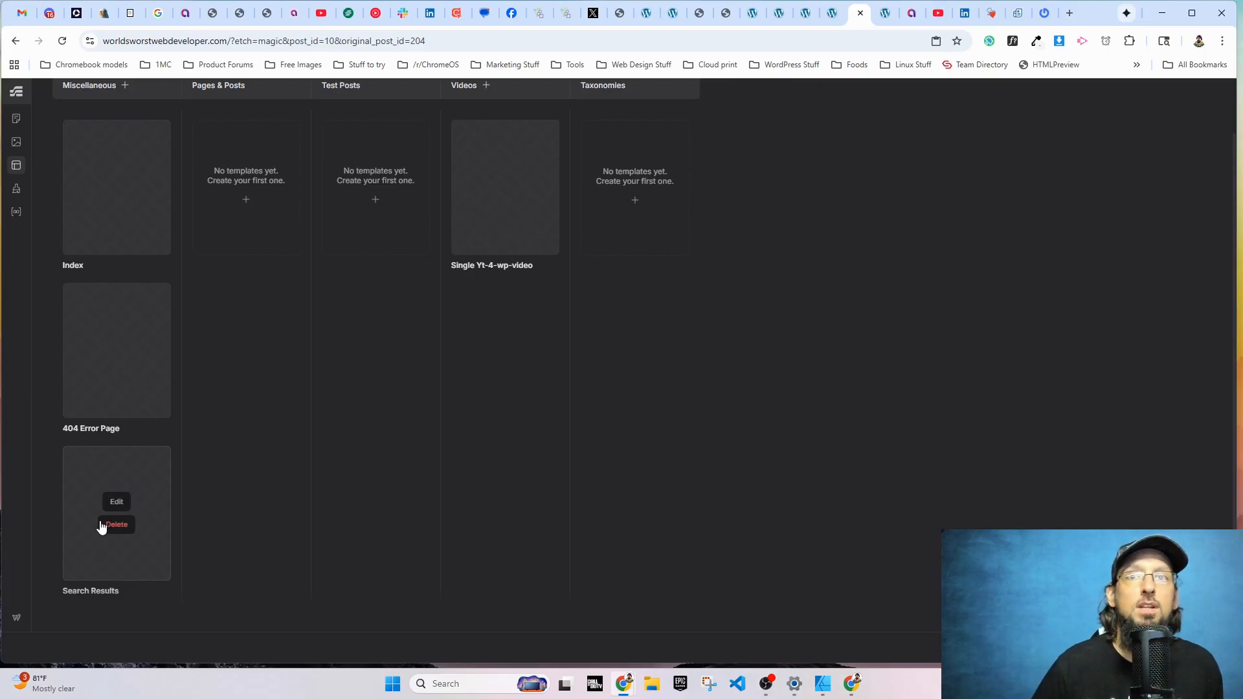
pyautogui.click(117, 509)
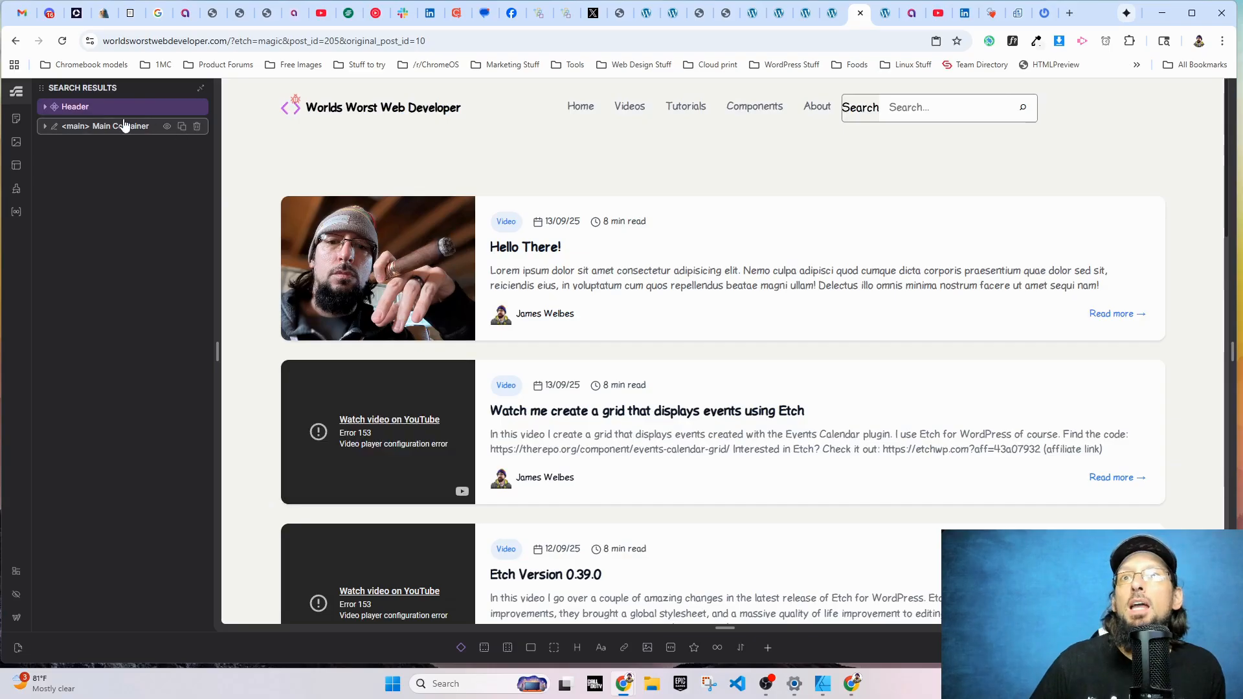
# - Expand the Main Container down to its Loop and select the Post Card article to inspect its markup and CSS
pyautogui.click(123, 125)
pyautogui.click(102, 161)
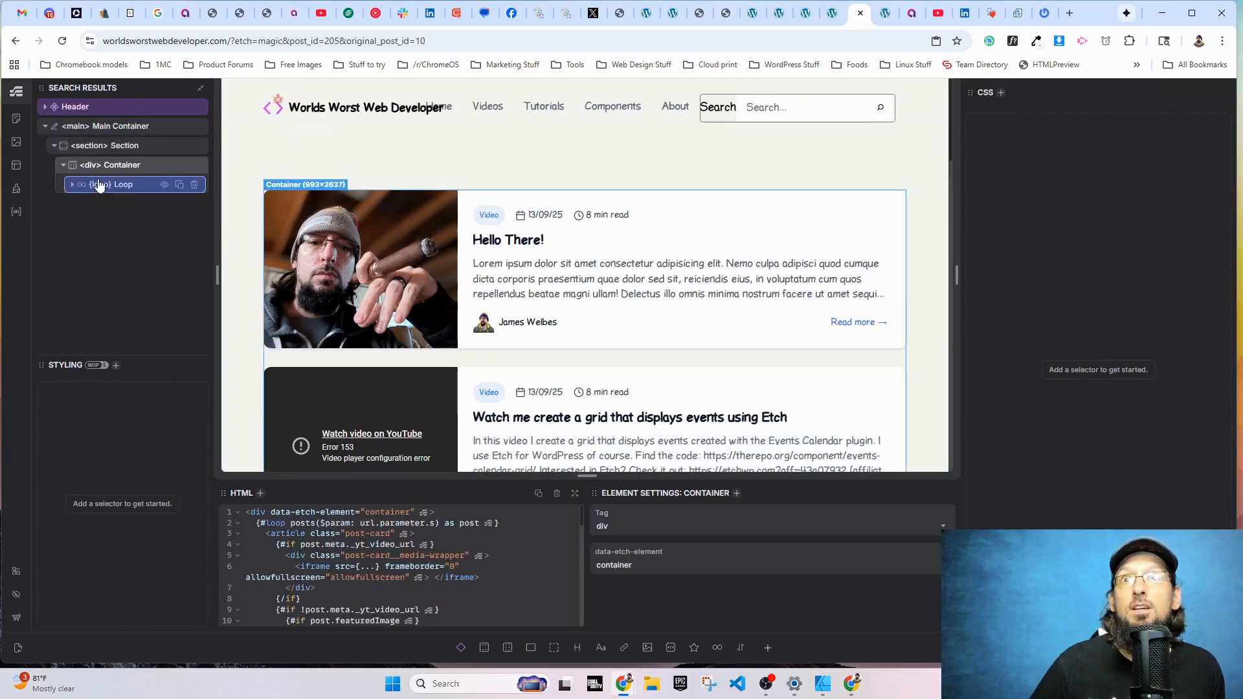
pyautogui.click(102, 186)
pyautogui.click(111, 205)
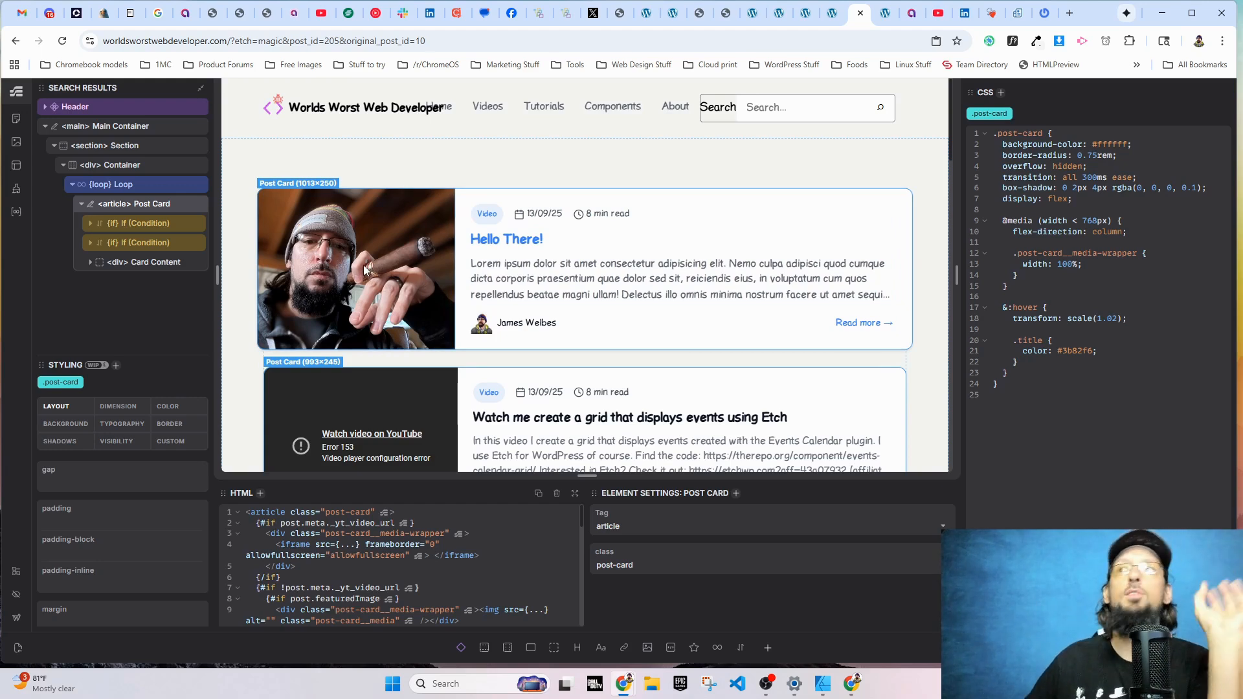
# - Compare with the live results page, then select the Post Card's parent Loop and open its posts query in the Loop Manager
pyautogui.click(887, 13)
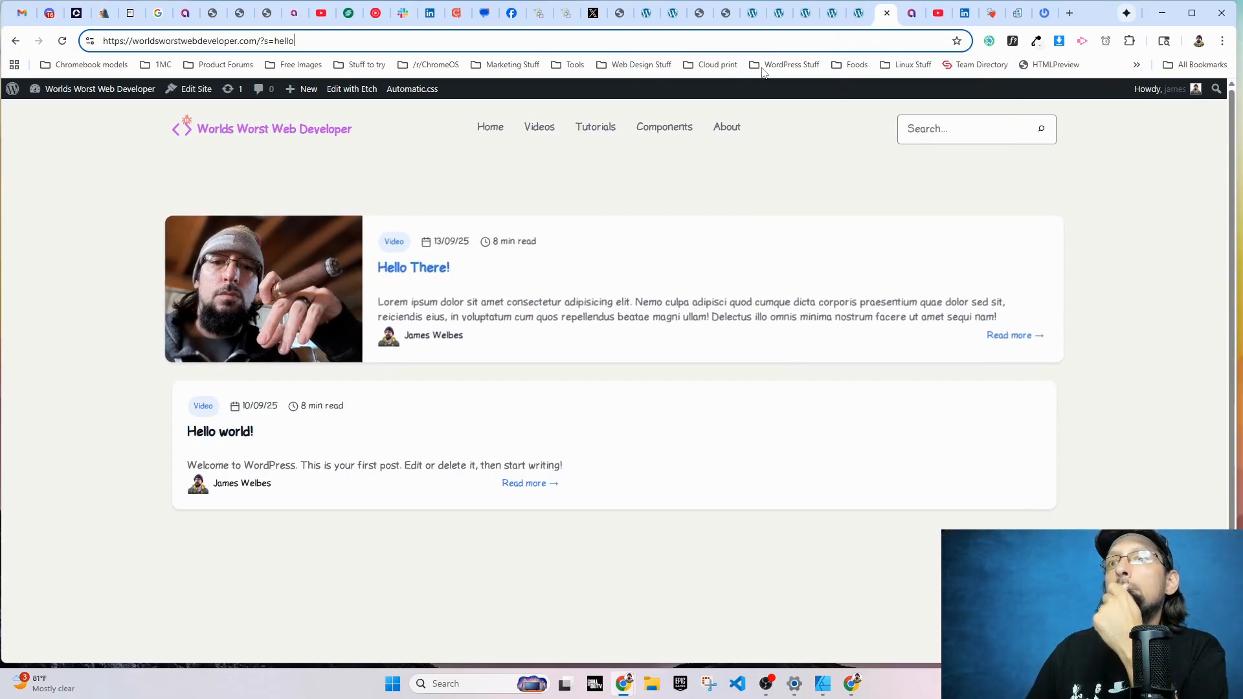
pyautogui.click(859, 18)
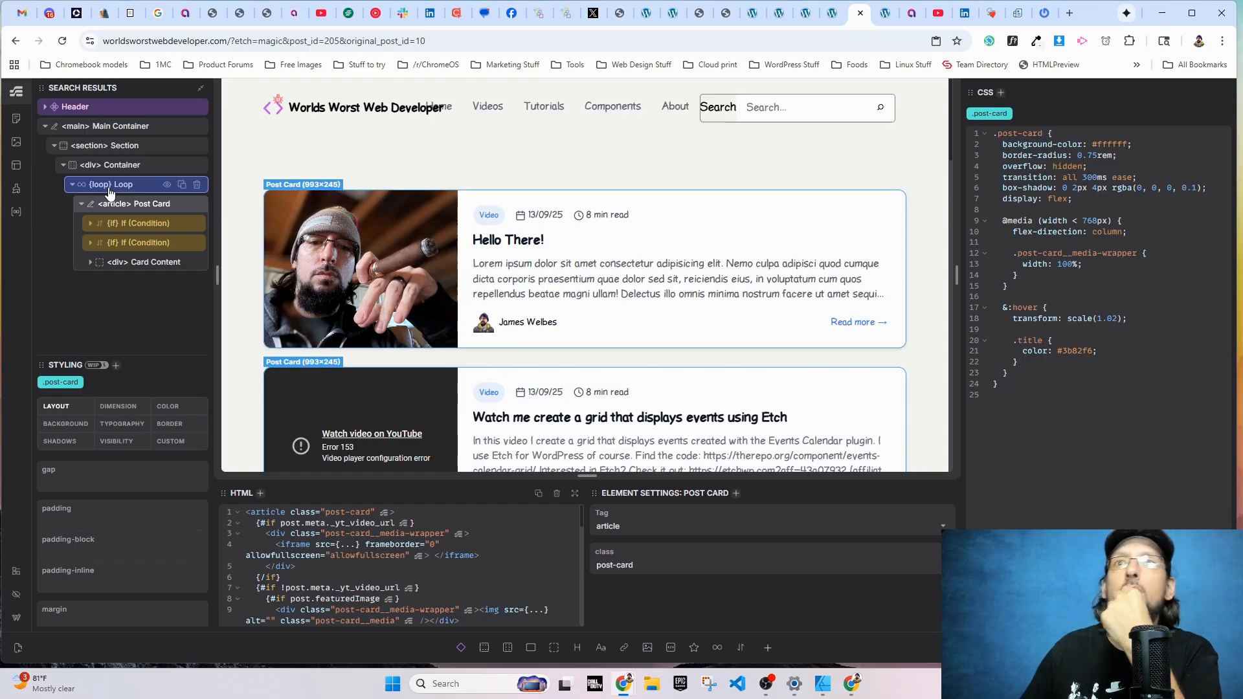
pyautogui.click(109, 186)
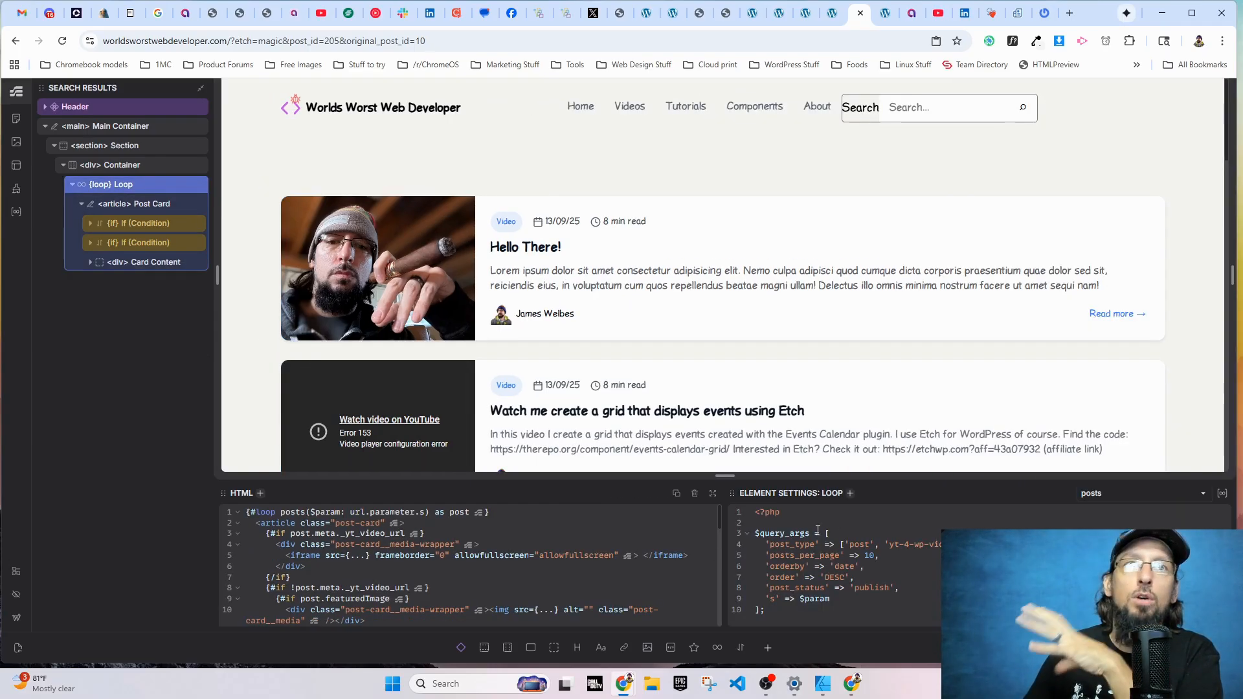
pyautogui.click(1222, 494)
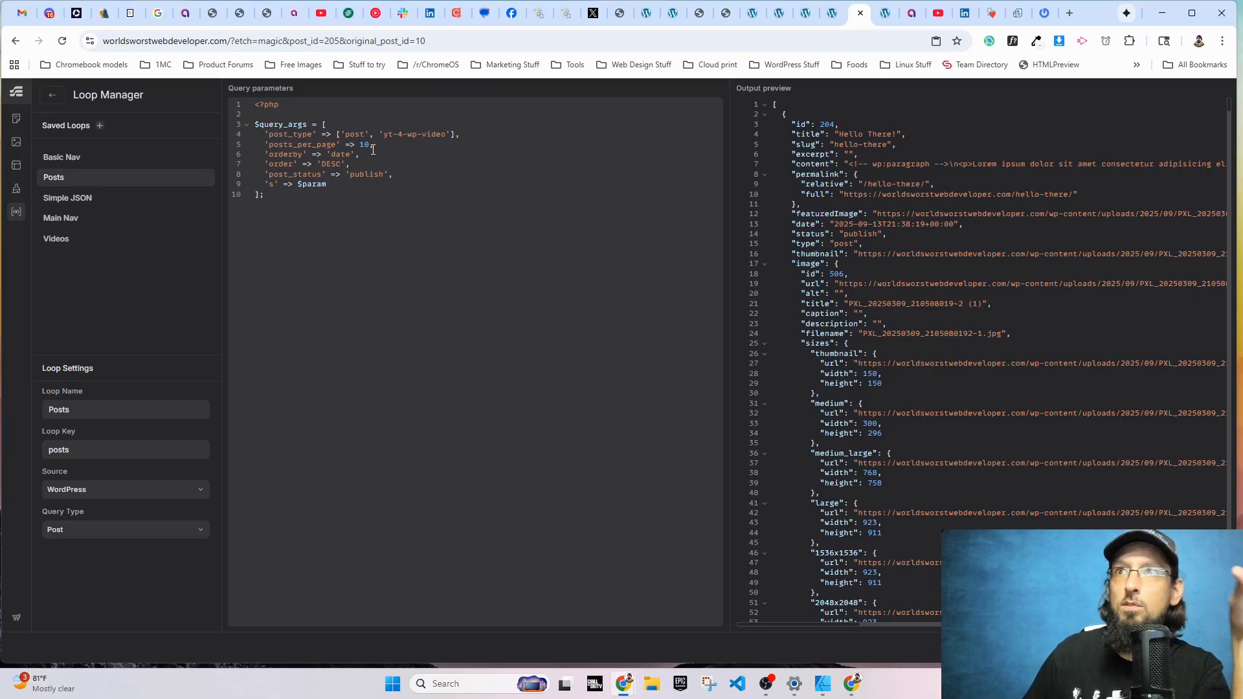
# - Review the posts query arguments from post_type to s, then leave the Loop Manager for the Search Results template
pyautogui.moveTo(265, 135); pyautogui.dragTo(347, 185)
pyautogui.click(436, 182)
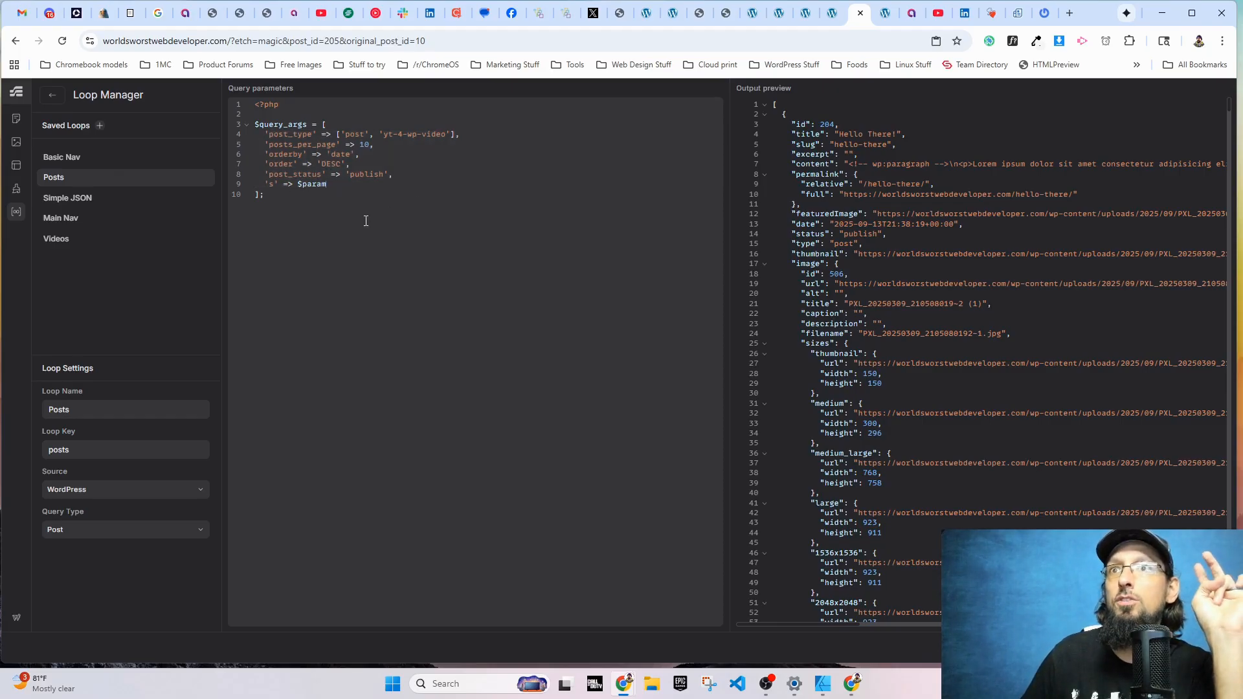
pyautogui.click(53, 98)
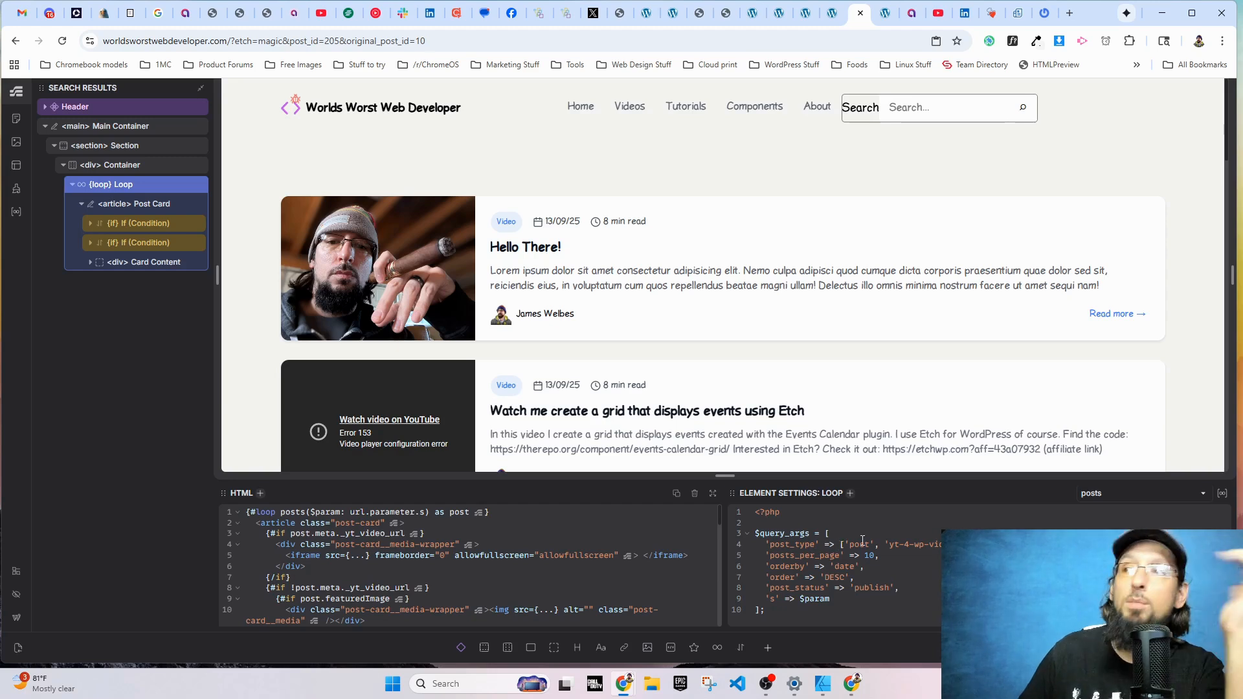
# - Examine the post_type array and the $param value assigned to s in the Loop's element settings
pyautogui.moveTo(914, 544); pyautogui.dragTo(840, 544)
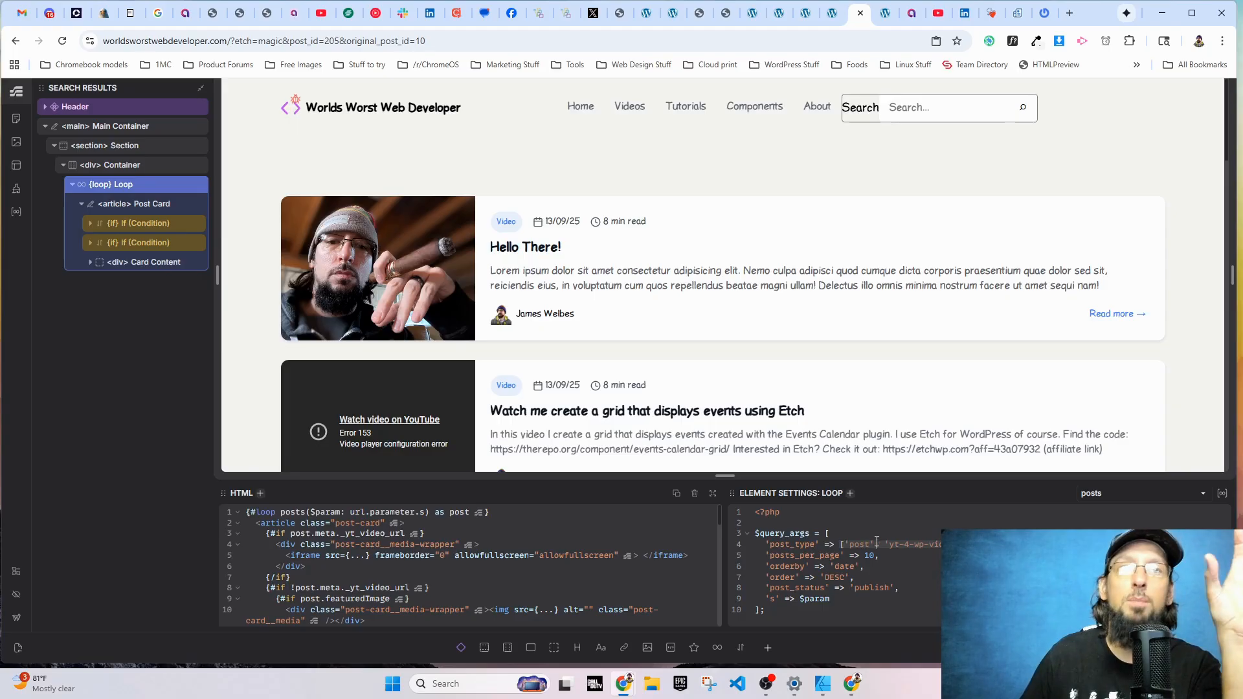
pyautogui.click(896, 544)
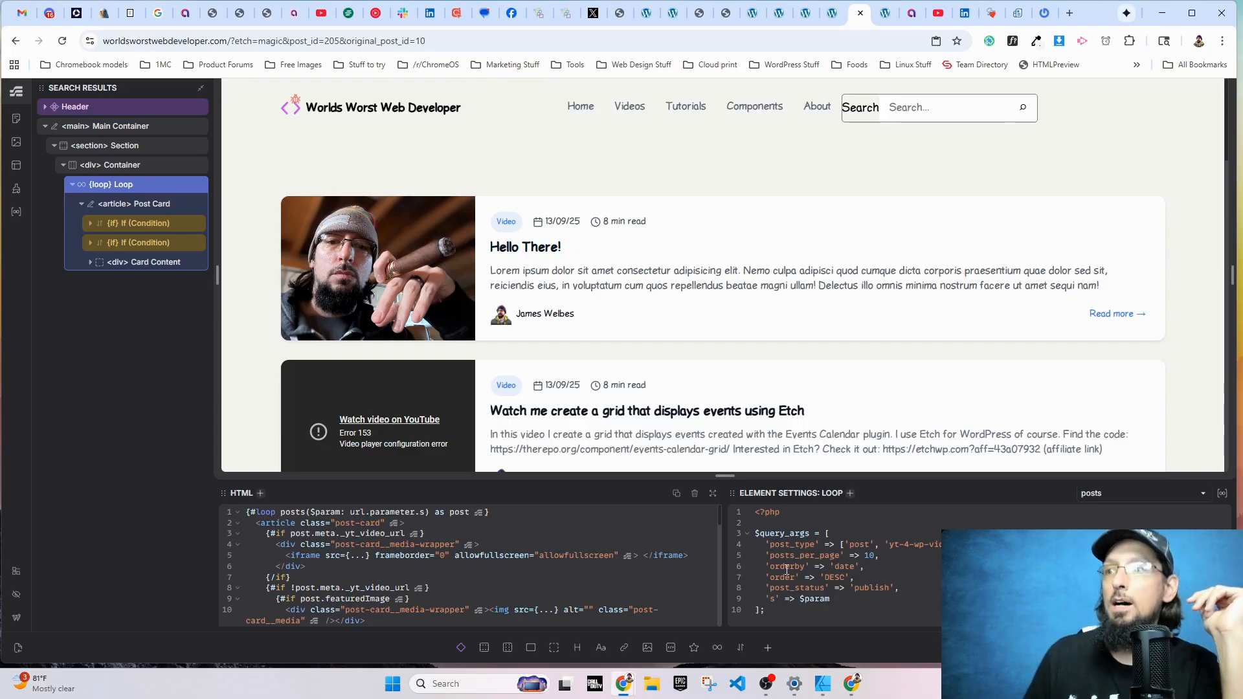
pyautogui.moveTo(801, 600); pyautogui.dragTo(831, 601)
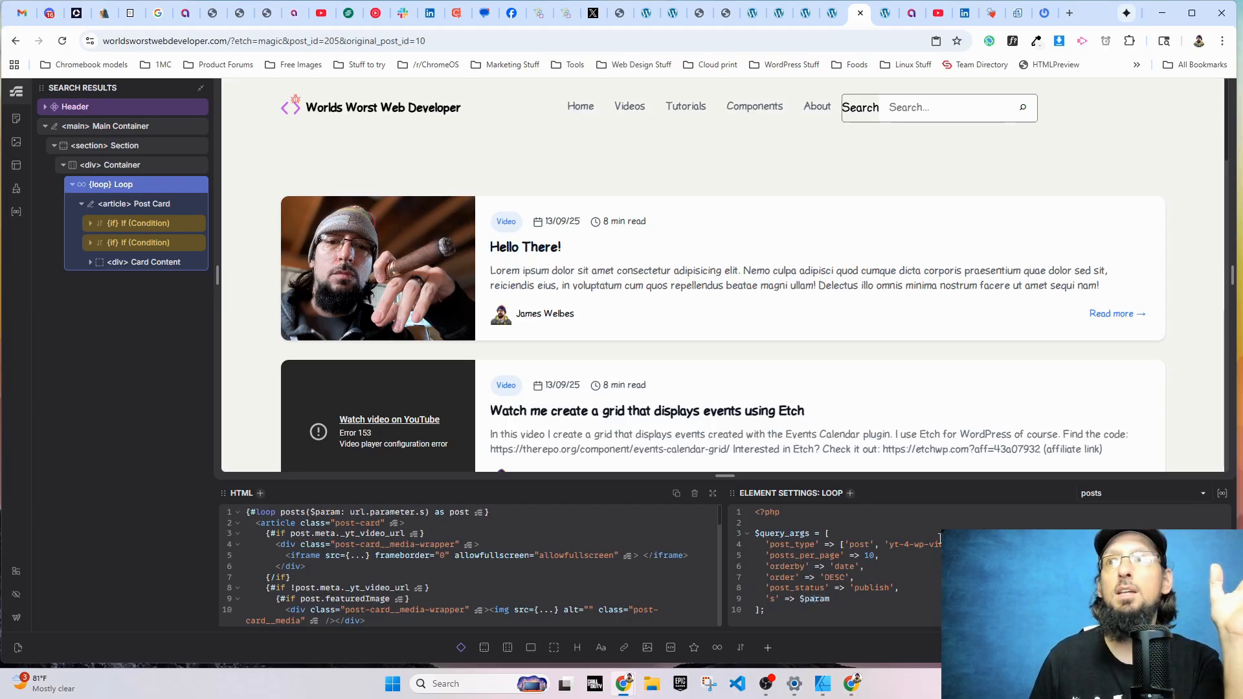
# - Select the Nav holding the search field, then reselect the Loop and compare its $param: url.parameter.s argument with the s entry in the query
pyautogui.click(918, 108)
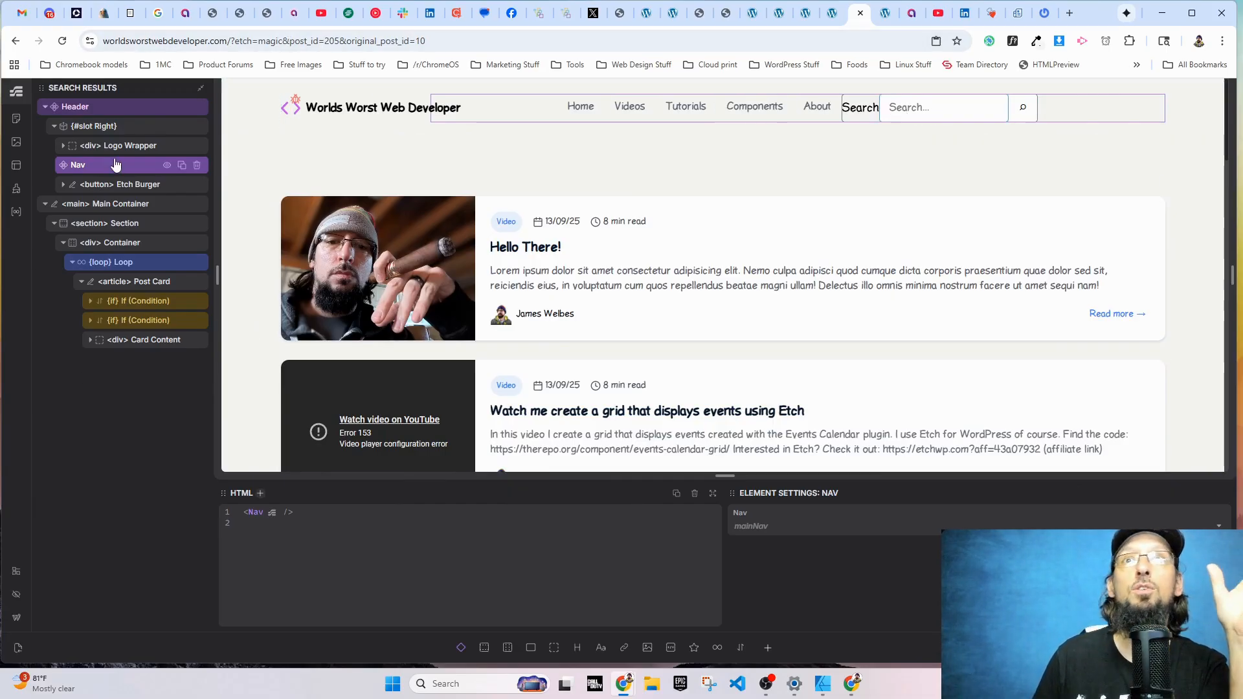
pyautogui.click(121, 262)
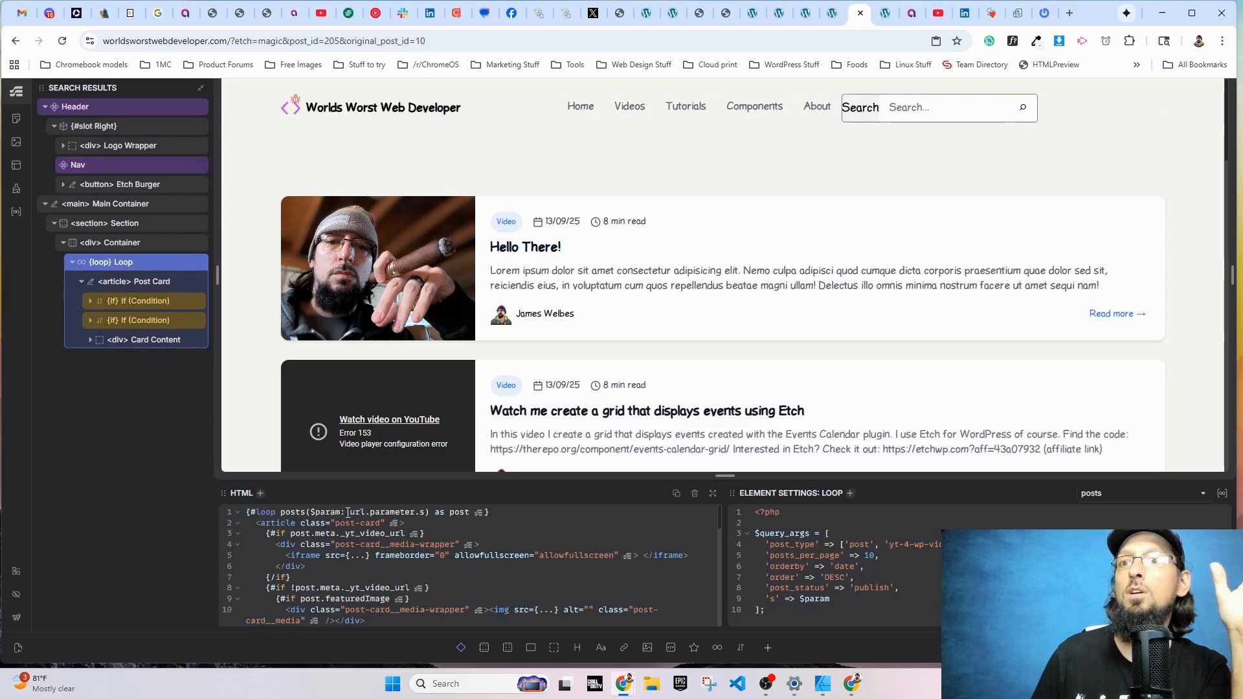
pyautogui.moveTo(361, 511); pyautogui.dragTo(426, 511)
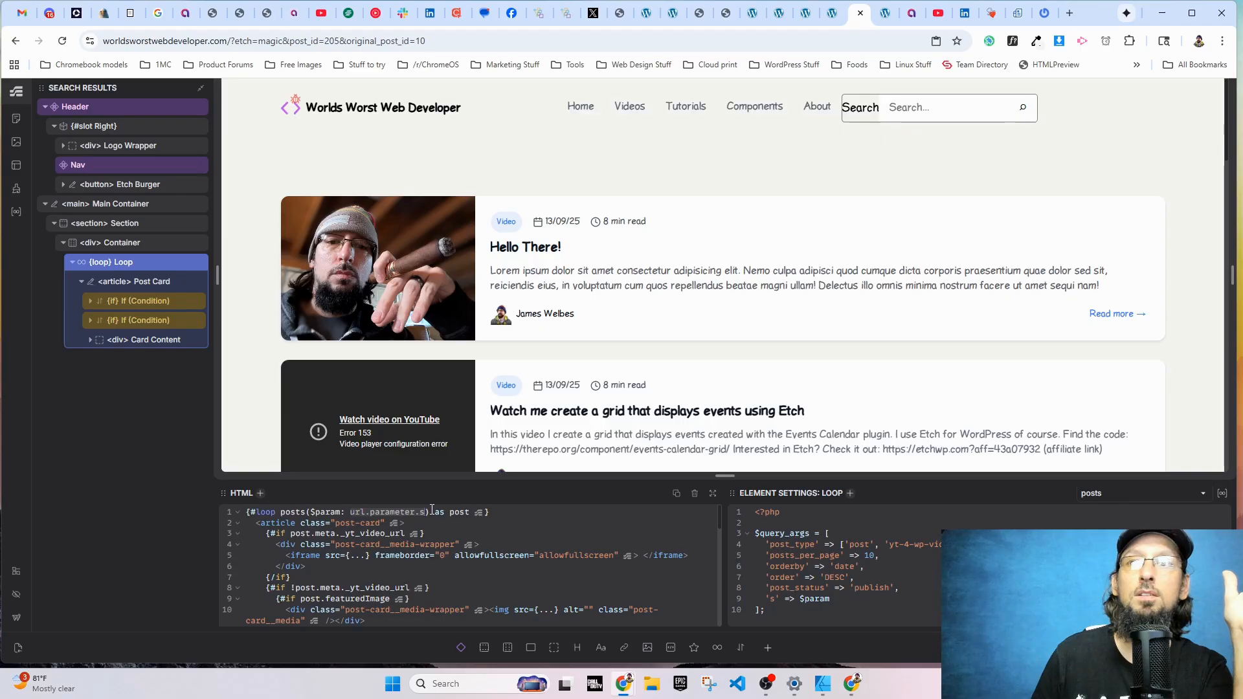
pyautogui.click(343, 512)
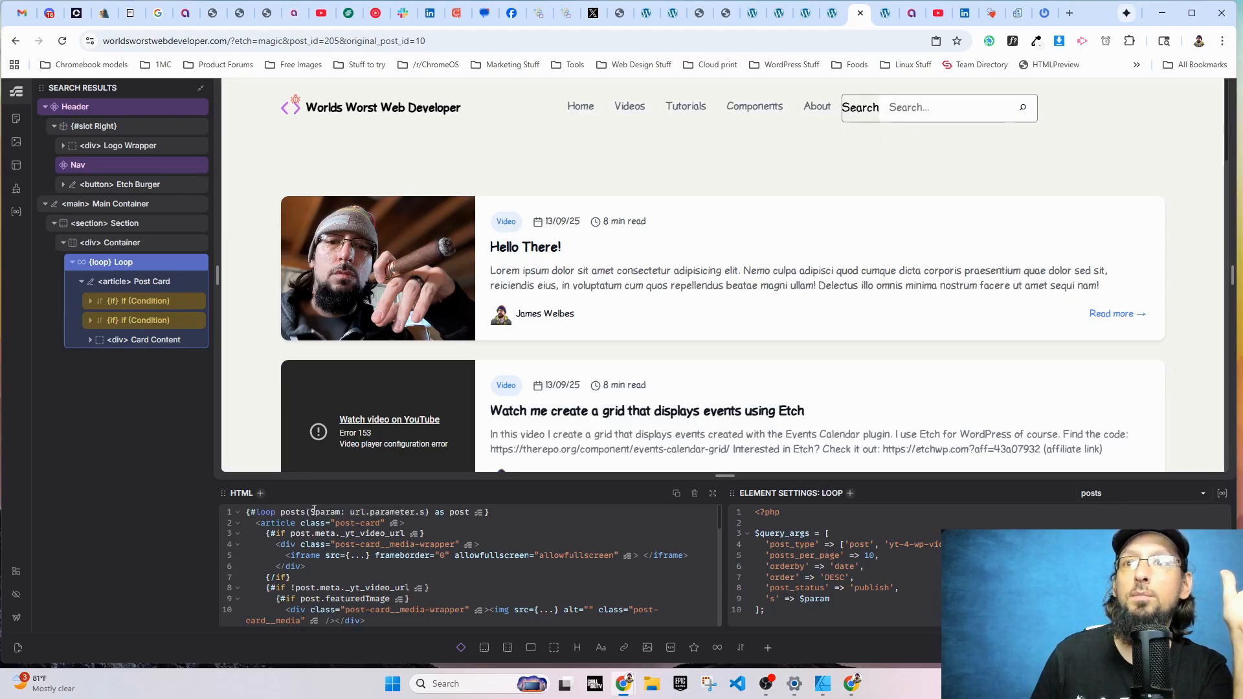
pyautogui.moveTo(311, 511); pyautogui.dragTo(339, 511)
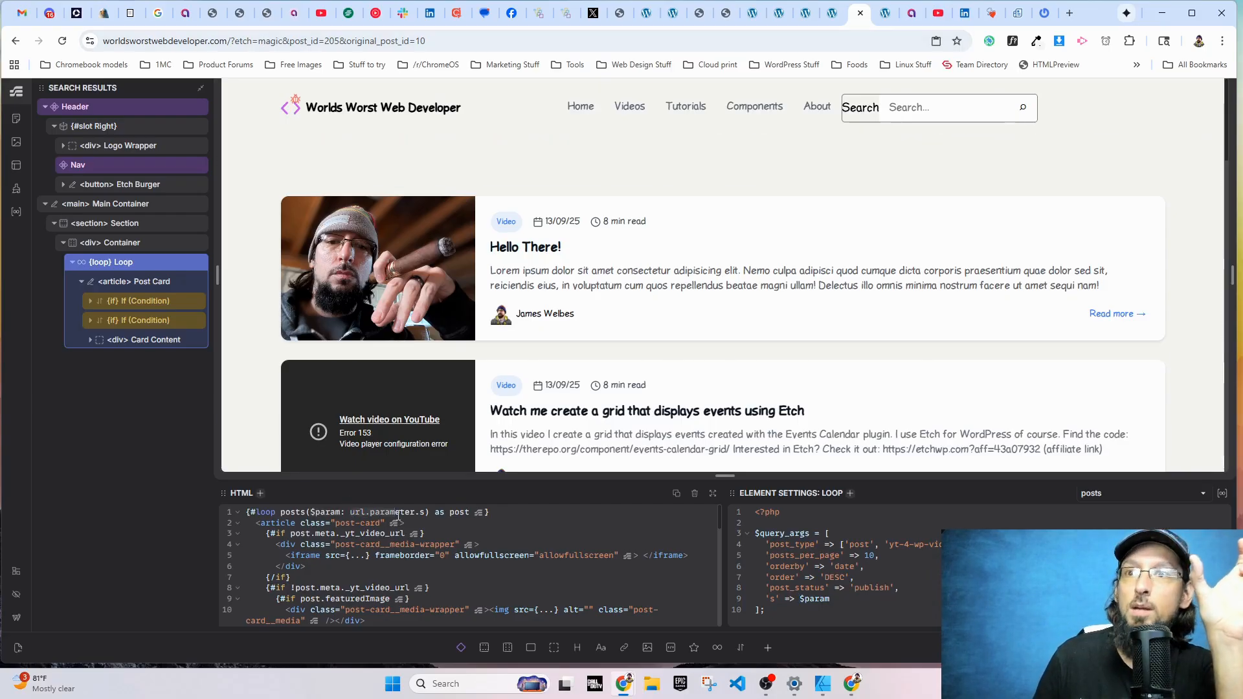
pyautogui.moveTo(339, 513); pyautogui.dragTo(311, 512)
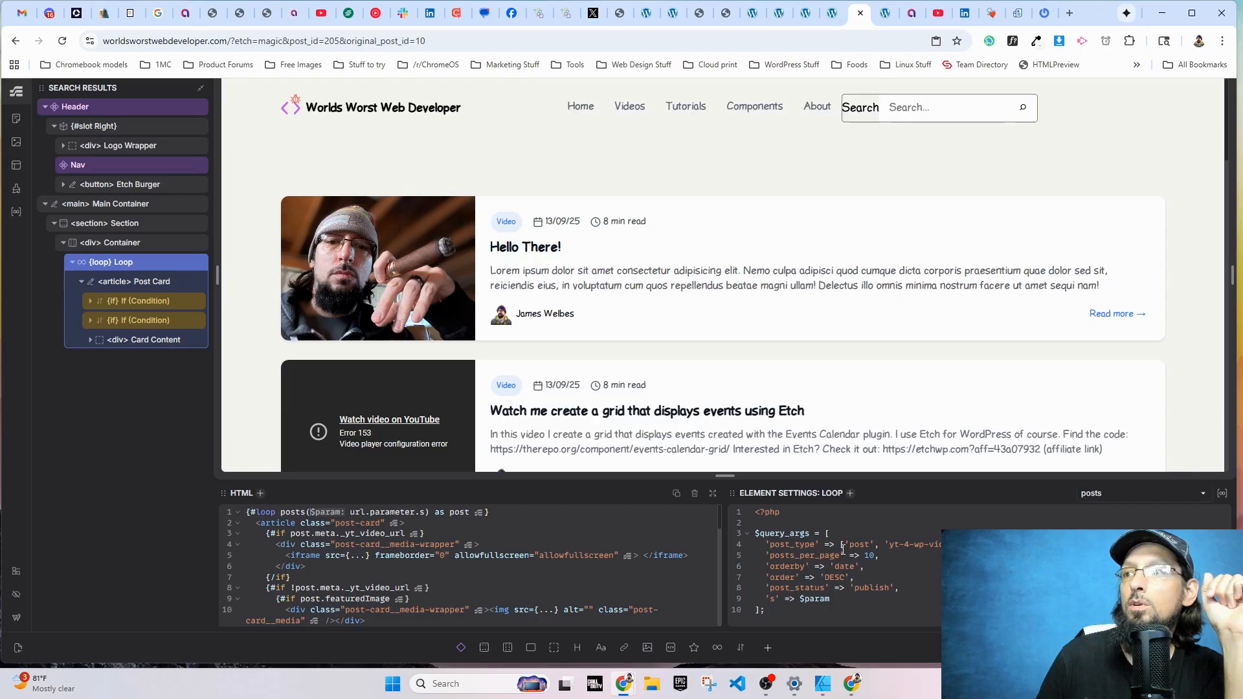
pyautogui.moveTo(850, 543); pyautogui.dragTo(955, 546)
pyautogui.moveTo(830, 600); pyautogui.dragTo(799, 599)
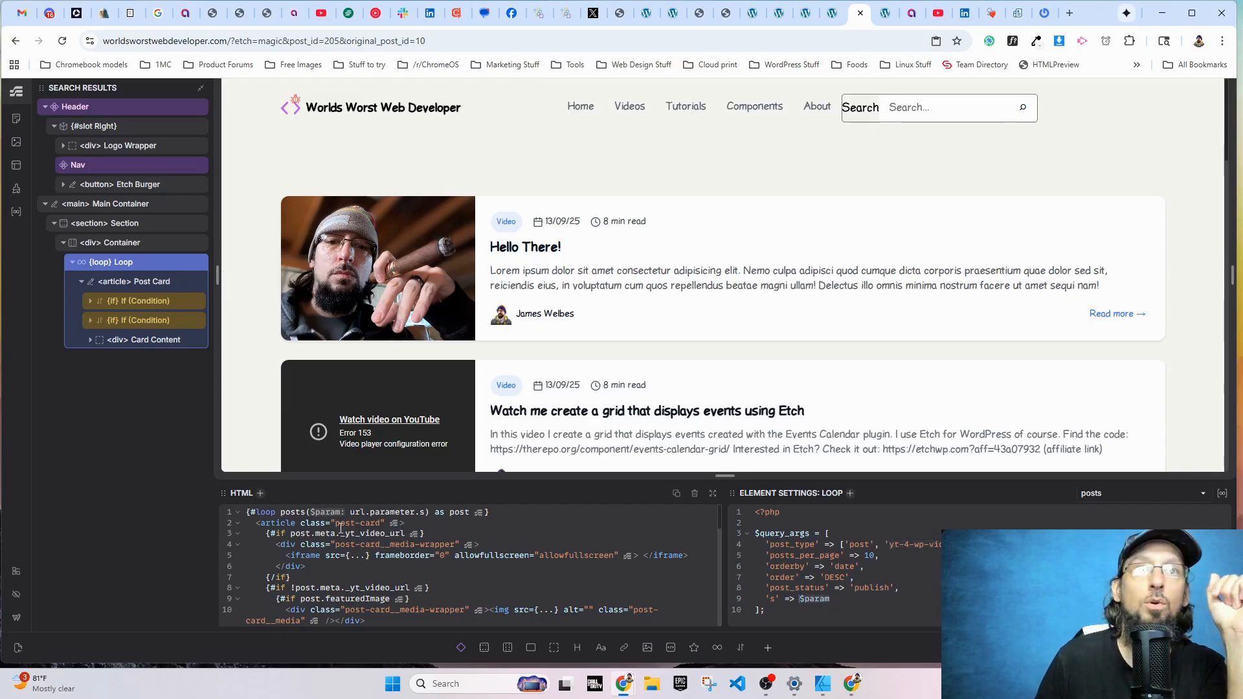
pyautogui.click(835, 590)
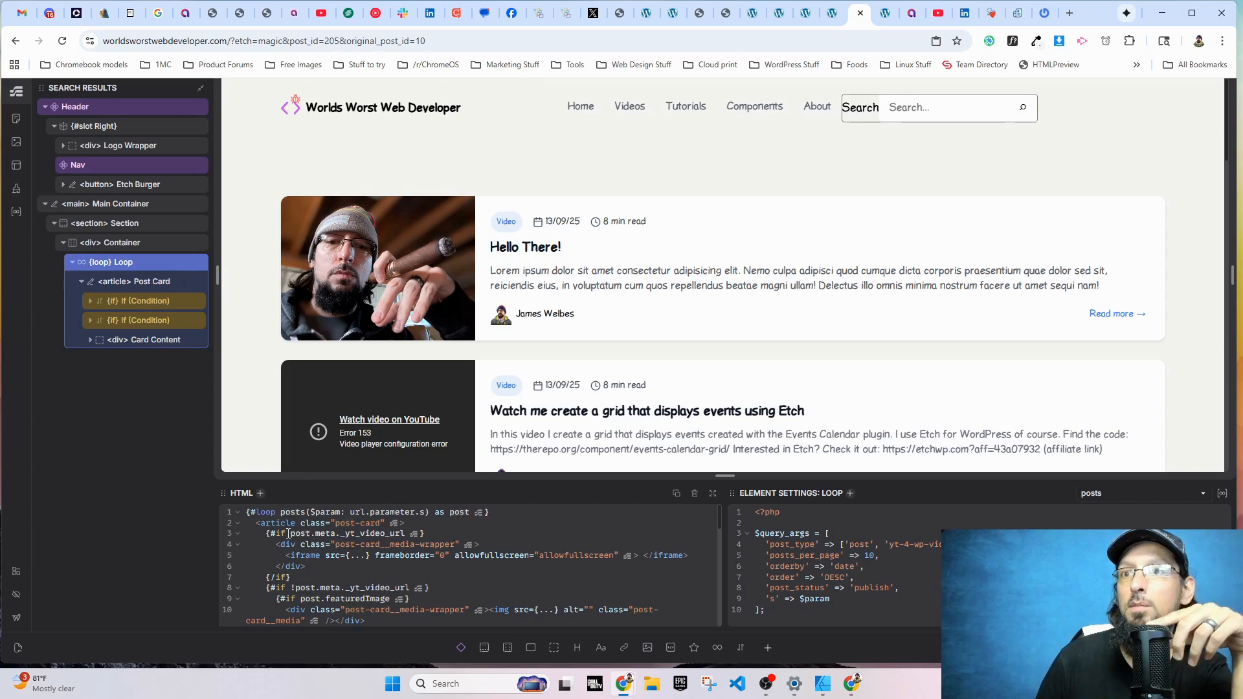
# - Examine the Post Card markup's conditions for the _yt_video_url meta field and the featured image
pyautogui.moveTo(341, 534); pyautogui.dragTo(405, 536)
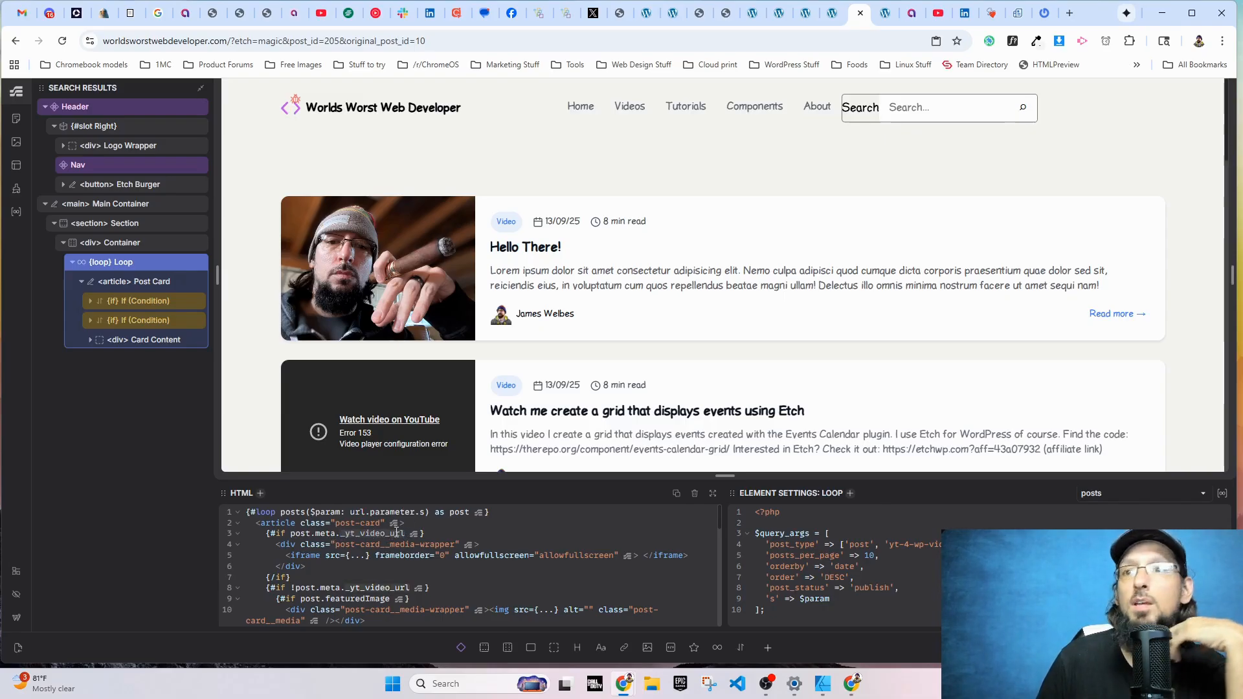
pyautogui.click(396, 533)
pyautogui.scroll(-2, 324, 557)
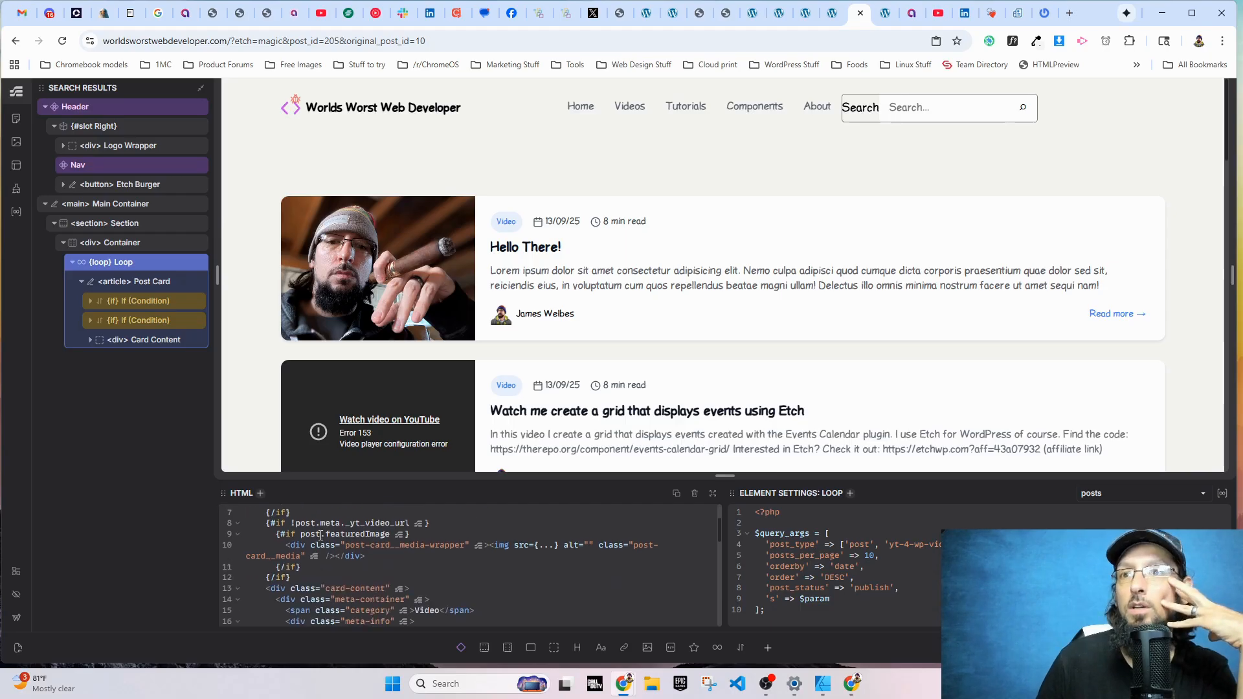
pyautogui.click(548, 545)
pyautogui.scroll(-4, 377, 581)
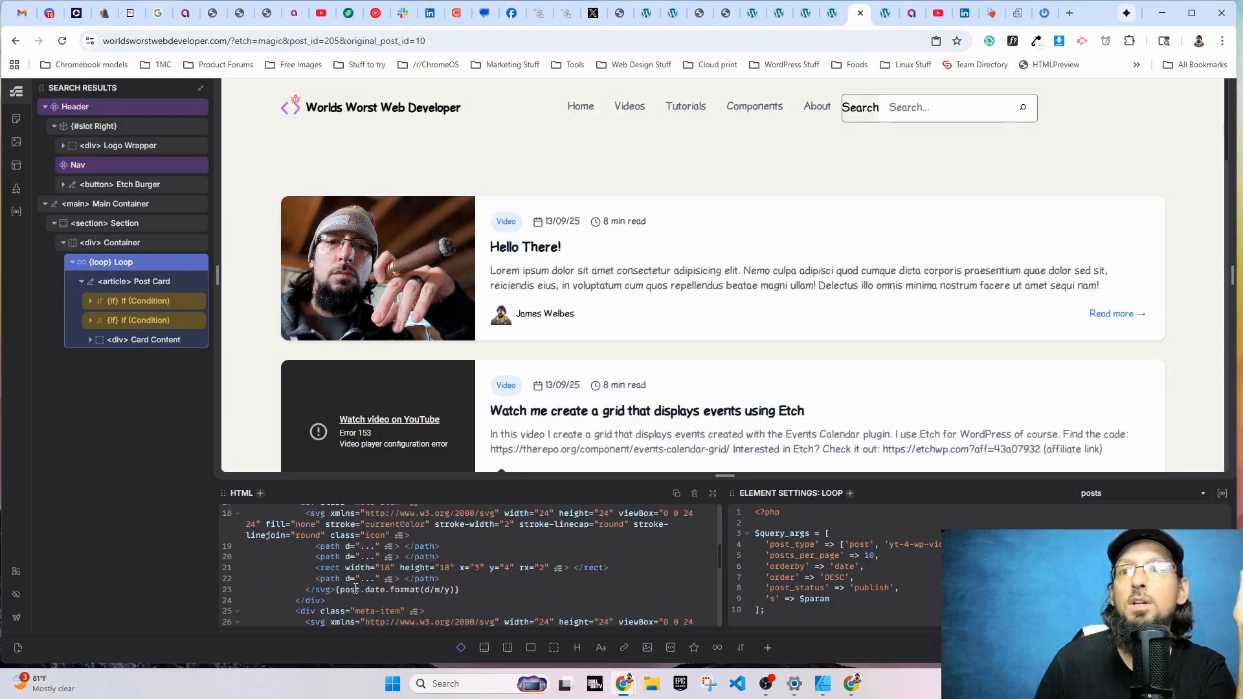
# - Examine the post date's format(d/m/y) modifier in the card's meta item markup
pyautogui.moveTo(389, 589); pyautogui.dragTo(457, 588)
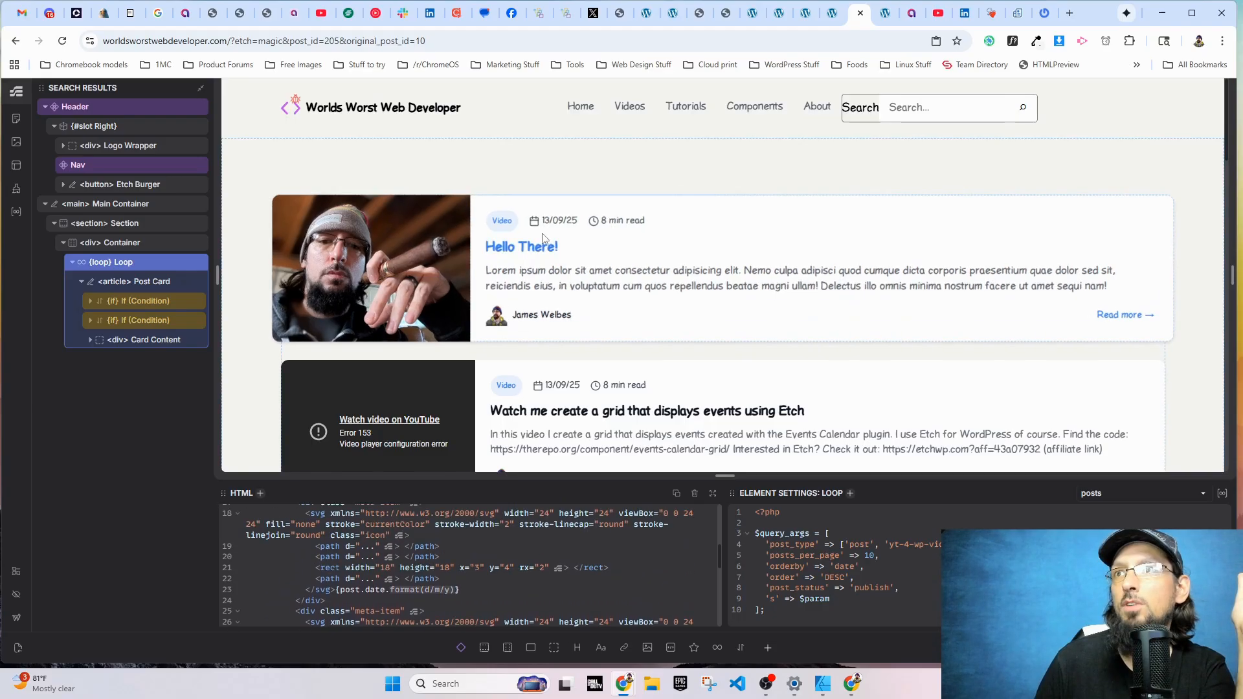
pyautogui.scroll(-2, 409, 549)
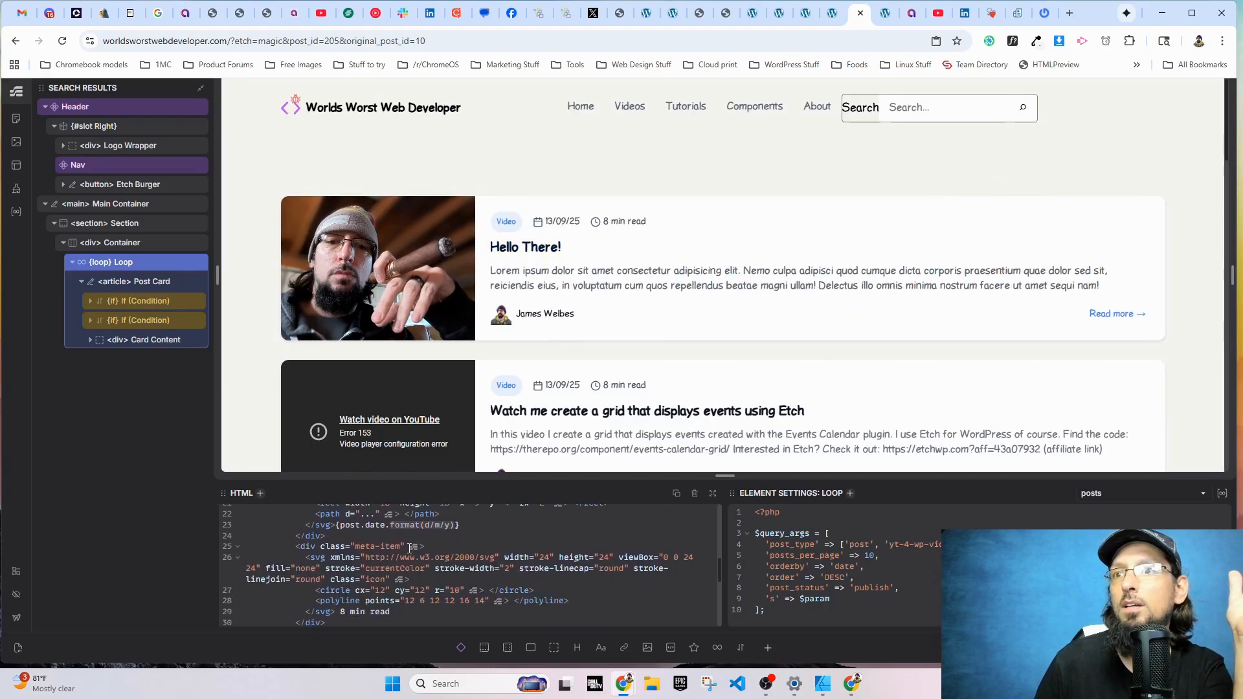
pyautogui.click(451, 526)
pyautogui.moveTo(450, 525); pyautogui.dragTo(424, 526)
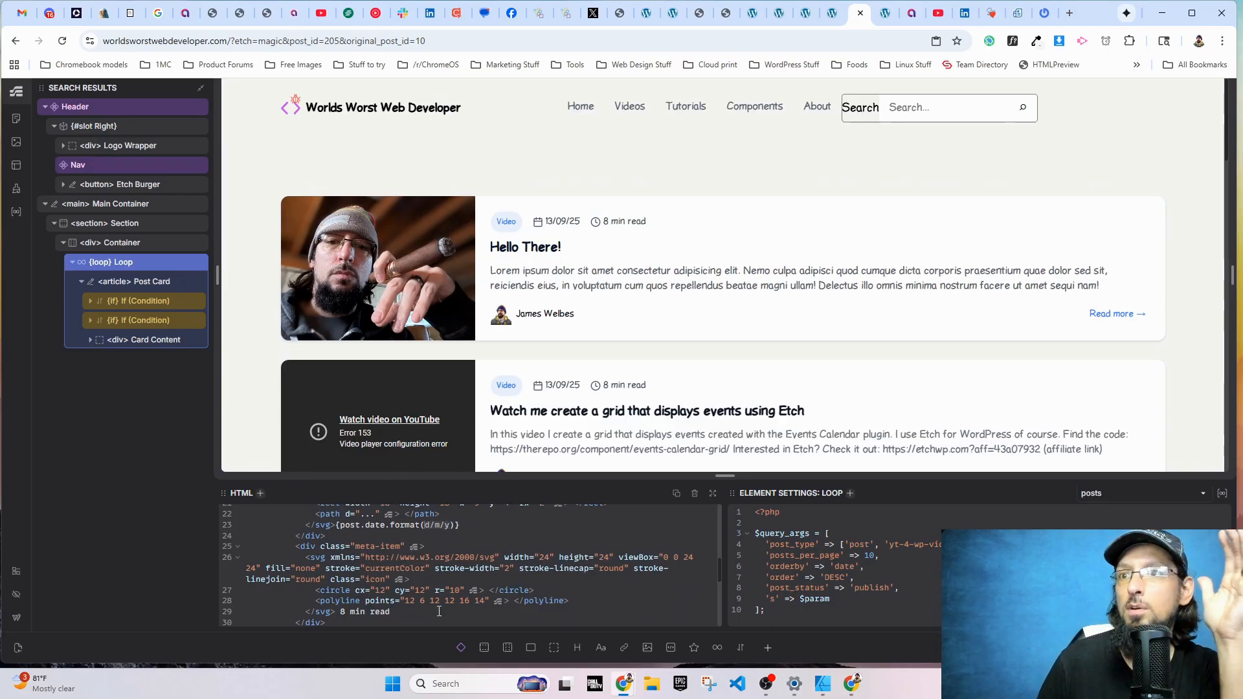
# - Examine the card footer markup, including the post.author.firstName condition, the author name output and the permalink
pyautogui.scroll(-5, 427, 589)
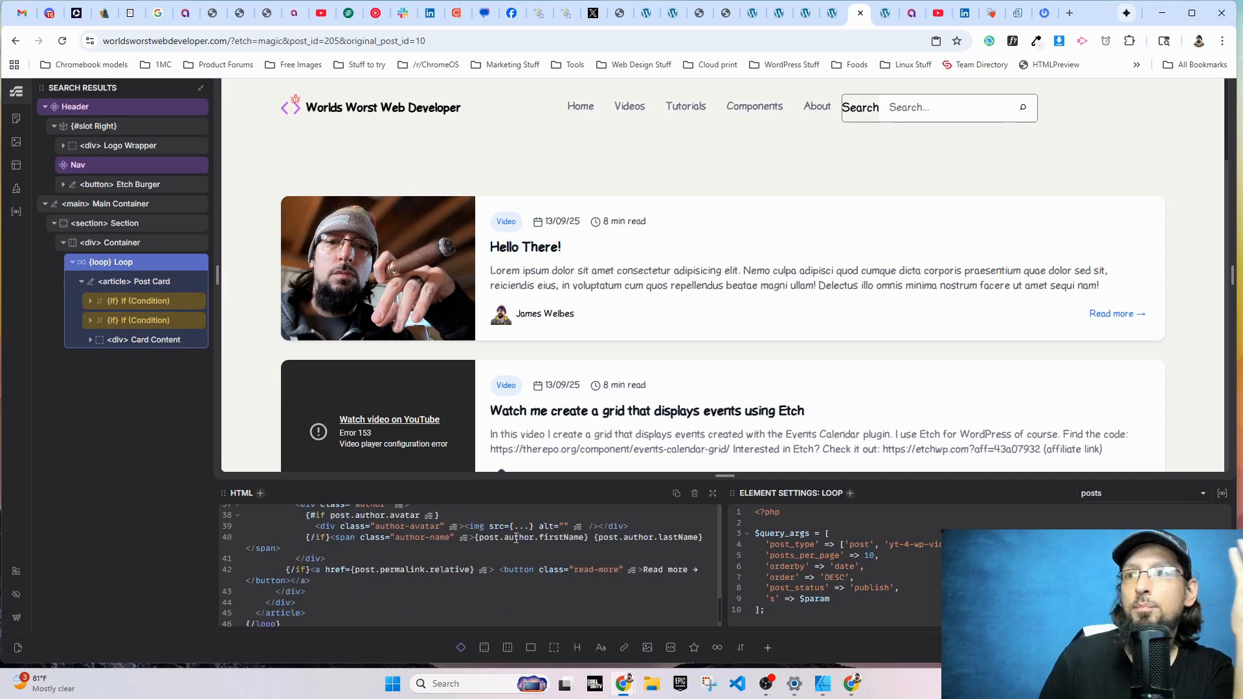
pyautogui.moveTo(477, 540); pyautogui.dragTo(579, 539)
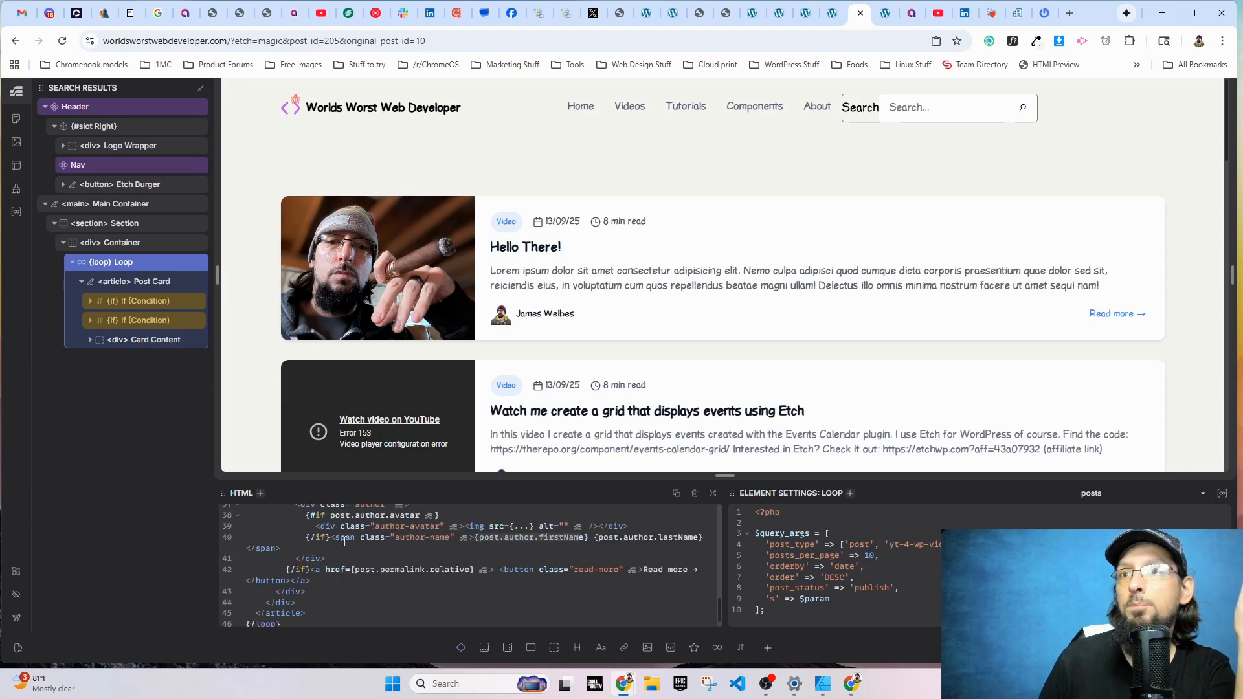
pyautogui.scroll(1, 319, 538)
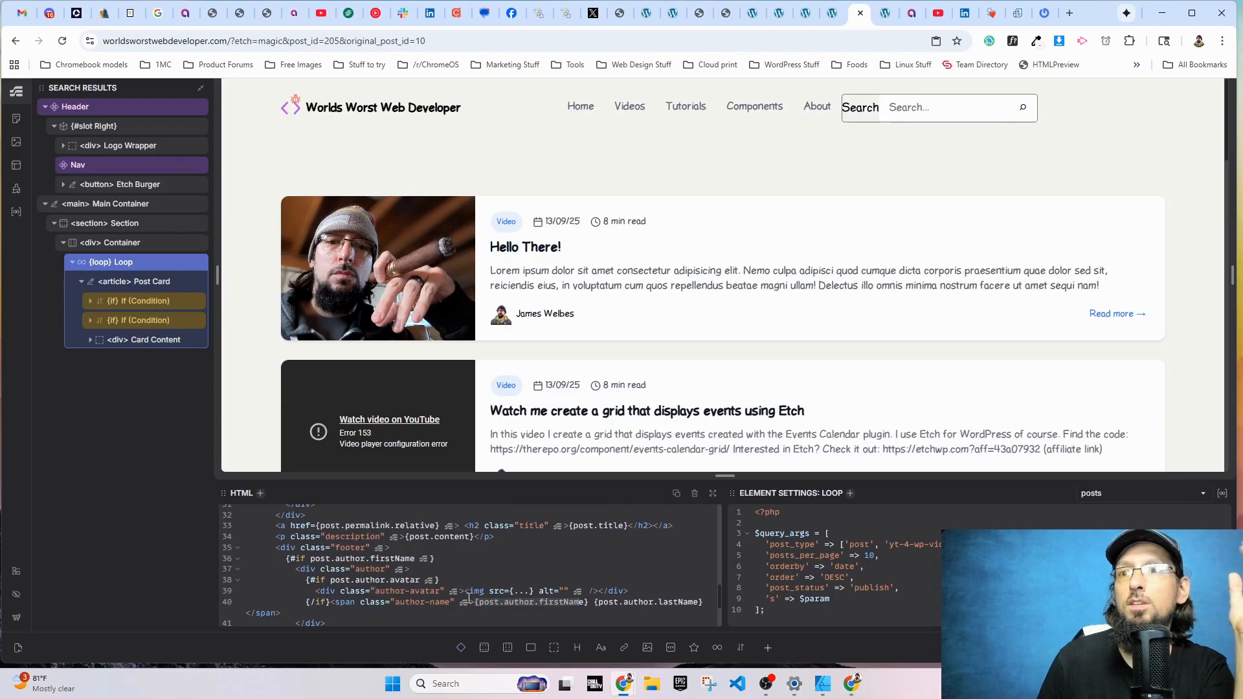
pyautogui.click(519, 590)
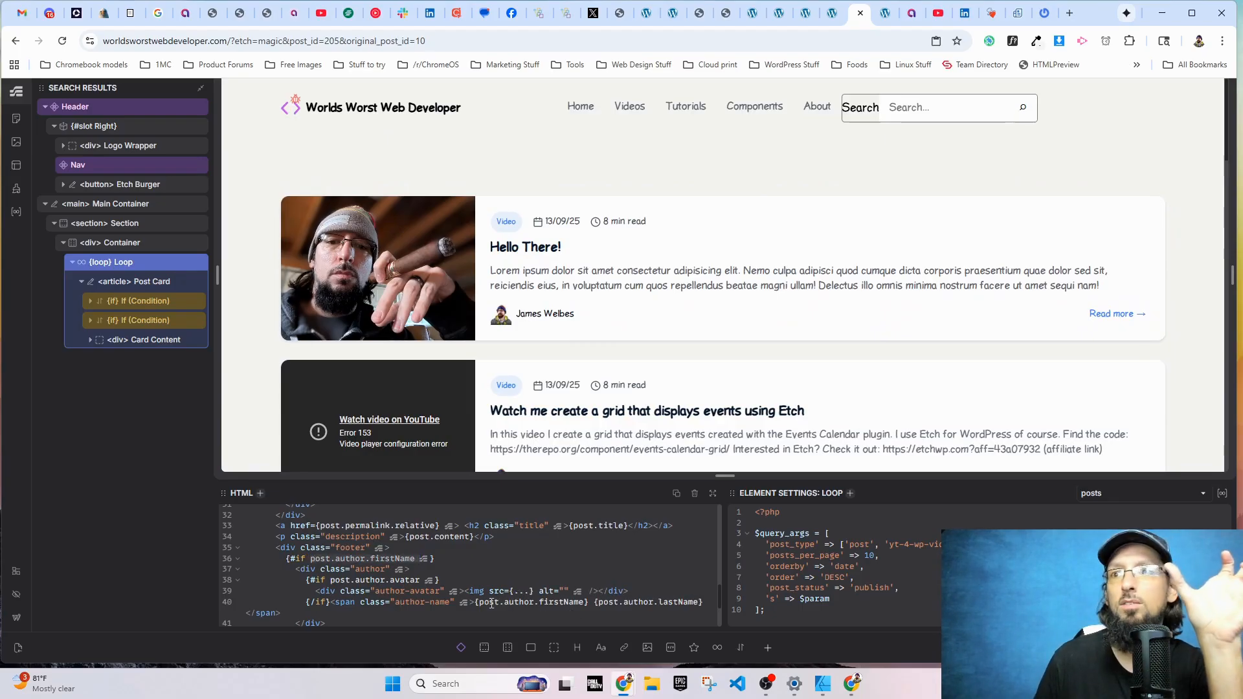
pyautogui.moveTo(475, 603); pyautogui.dragTo(586, 604)
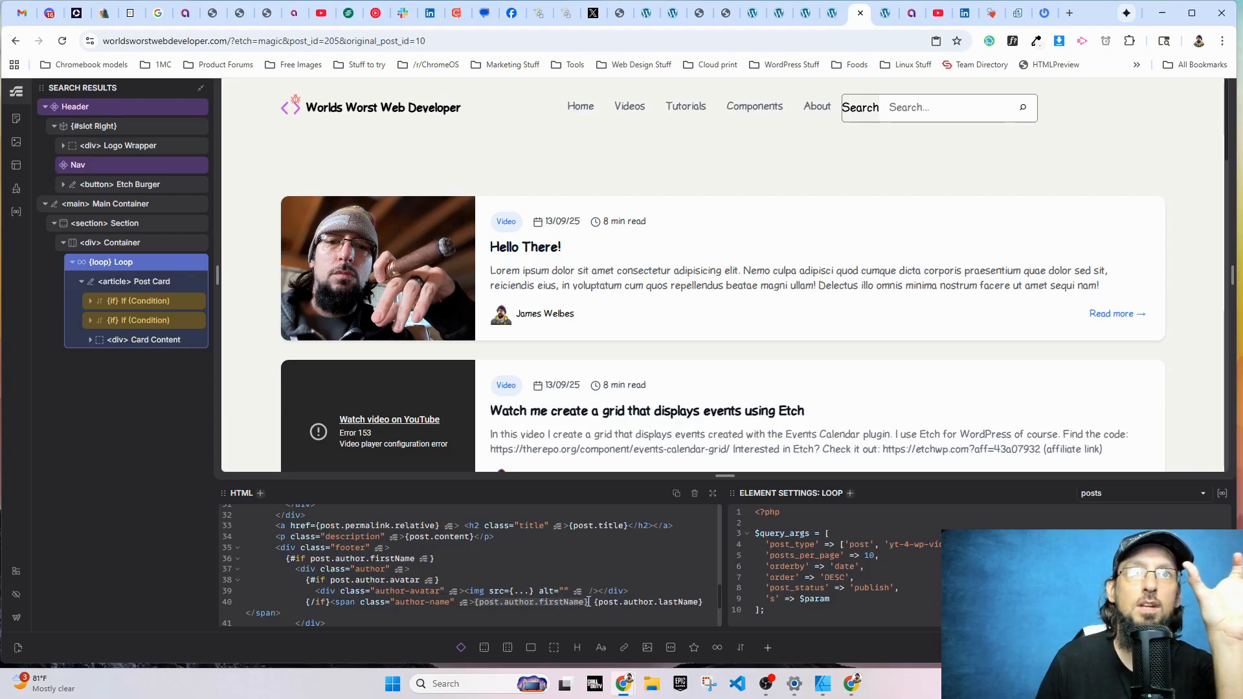
pyautogui.scroll(-2, 449, 587)
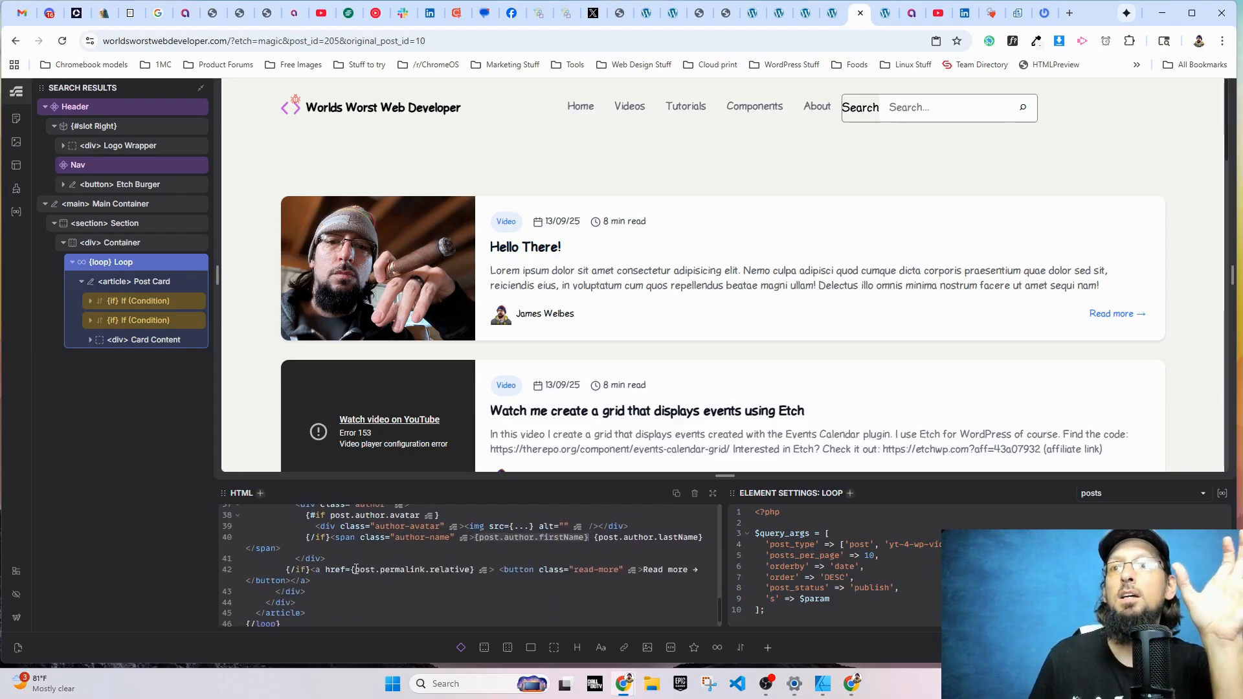
pyautogui.click(362, 558)
pyautogui.scroll(2, 446, 544)
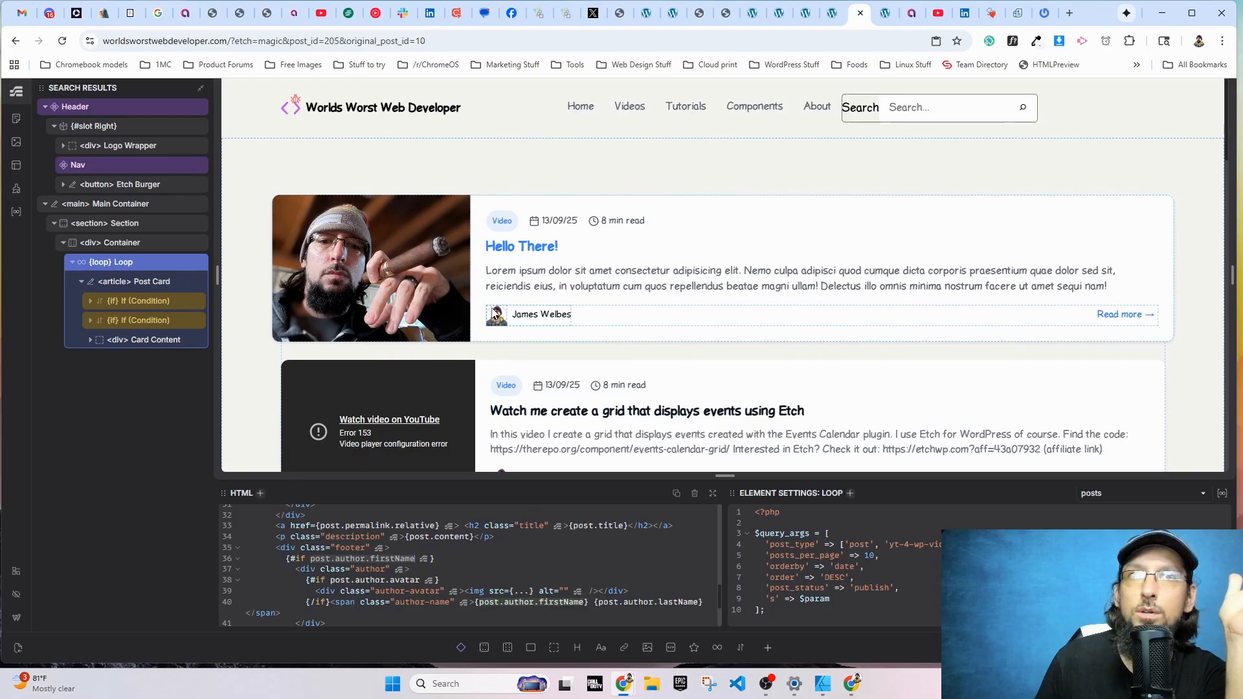
# - Compare the post cards in the canvas preview with the post.author.avatar condition in the markup
pyautogui.scroll(-5, 494, 314)
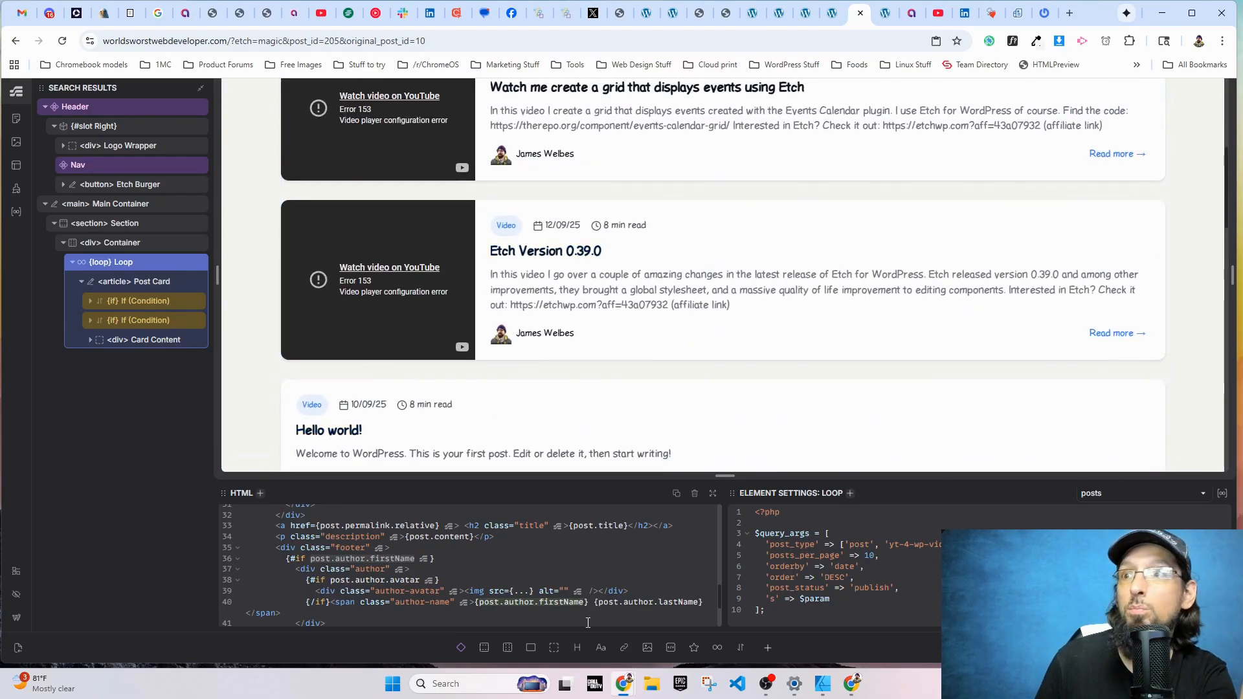
pyautogui.moveTo(330, 578); pyautogui.dragTo(419, 578)
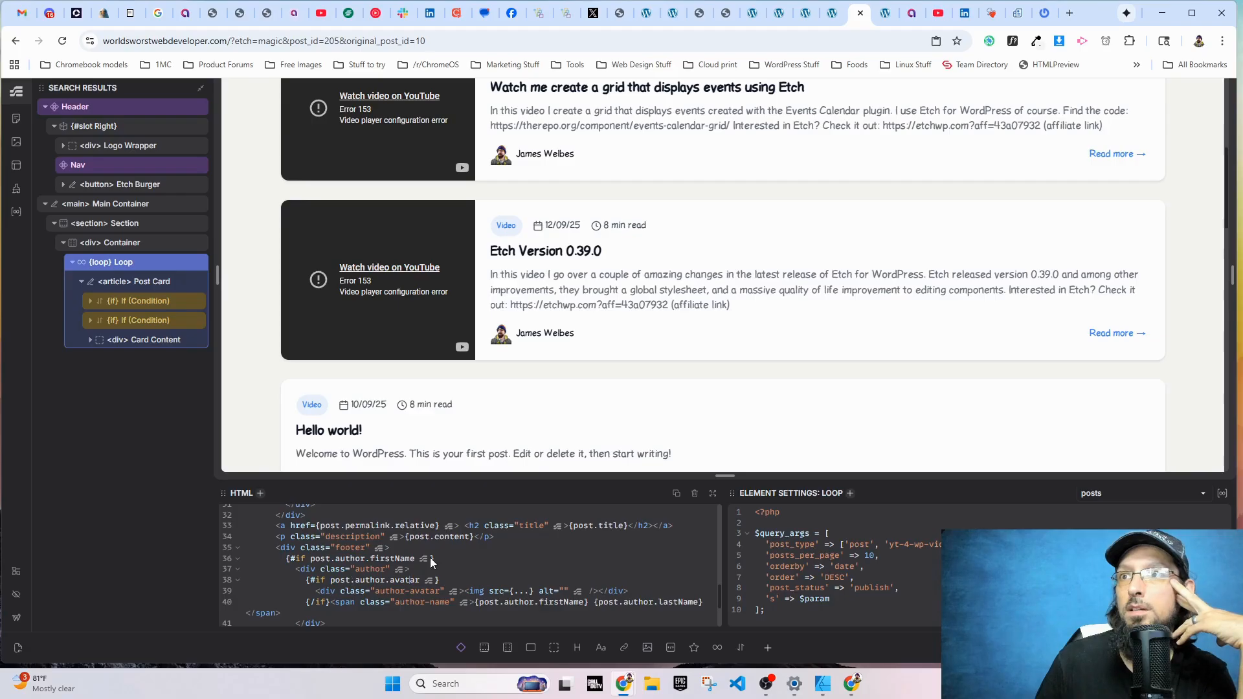
pyautogui.scroll(-3, 521, 340)
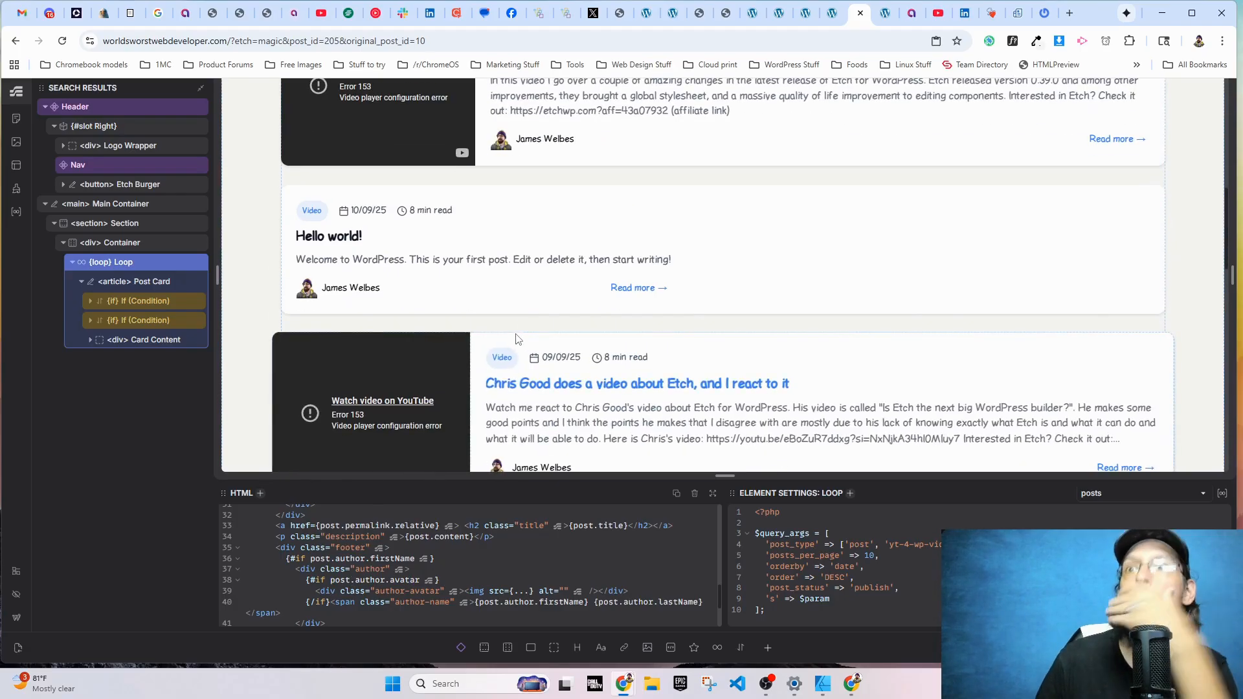
pyautogui.scroll(4, 547, 431)
pyautogui.scroll(1, 505, 421)
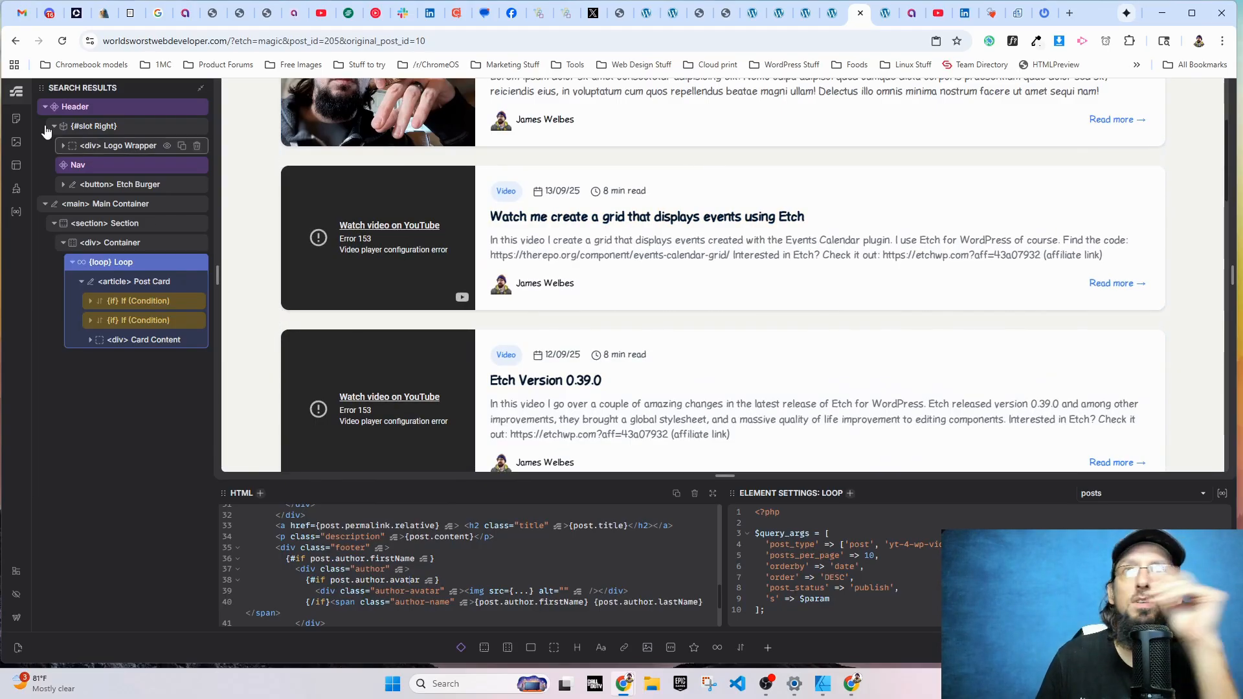
# - Leave Etch for the WordPress dashboard at /wp-admin/ and open the YT for WP plugin settings
pyautogui.click(17, 619)
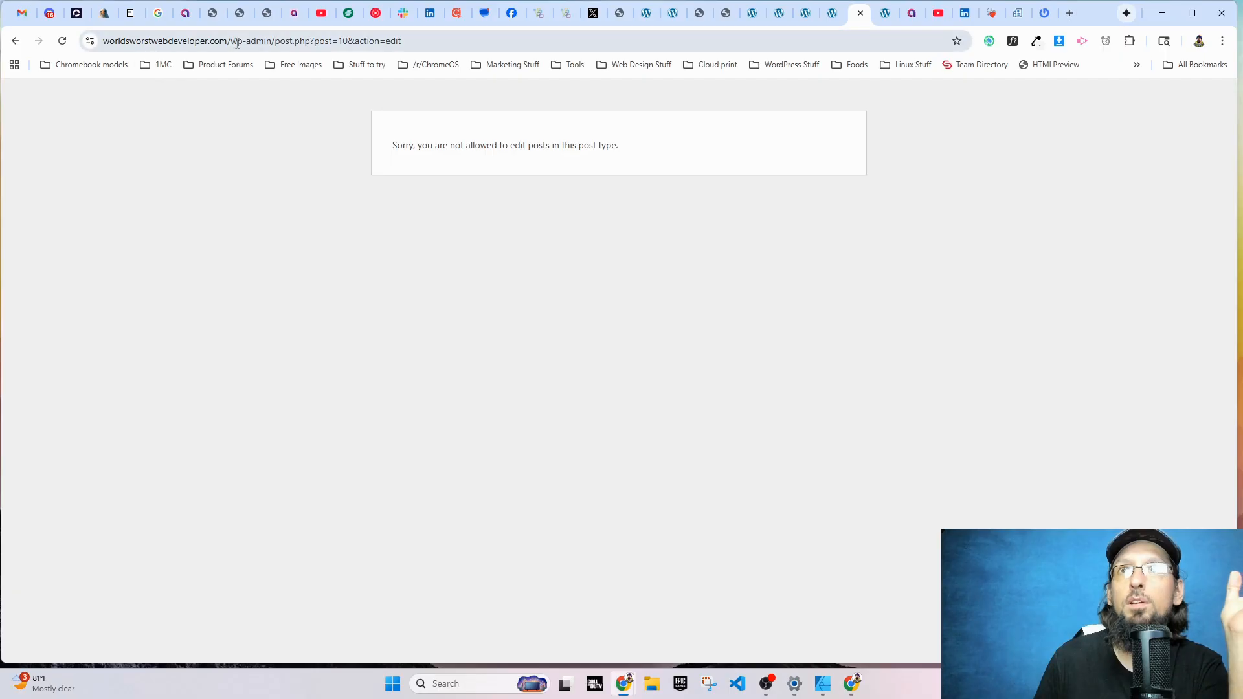
pyautogui.click(267, 33)
pyautogui.moveTo(305, 41); pyautogui.dragTo(537, 40)
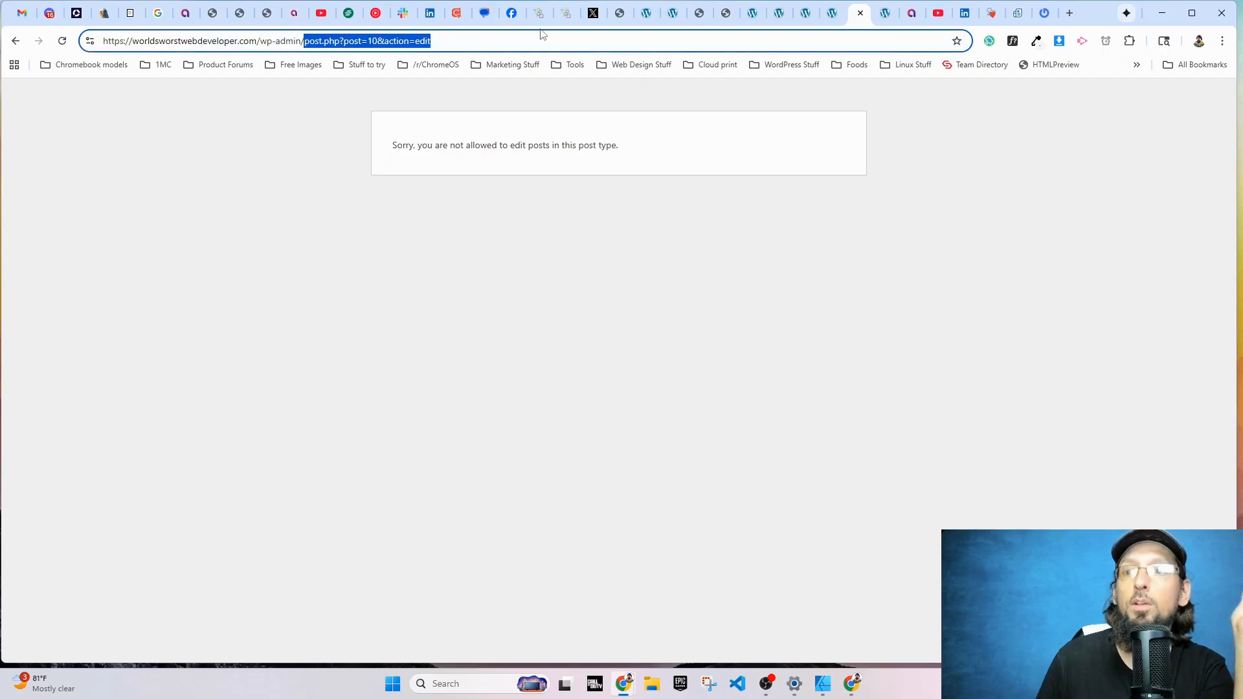
pyautogui.press('BackSpace')
pyautogui.press('Return')
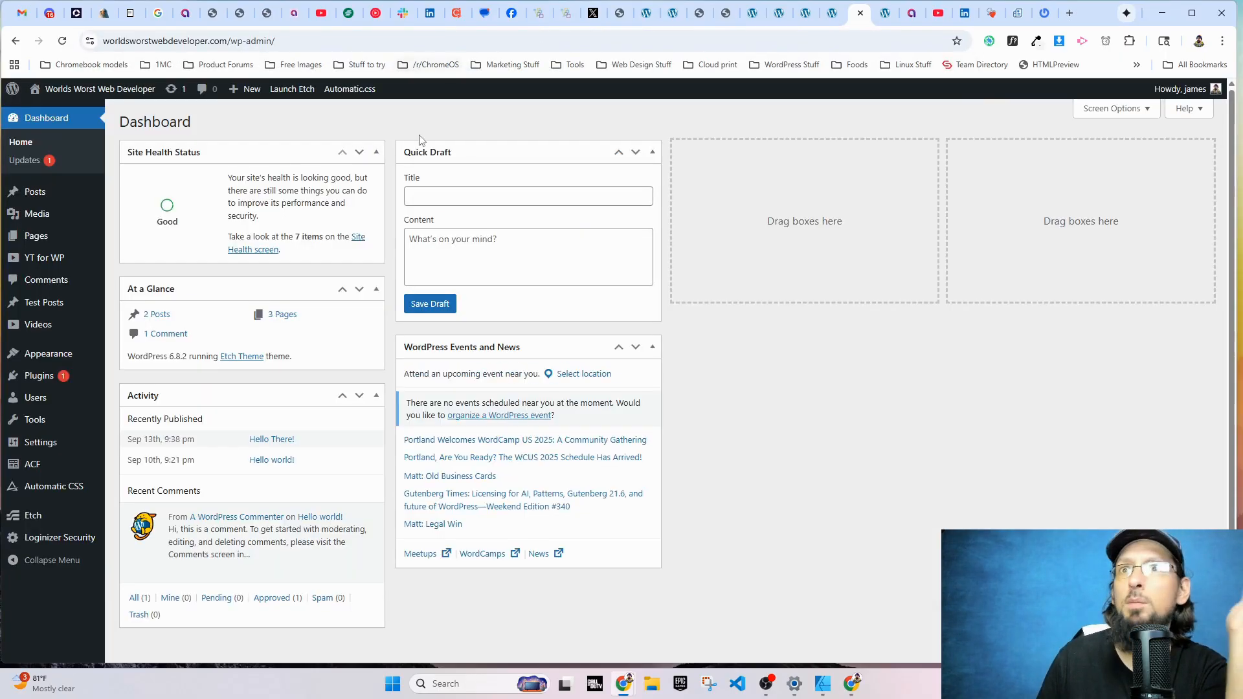
pyautogui.moveTo(32, 259)
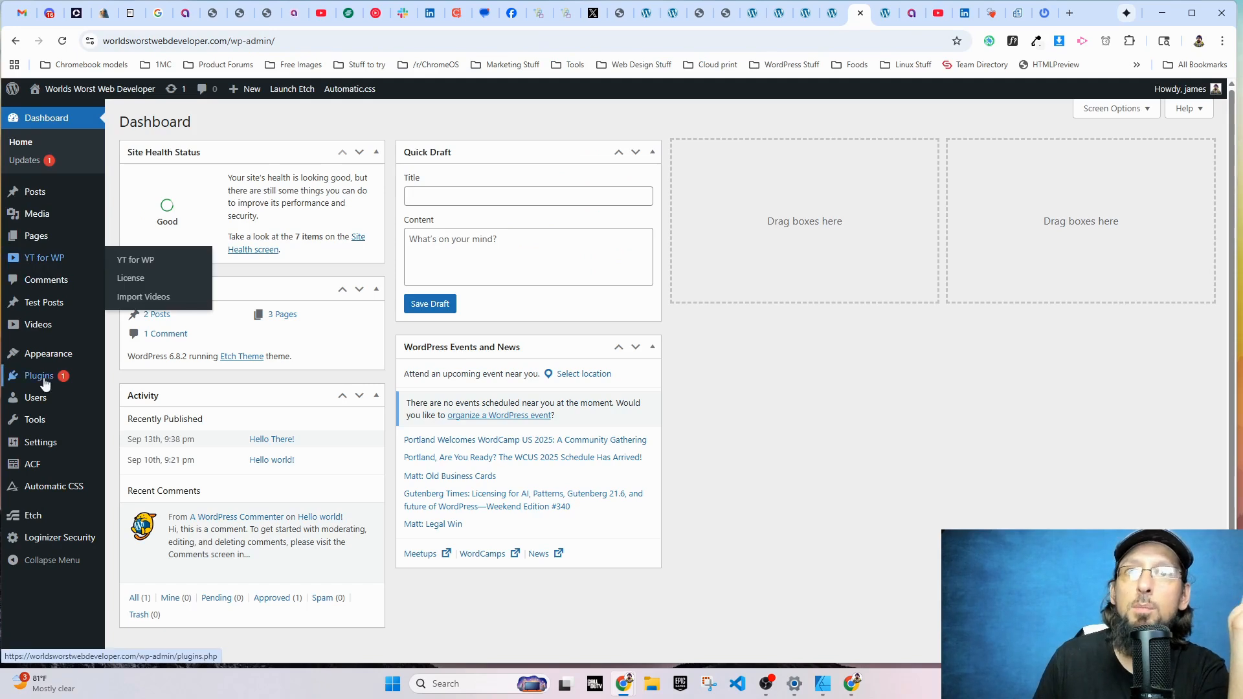
pyautogui.moveTo(40, 305)
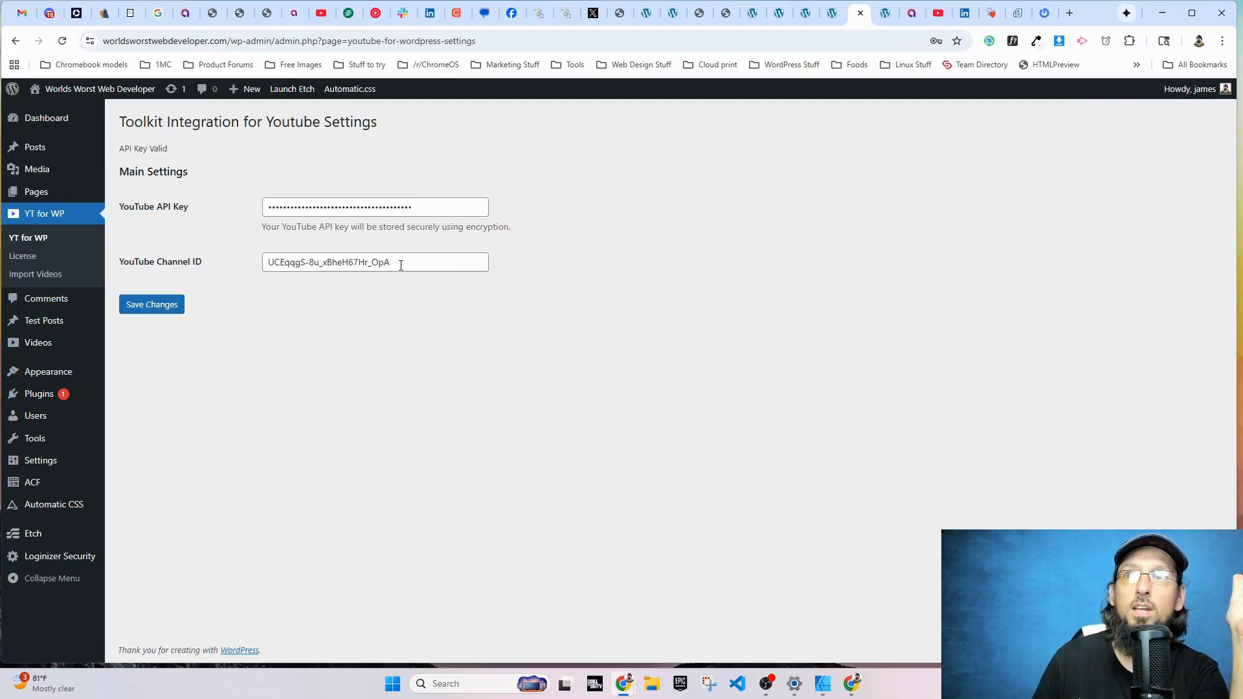
# - Examine the YouTube API Key and YouTube Channel ID fields in the plugin's main settings
pyautogui.tripleClick(401, 265)
pyautogui.tripleClick(428, 207)
pyautogui.click(244, 189)
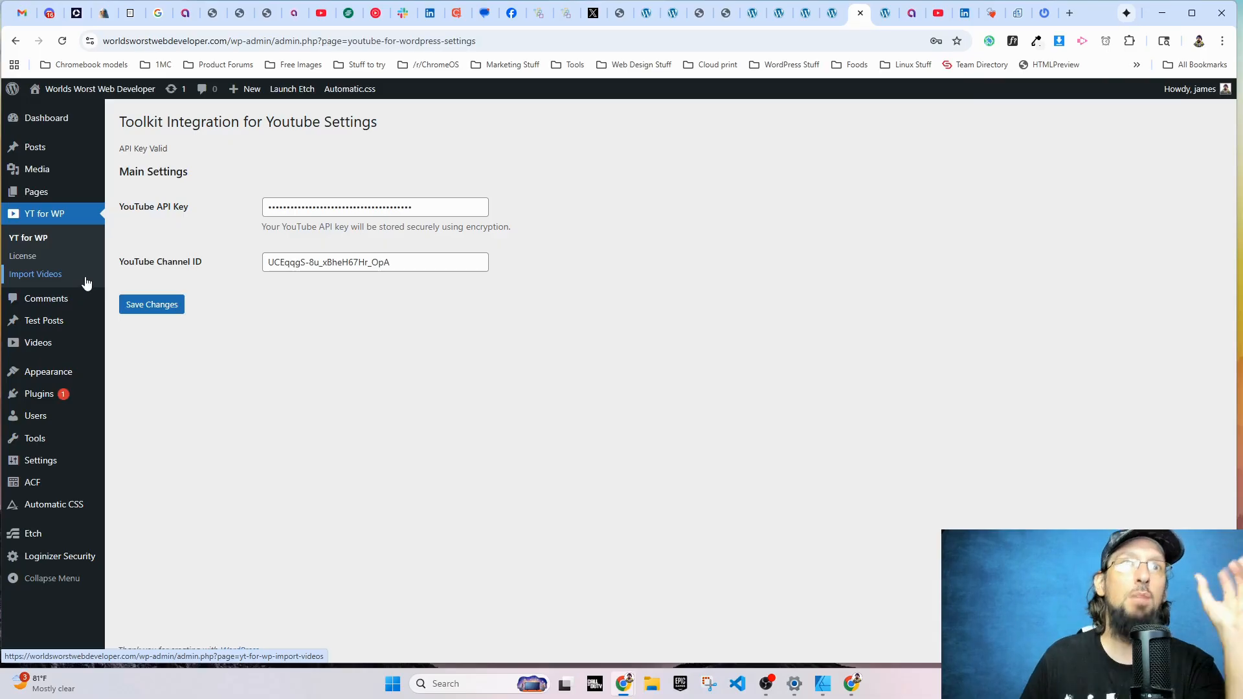
pyautogui.moveTo(40, 473)
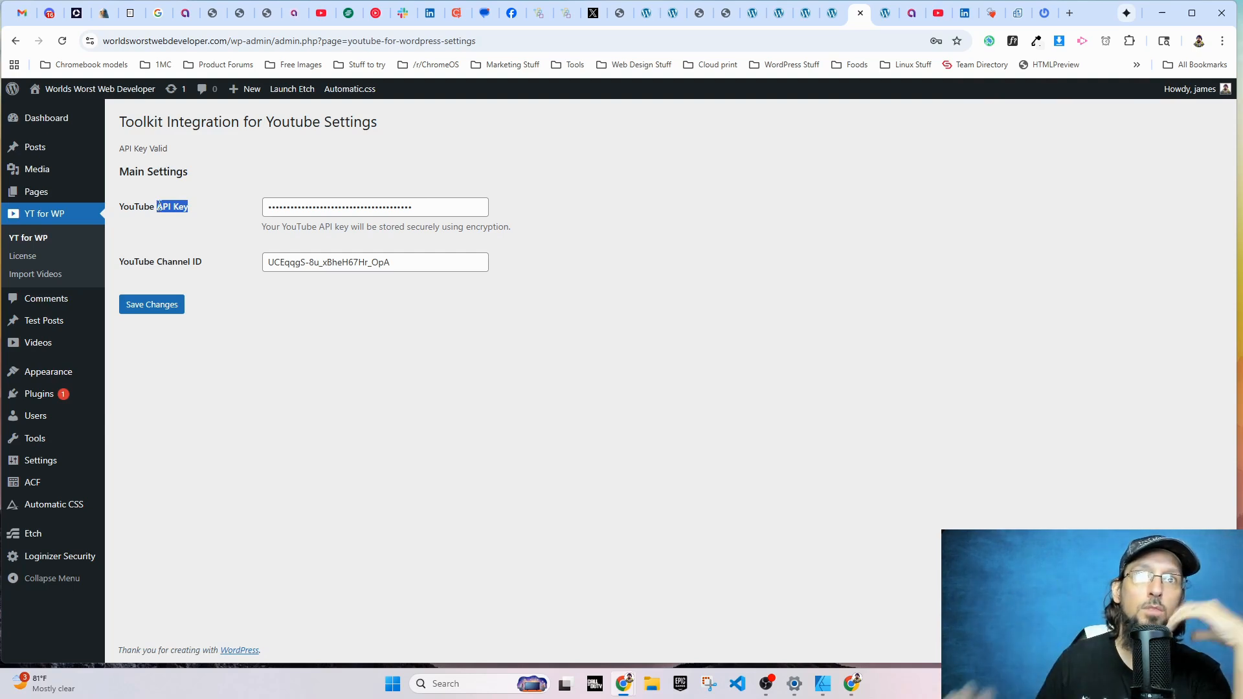
# - Open the plugin's Import Videos page and examine the Number of Videos to Import setting
pyautogui.click(32, 275)
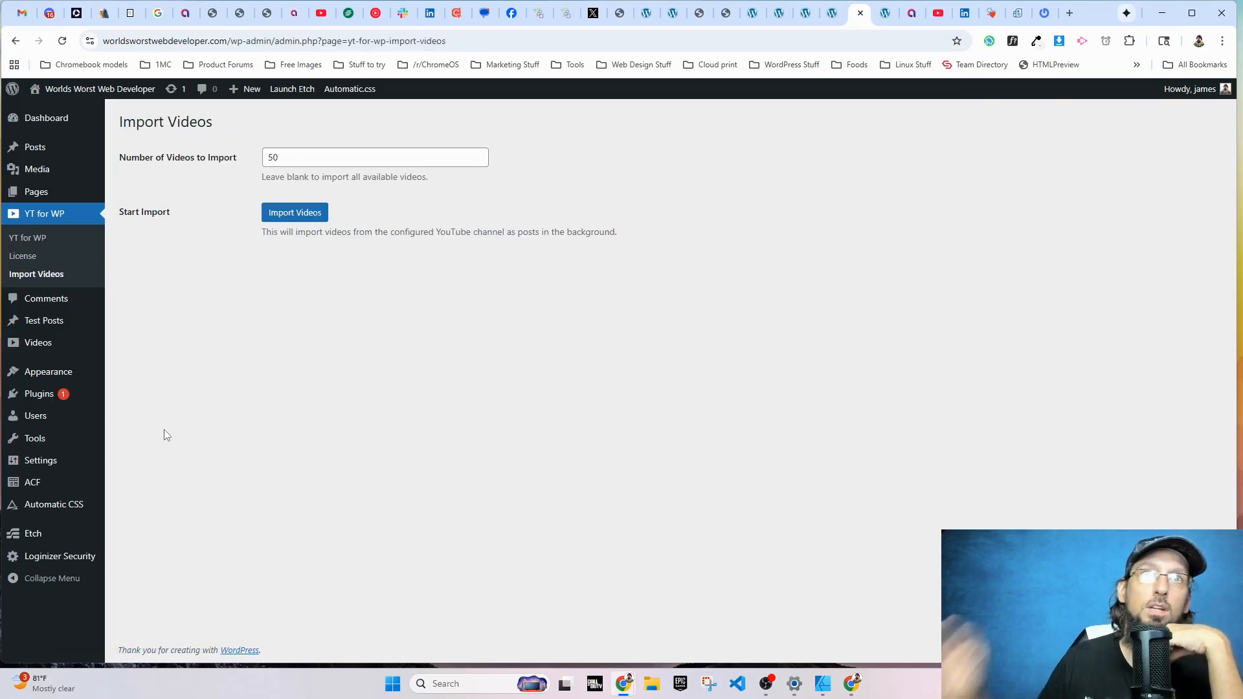
pyautogui.doubleClick(285, 158)
pyautogui.click(206, 422)
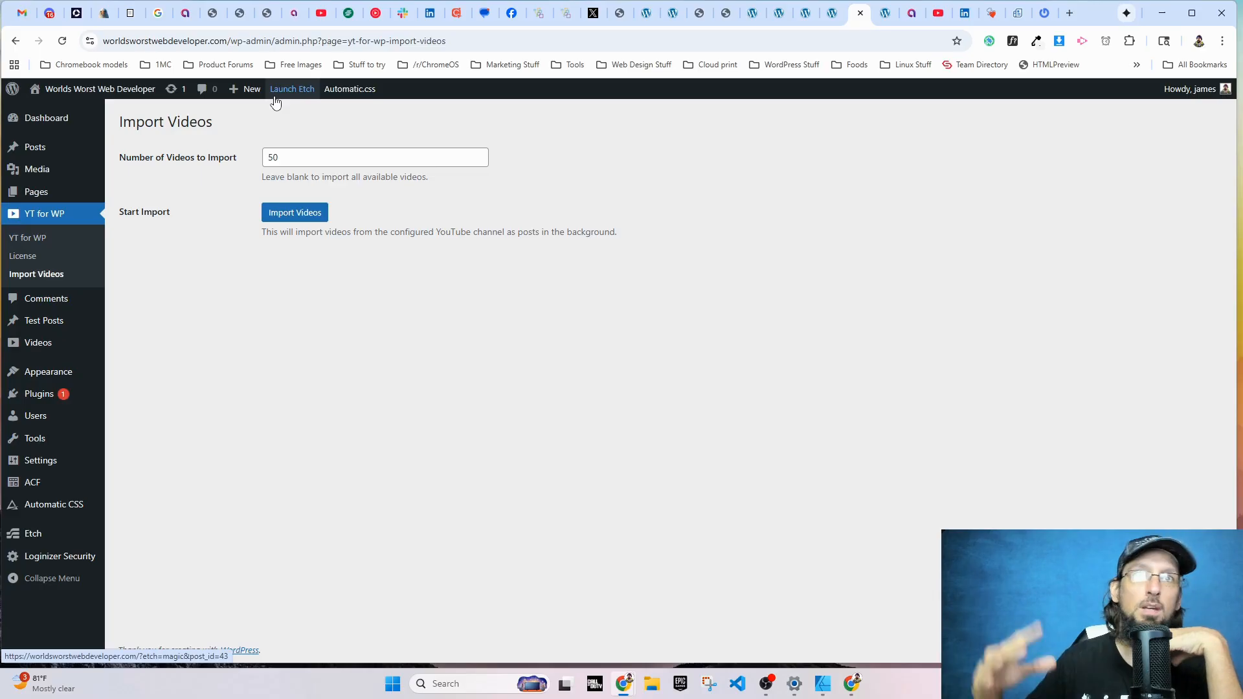
# - Browse the Videos post list and open the video post "Watch me create a grid that displays events using Etch"
pyautogui.moveTo(30, 344)
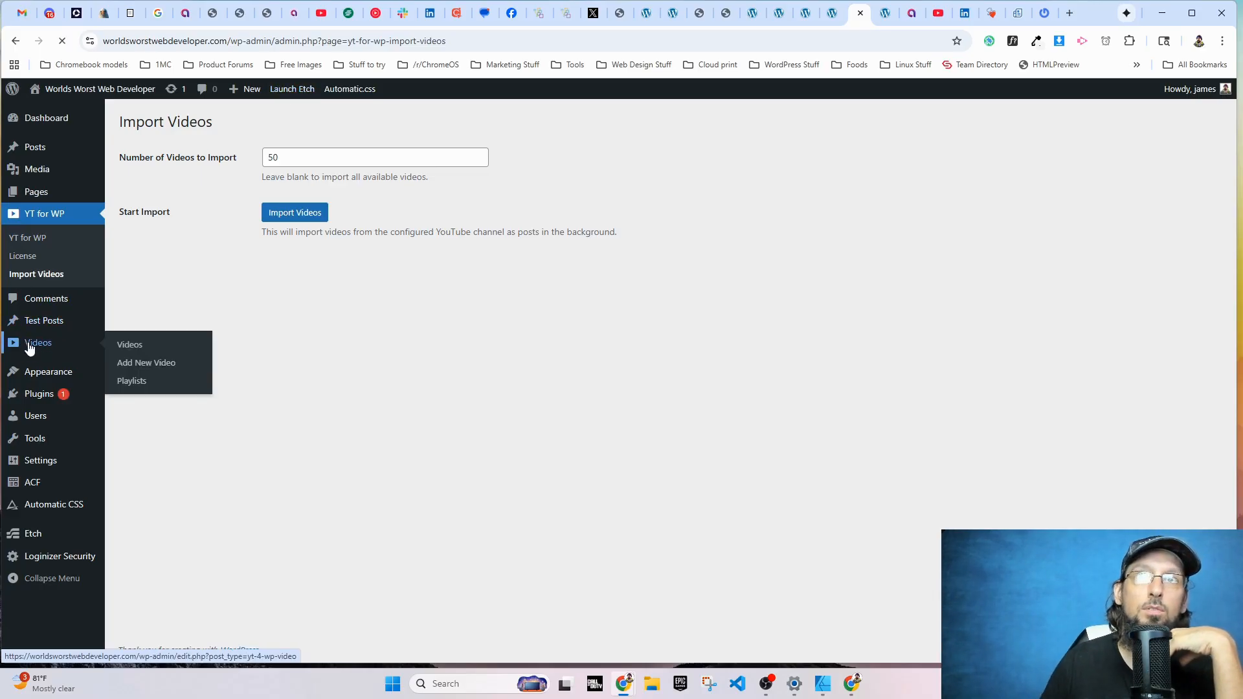
pyautogui.click(174, 342)
pyautogui.scroll(-7, 217, 349)
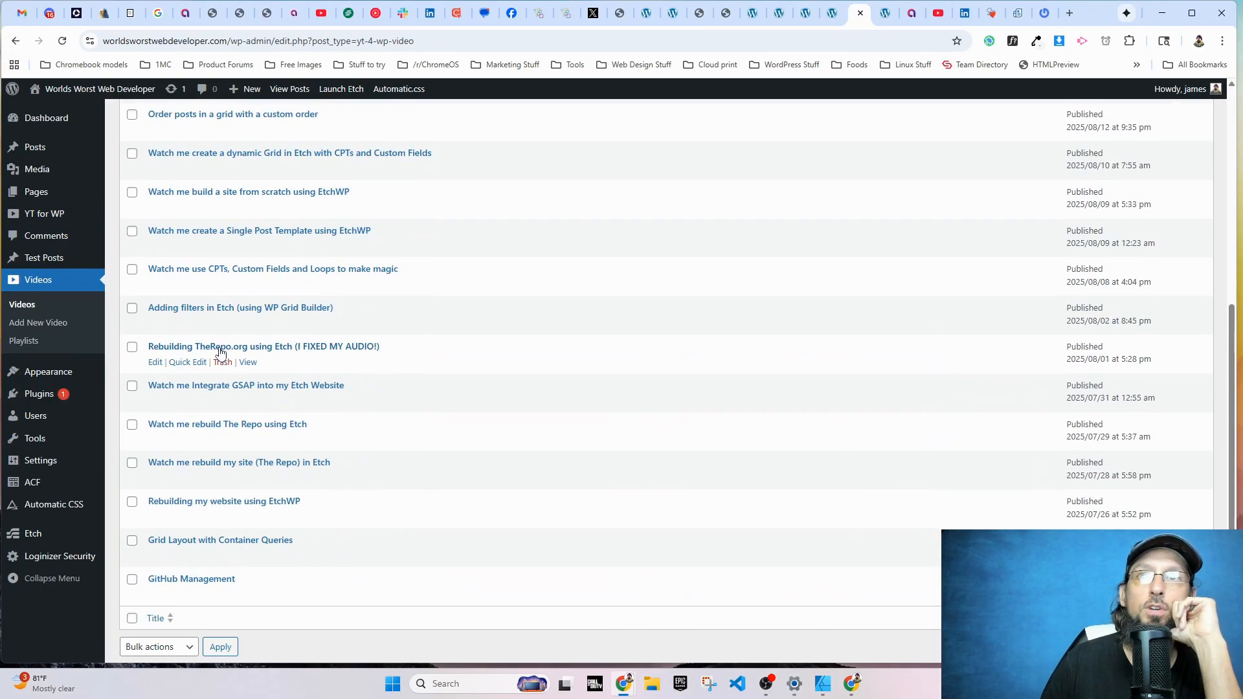
pyautogui.scroll(6, 246, 291)
pyautogui.scroll(1, 252, 270)
pyautogui.click(258, 233)
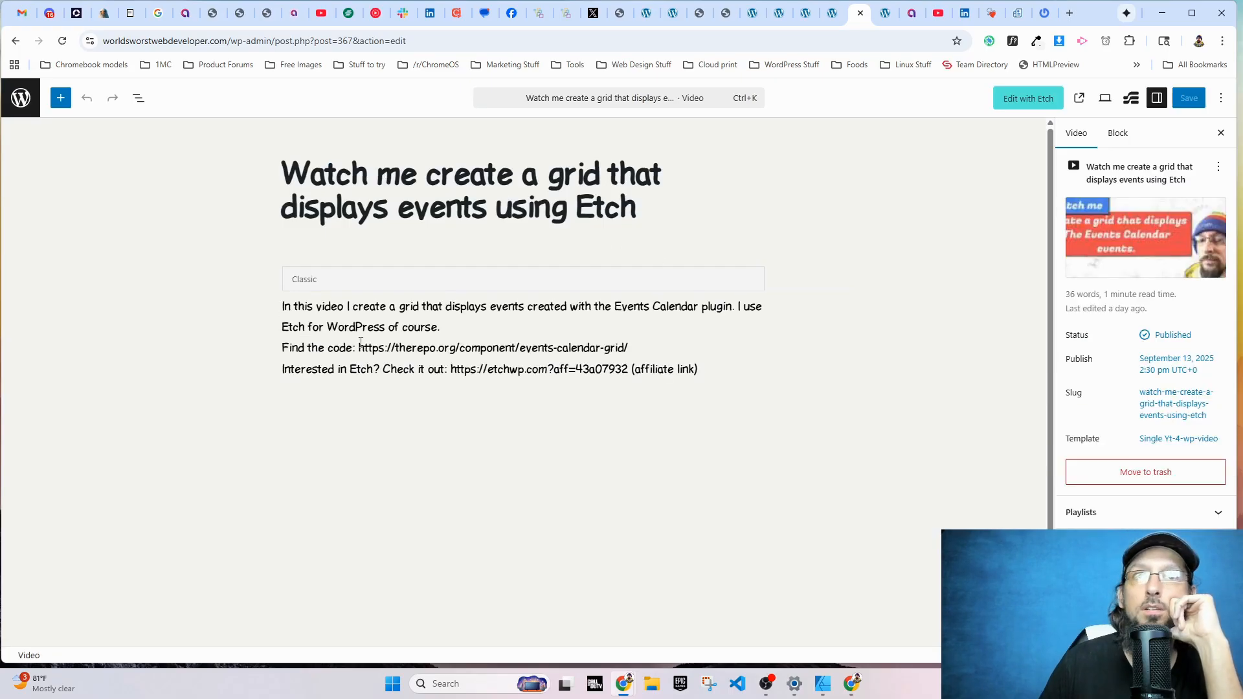
# - Examine the imported video post's title, description and featured image in the block editor
pyautogui.scroll(-1, 418, 334)
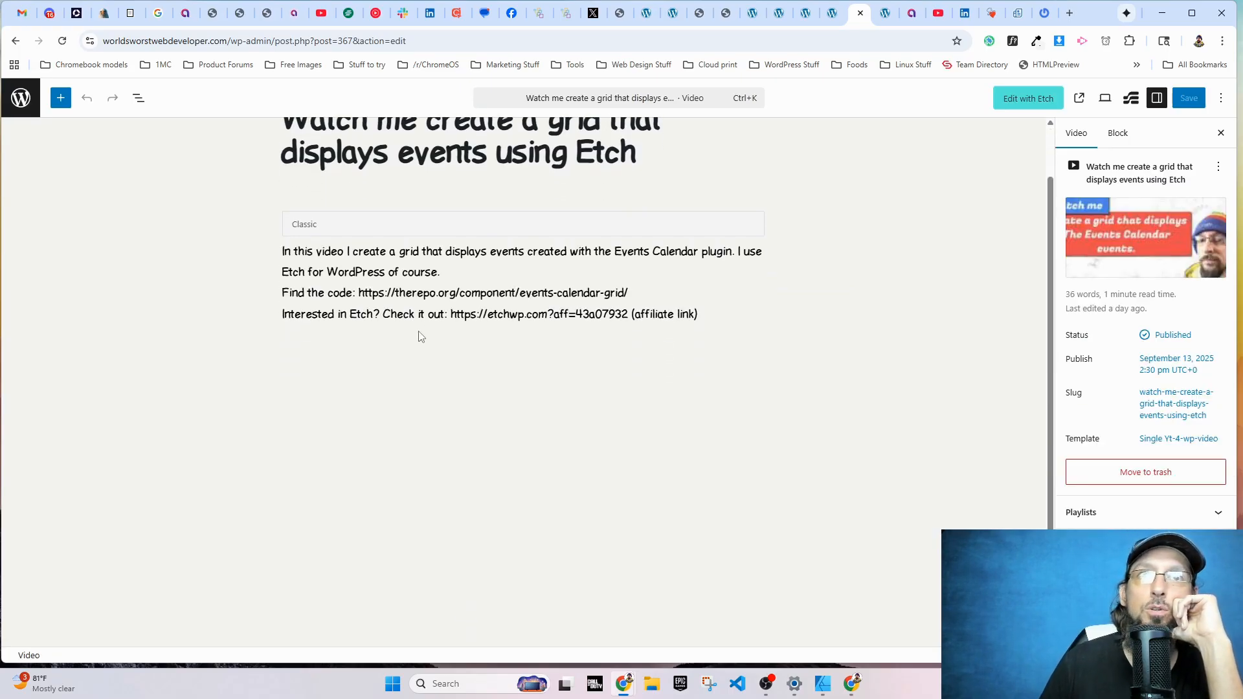
pyautogui.moveTo(1138, 241)
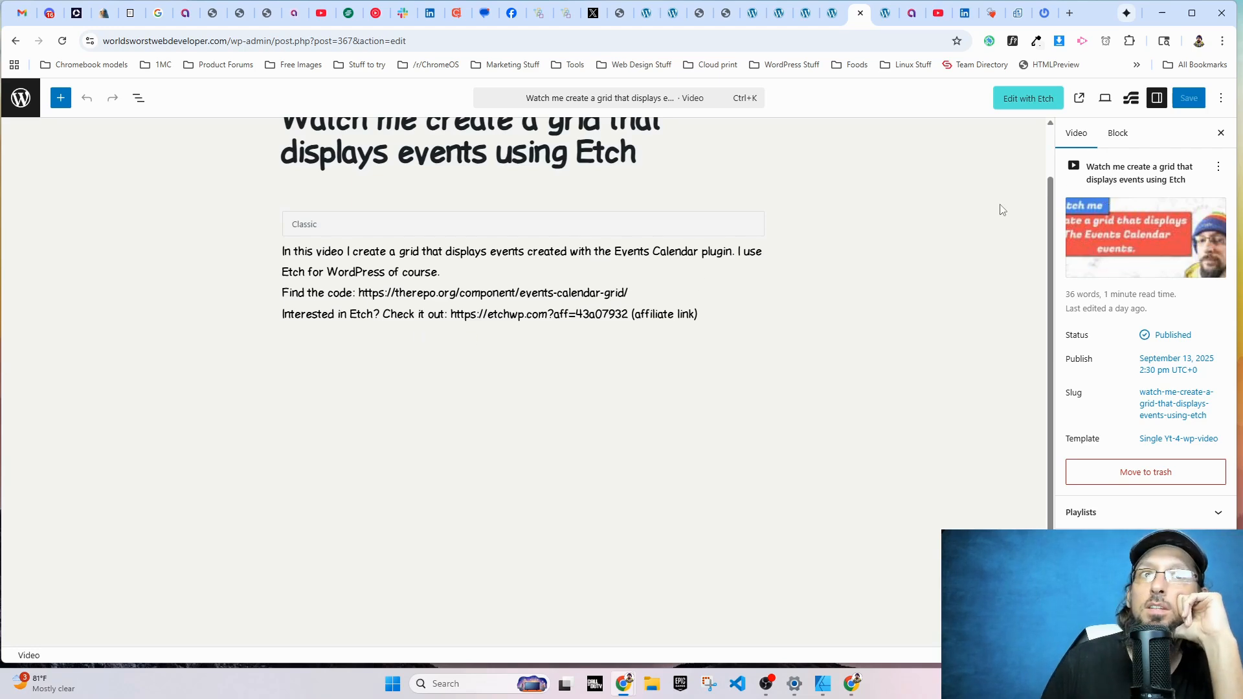
pyautogui.scroll(1, 614, 537)
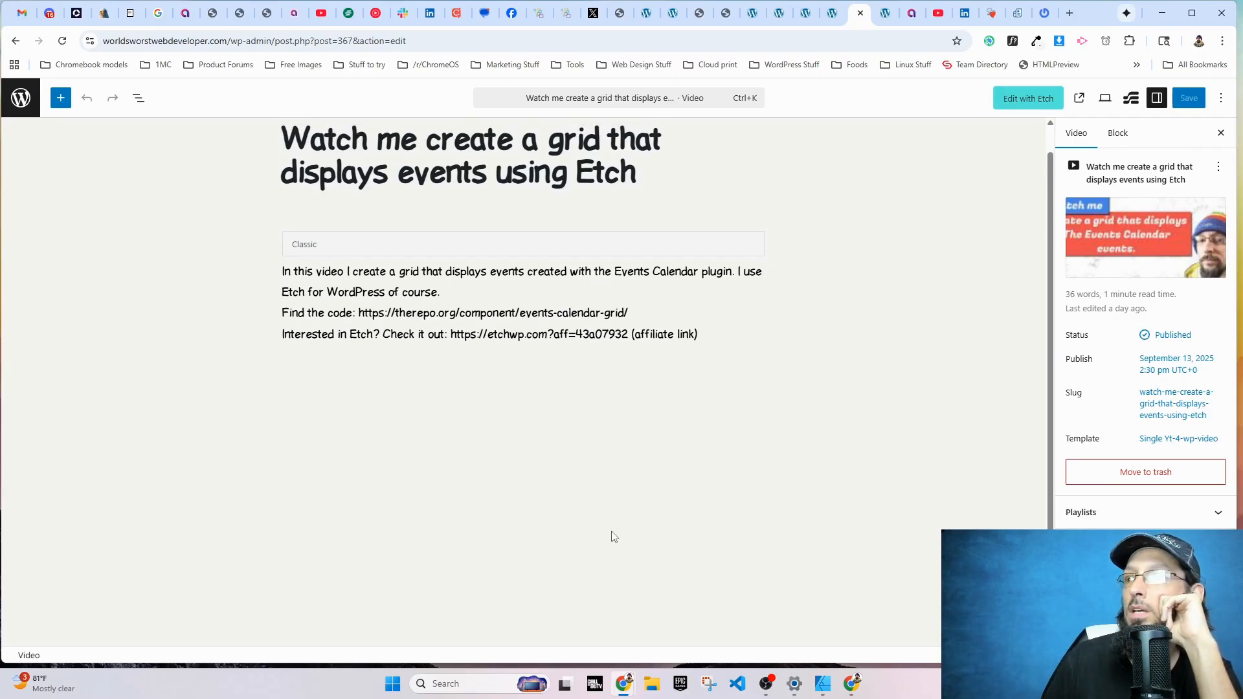
pyautogui.scroll(-1, 583, 534)
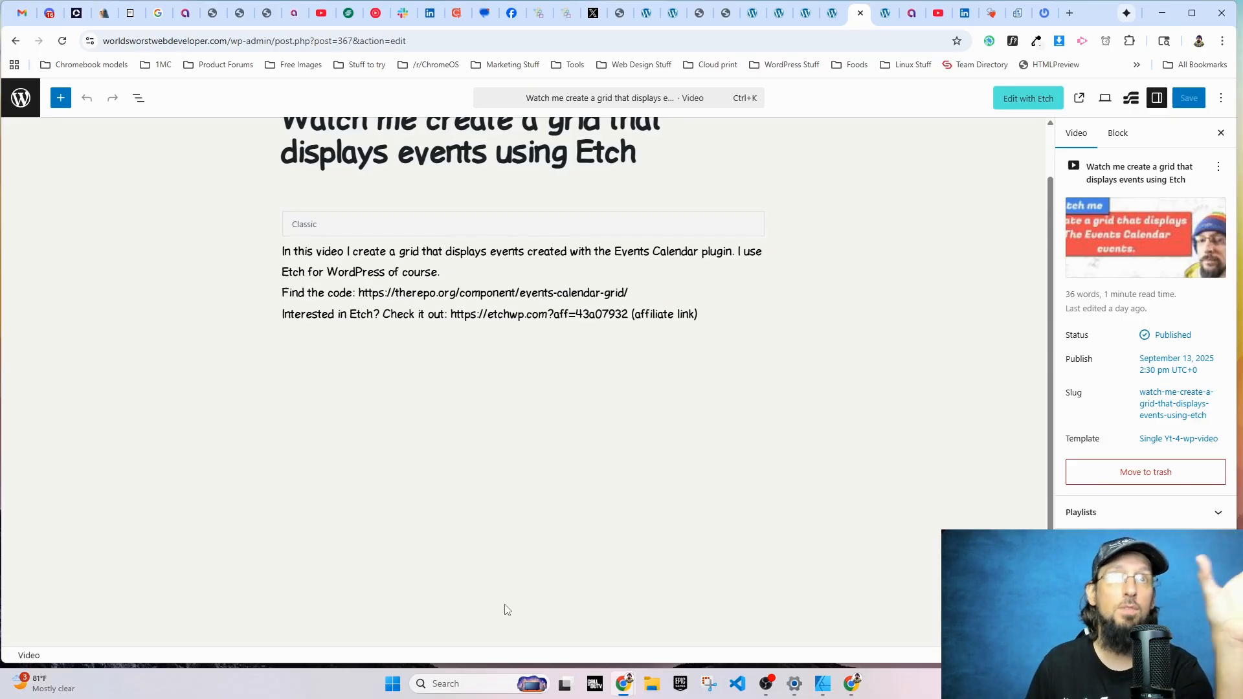
pyautogui.scroll(1, 465, 603)
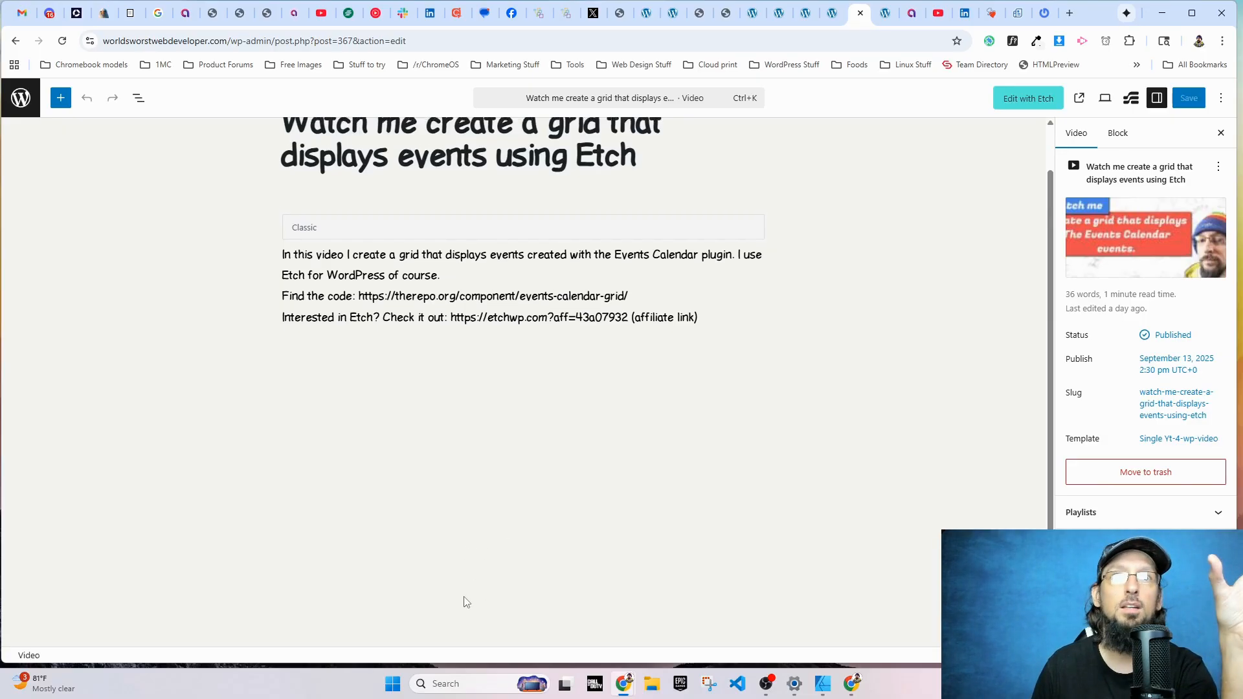
pyautogui.scroll(1, 466, 602)
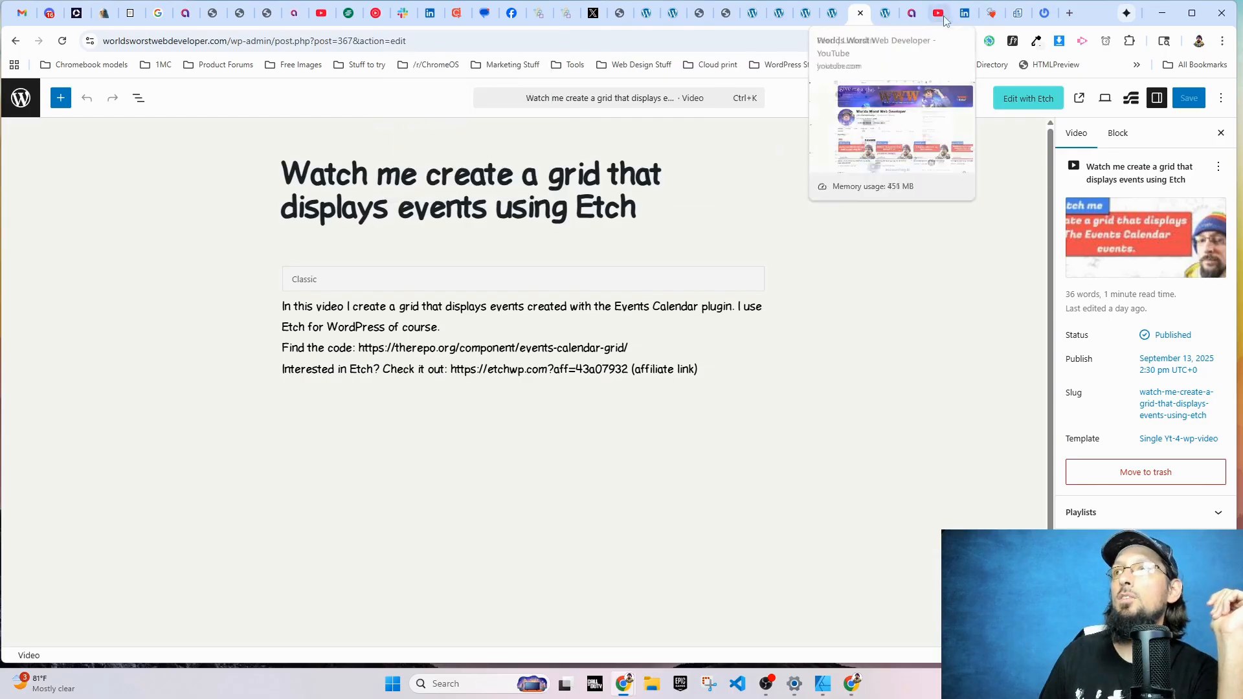
# - Search the live site for "etch" and briefly play and pause the embedded video on the first result card
pyautogui.click(885, 13)
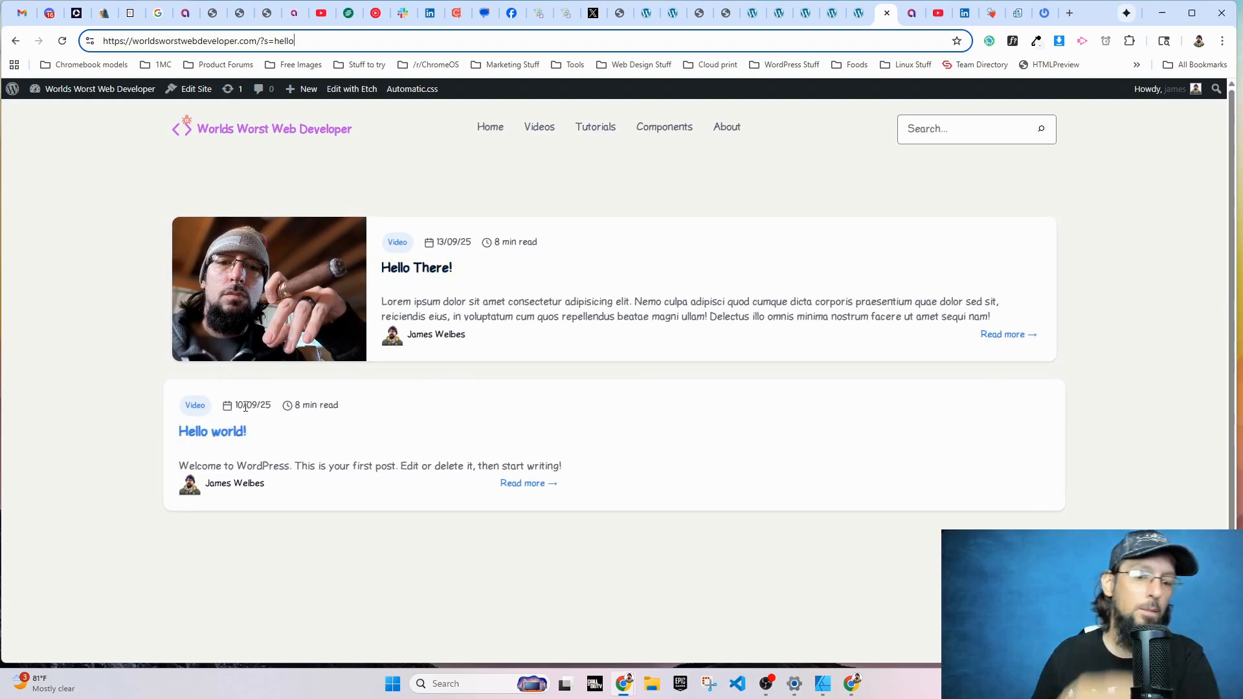
pyautogui.click(940, 122)
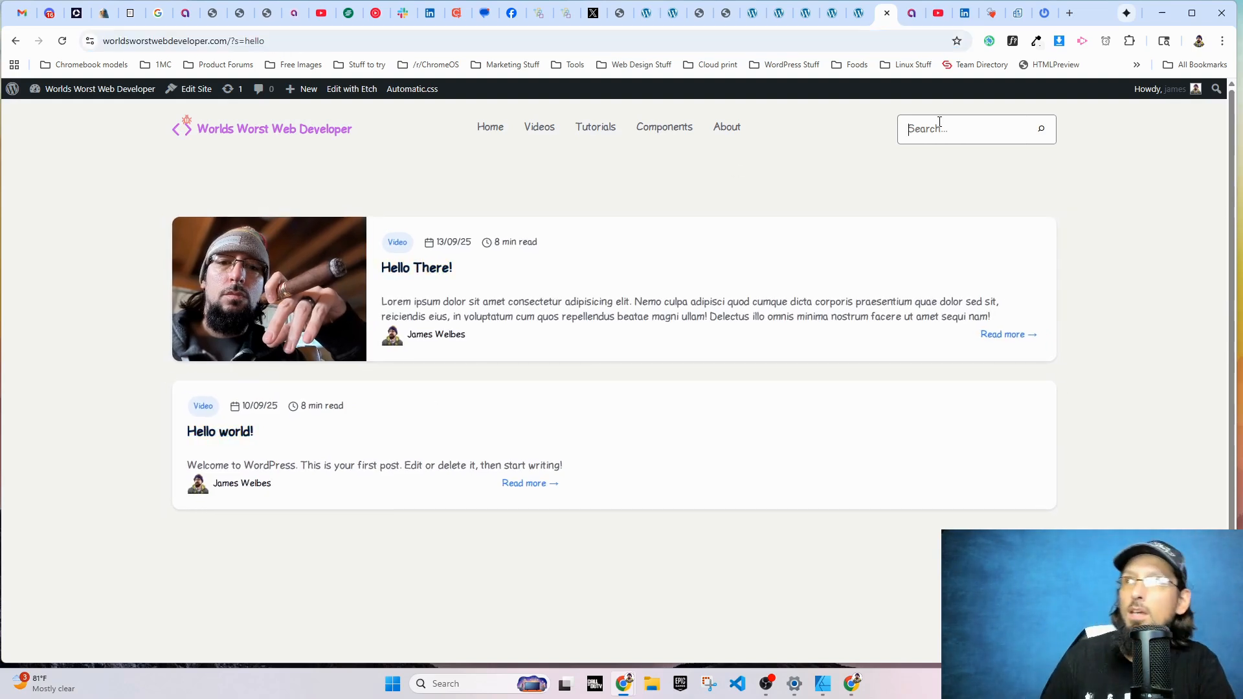
pyautogui.write('etch')
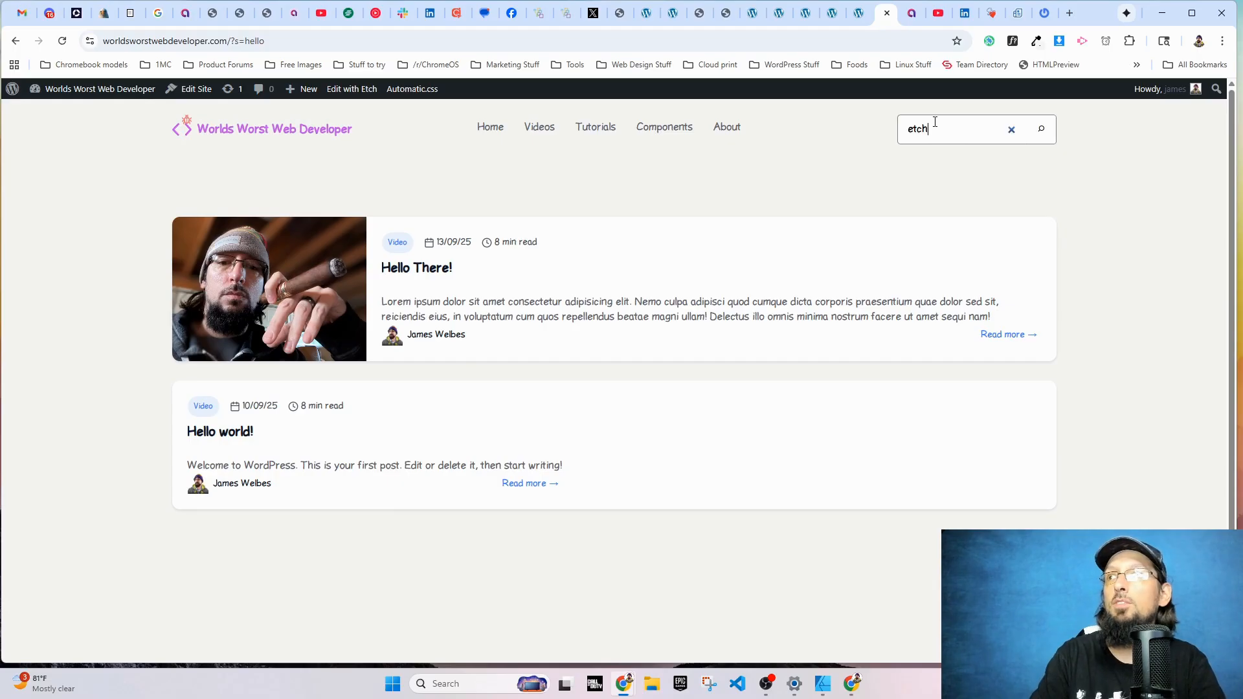
pyautogui.press('Return')
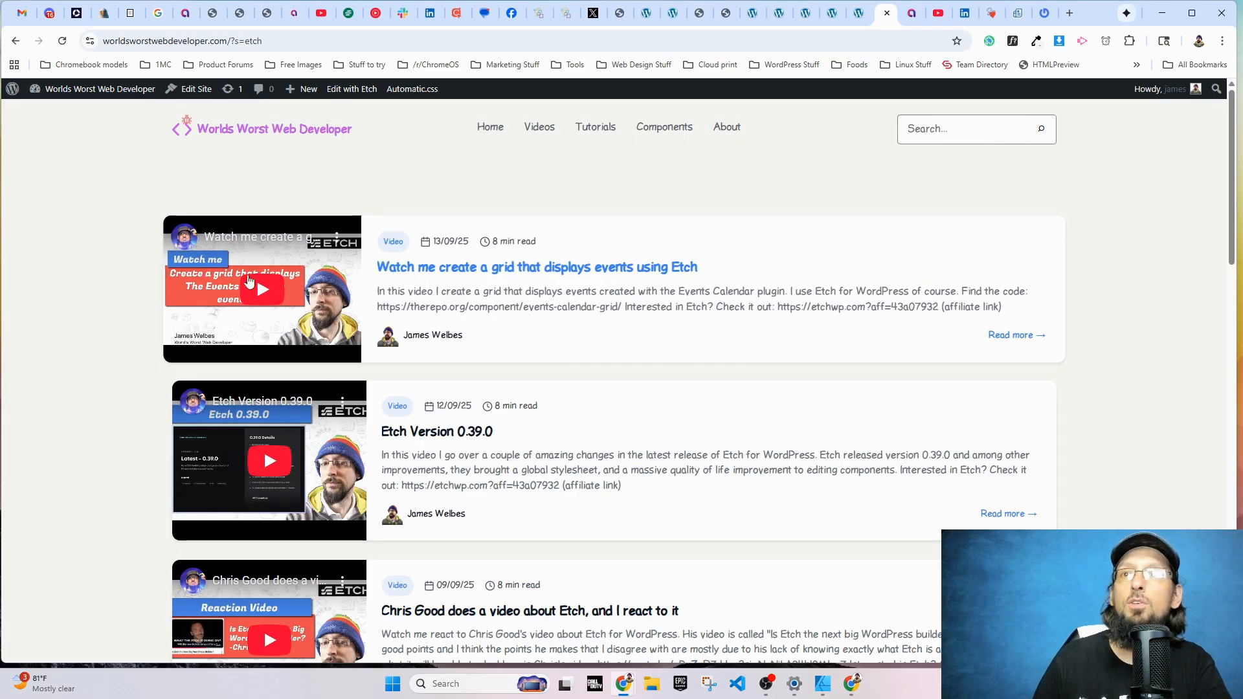
pyautogui.click(271, 290)
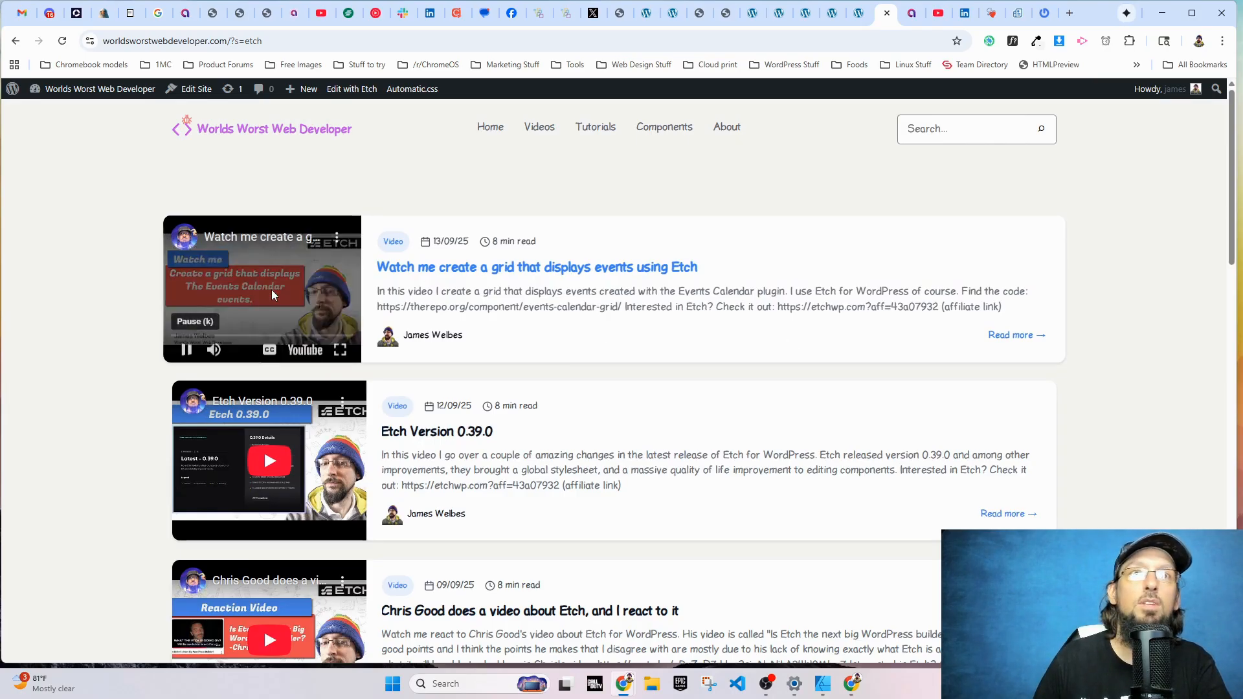
pyautogui.click(187, 350)
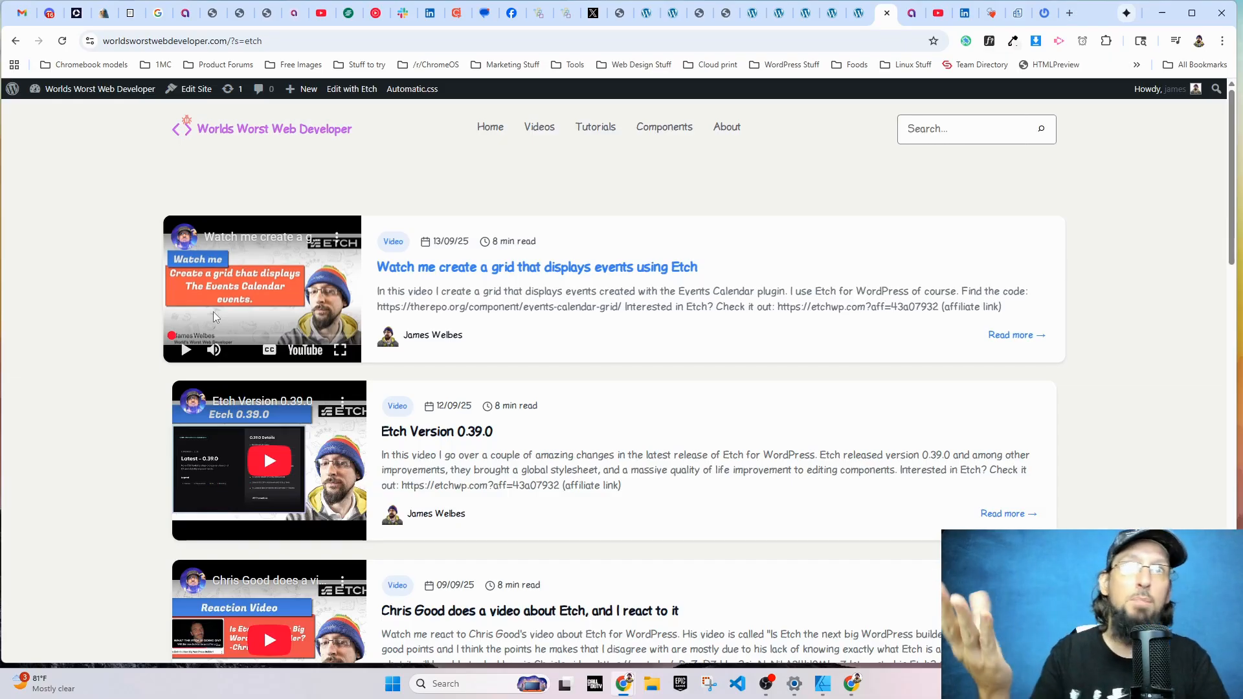
# - Switch back to Etch and open the Search Results template
pyautogui.click(858, 13)
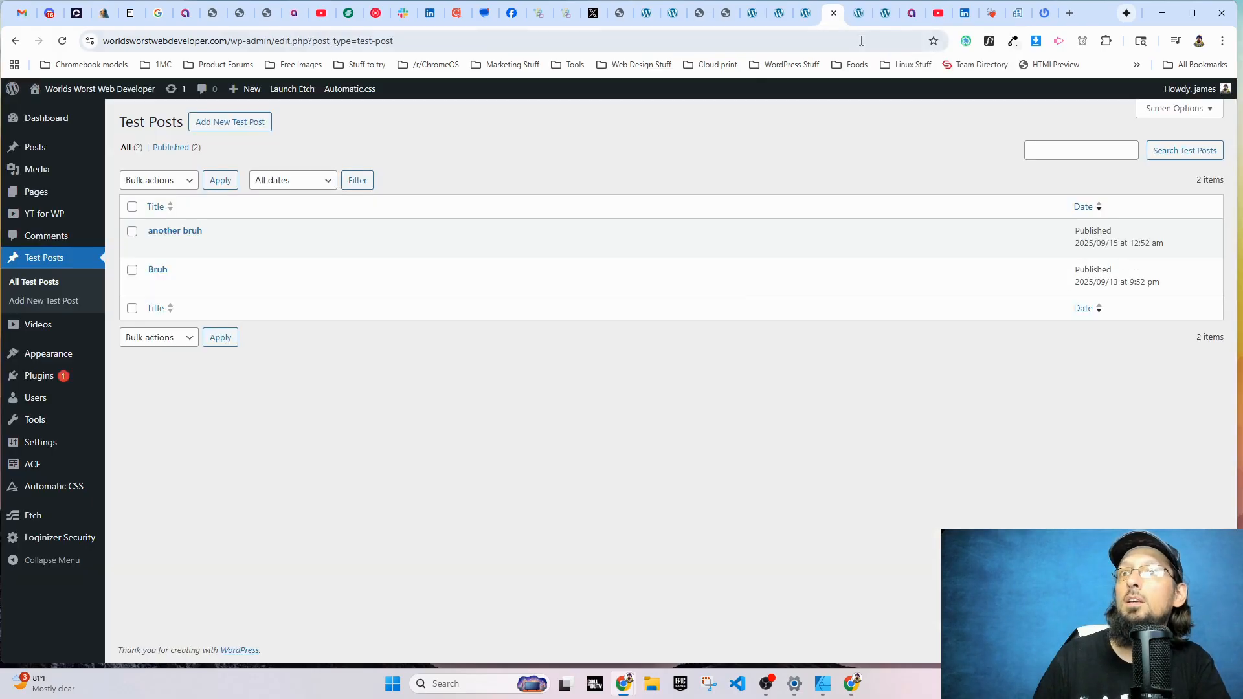
pyautogui.click(885, 13)
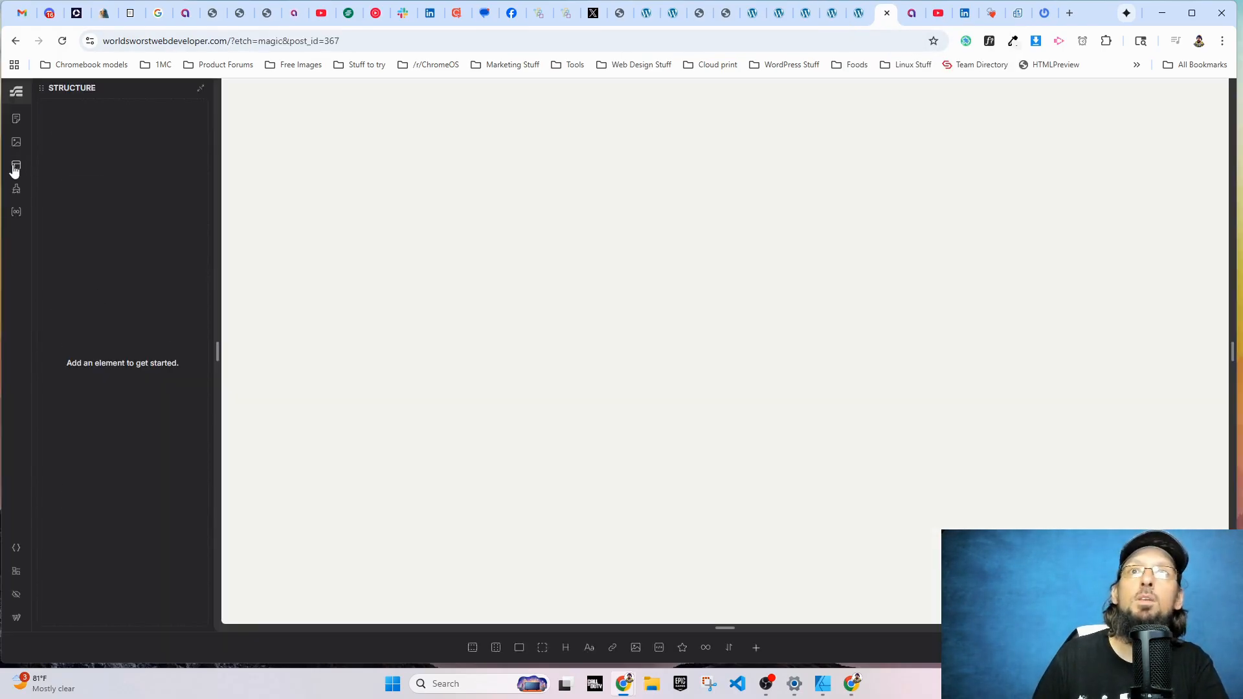
pyautogui.click(16, 167)
pyautogui.click(115, 503)
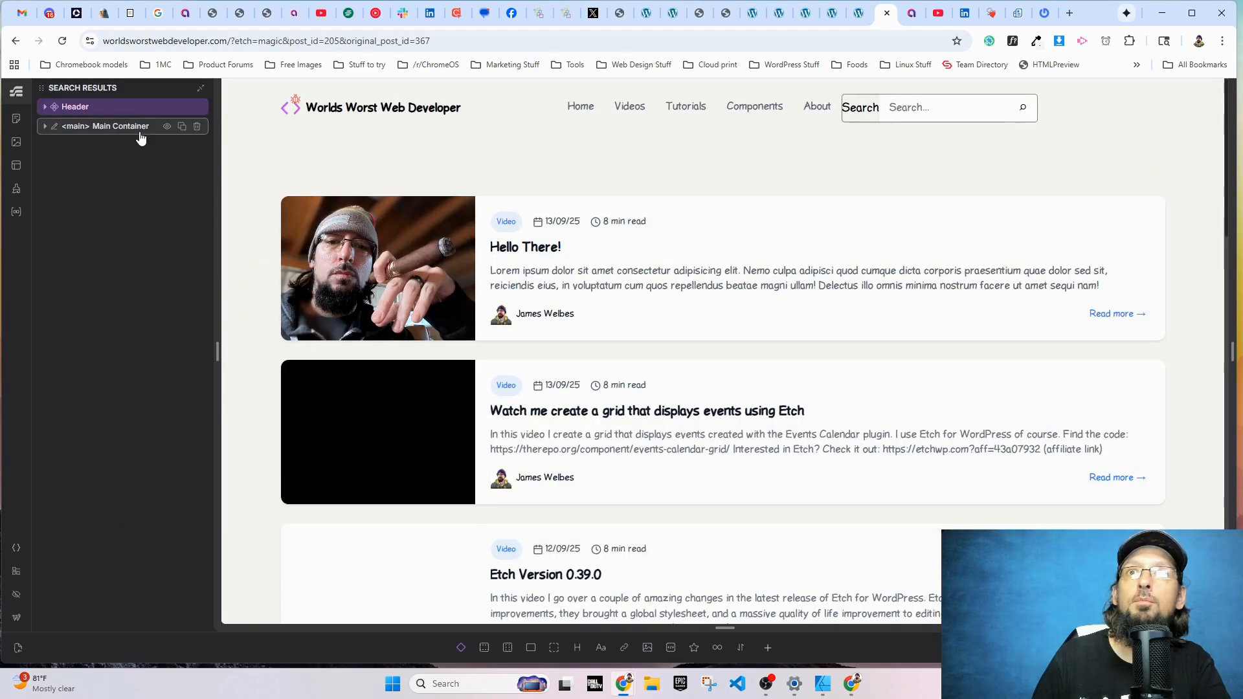
# - Expand the Main Container down through the posts loop to the Post Card and inspect its two If conditions
pyautogui.click(137, 127)
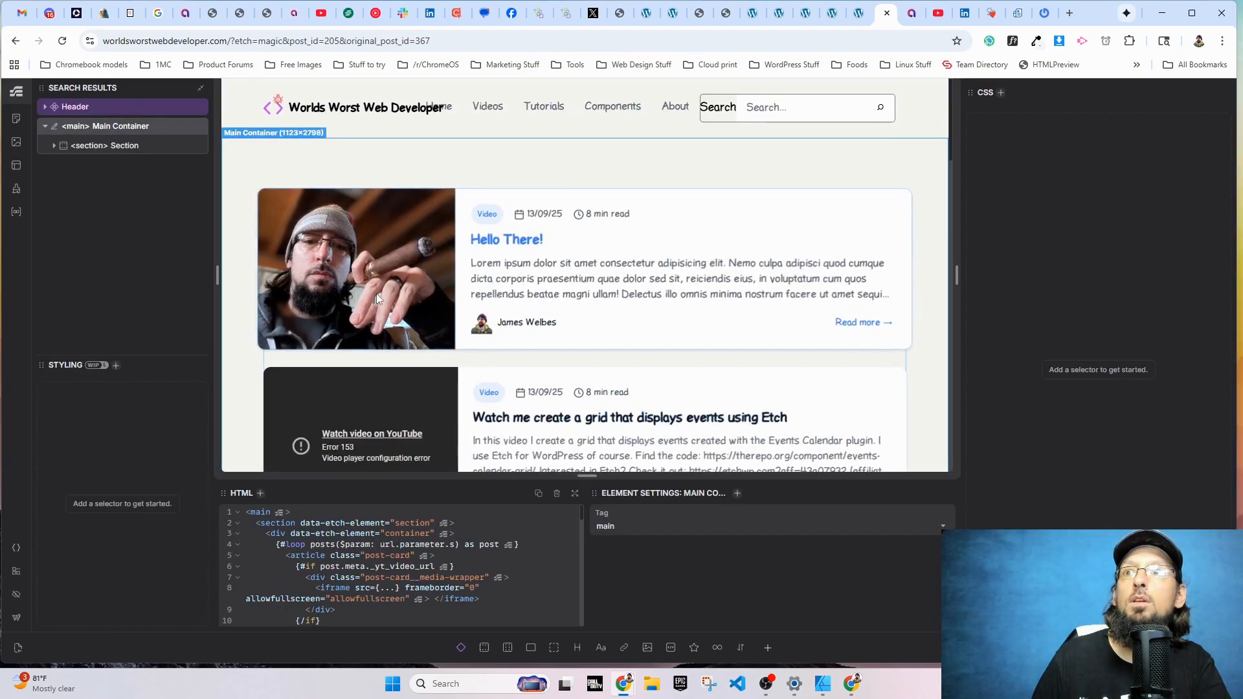
pyautogui.click(108, 151)
pyautogui.click(108, 166)
pyautogui.click(108, 185)
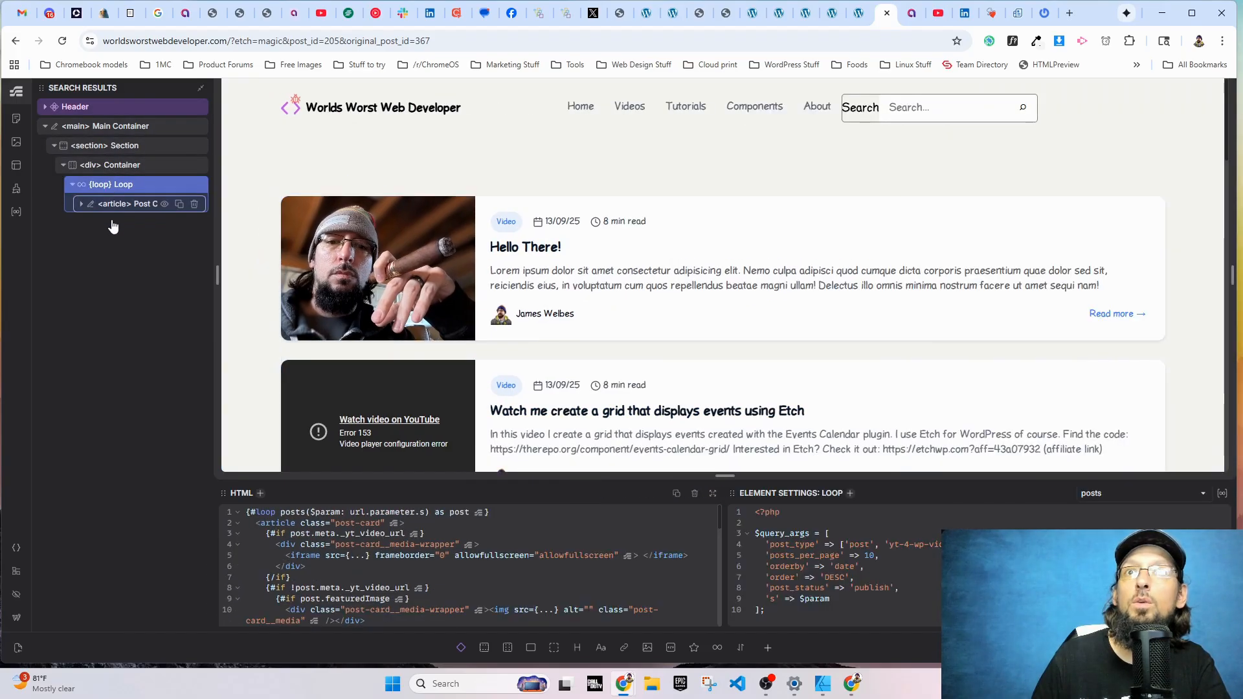
pyautogui.click(111, 205)
pyautogui.click(125, 224)
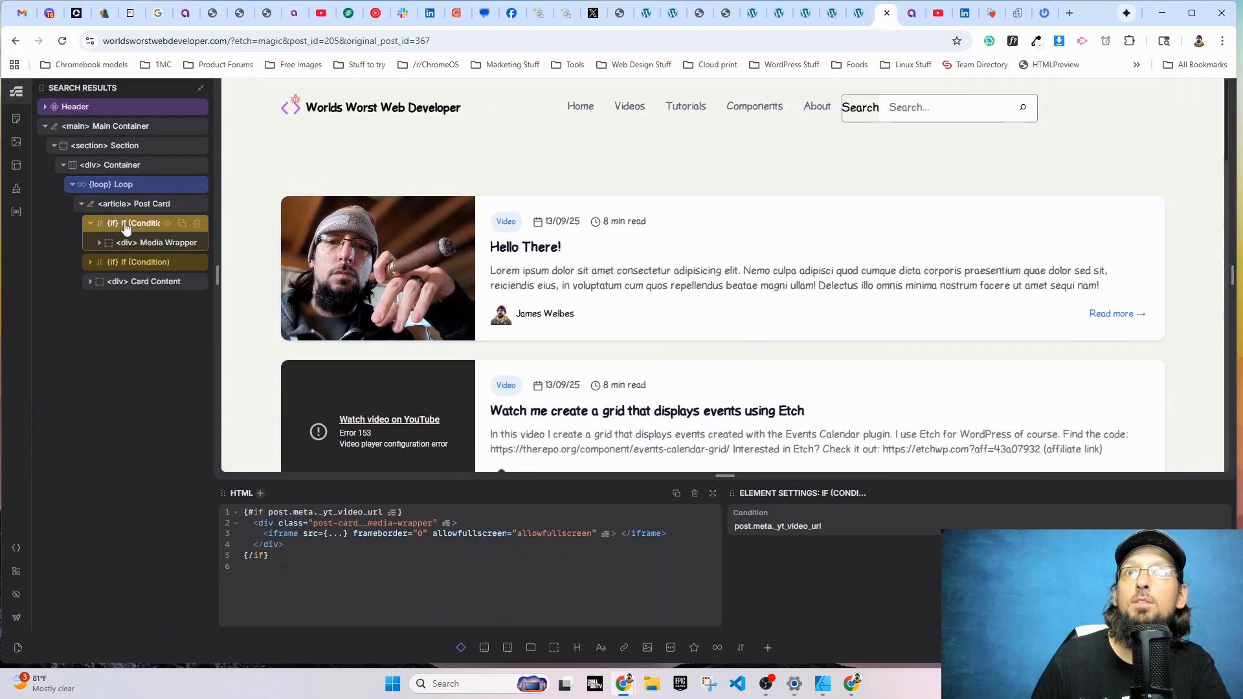
pyautogui.click(139, 263)
# - Examine the post.meta._yt_video_url condition and the iframe src value inside its media wrapper markup
pyautogui.click(144, 229)
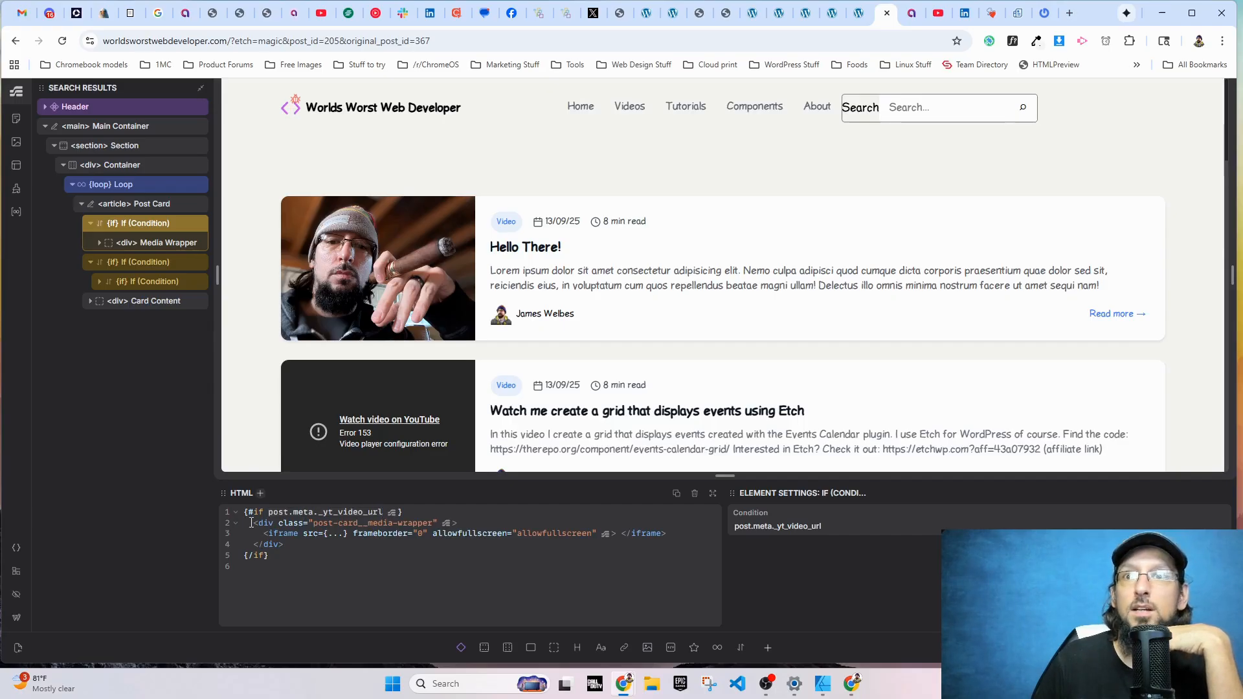
pyautogui.click(330, 536)
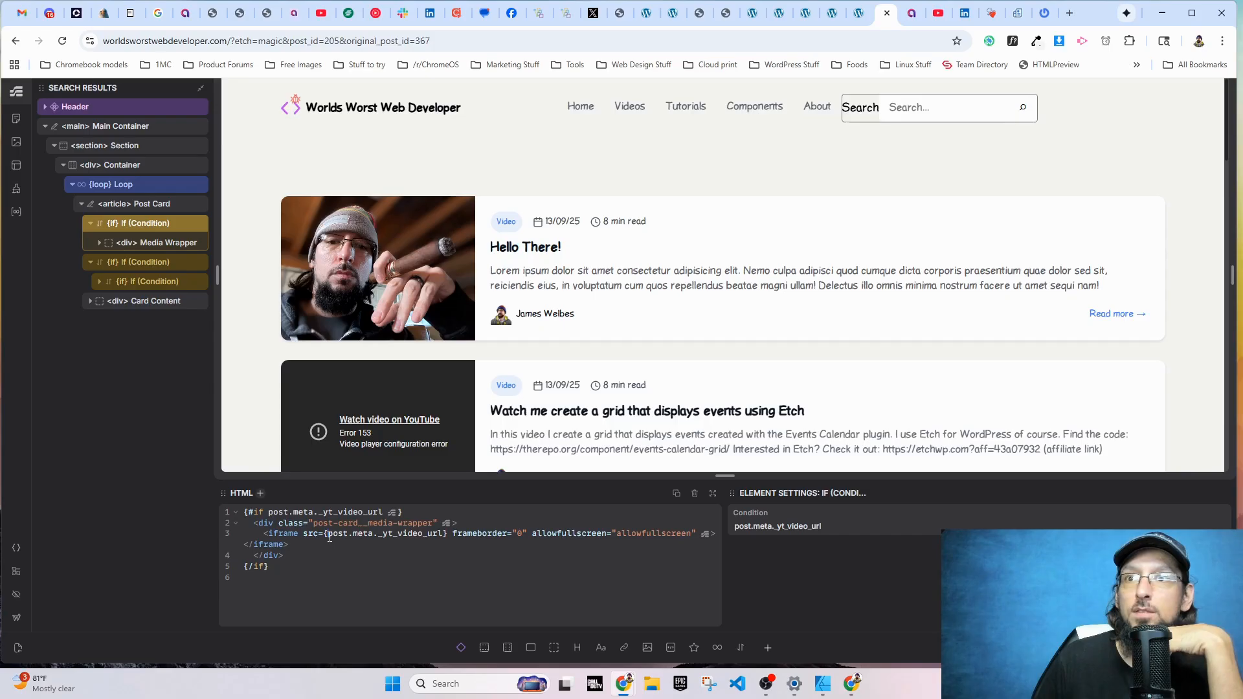
pyautogui.click(435, 542)
pyautogui.click(325, 533)
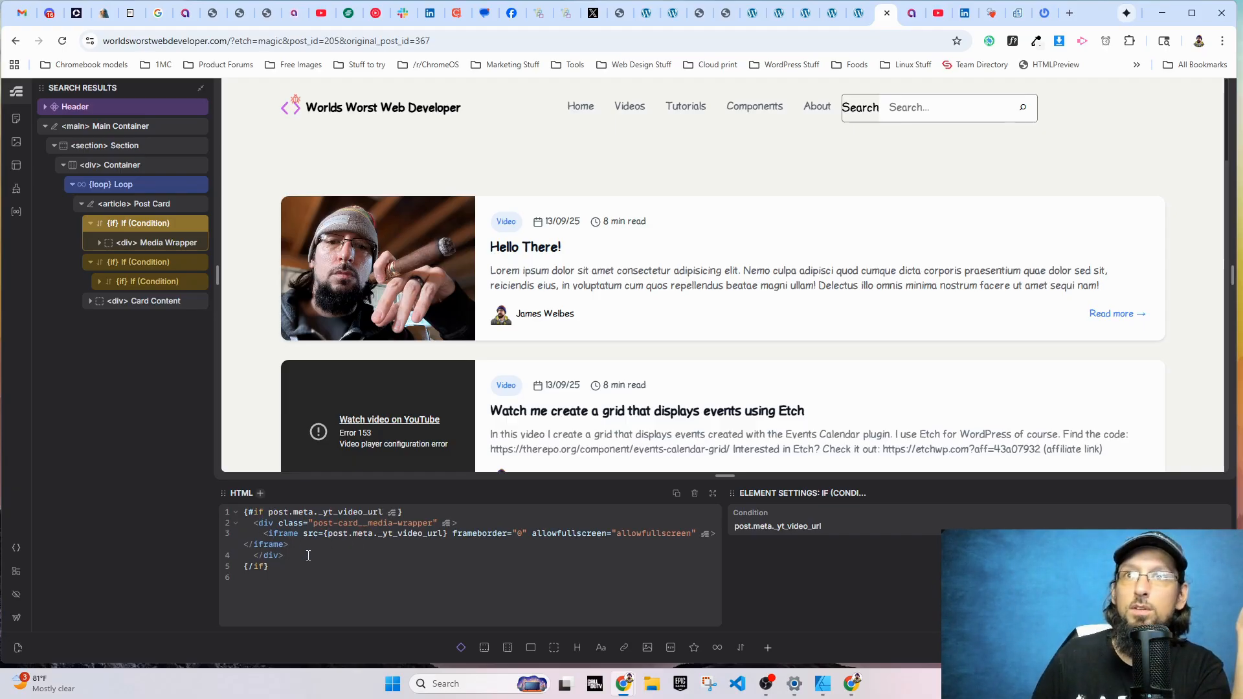
# - Compare the !post.meta._yt_video_url condition and its nested post.featuredImage markup with the post cards in the canvas preview
pyautogui.click(106, 260)
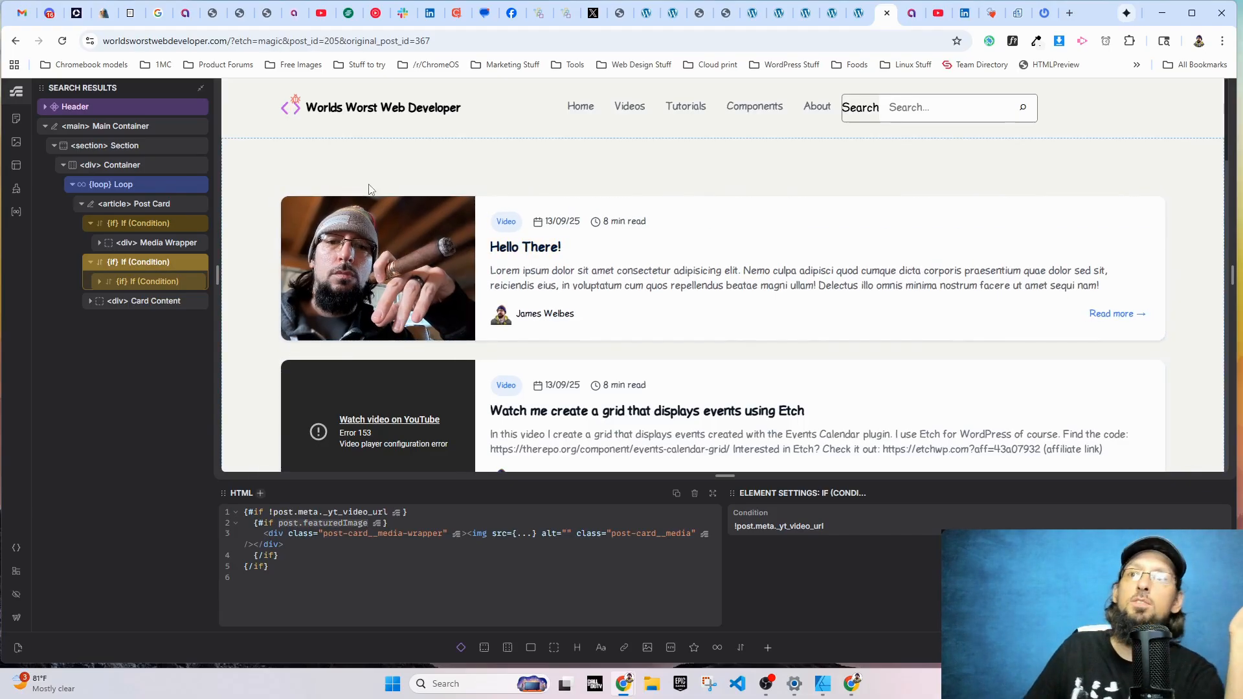
pyautogui.scroll(-2, 402, 246)
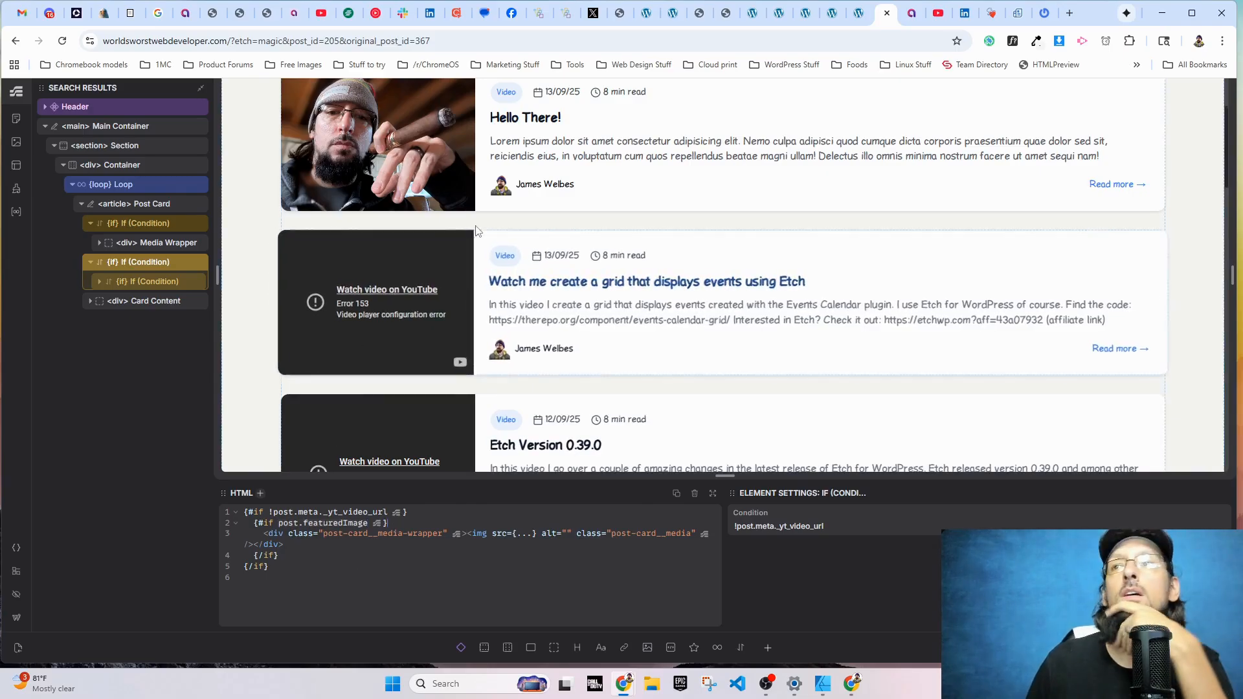
pyautogui.scroll(-3, 492, 293)
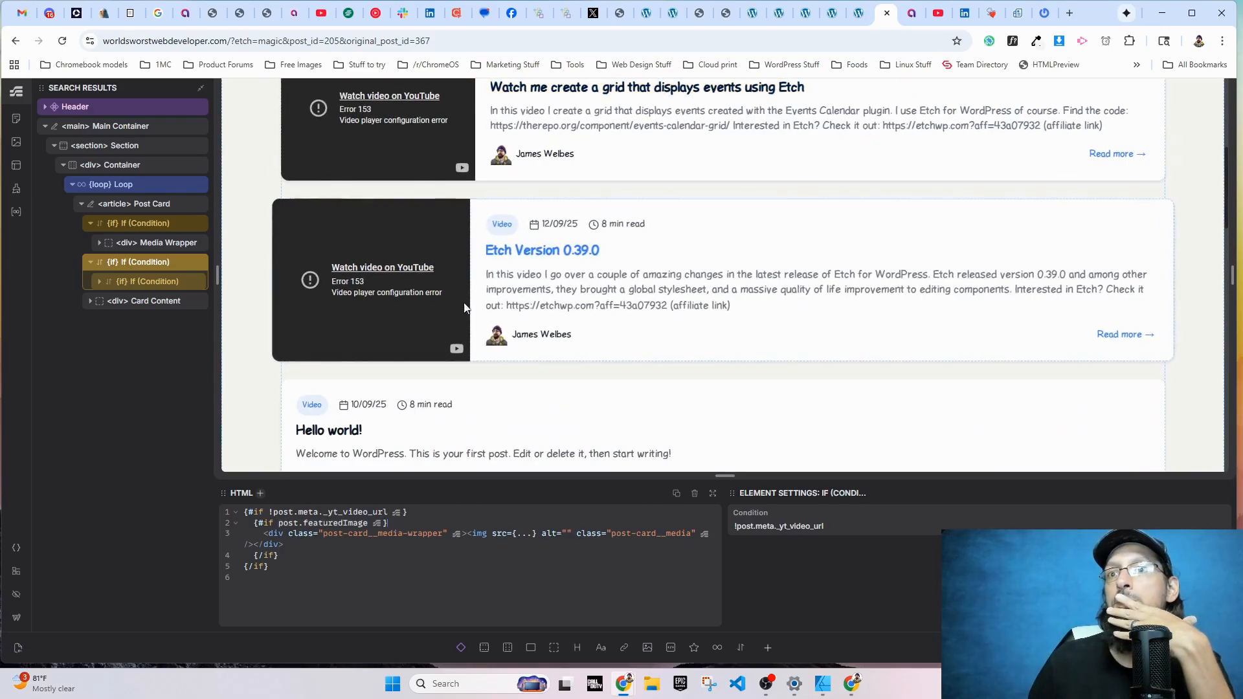
pyautogui.scroll(4, 443, 319)
pyautogui.scroll(-5, 446, 327)
pyautogui.scroll(8, 450, 338)
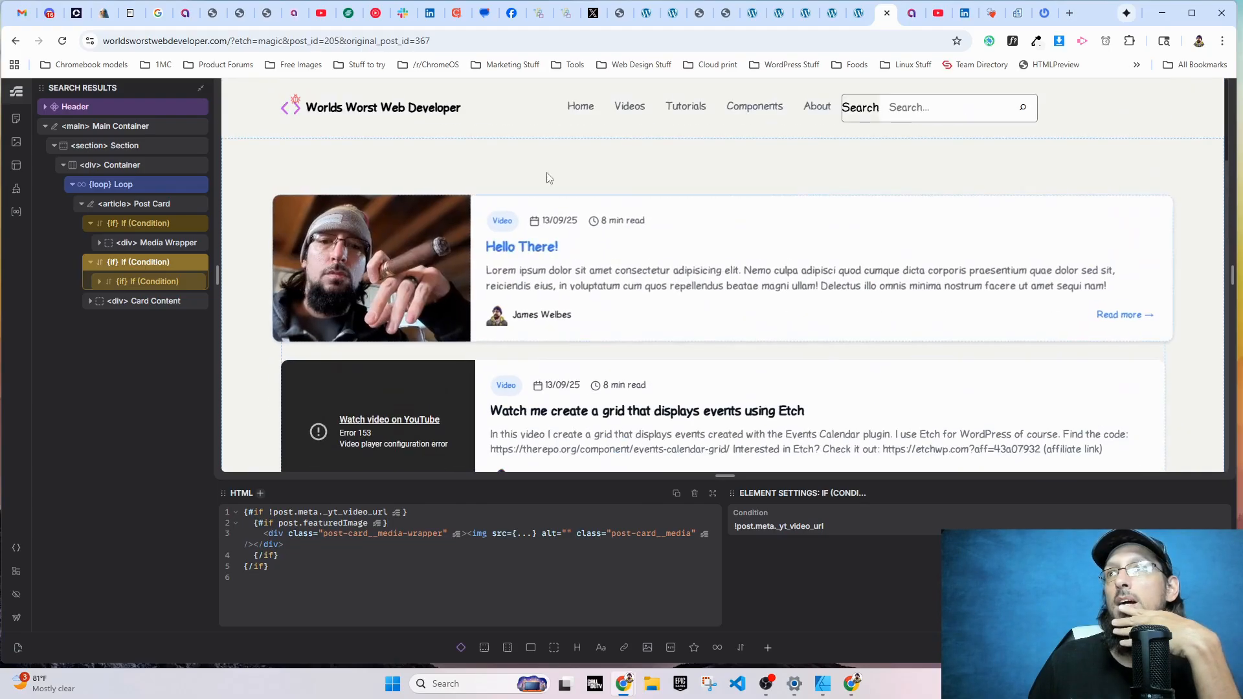
# - Open the video's front-end page, search the site for "a", and check the date on the first result card
pyautogui.click(1175, 648)
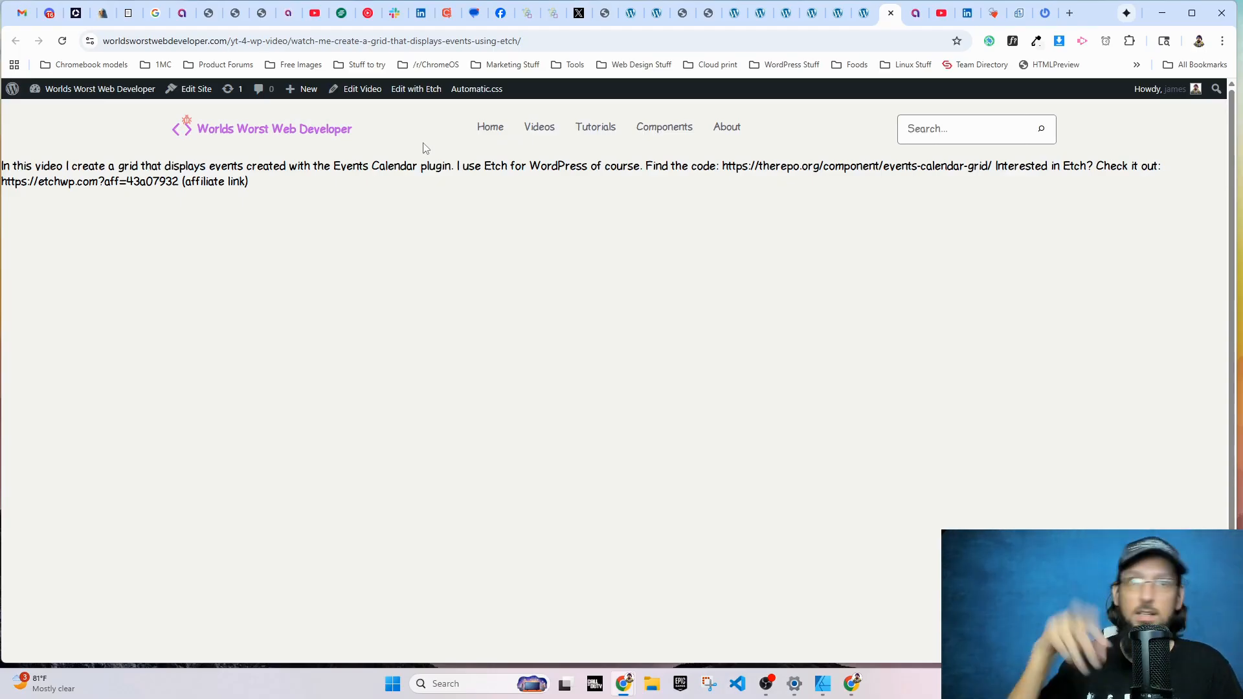
pyautogui.click(930, 137)
pyautogui.write('a')
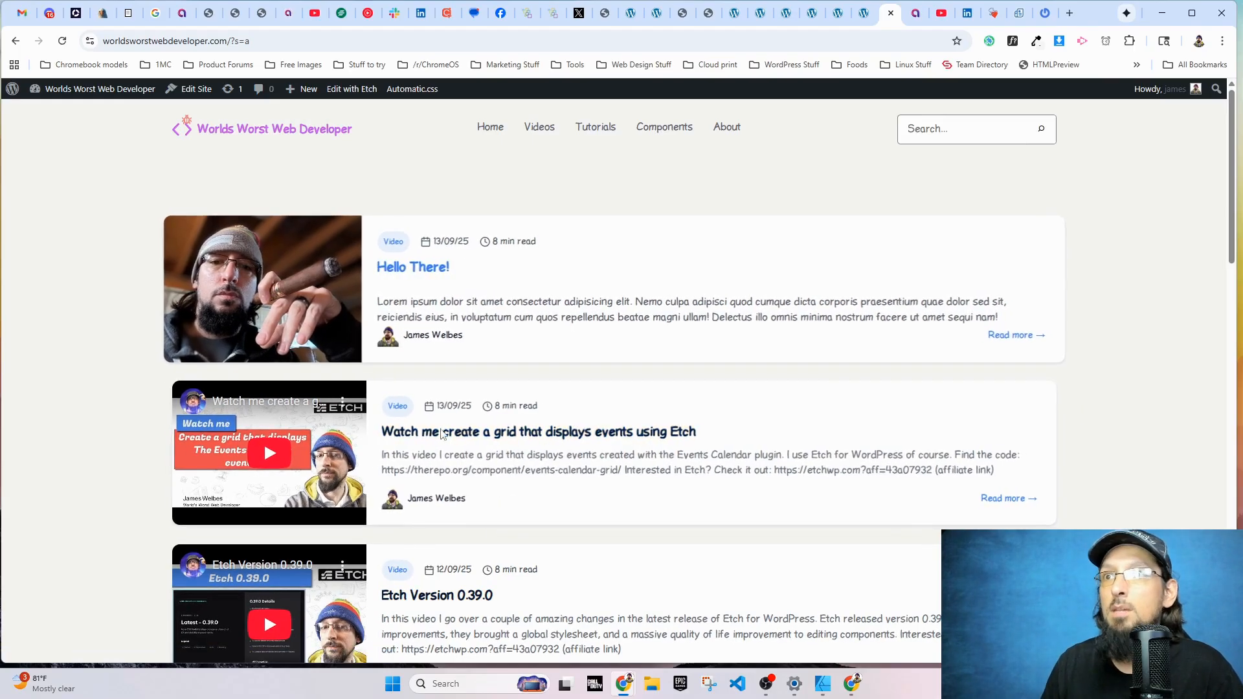
pyautogui.moveTo(450, 241); pyautogui.dragTo(472, 242)
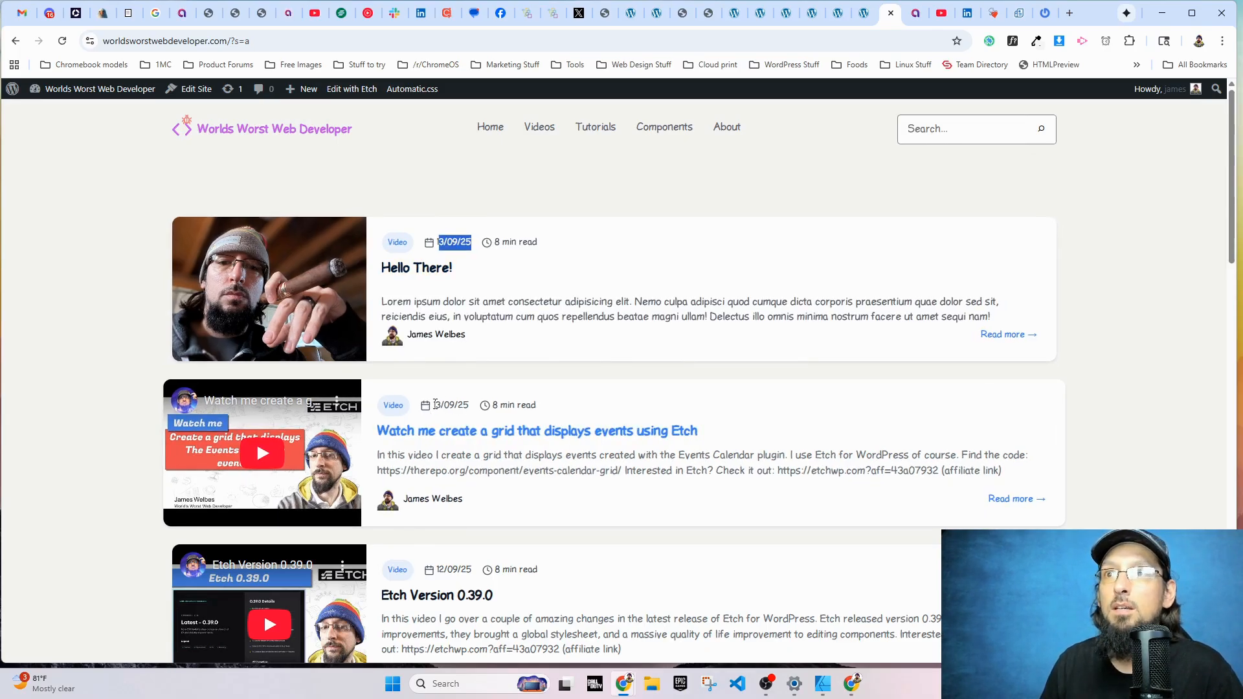
# - Check the publish date on the second search result card
pyautogui.moveTo(434, 404); pyautogui.dragTo(471, 404)
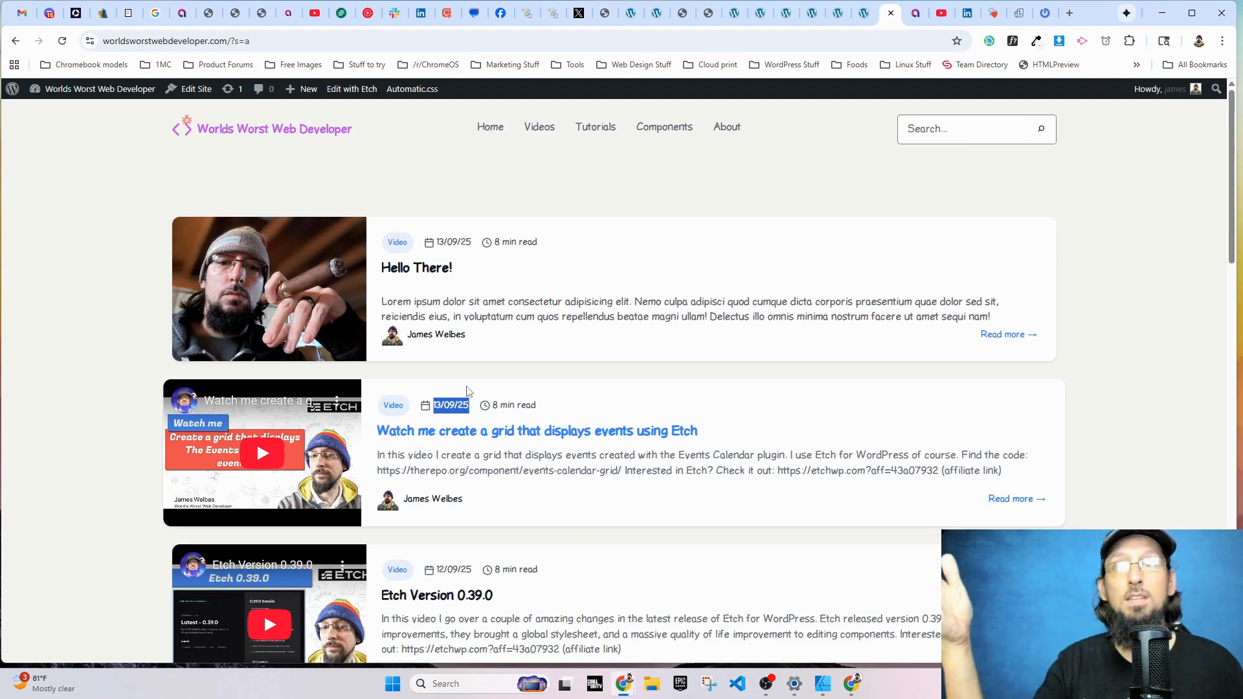
pyautogui.click(473, 414)
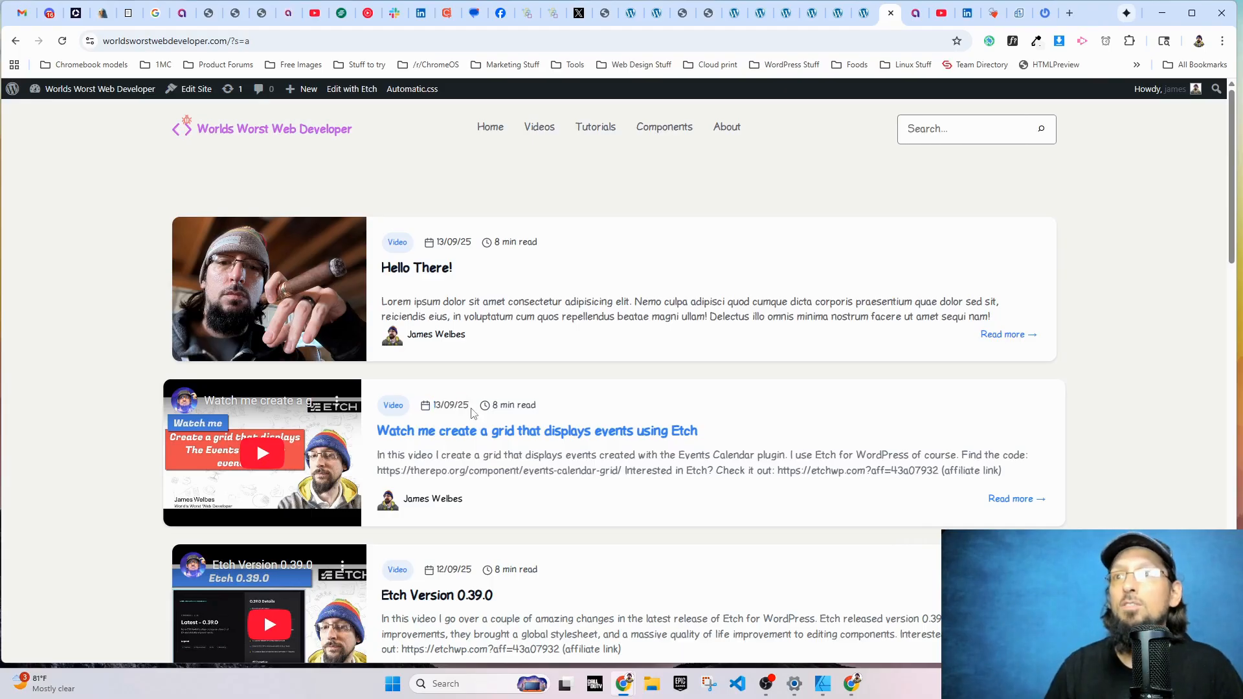
pyautogui.moveTo(470, 403); pyautogui.dragTo(437, 404)
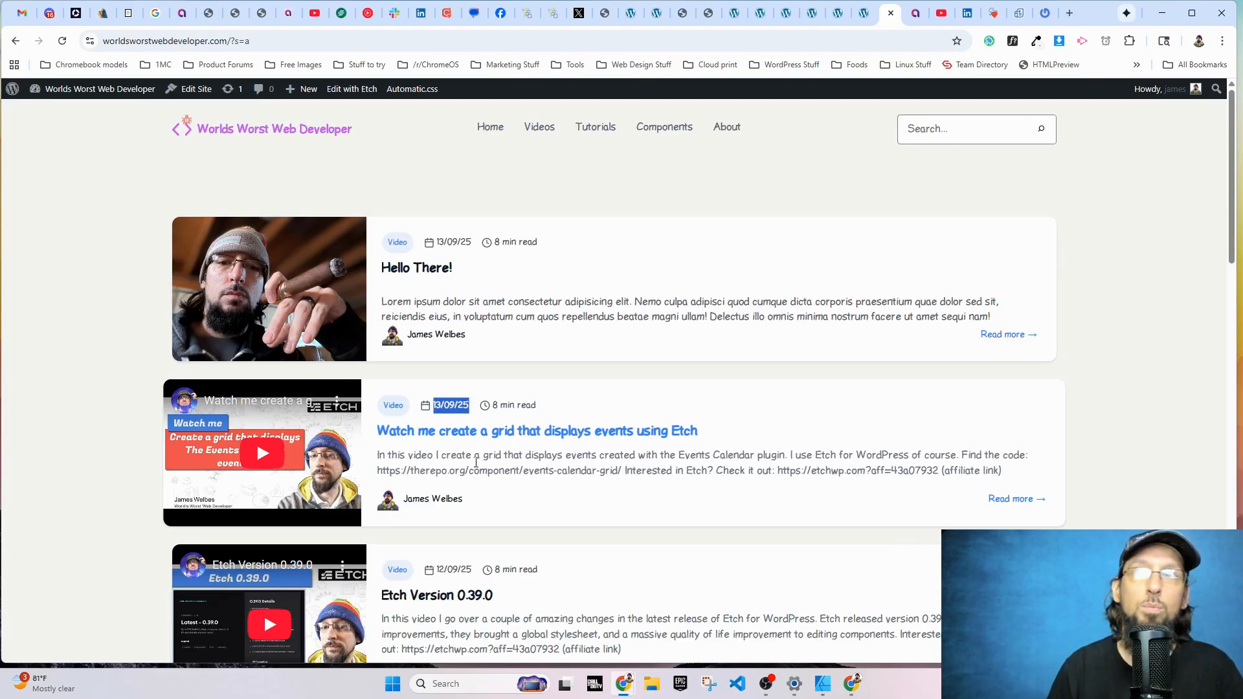
pyautogui.click(473, 415)
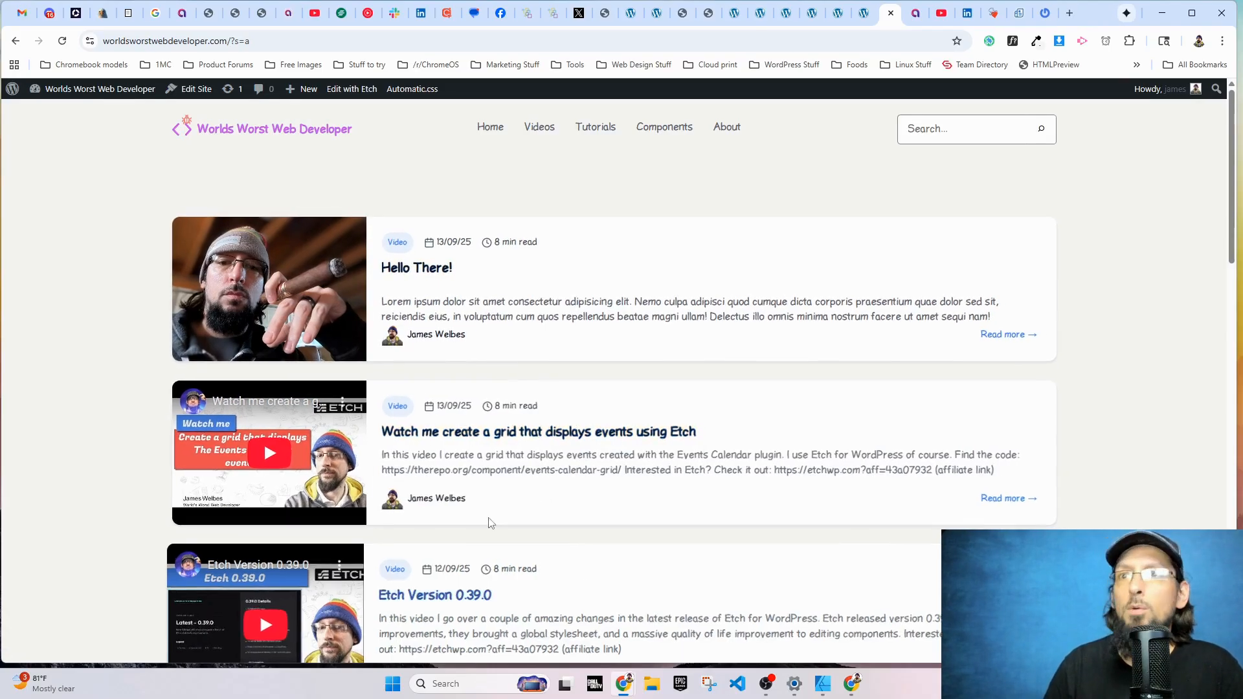
# - Look through the search result cards below, comparing their order, dates and media, and return to the search field in the header
pyautogui.scroll(-6, 488, 518)
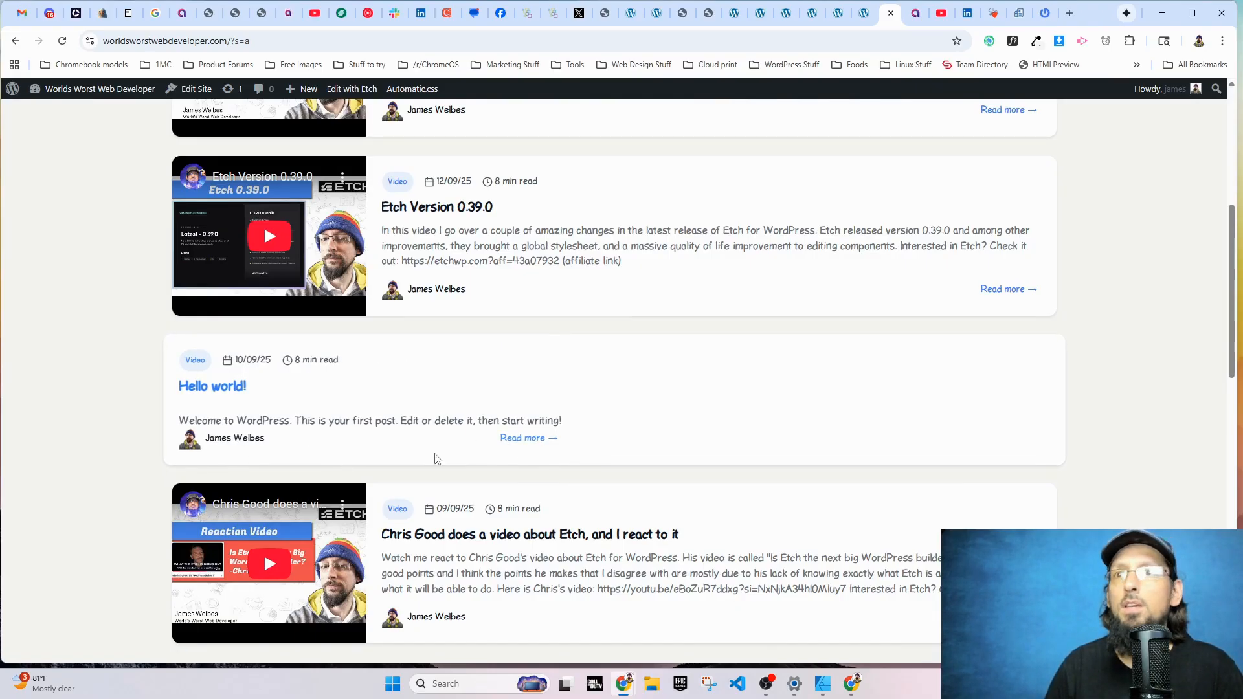
pyautogui.scroll(6, 434, 458)
pyautogui.scroll(-4, 479, 349)
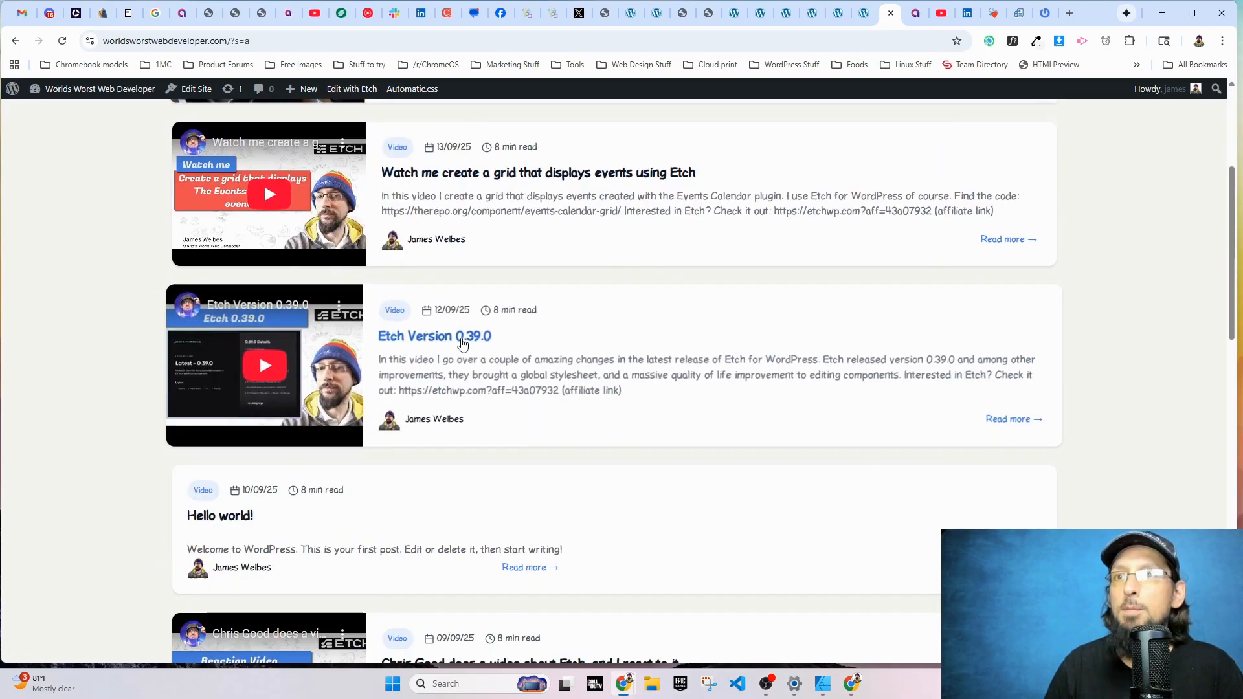
pyautogui.scroll(4, 487, 360)
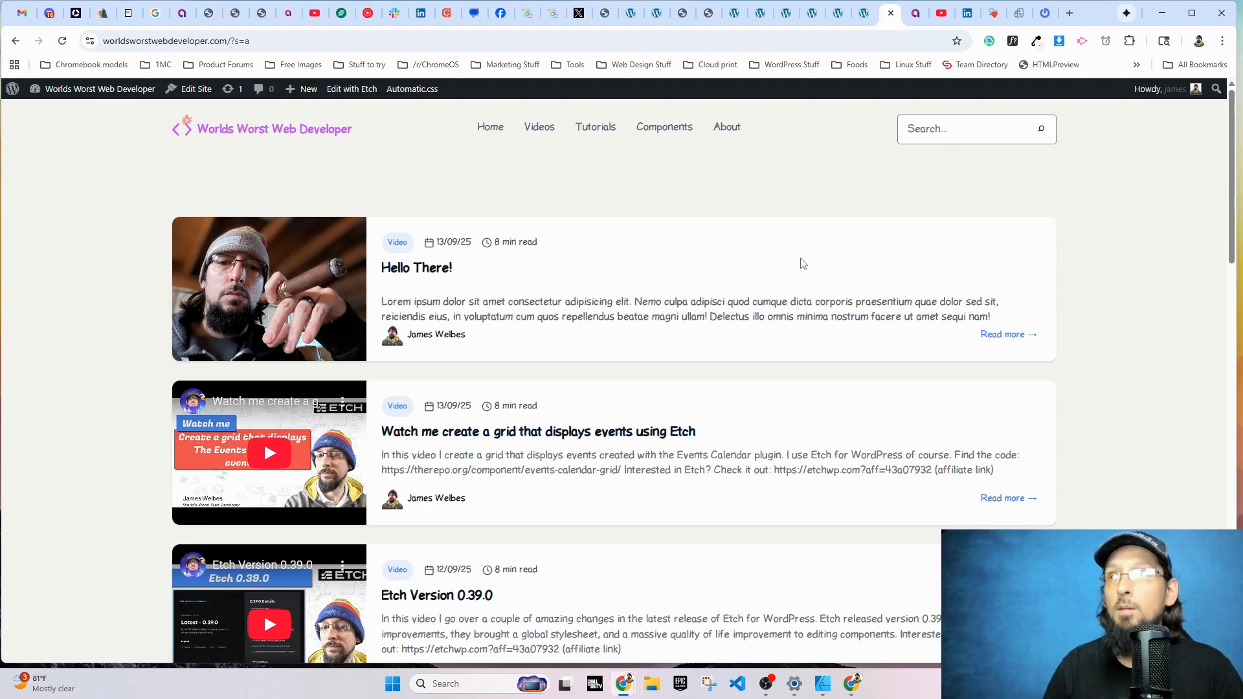
pyautogui.click(943, 128)
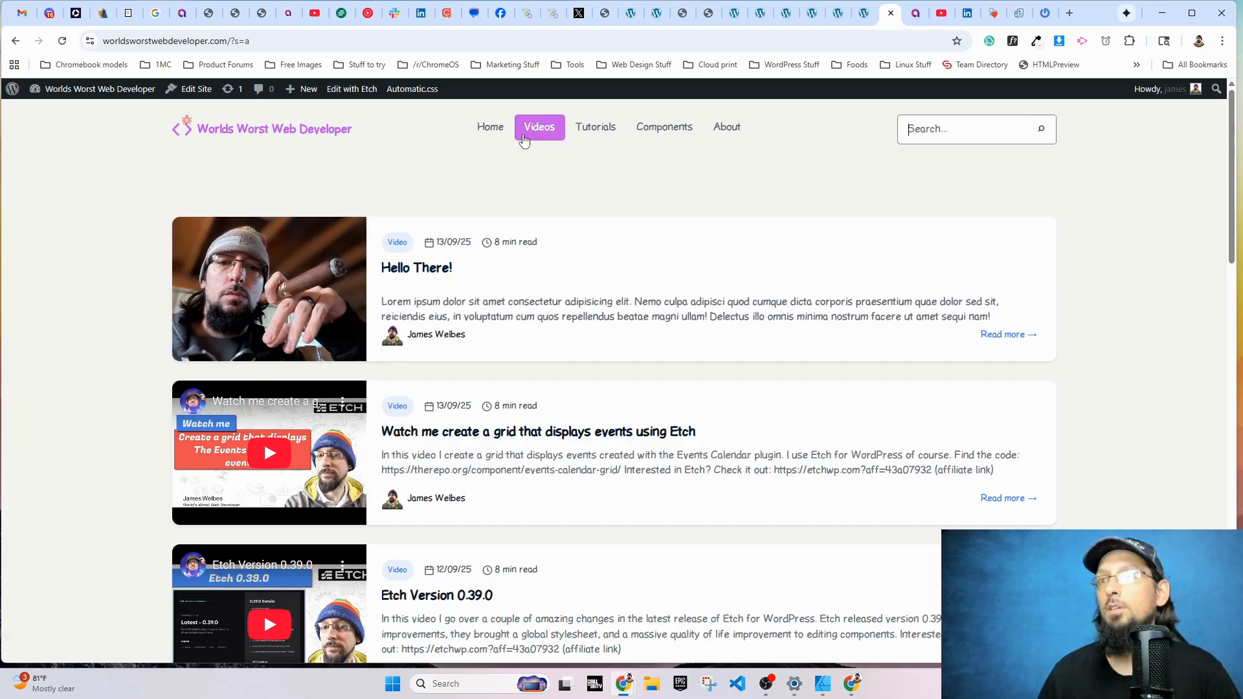
# - Return to the Etch template, open the Loop's HTML in the enlarged editor, and examine its posts($param: url.parameter.s) as post statement
pyautogui.click(864, 13)
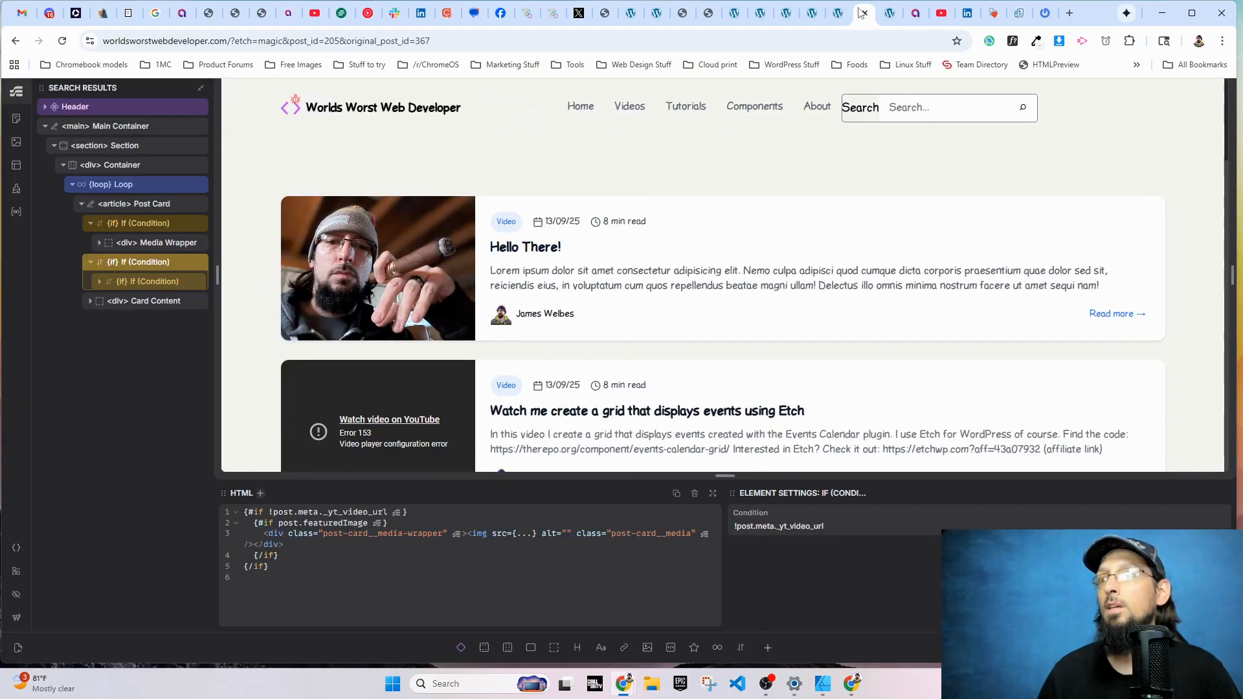
pyautogui.click(112, 186)
pyautogui.click(711, 493)
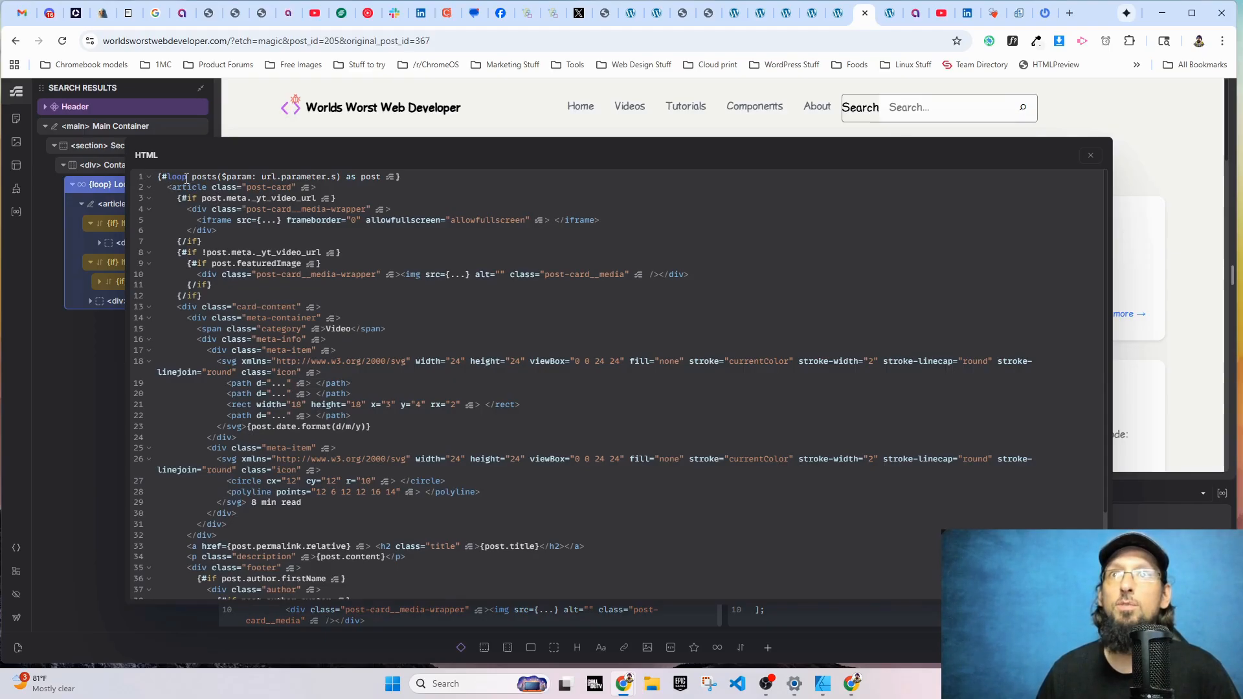
pyautogui.moveTo(193, 175); pyautogui.dragTo(218, 175)
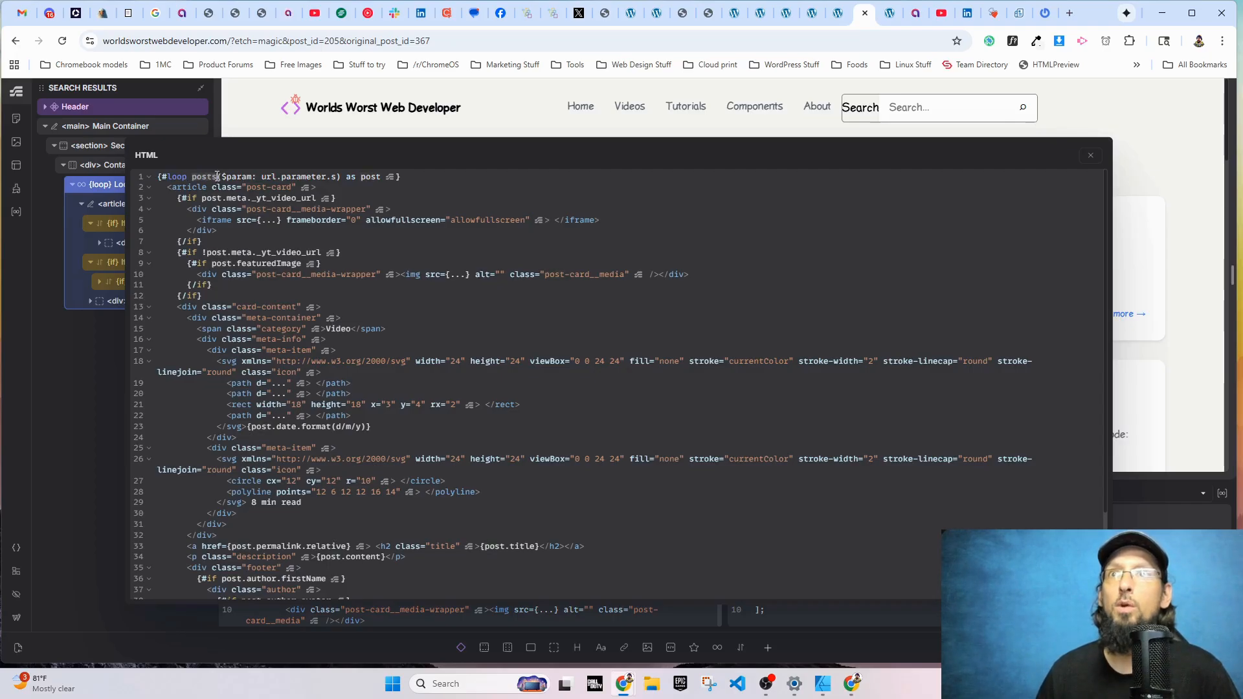
pyautogui.moveTo(361, 177); pyautogui.dragTo(384, 175)
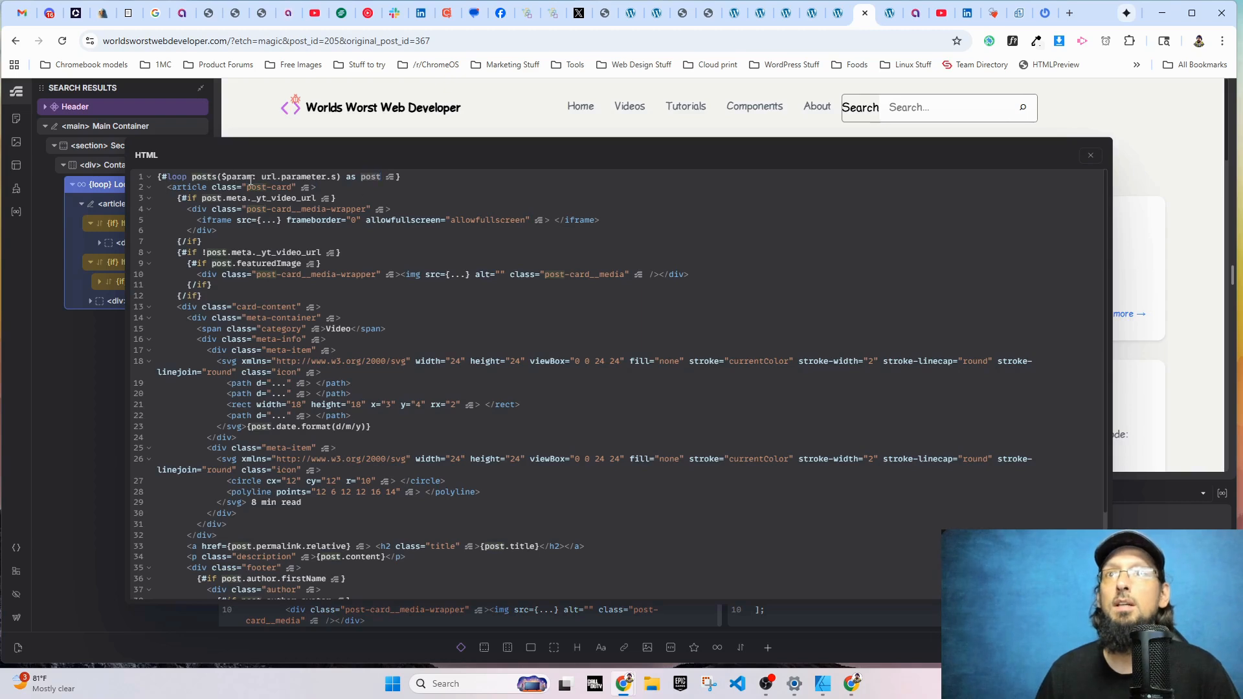
pyautogui.moveTo(336, 176); pyautogui.dragTo(222, 177)
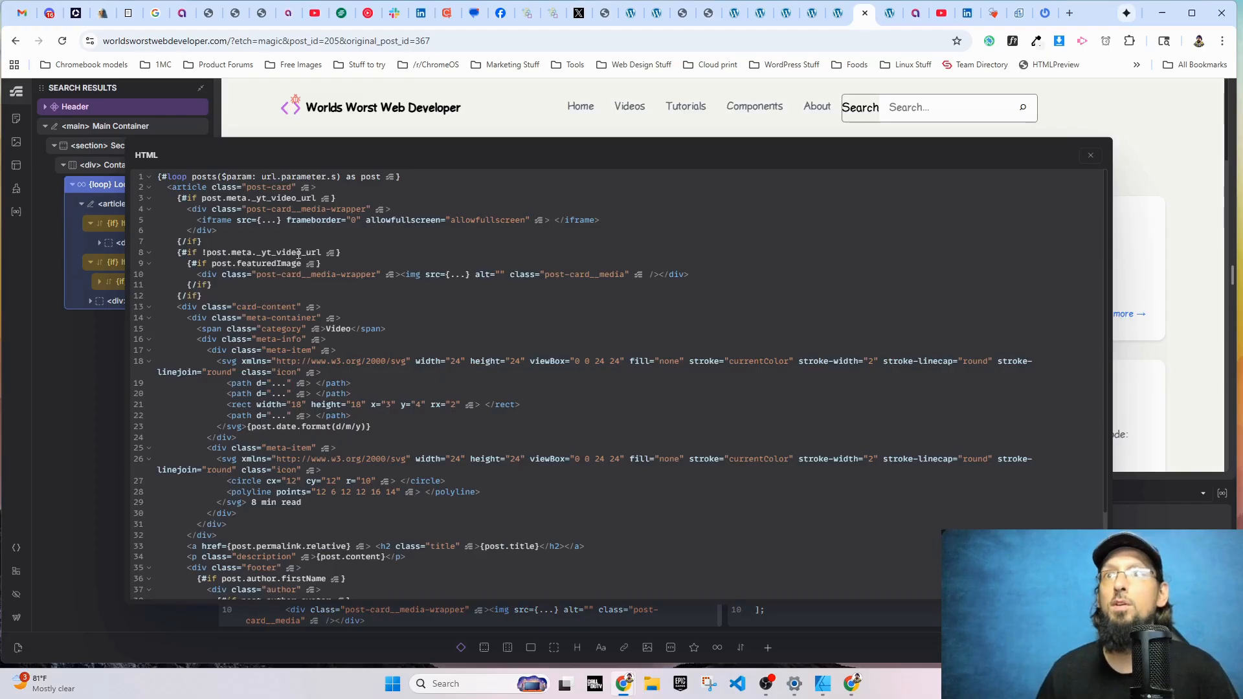
# - Examine the iframe src, the !post.meta._yt_video_url condition, and the post.permalink.relative links in the loop's HTML
pyautogui.click(262, 220)
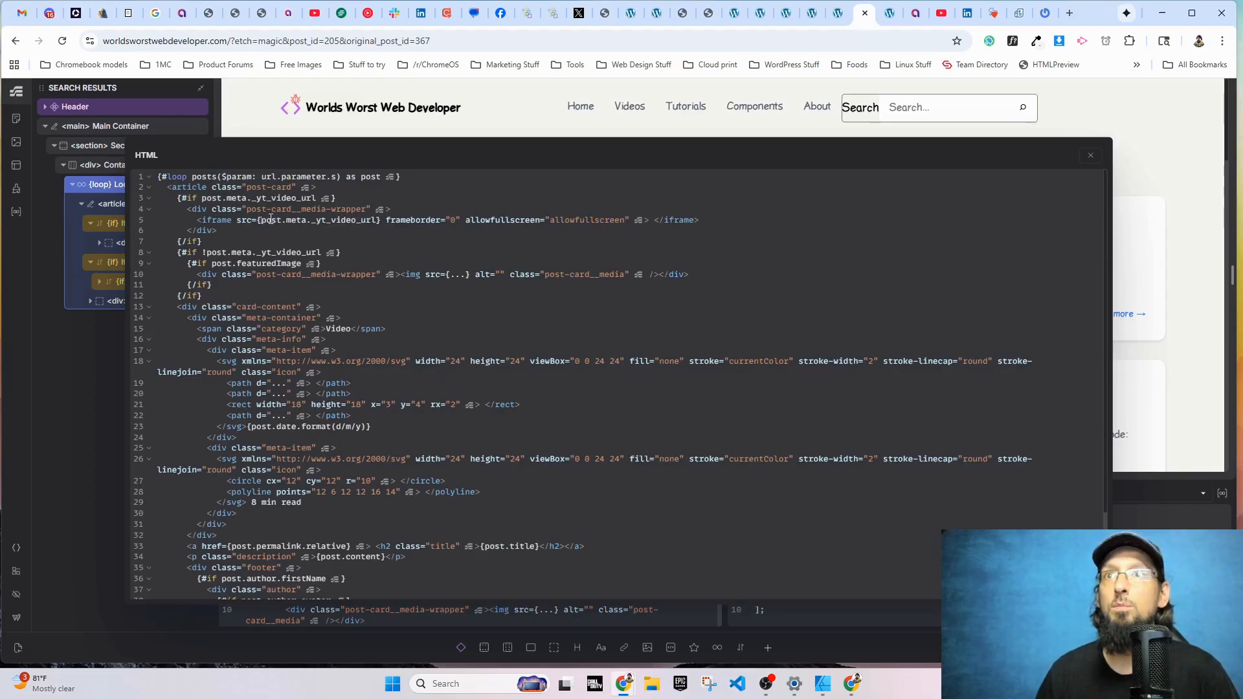
pyautogui.click(209, 254)
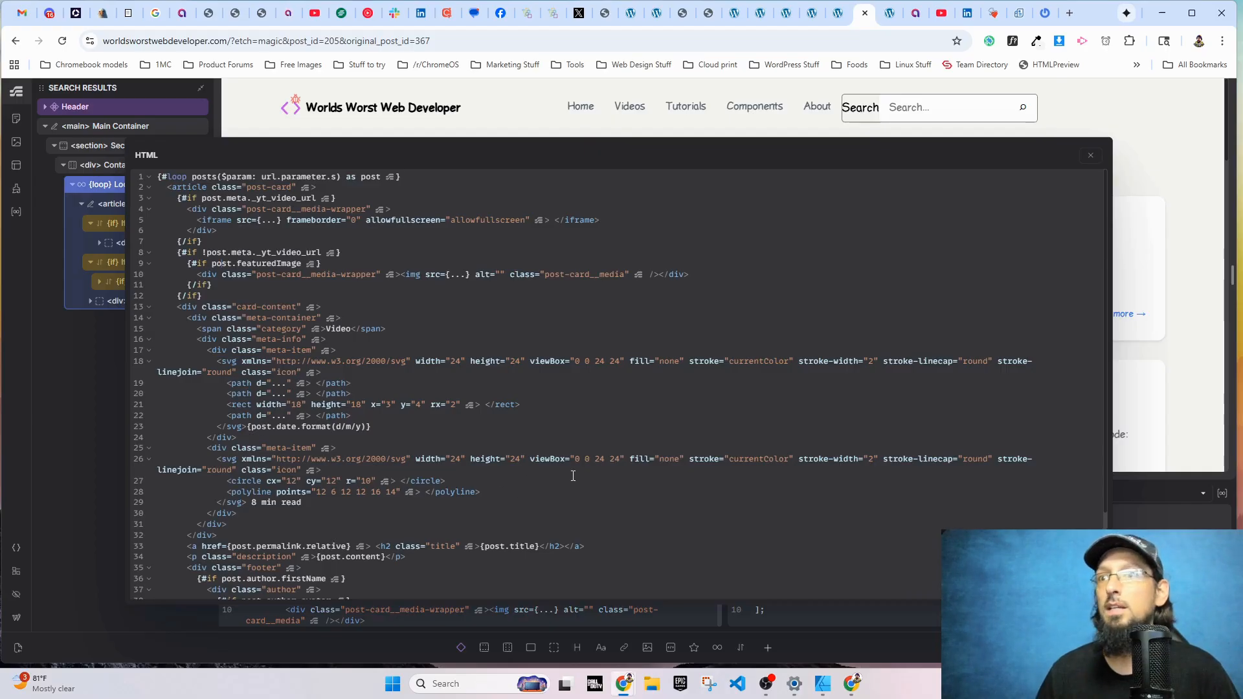
pyautogui.scroll(-3, 340, 440)
pyautogui.moveTo(233, 471); pyautogui.dragTo(331, 475)
pyautogui.moveTo(266, 537); pyautogui.dragTo(384, 536)
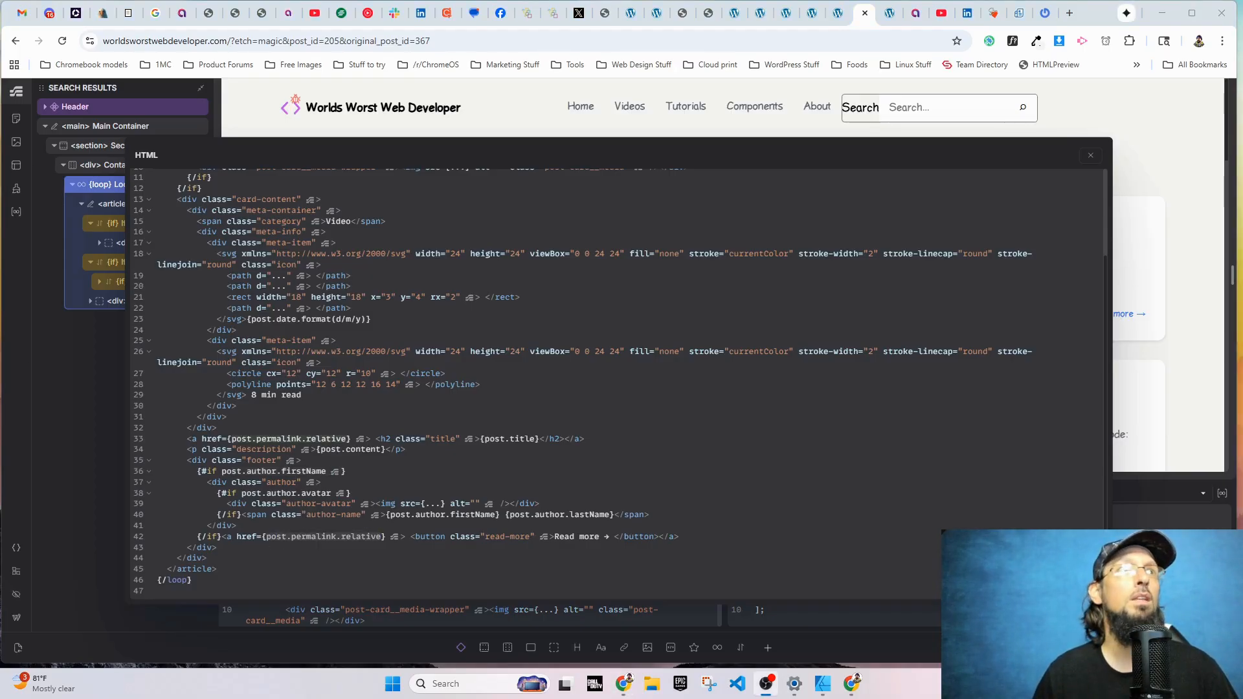
# - Switch to the Etch documentation's Dynamic Data Keys page and look through the Available Keys, User Keys and Site Keys tables
pyautogui.moveTo(0, 194); pyautogui.dragTo(538, 75)
pyautogui.doubleClick(576, 76)
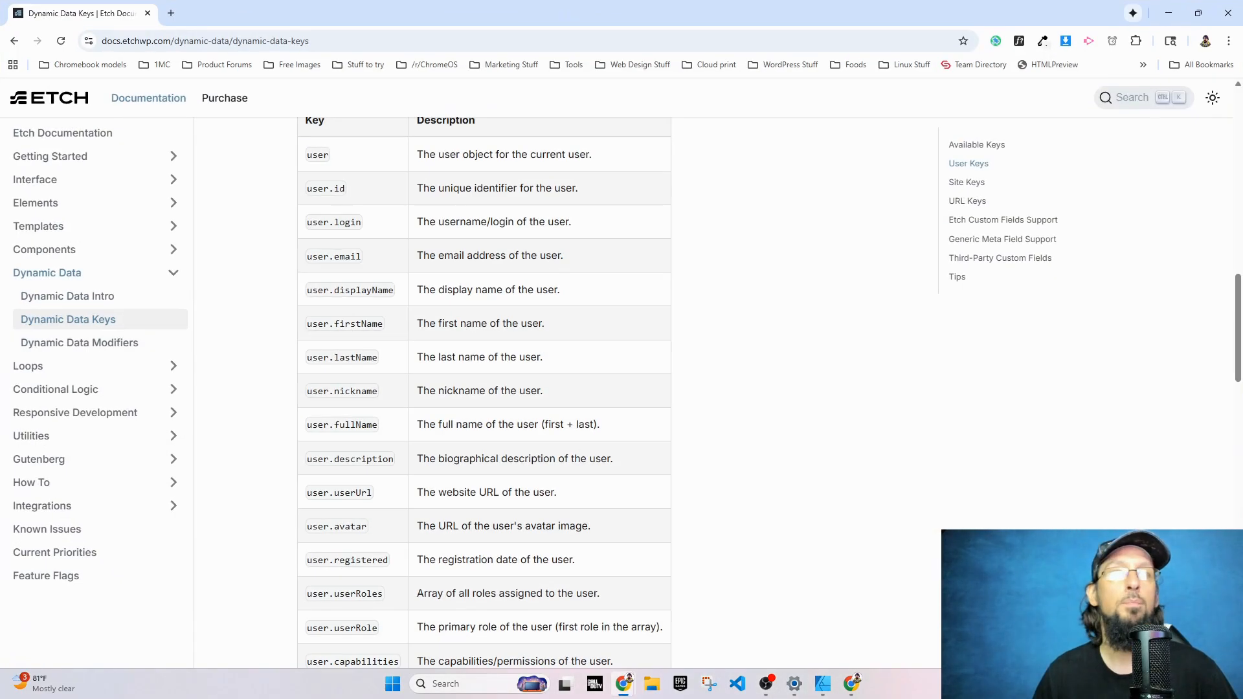
pyautogui.scroll(15, 458, 235)
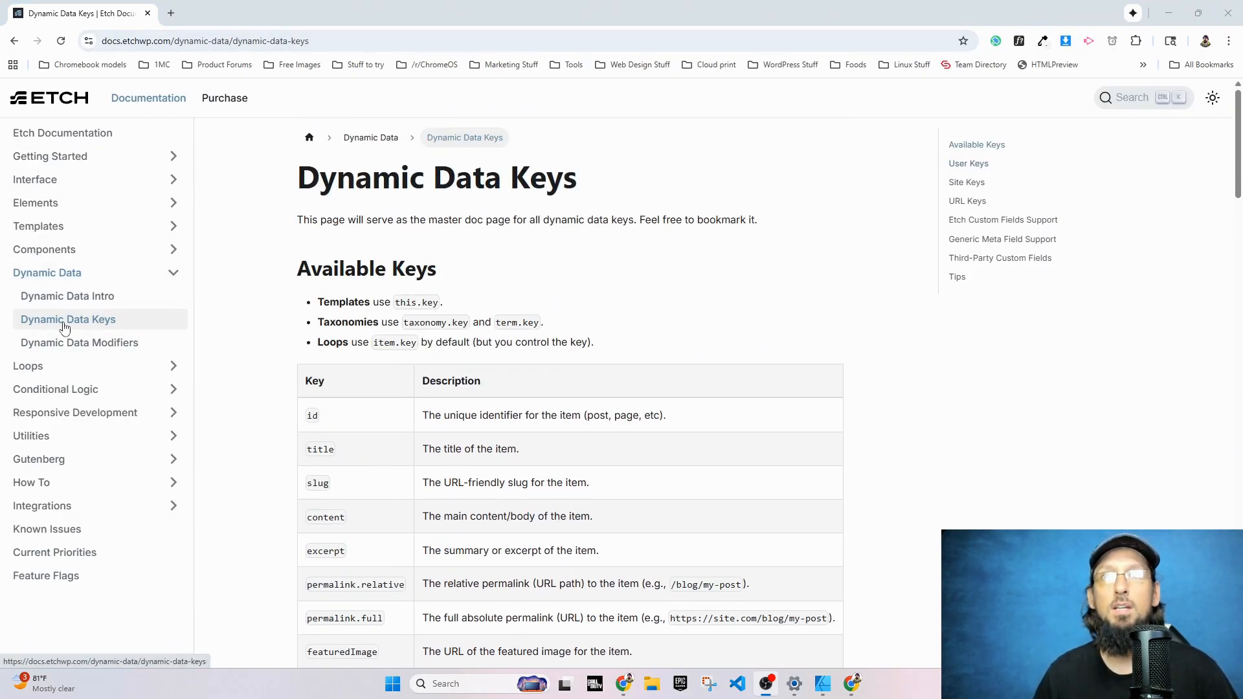
pyautogui.scroll(-4, 371, 391)
pyautogui.scroll(4, 364, 388)
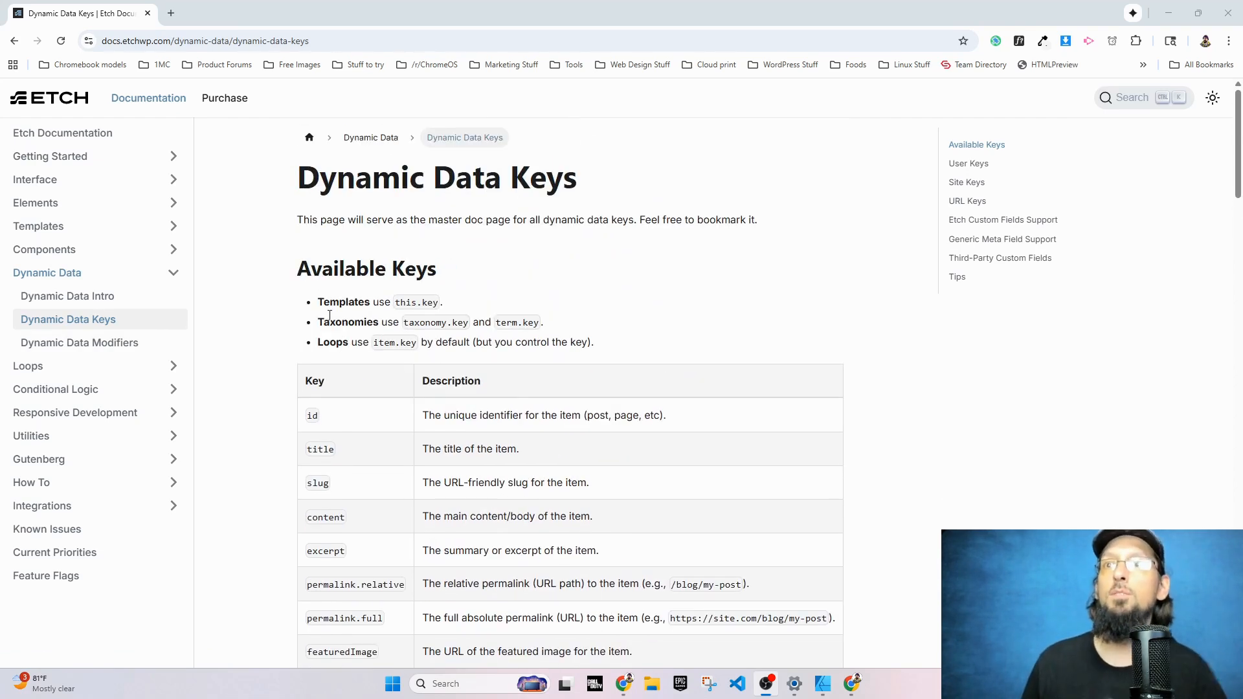
pyautogui.scroll(-1, 321, 418)
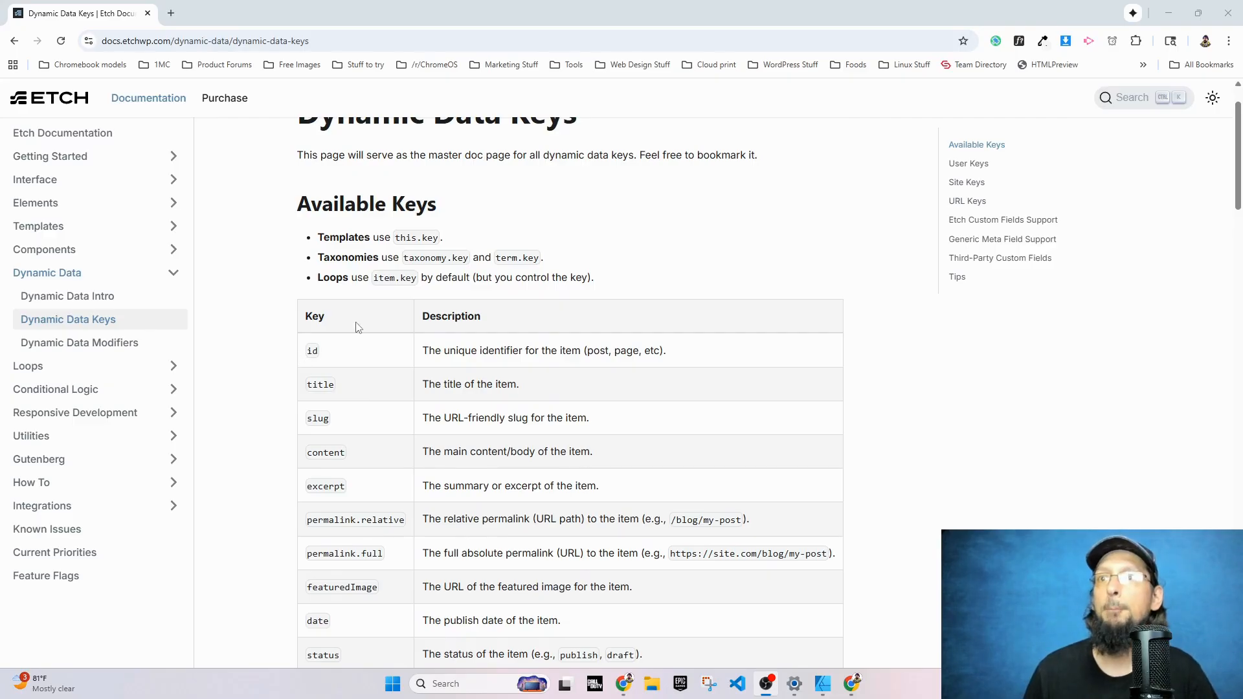
pyautogui.scroll(-5, 358, 380)
pyautogui.scroll(-5, 350, 363)
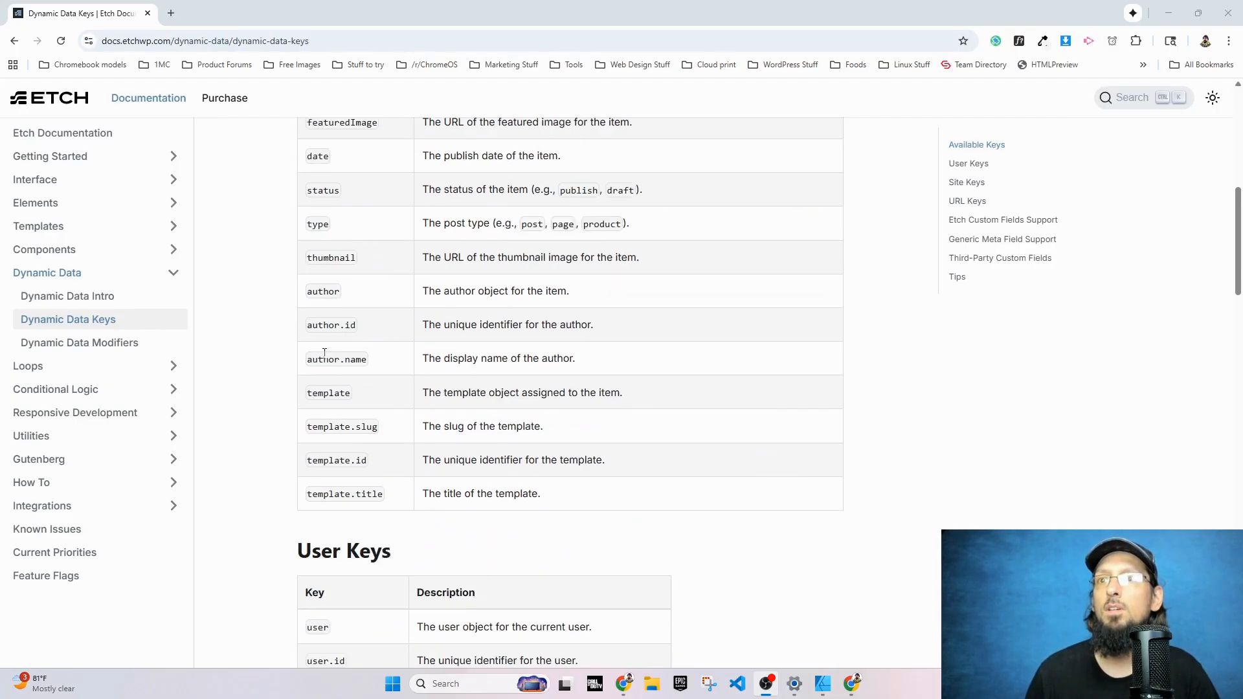
pyautogui.scroll(-3, 349, 291)
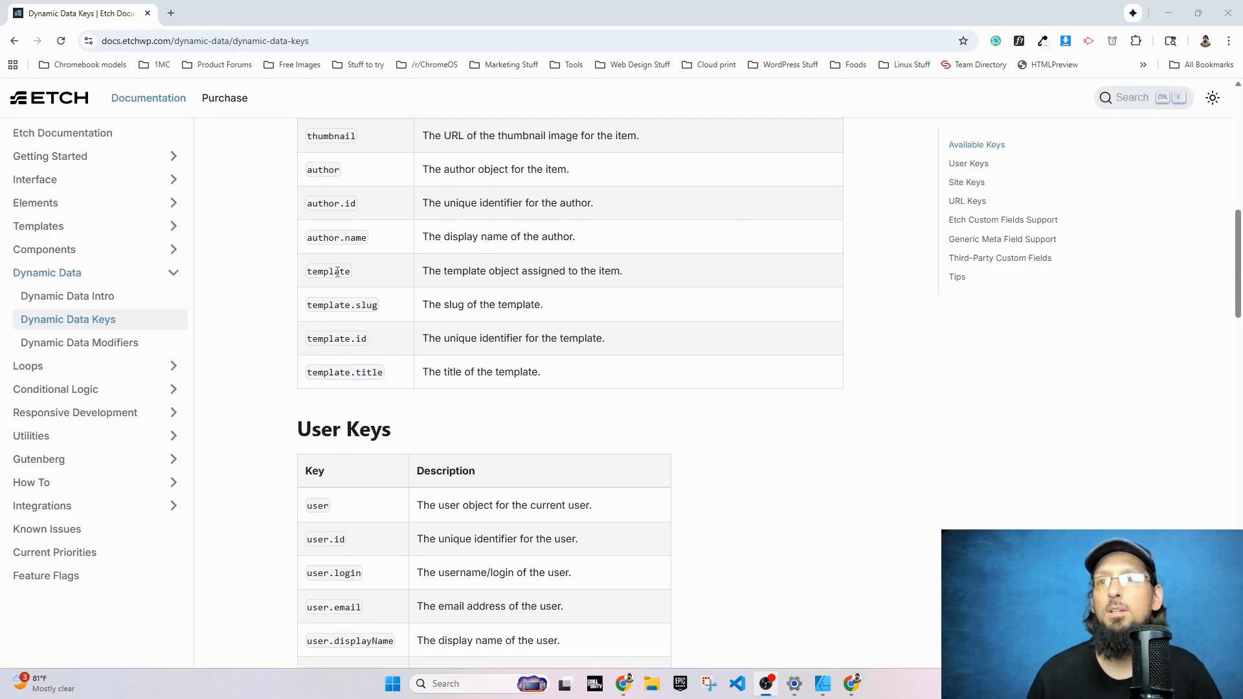
pyautogui.scroll(-7, 329, 287)
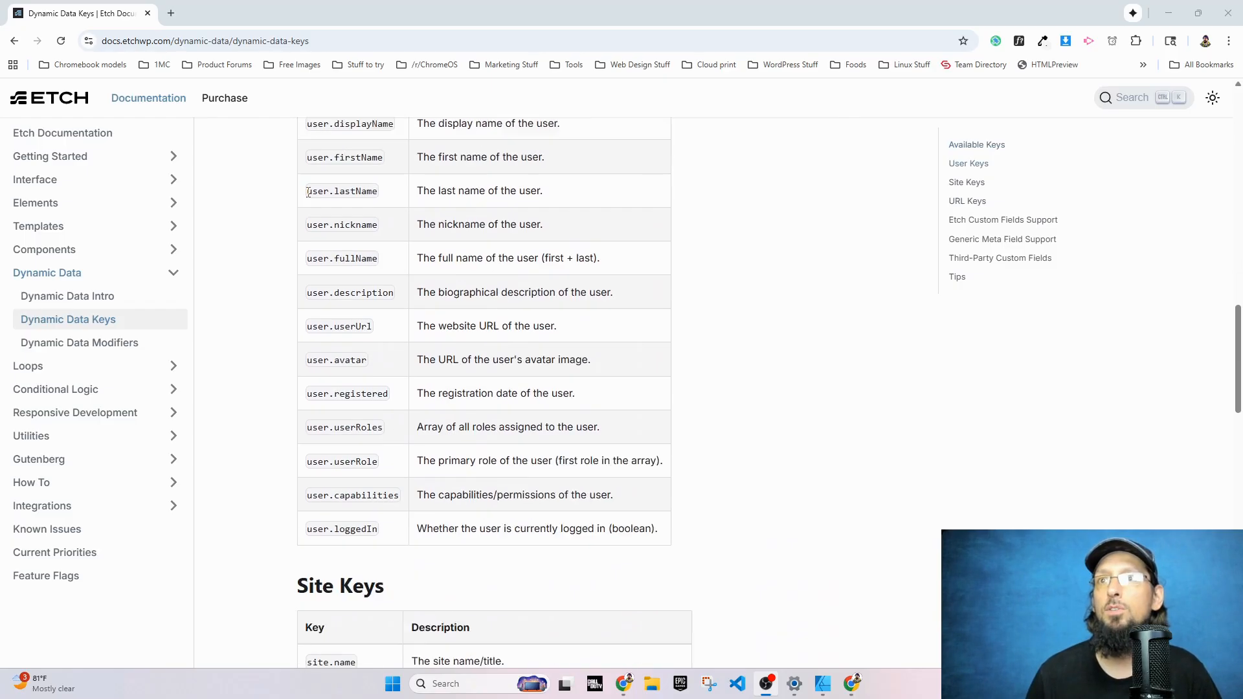
pyautogui.scroll(-3, 328, 288)
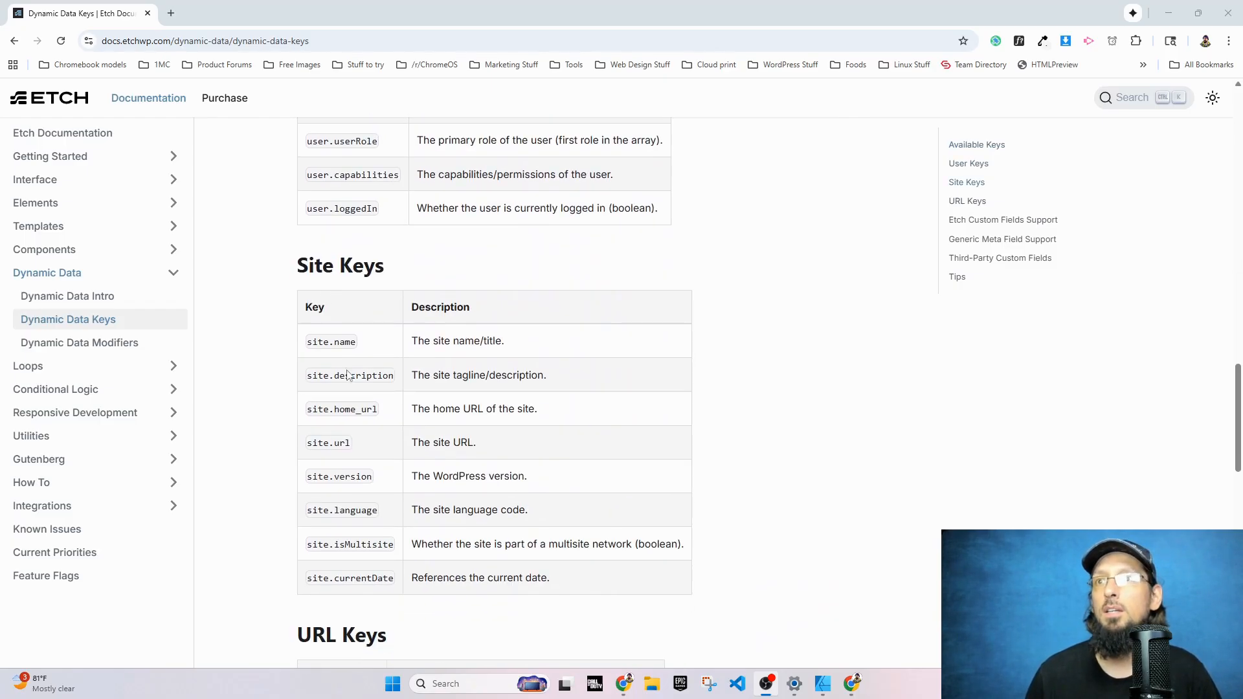
pyautogui.scroll(-2, 348, 376)
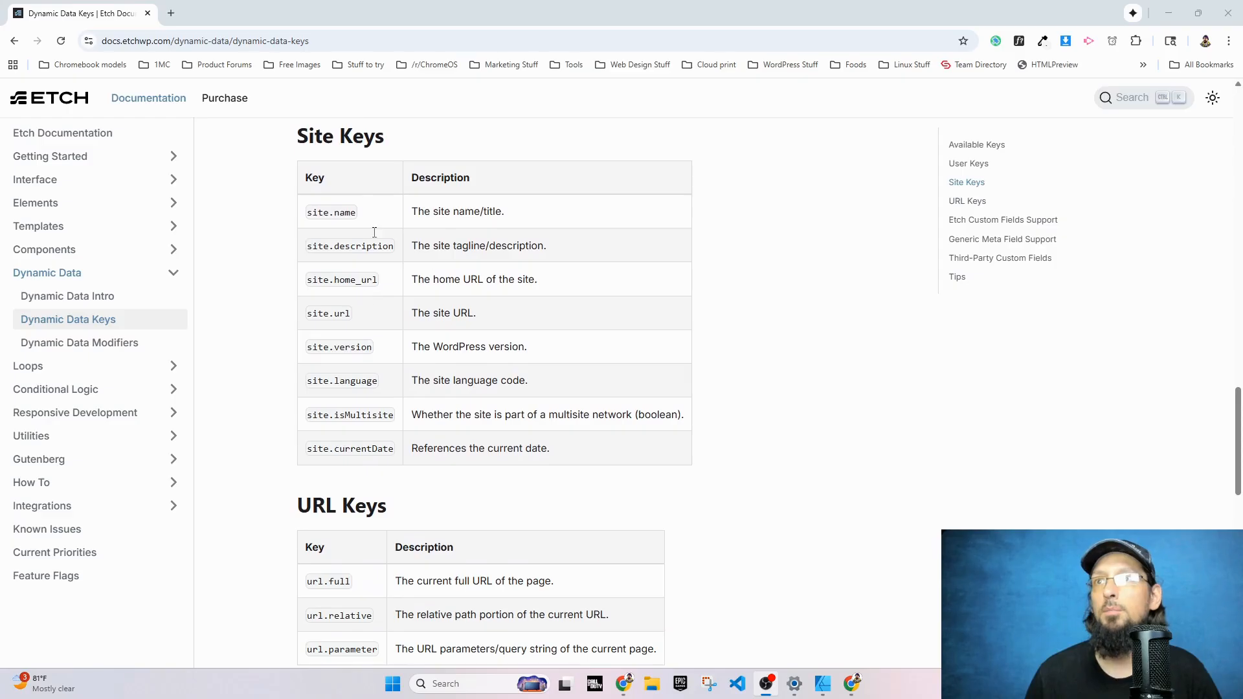
# - Read the URL Keys section, focusing on url.parameter, its /thank-you/?firstName=John example and the case-sensitivity tip
pyautogui.scroll(-6, 348, 332)
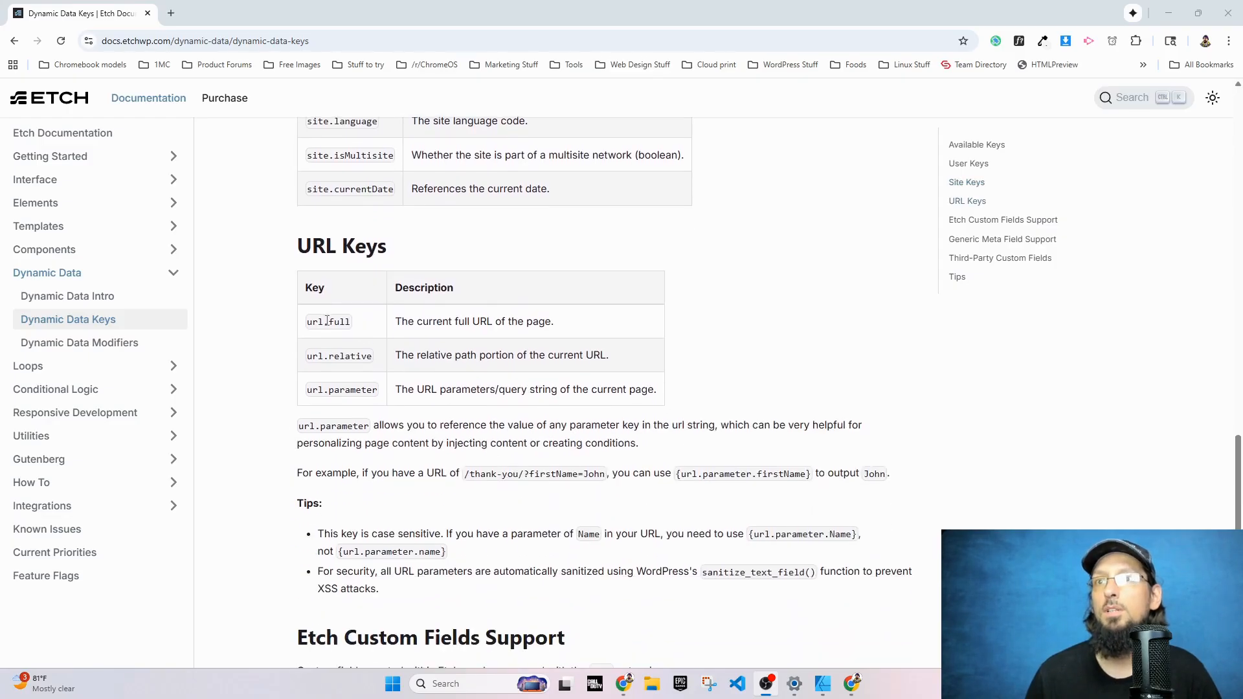
pyautogui.scroll(2, 348, 331)
pyautogui.moveTo(308, 392); pyautogui.dragTo(378, 390)
pyautogui.click(375, 390)
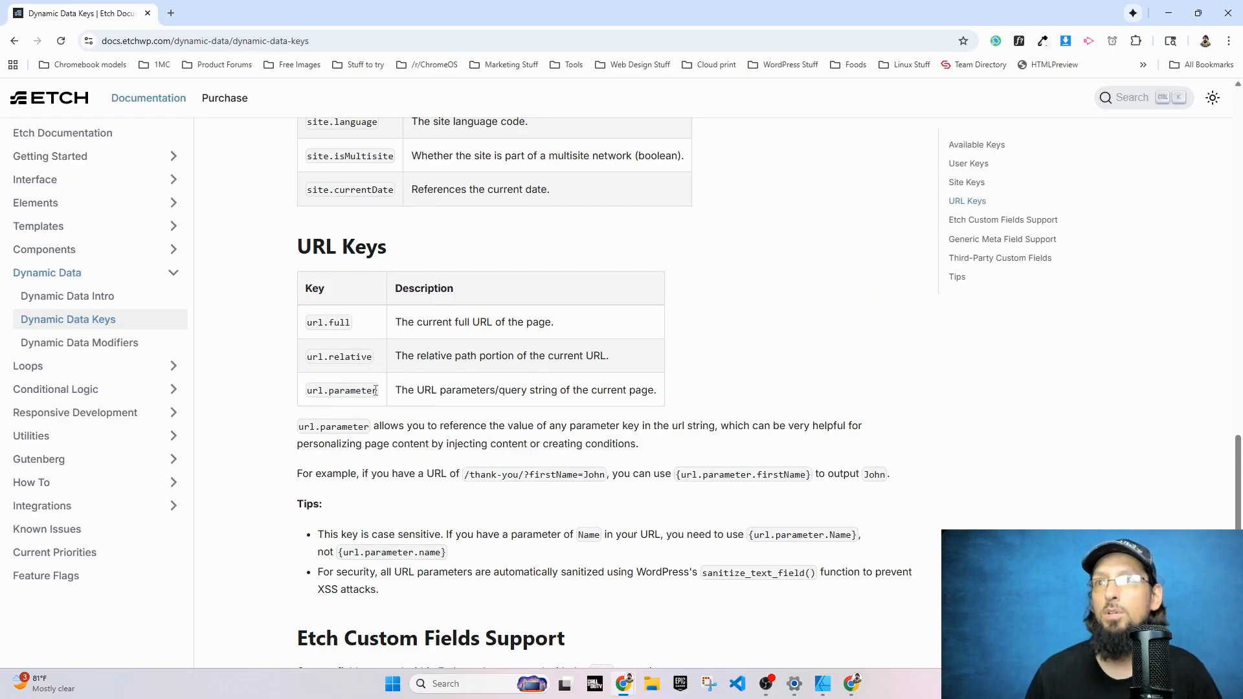
pyautogui.tripleClick(484, 475)
pyautogui.click(509, 535)
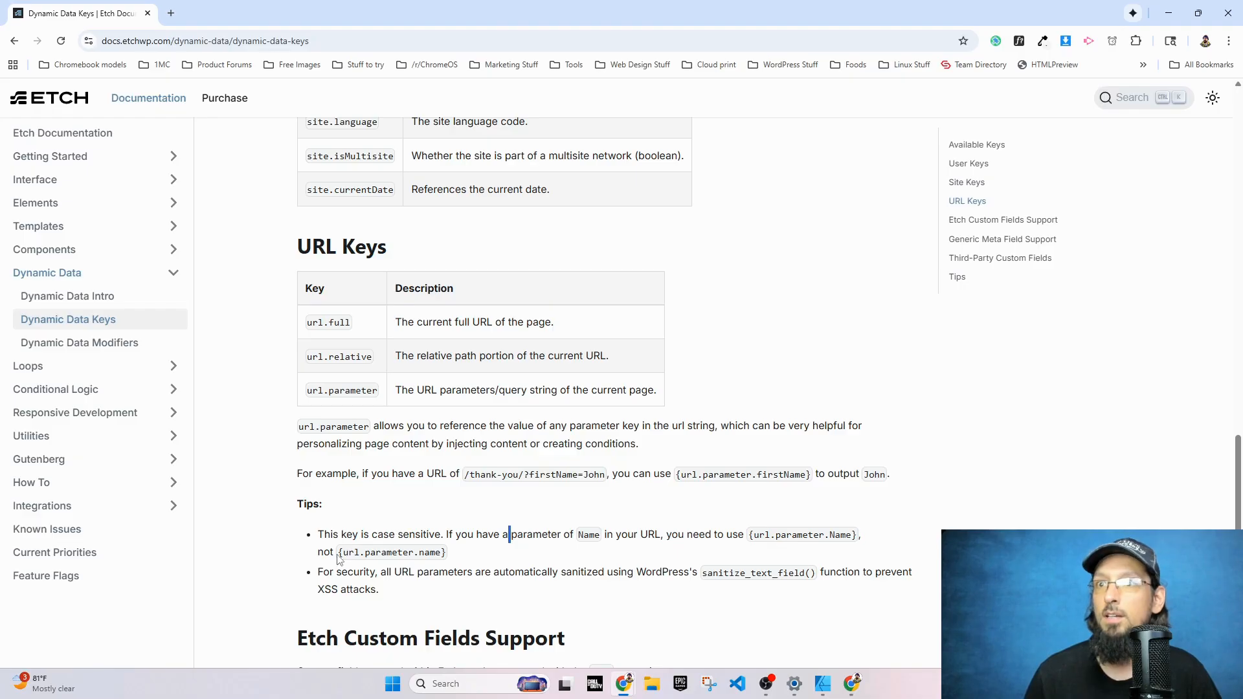
# - Go back to Available Keys and examine the this, taxonomy, term and item prefixes and the table of keys below
pyautogui.scroll(20, 397, 400)
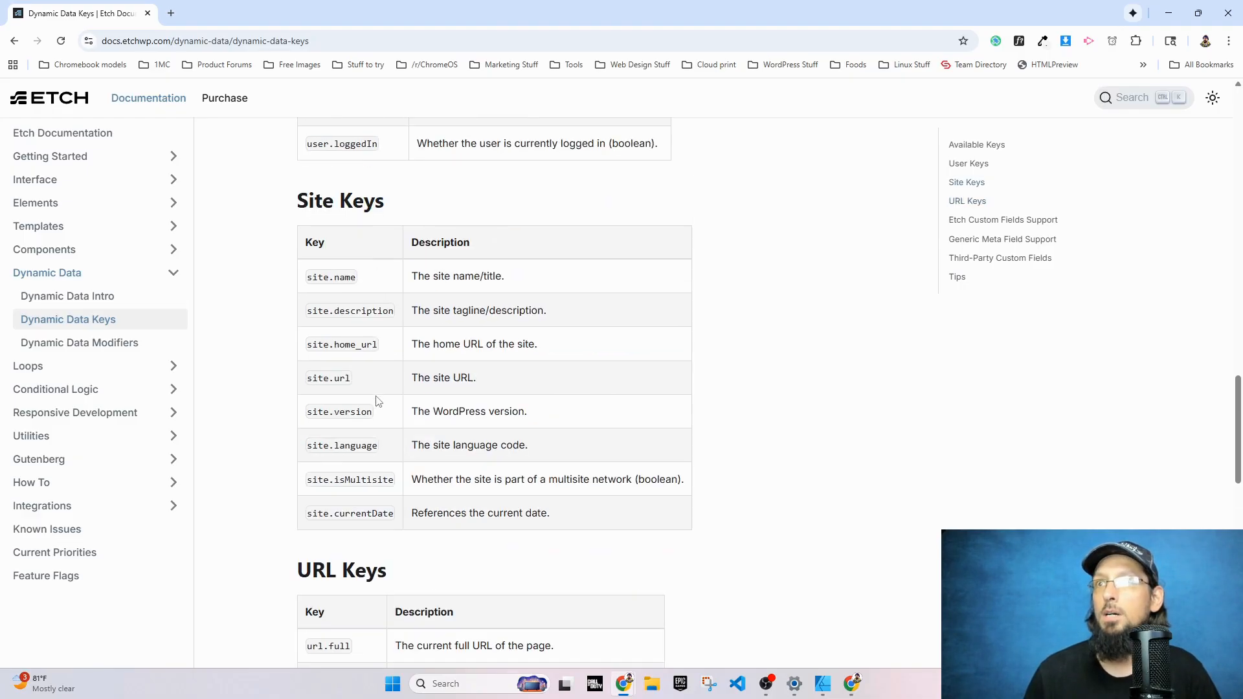
pyautogui.scroll(-3, 408, 402)
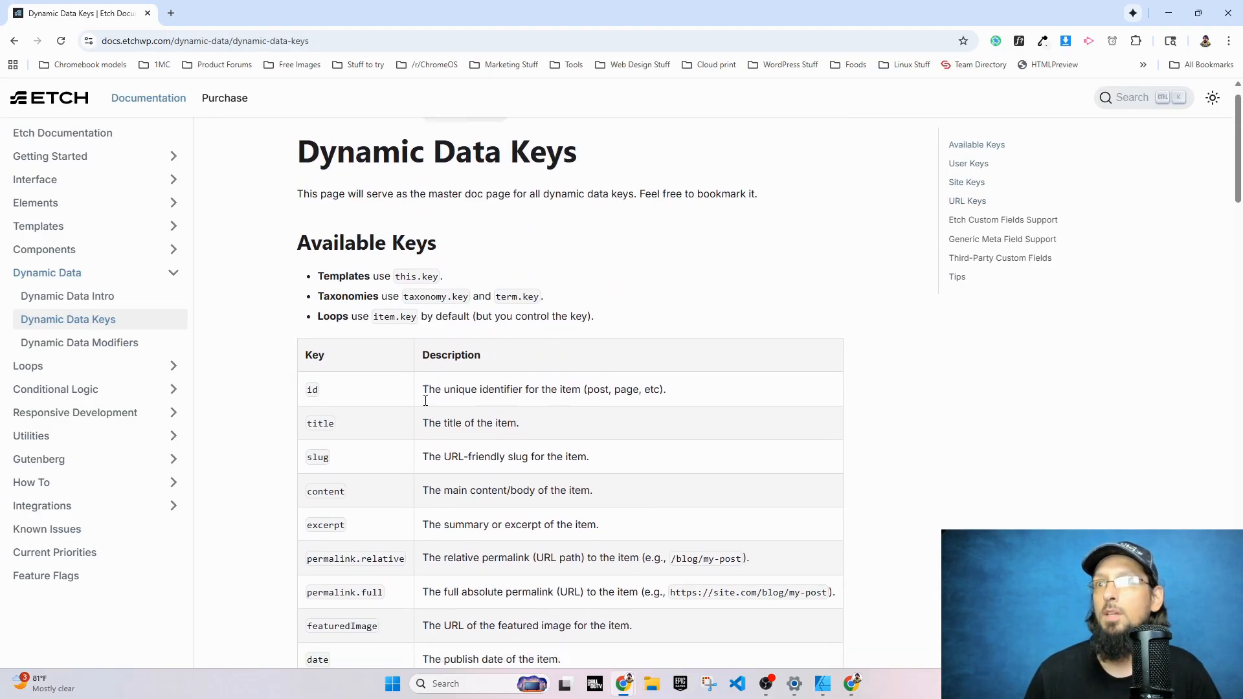
pyautogui.scroll(3, 408, 401)
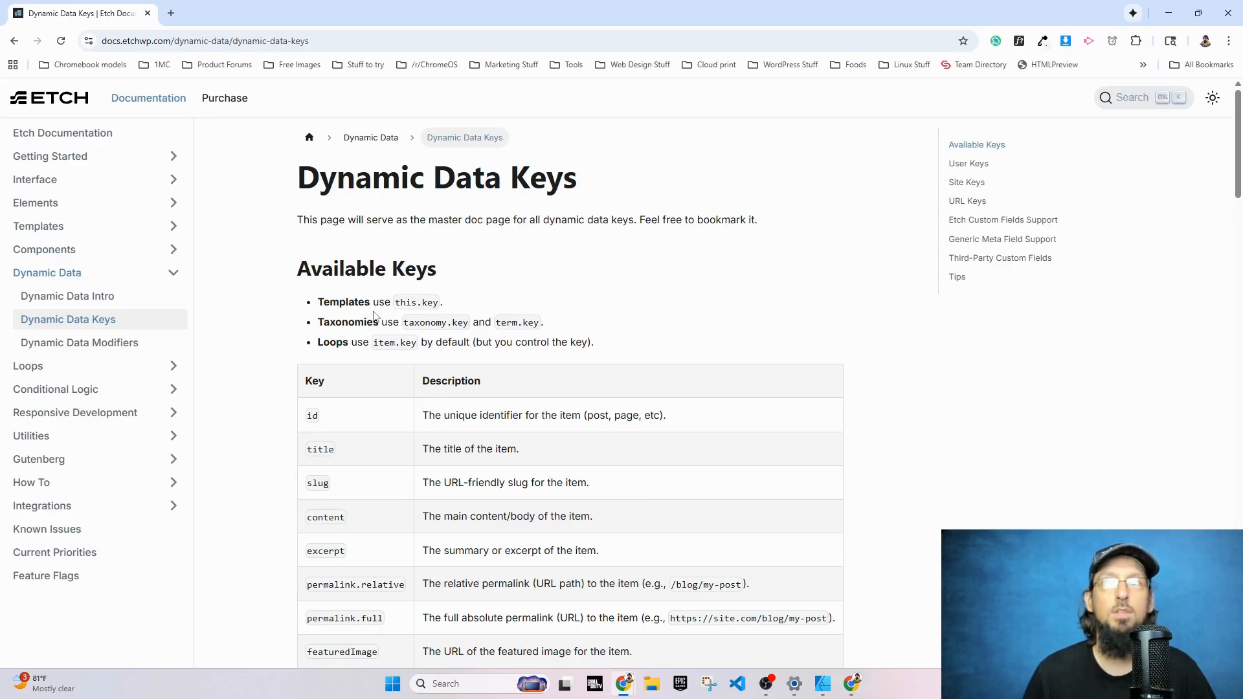
pyautogui.moveTo(395, 303)
pyautogui.mouseDown()
pyautogui.moveTo(428, 303)
pyautogui.moveTo(416, 303)
pyautogui.mouseUp()
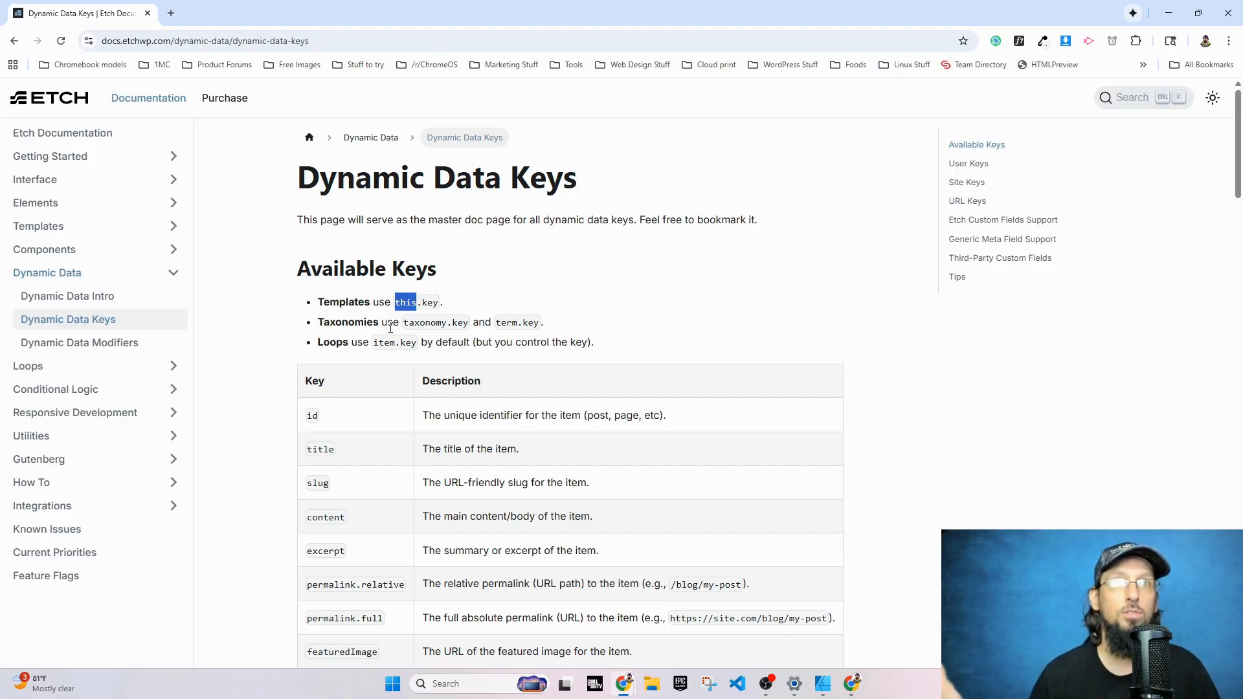
pyautogui.click(531, 323)
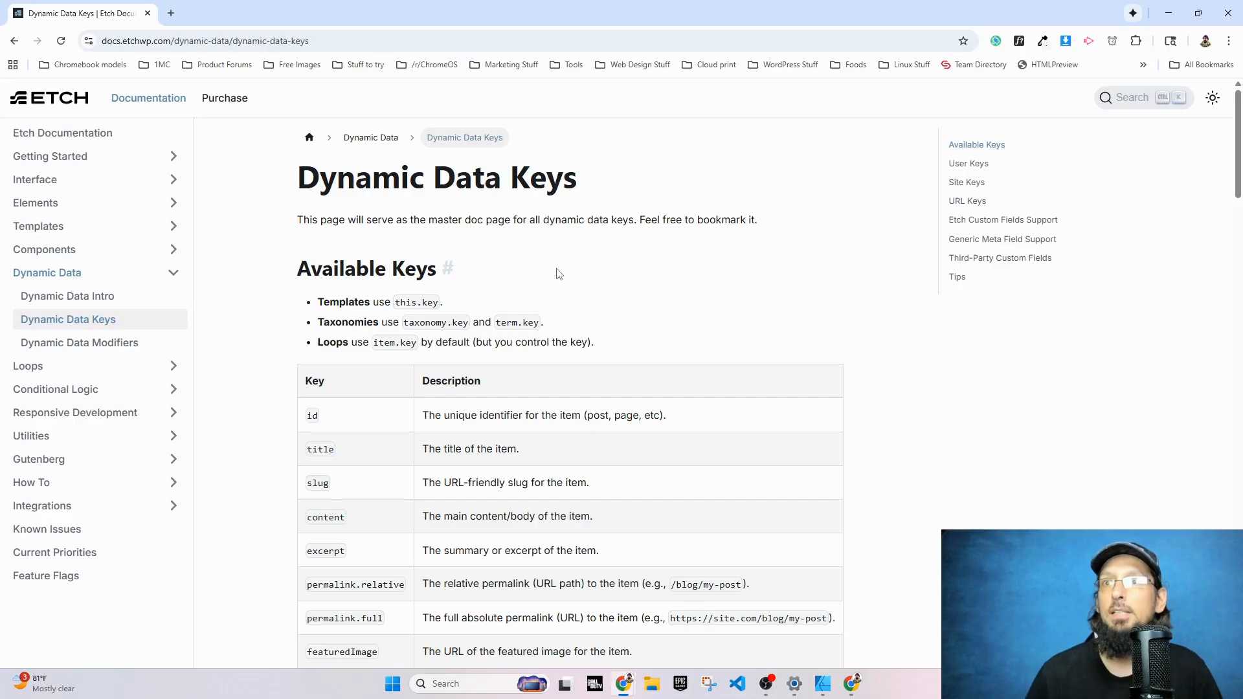
pyautogui.moveTo(375, 343); pyautogui.dragTo(396, 344)
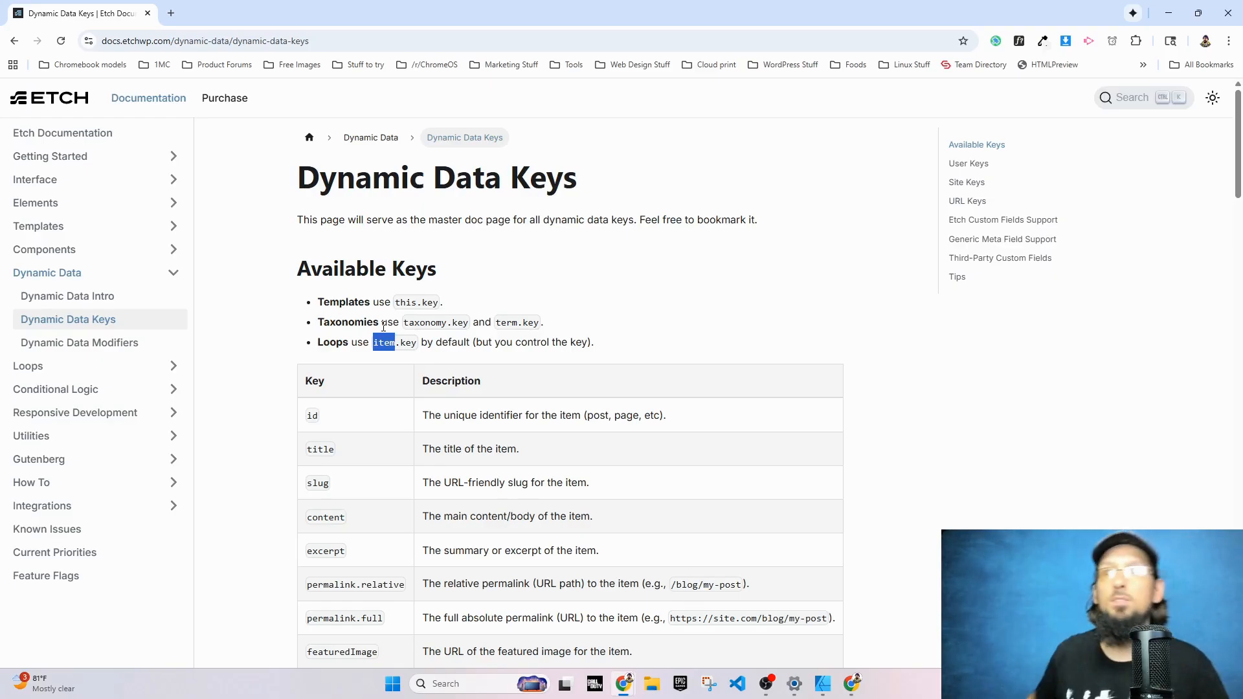
pyautogui.click(371, 337)
pyautogui.scroll(-2, 543, 344)
pyautogui.scroll(-3, 335, 324)
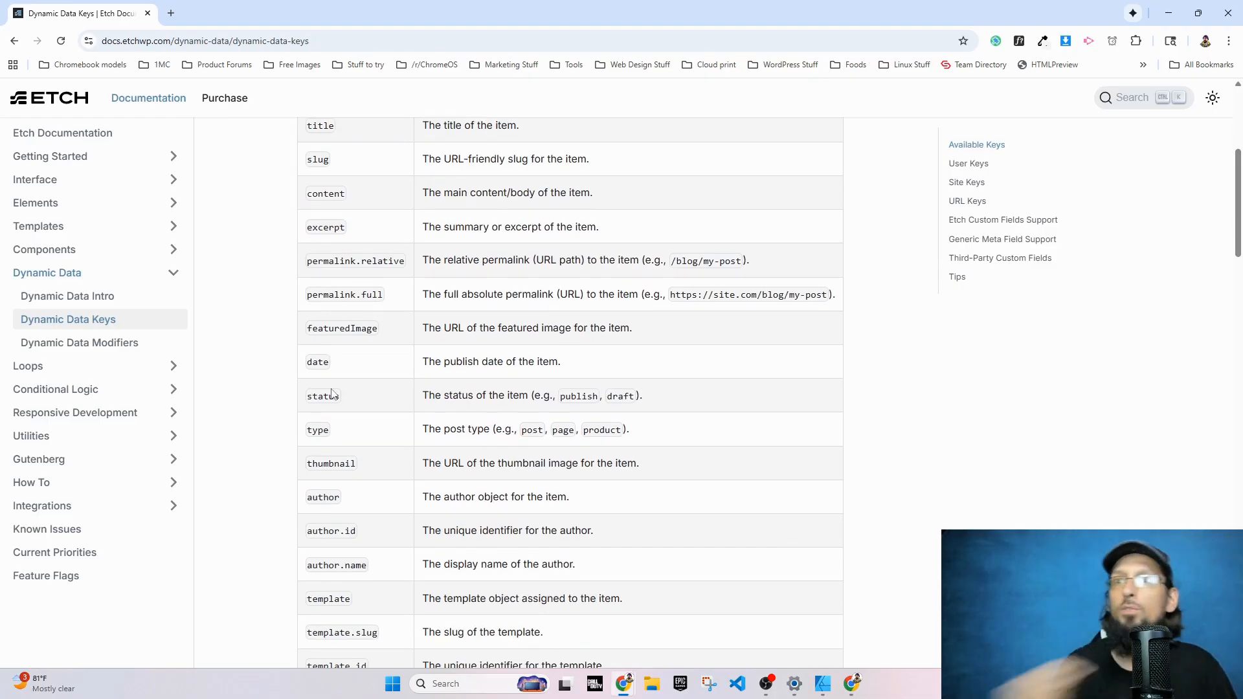
# - Read through the Available Keys table, focusing on date, author, author.id, author.name and the template keys down to User Keys
pyautogui.scroll(1, 392, 407)
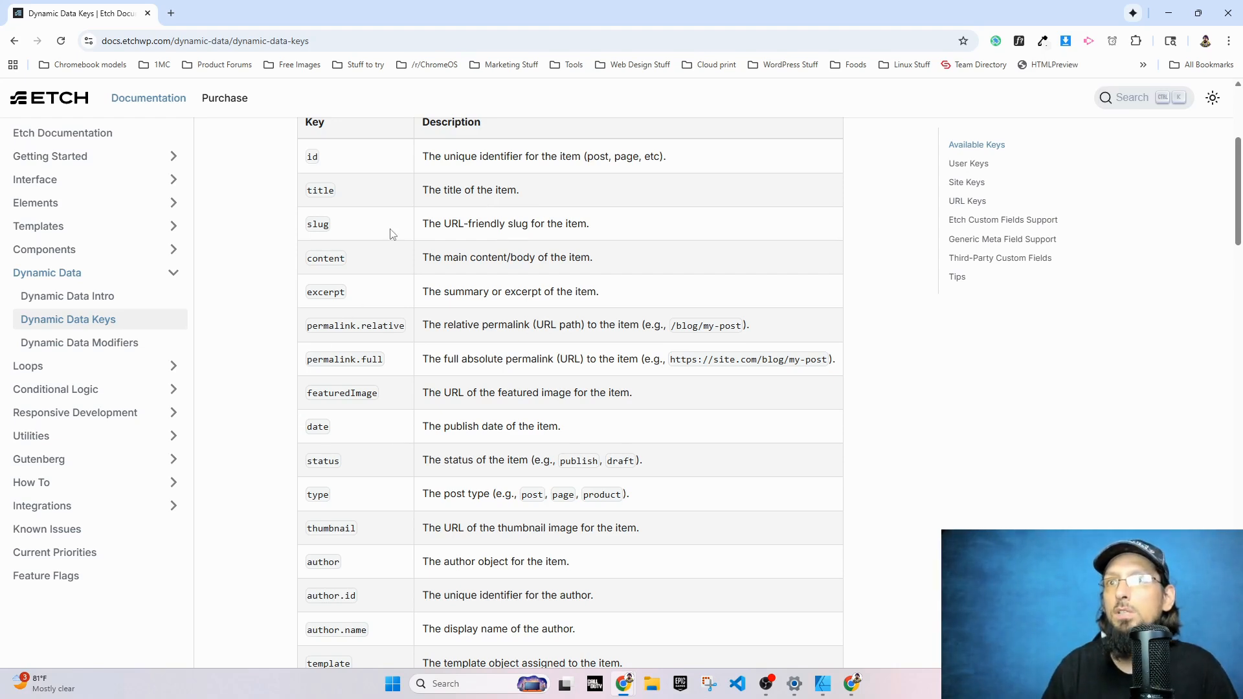
pyautogui.moveTo(377, 392); pyautogui.dragTo(300, 431)
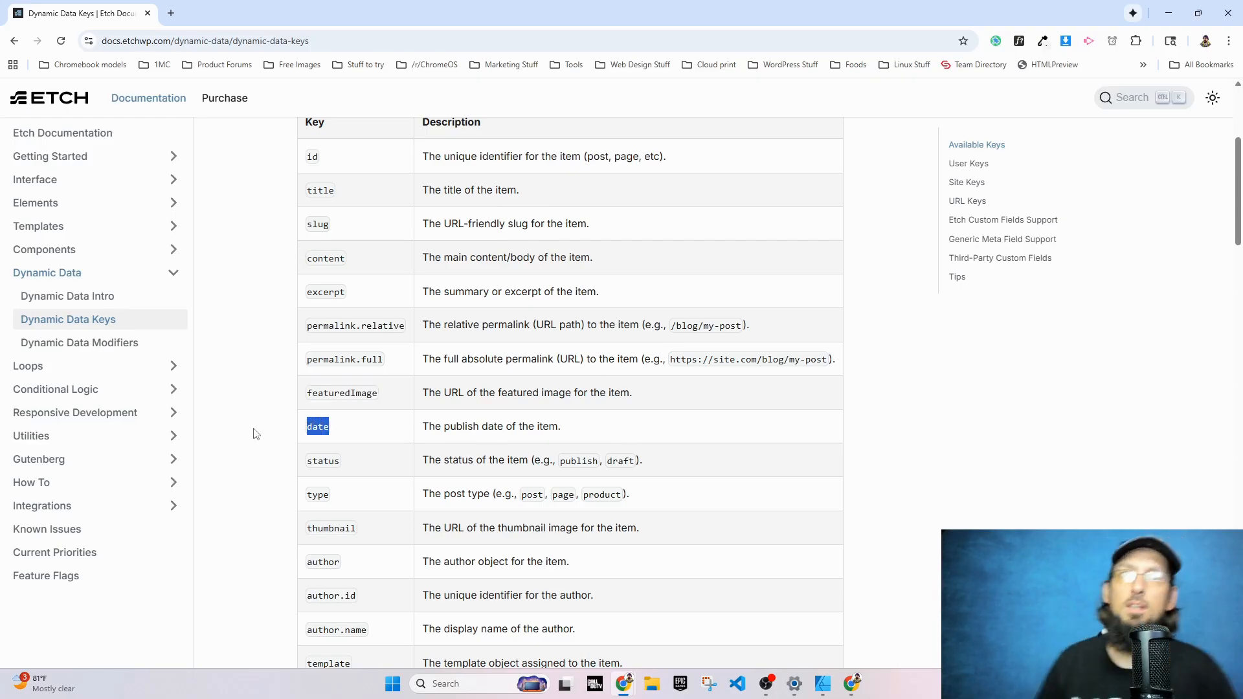
pyautogui.scroll(-2, 269, 387)
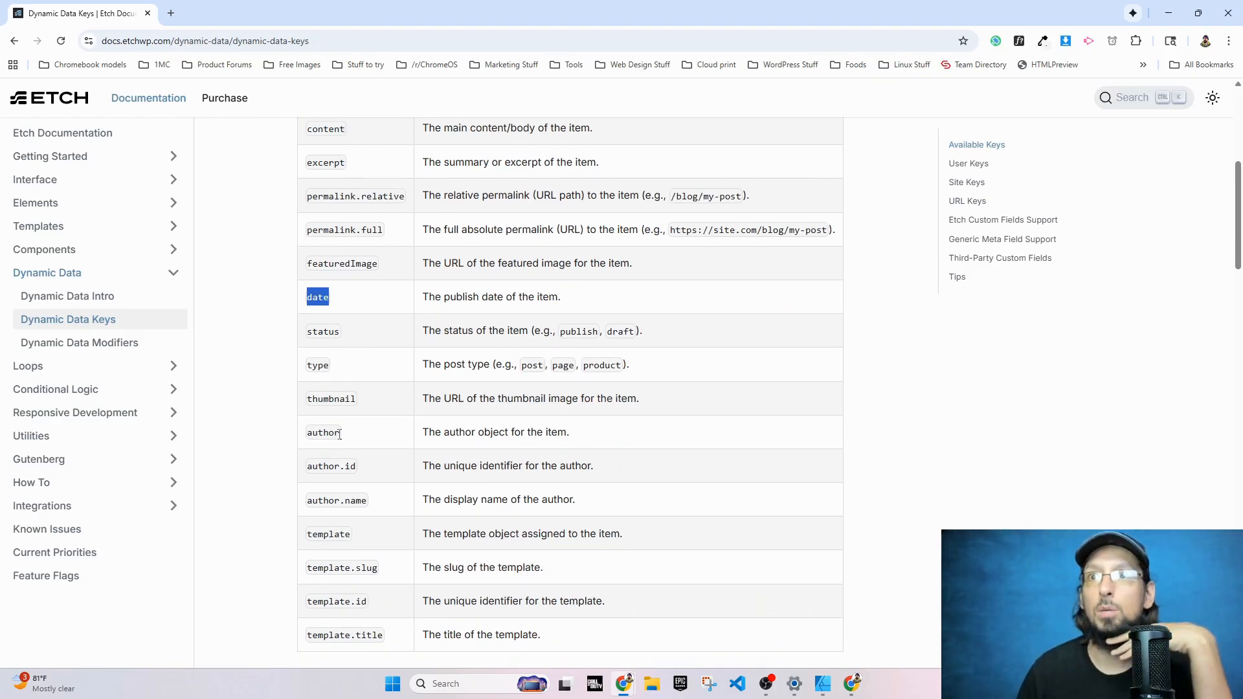
pyautogui.moveTo(339, 434); pyautogui.dragTo(308, 435)
pyautogui.click(310, 500)
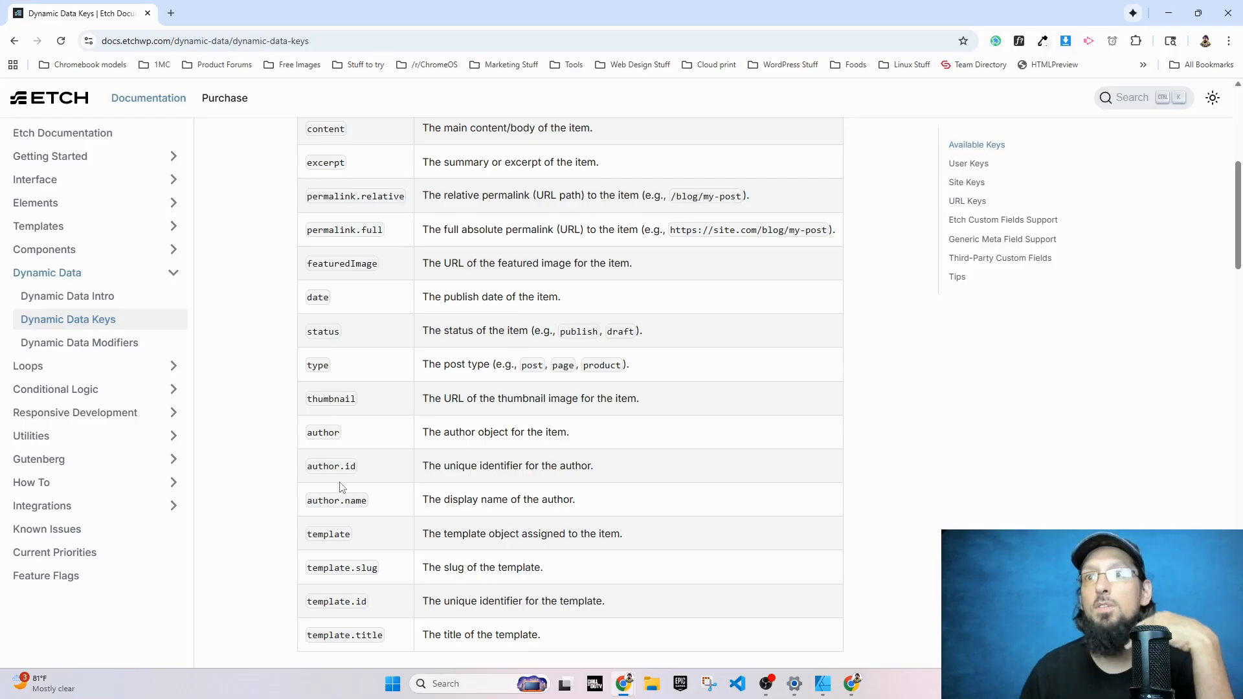
pyautogui.scroll(-1, 350, 483)
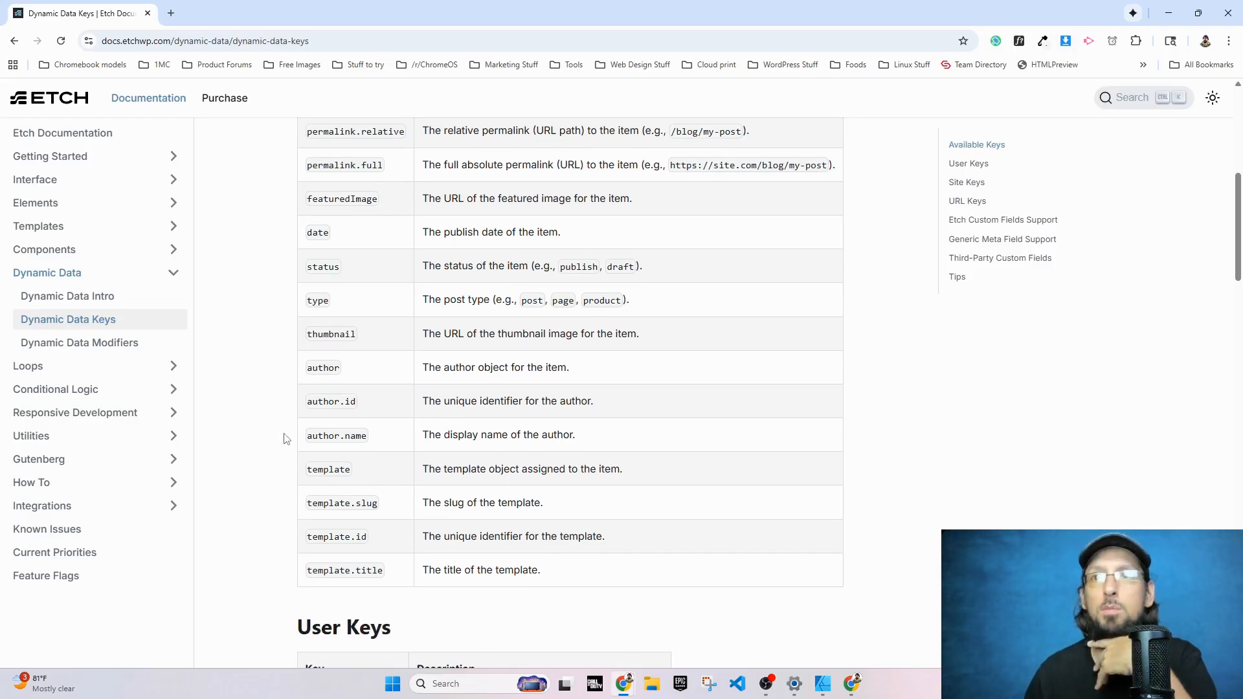
pyautogui.moveTo(316, 446); pyautogui.dragTo(379, 448)
pyautogui.click(335, 440)
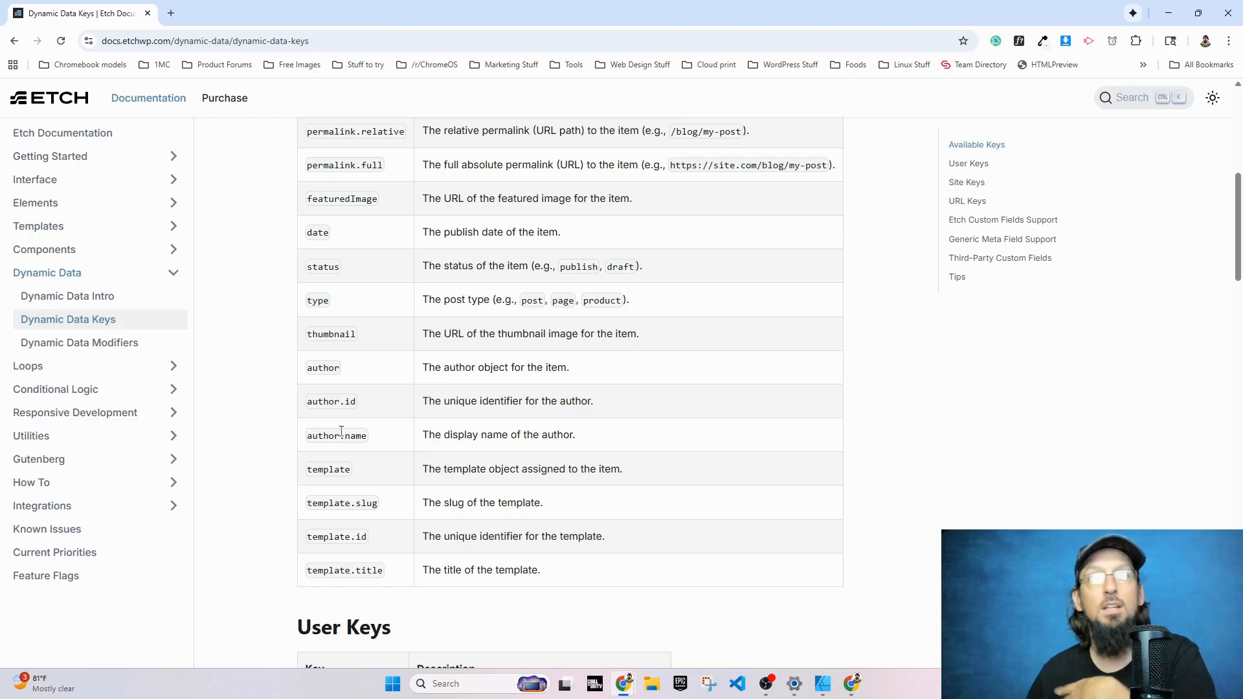
pyautogui.scroll(-3, 353, 440)
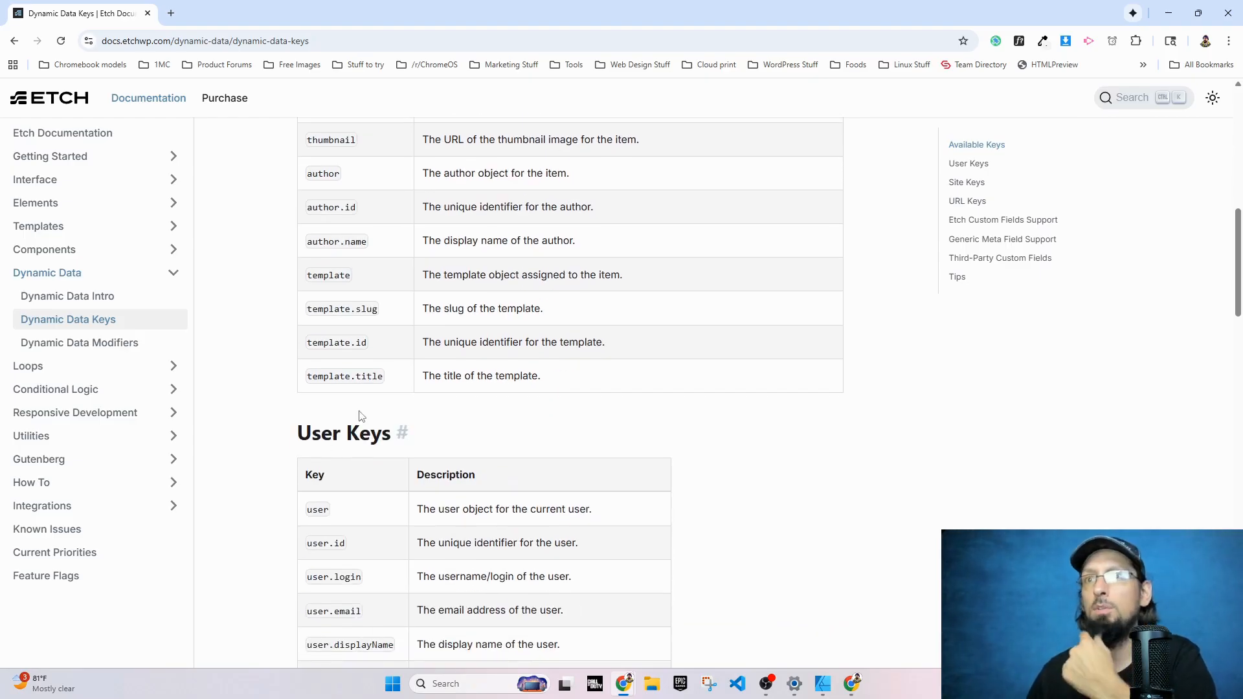
pyautogui.scroll(3, 361, 416)
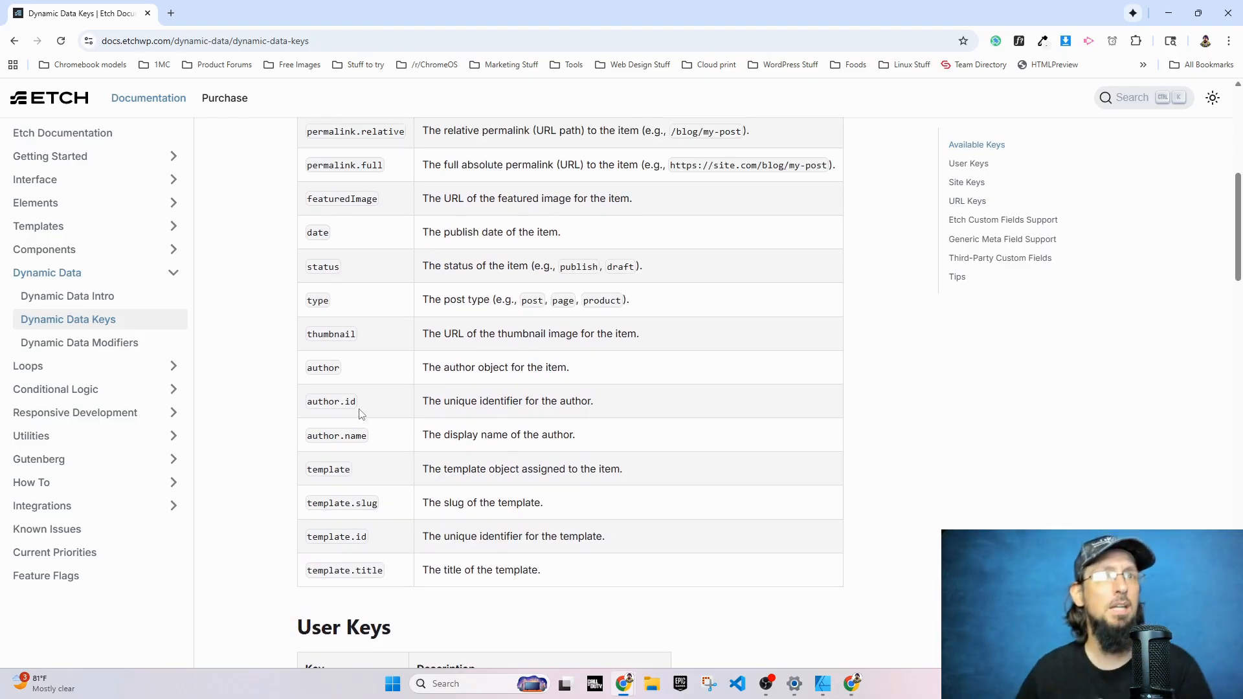
pyautogui.scroll(-2, 356, 453)
pyautogui.scroll(1, 337, 466)
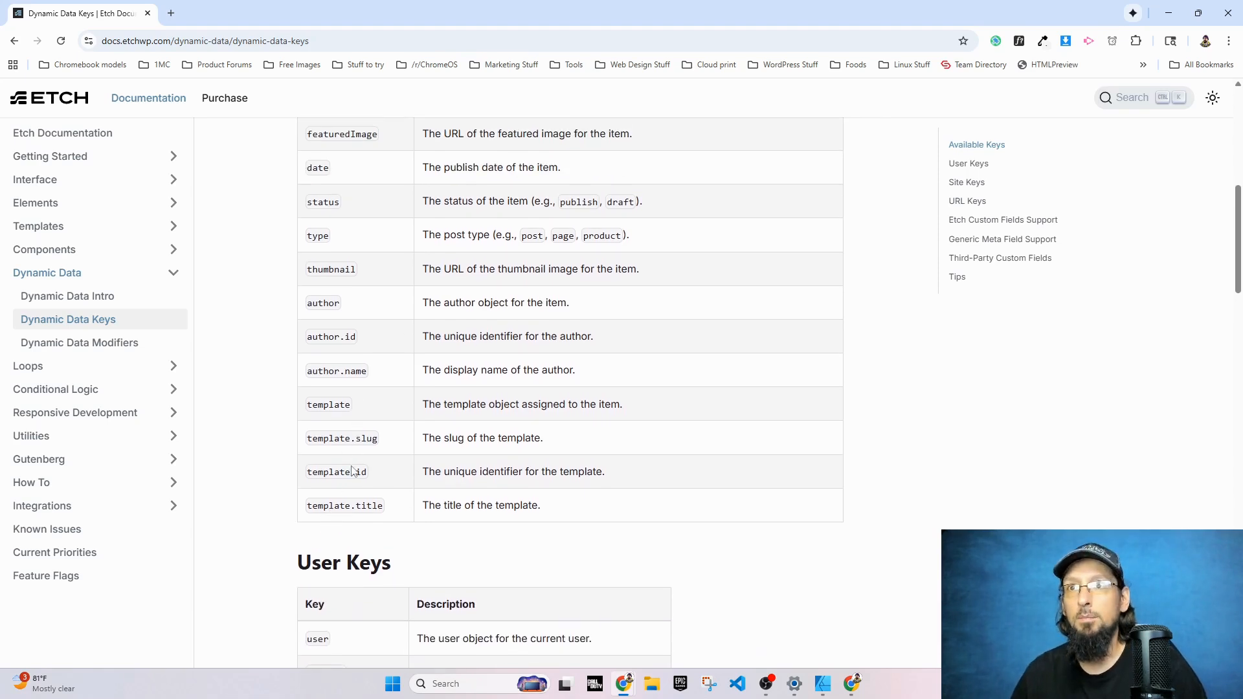
# - Review the title, content, excerpt and permalink.relative entries in the Available Keys table, highlighting each key
pyautogui.scroll(6, 328, 503)
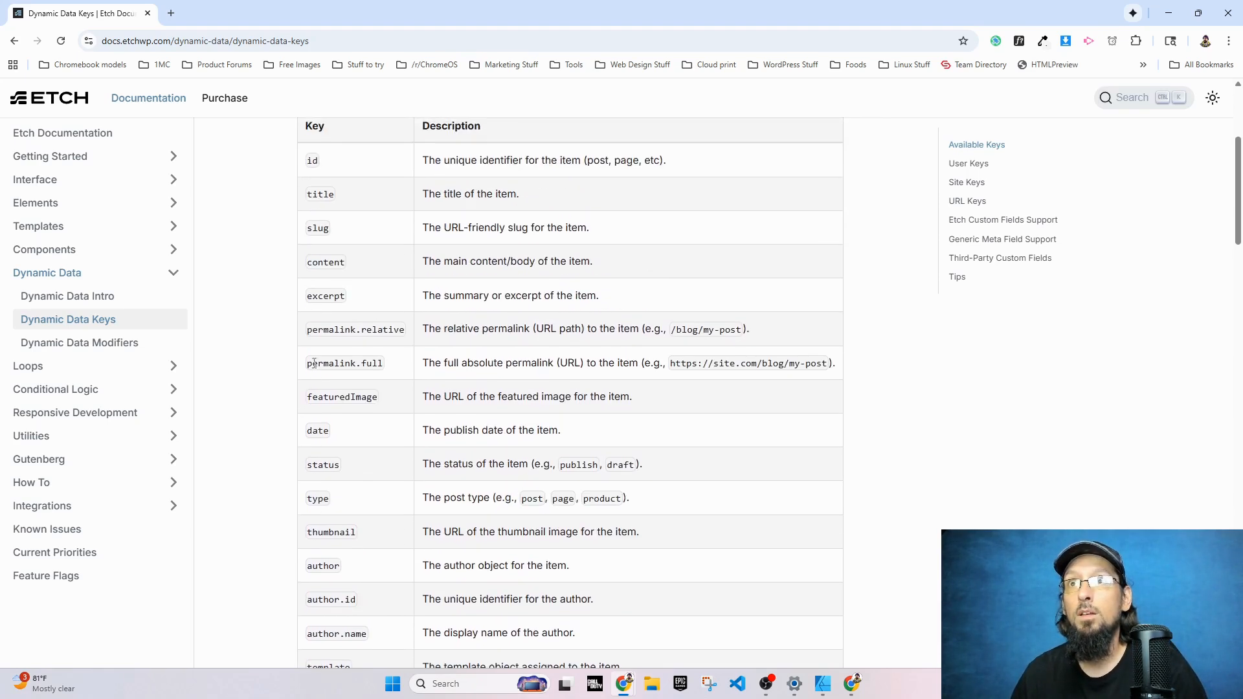
pyautogui.doubleClick(320, 320)
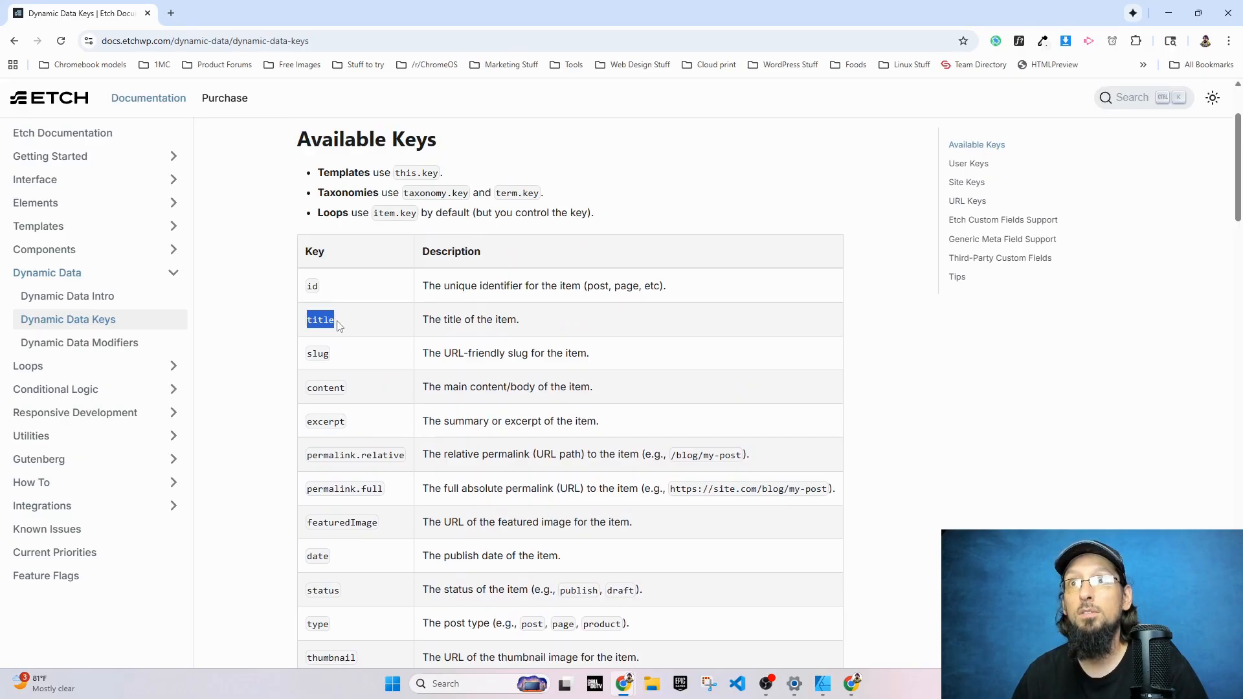
pyautogui.moveTo(308, 422); pyautogui.dragTo(355, 429)
pyautogui.doubleClick(313, 391)
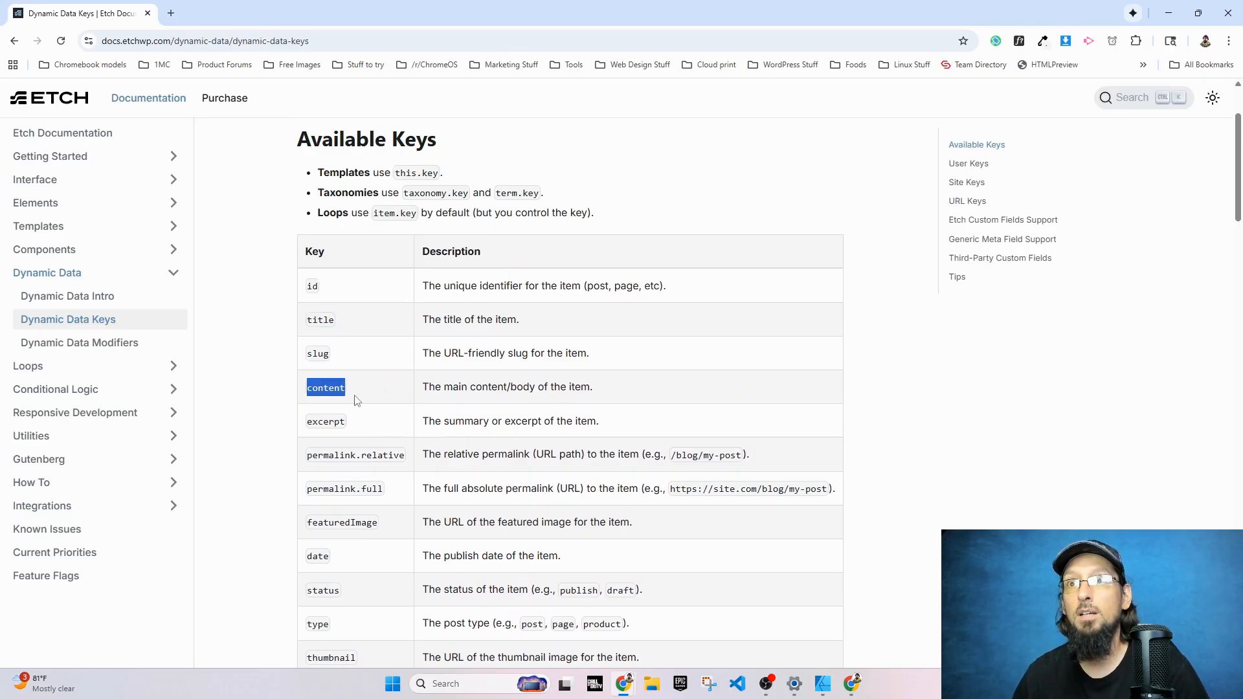
pyautogui.scroll(-2, 357, 401)
pyautogui.moveTo(308, 333); pyautogui.dragTo(420, 335)
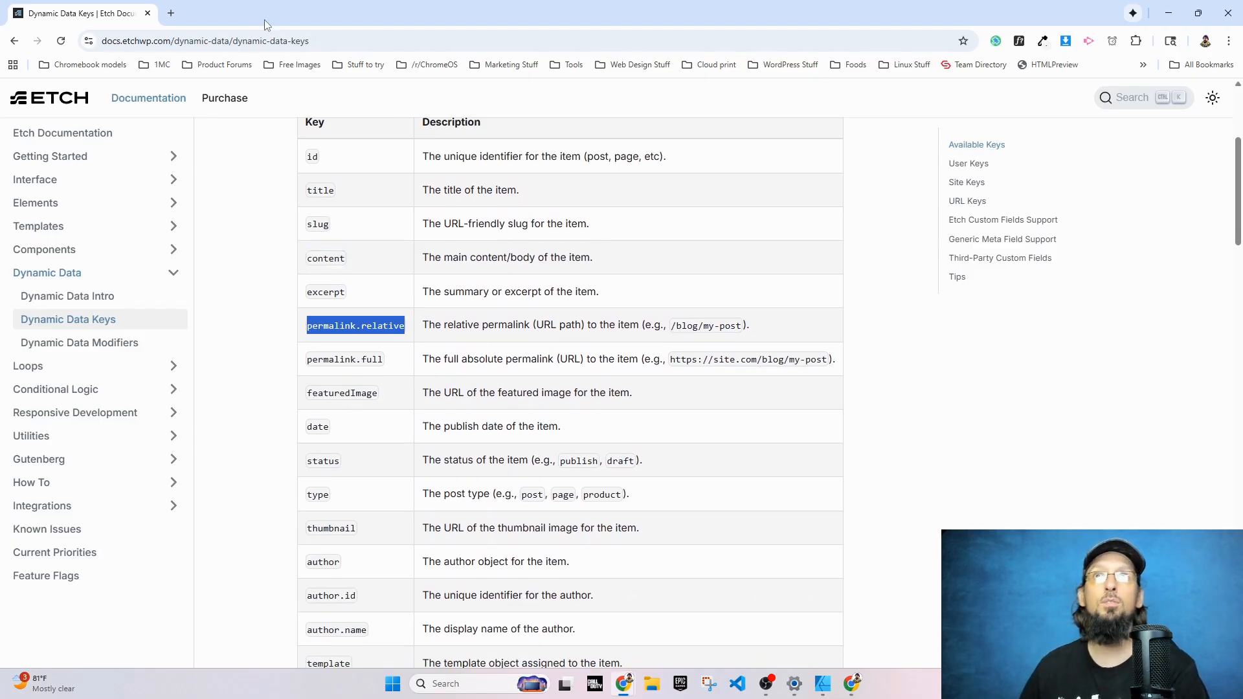
# - Switch to the live search results page, open the "Hello There!" post to examine its body text, and return to the results
pyautogui.hotkey('alt', 'Tab')
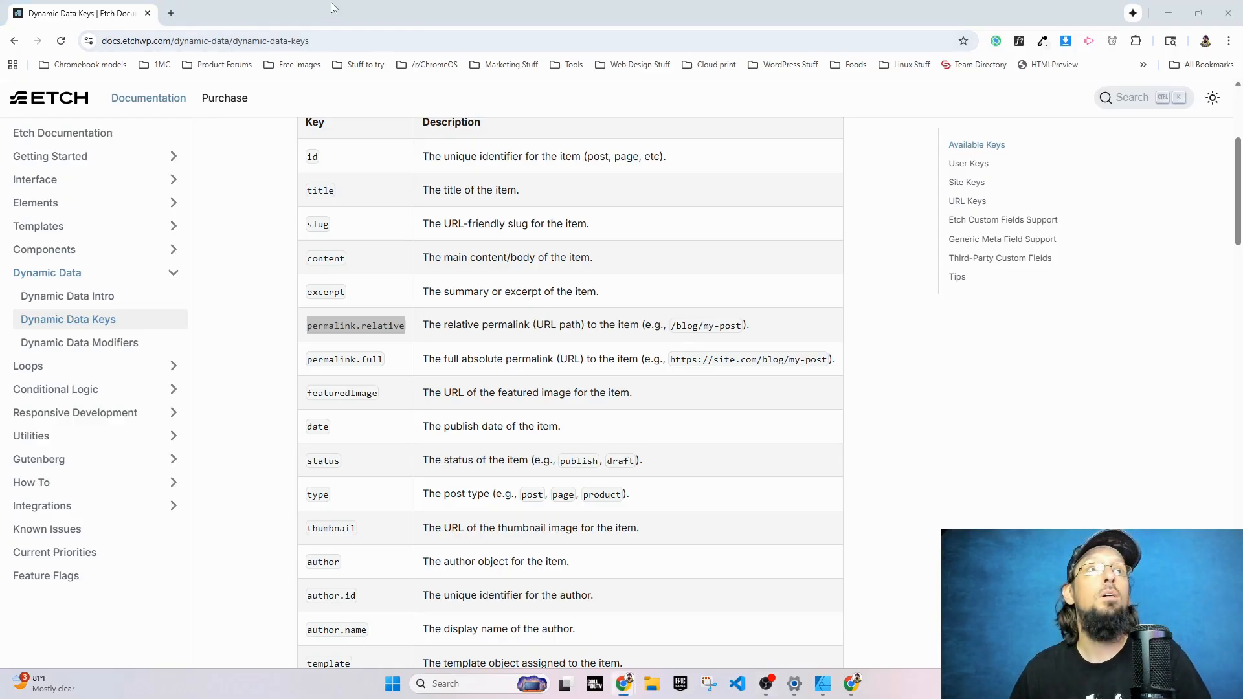
pyautogui.hotkey('alt', 'Tab')
pyautogui.click(889, 13)
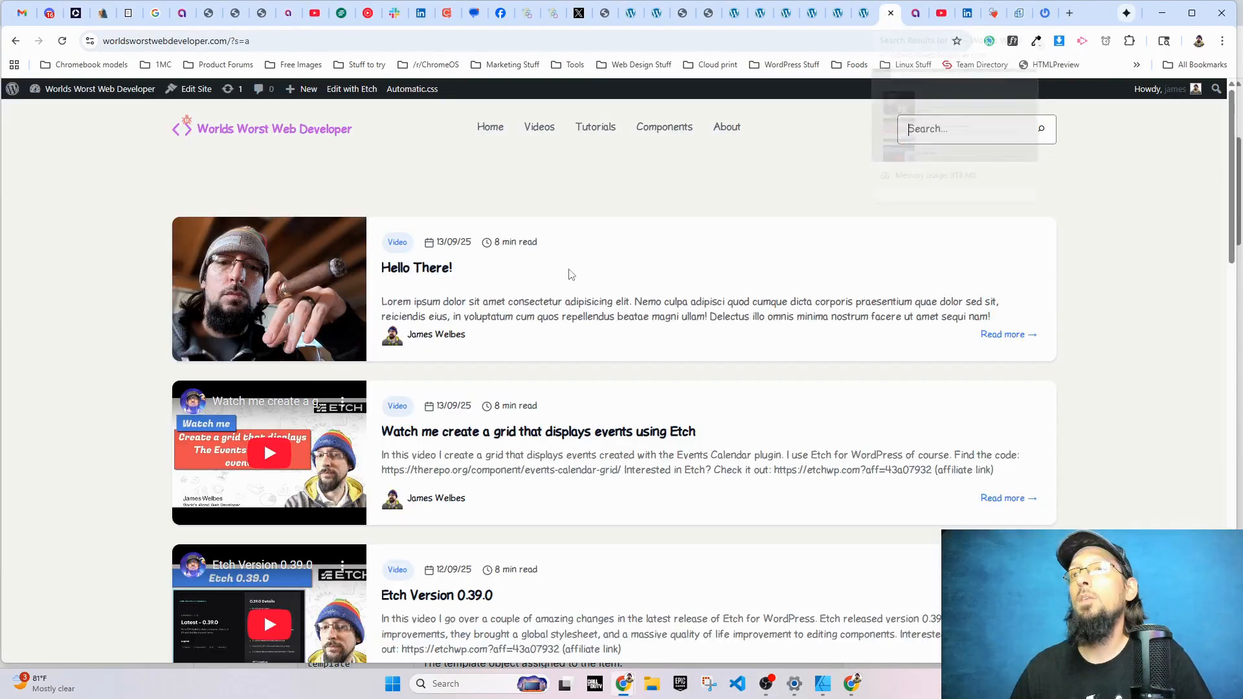
pyautogui.click(419, 270)
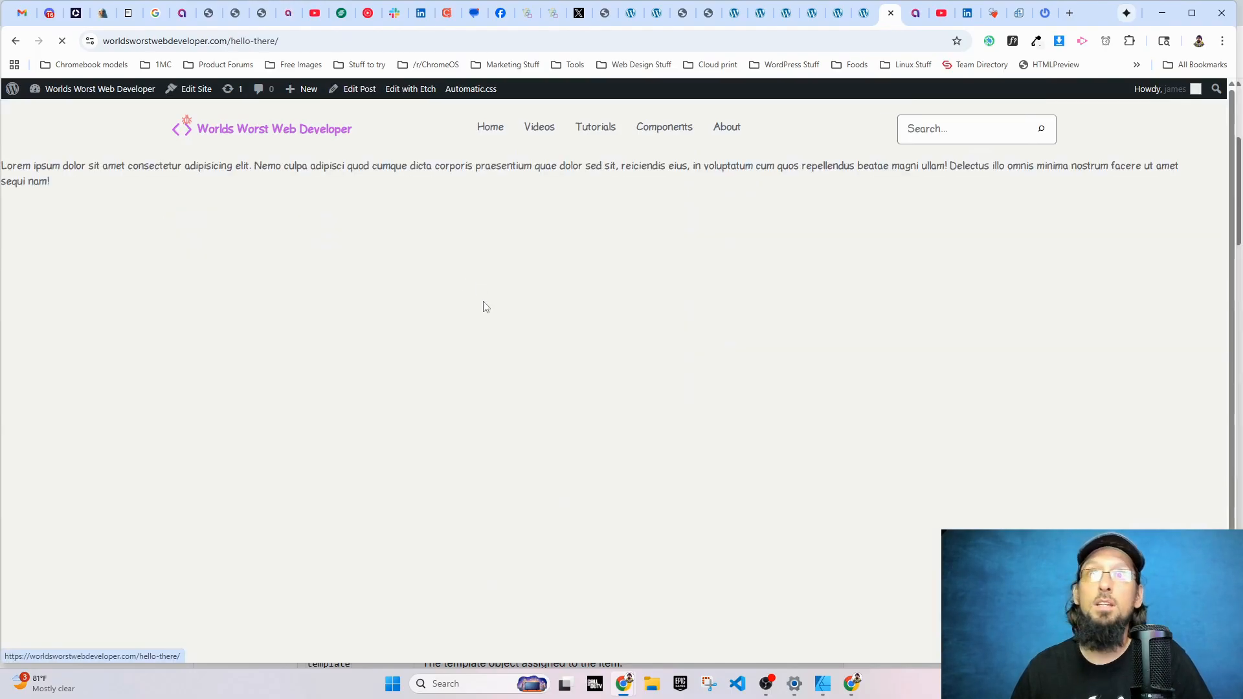
pyautogui.tripleClick(45, 181)
pyautogui.hotkey('ctrl', 'a')
pyautogui.click(164, 194)
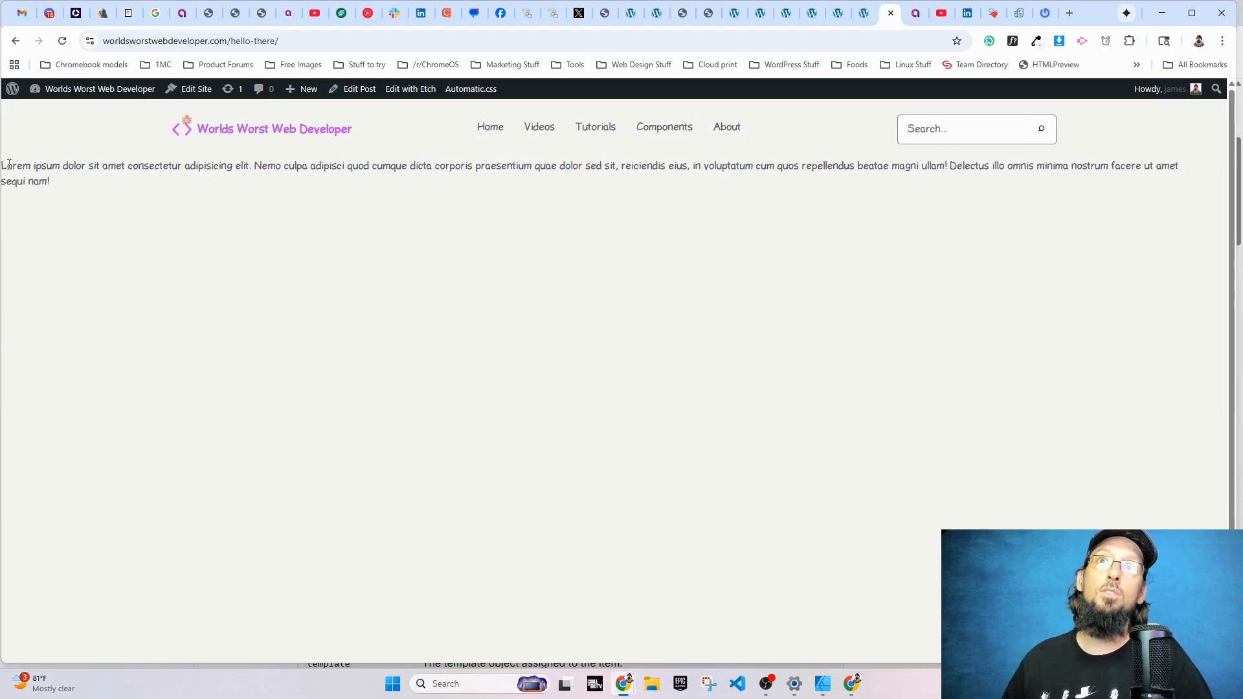
pyautogui.moveTo(8, 164); pyautogui.dragTo(166, 199)
pyautogui.click(16, 41)
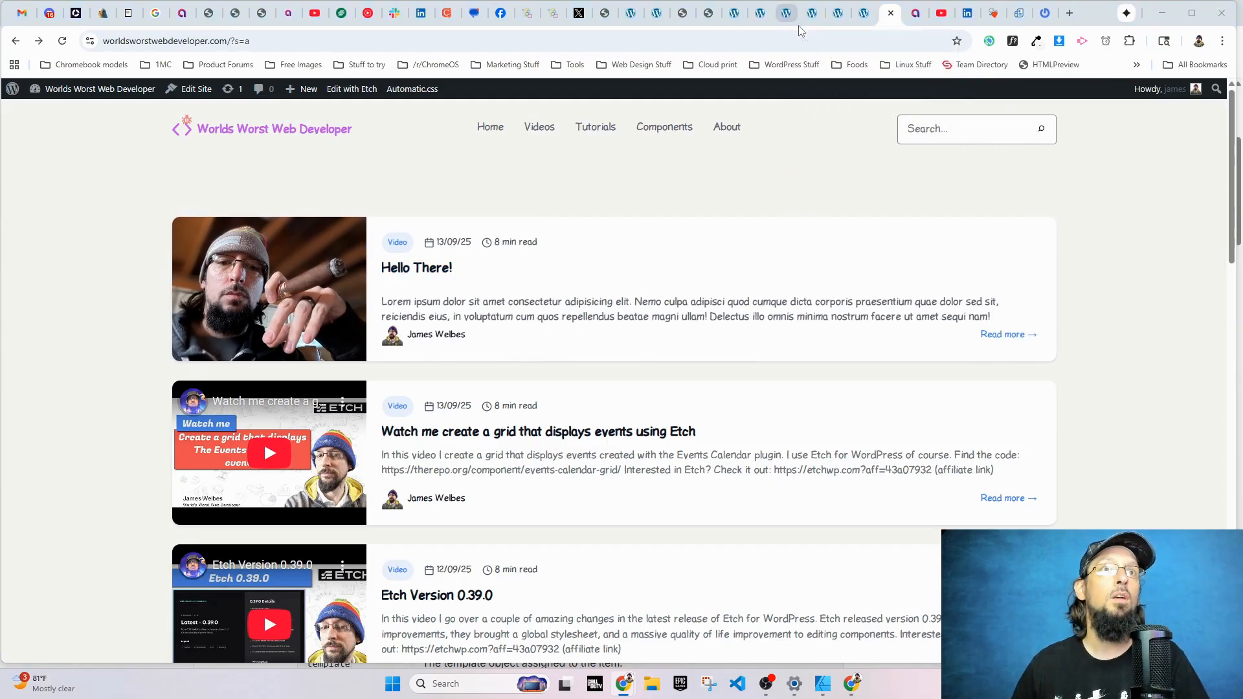
# - Recheck the permalink and author keys in the documentation, return to Etch's Search Results template and close its full-screen HTML view
pyautogui.hotkey('alt', 'Tab')
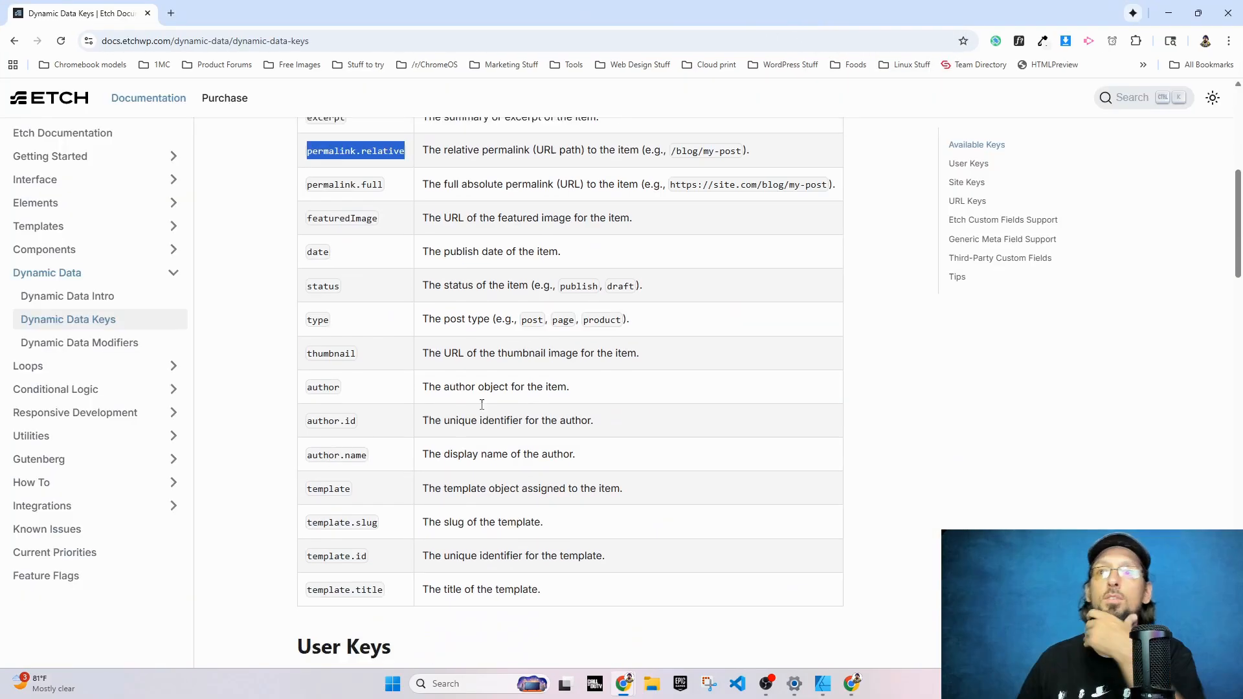
pyautogui.scroll(-1, 482, 405)
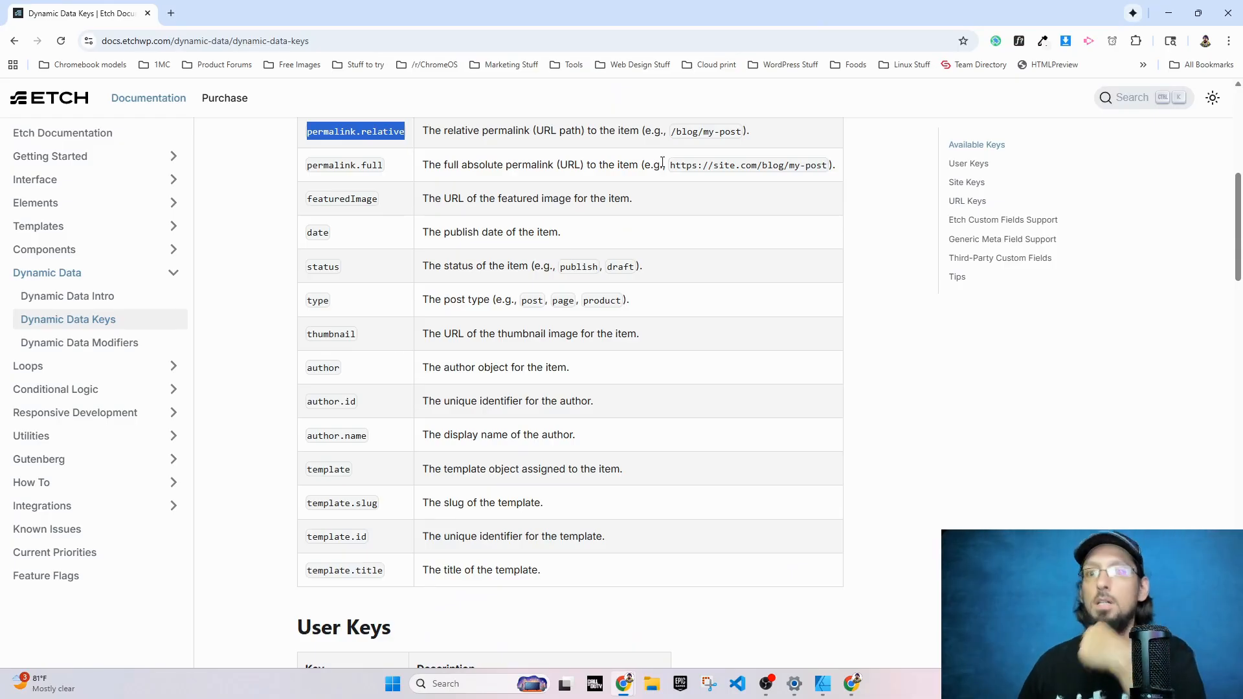
pyautogui.hotkey('alt', 'Tab')
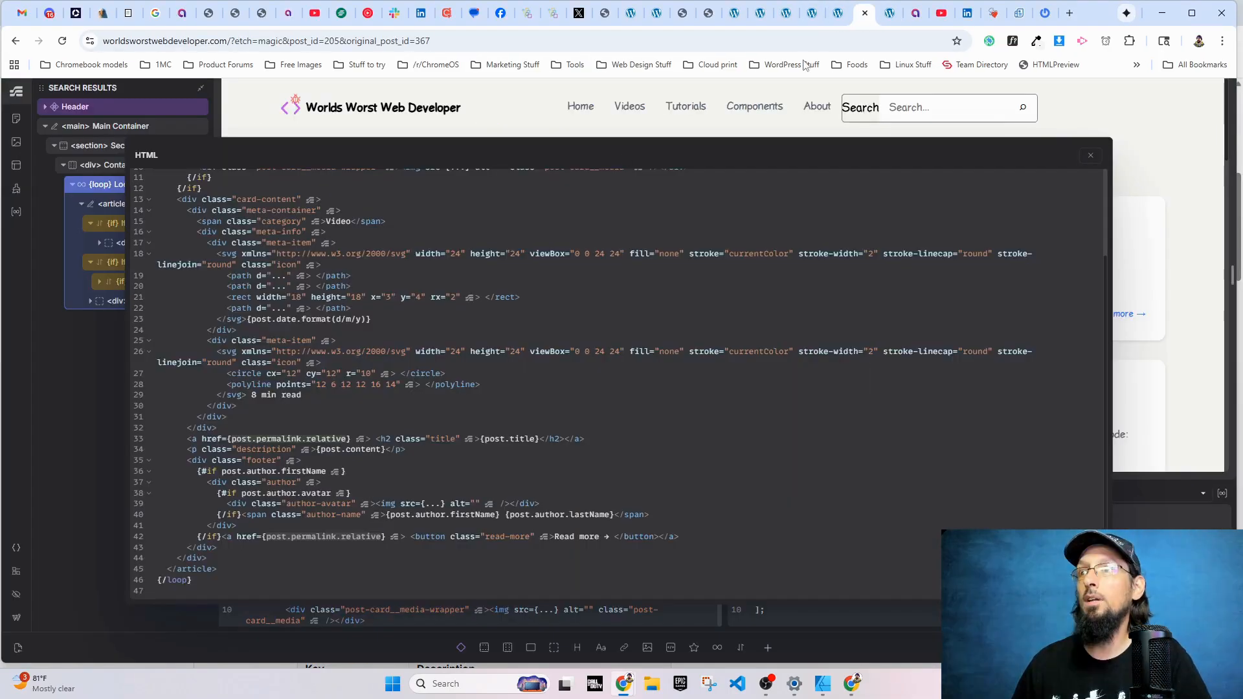
pyautogui.click(864, 13)
pyautogui.click(1091, 155)
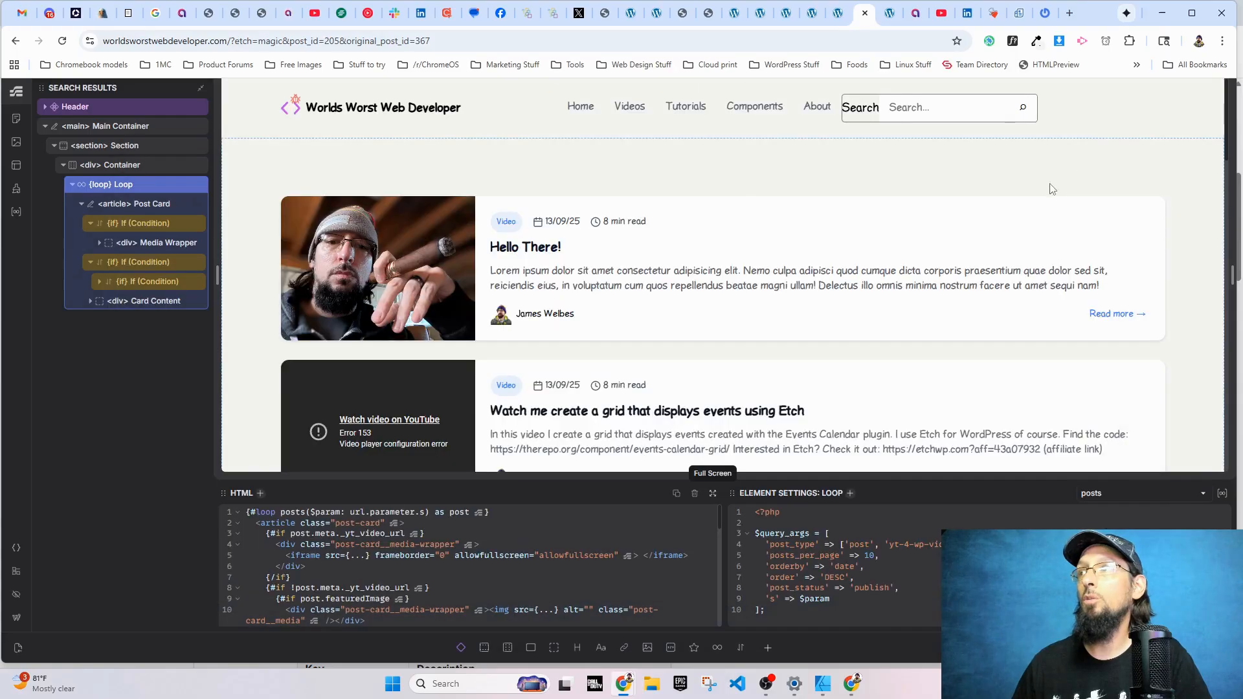
# - Open the Posts loop in the Loop Manager and examine the content and permalink.relative keys in the first post's output preview
pyautogui.click(1222, 493)
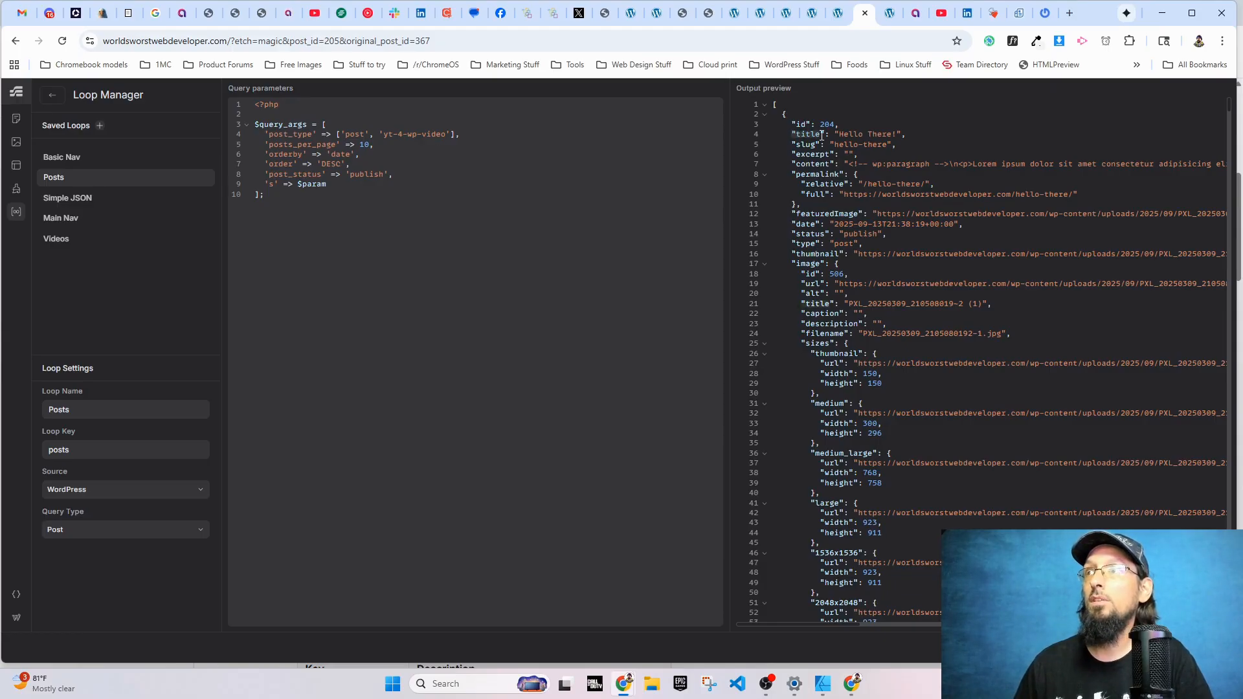
pyautogui.doubleClick(812, 164)
pyautogui.click(842, 174)
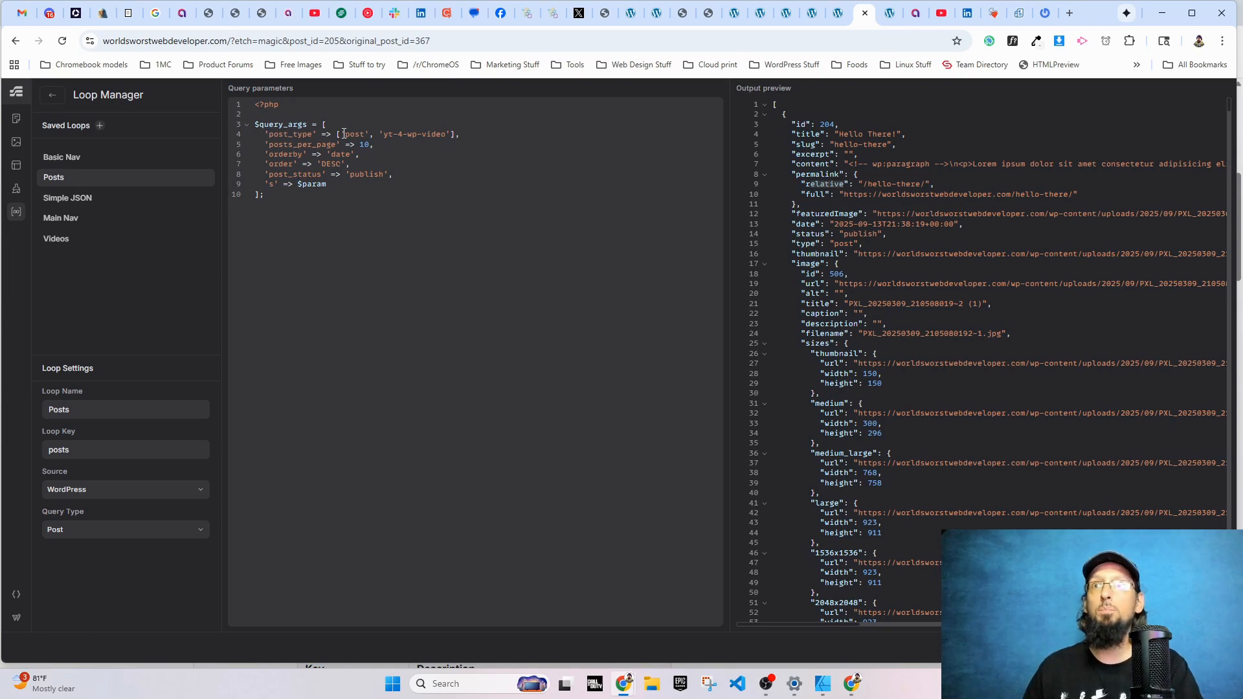
# - Look through the remaining posts' output data, focusing on the author, taxonomy and meta keys such as _yt_published_at
pyautogui.scroll(-20, 806, 379)
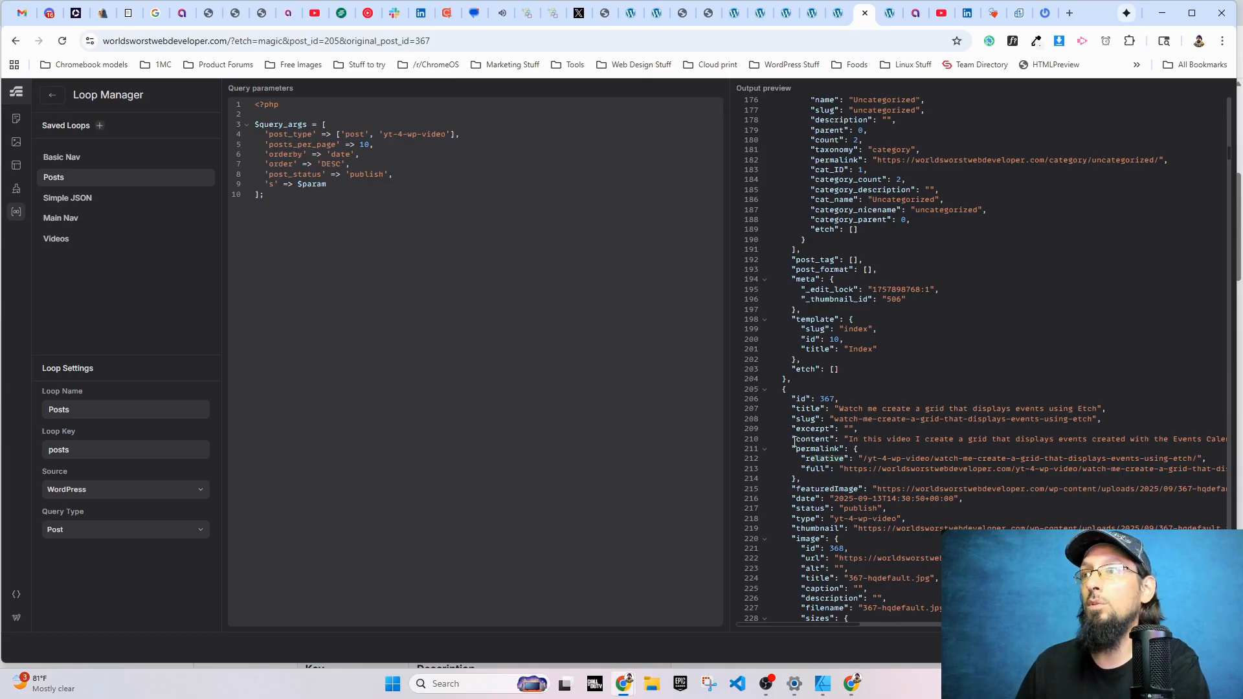
pyautogui.scroll(-7, 793, 441)
pyautogui.scroll(-15, 793, 441)
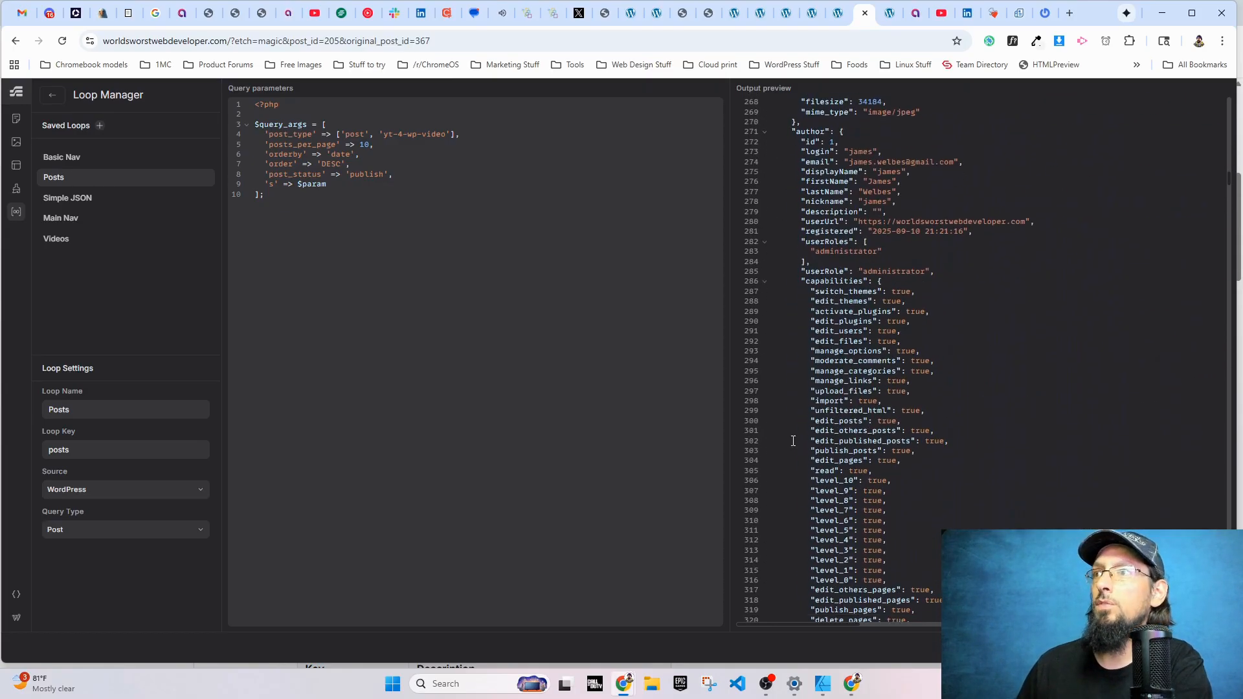
pyautogui.scroll(-4, 793, 441)
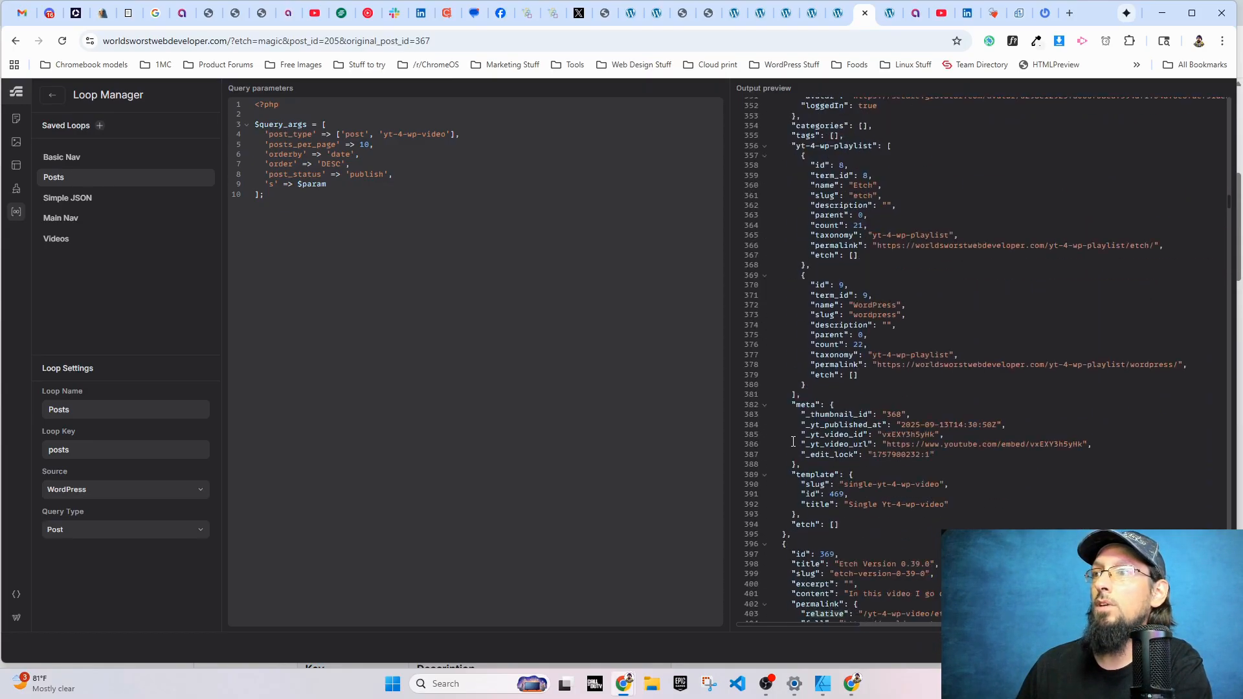
pyautogui.scroll(-4, 797, 425)
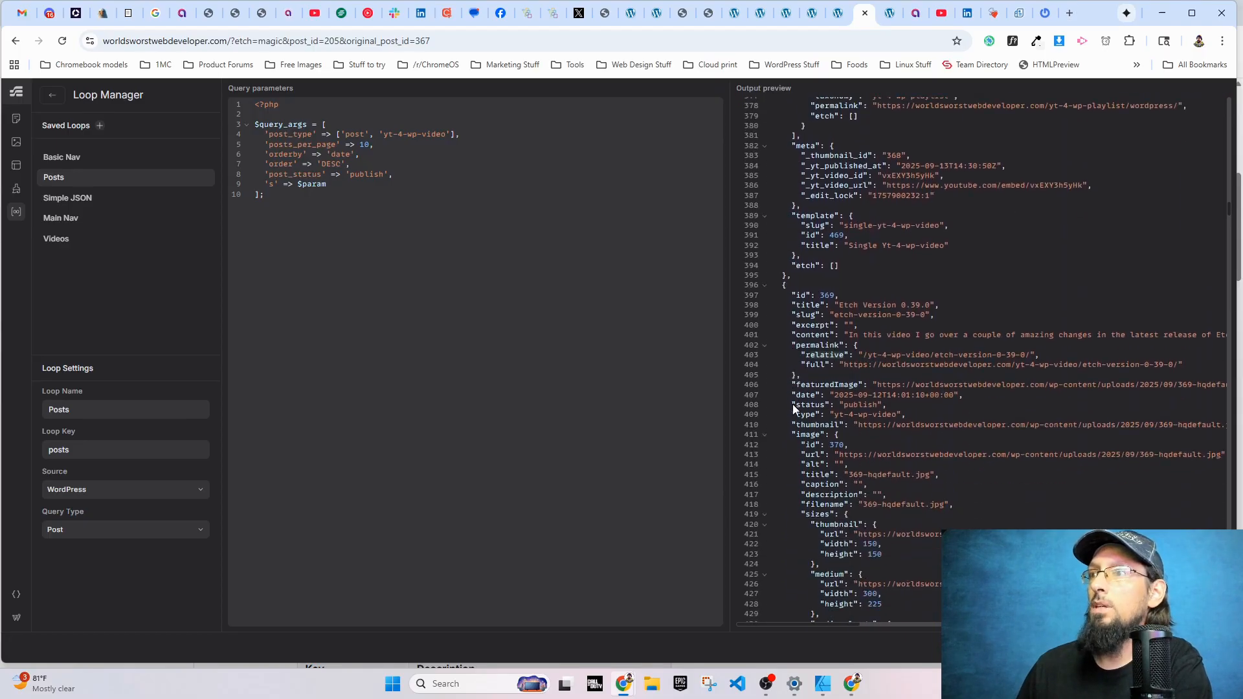
pyautogui.scroll(-9, 816, 324)
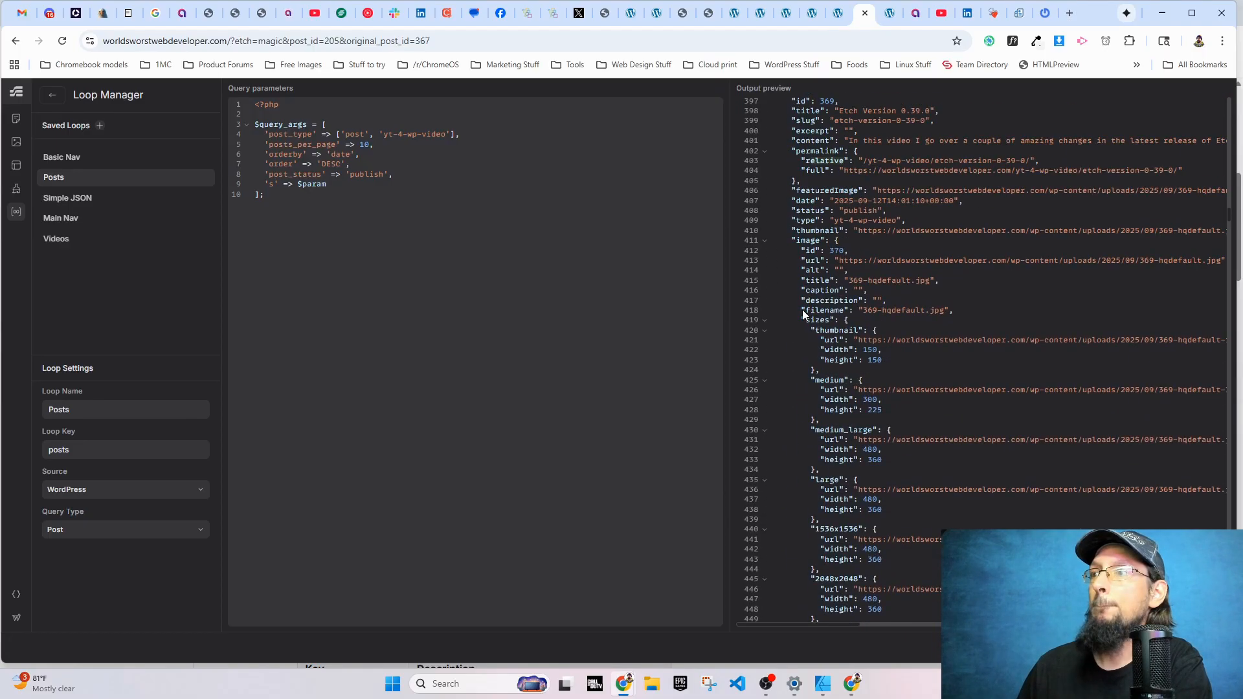
pyautogui.scroll(-12, 802, 318)
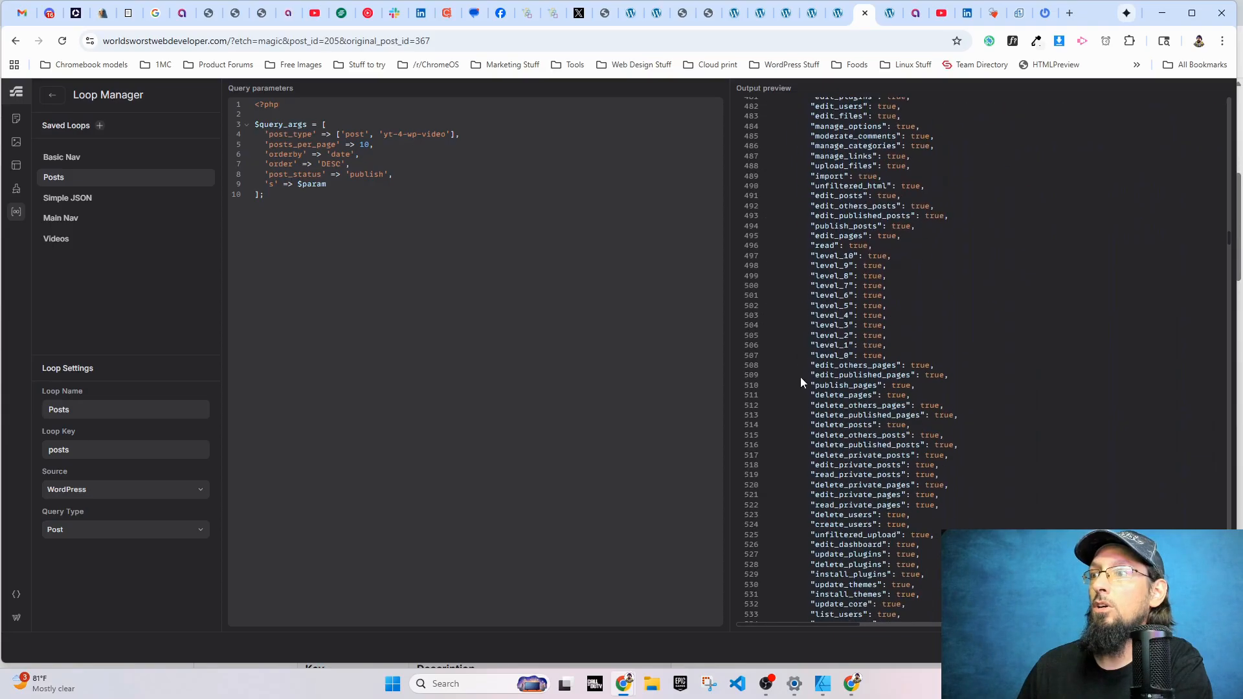
pyautogui.scroll(-8, 842, 415)
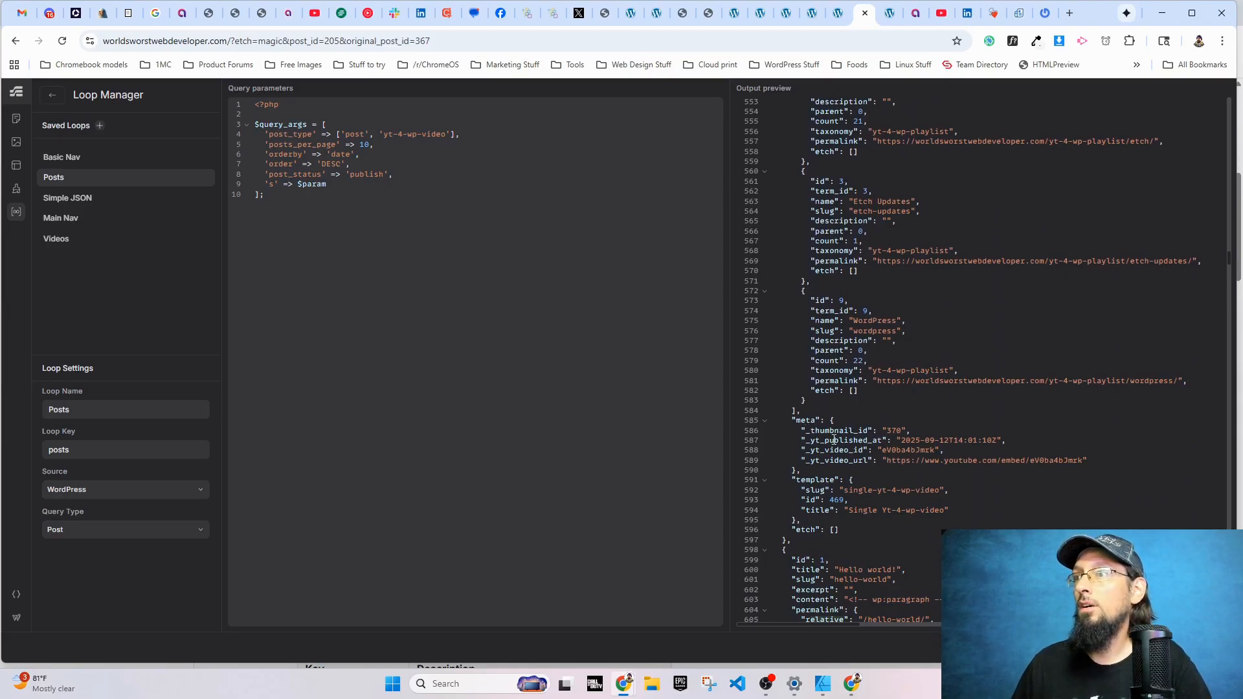
pyautogui.moveTo(808, 441); pyautogui.dragTo(885, 440)
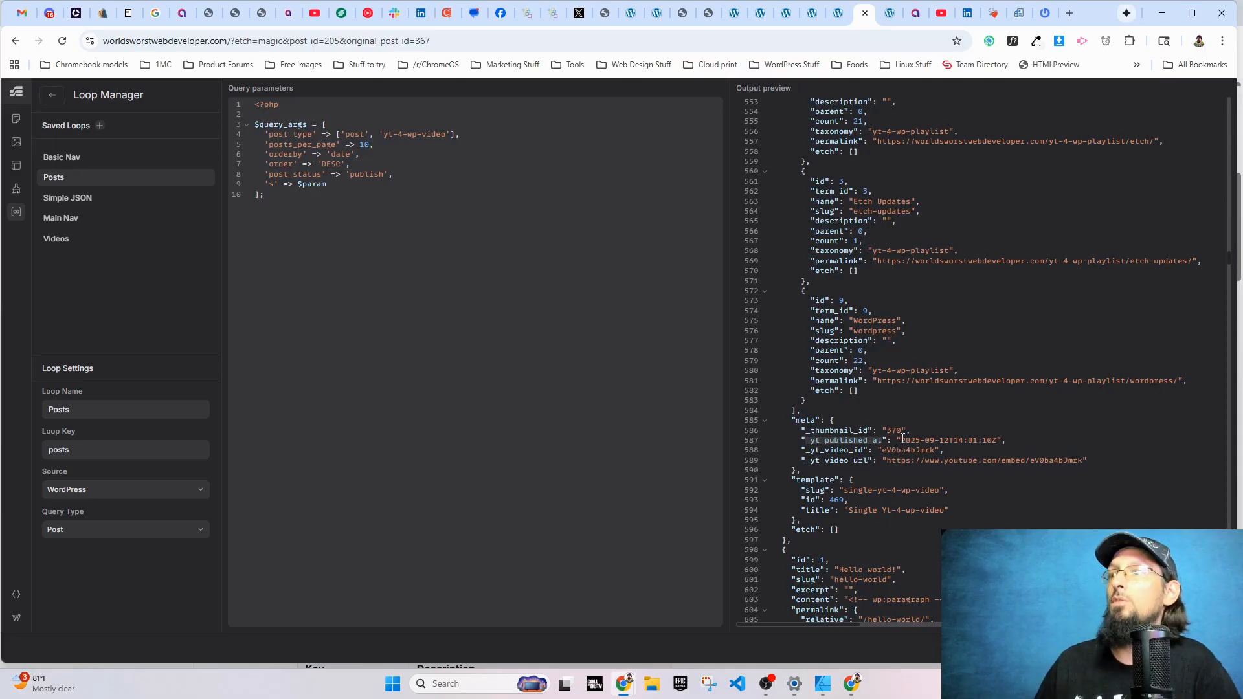
pyautogui.click(855, 447)
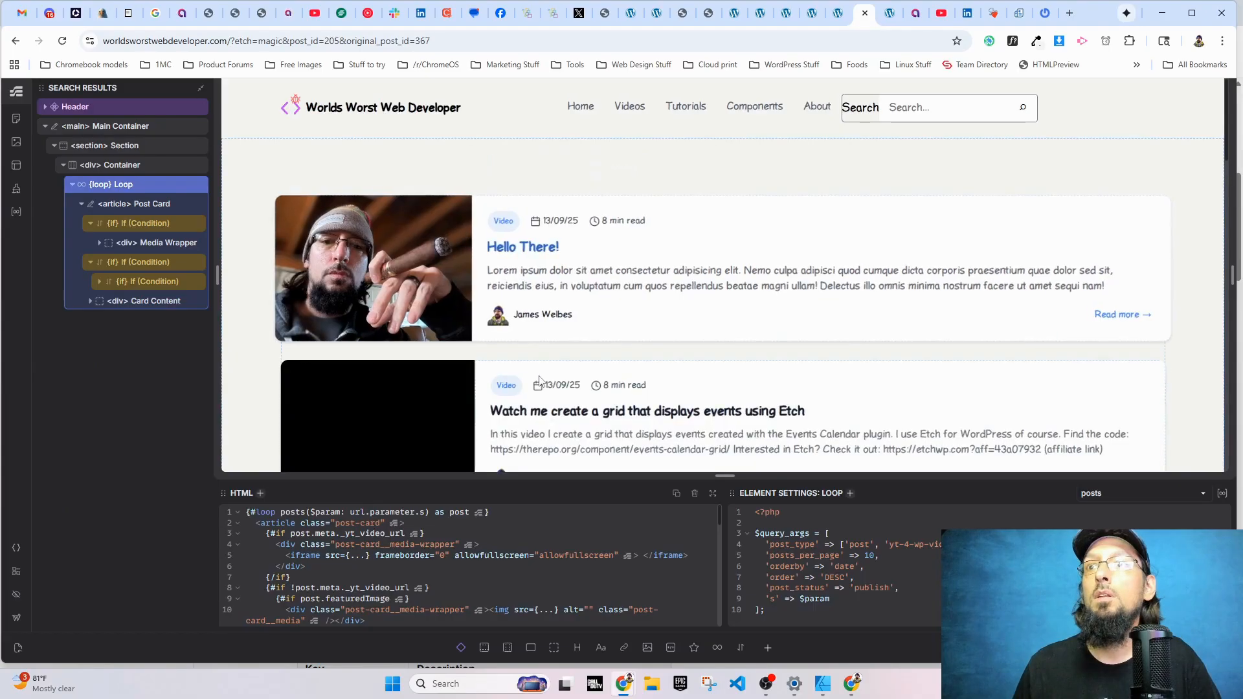
# - Return to the Search Results template and look over the looped post cards in the preview, slightly reducing the preview's height
pyautogui.scroll(-3, 582, 324)
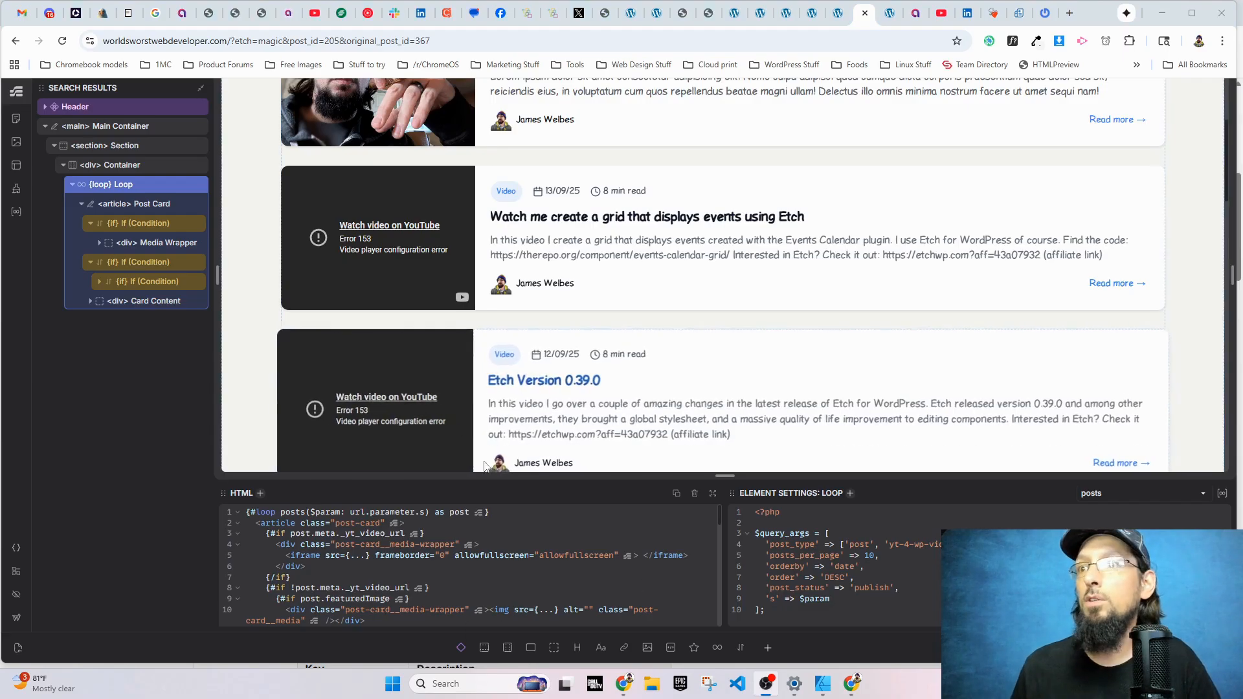
pyautogui.moveTo(631, 475); pyautogui.dragTo(630, 454)
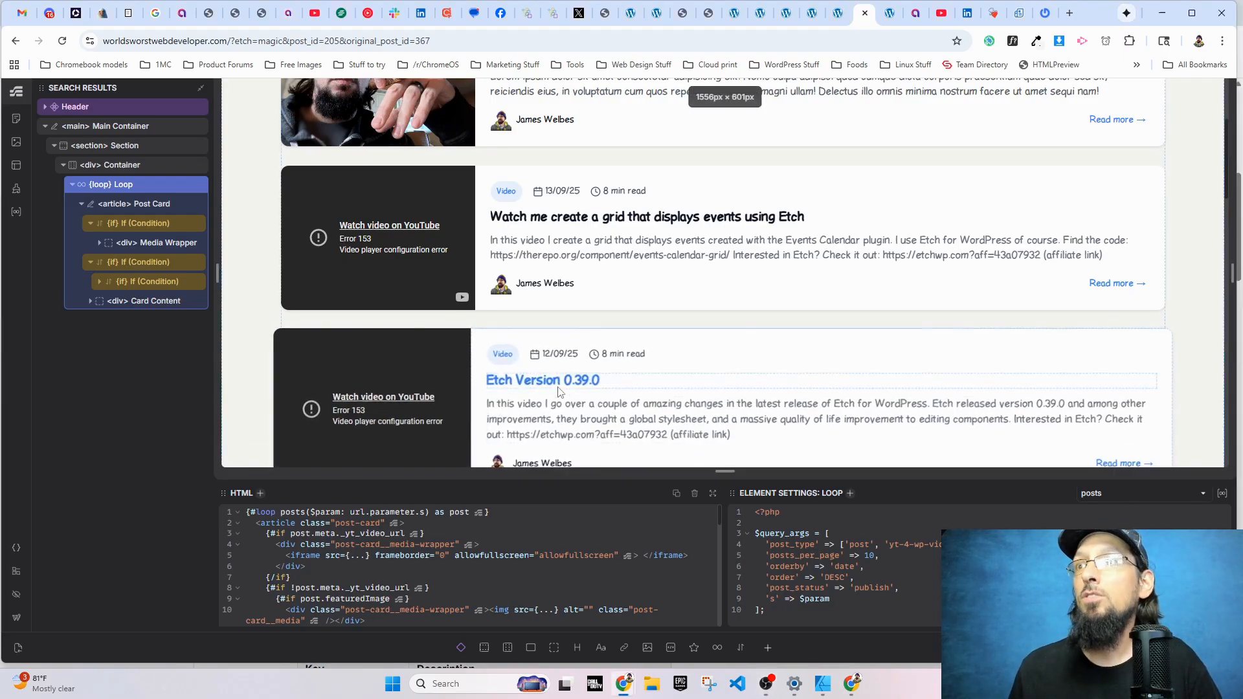
# - Move the {post.date.format(d/m/y)} value of the post card's meta-item div into a new span after the calendar SVG
pyautogui.click(556, 355)
pyautogui.scroll(-1, 286, 602)
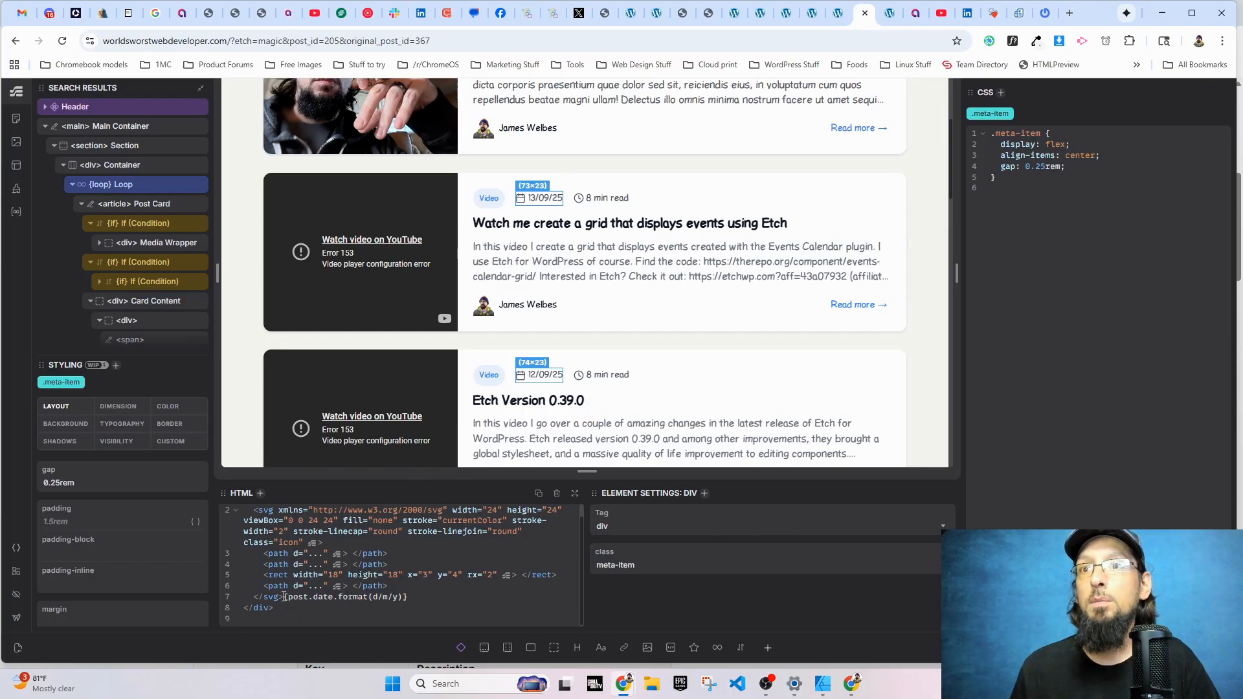
pyautogui.scroll(-3, 136, 285)
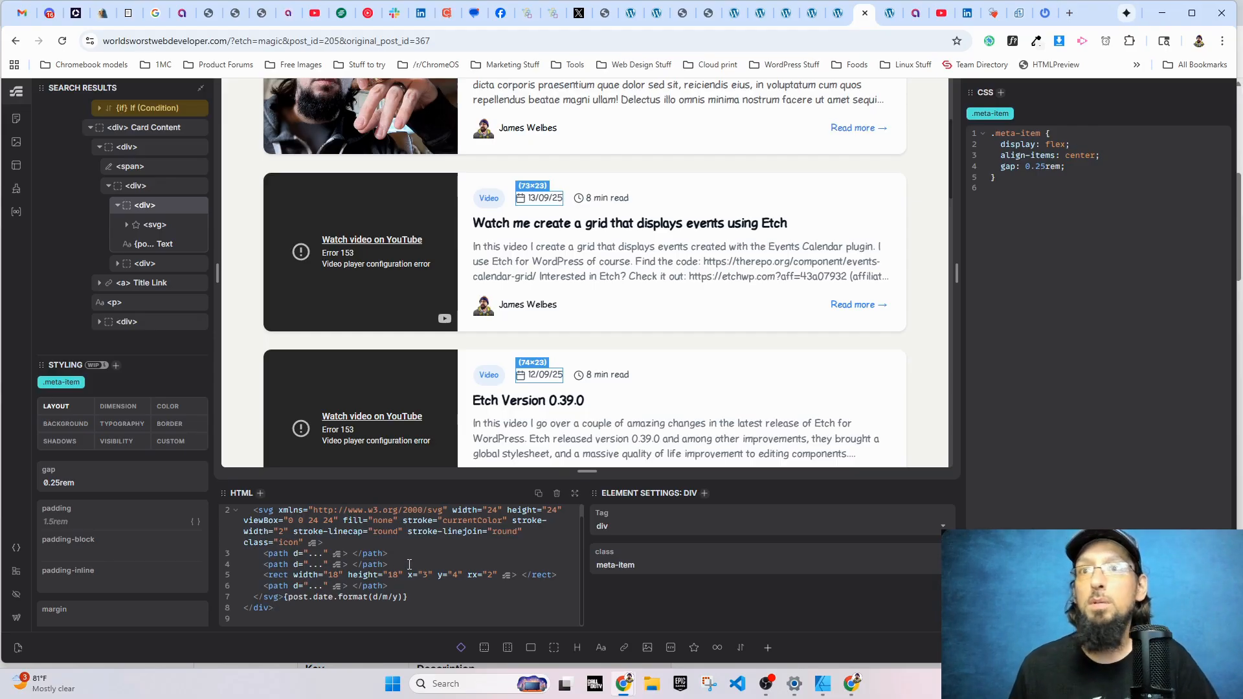
pyautogui.write('<span></span')
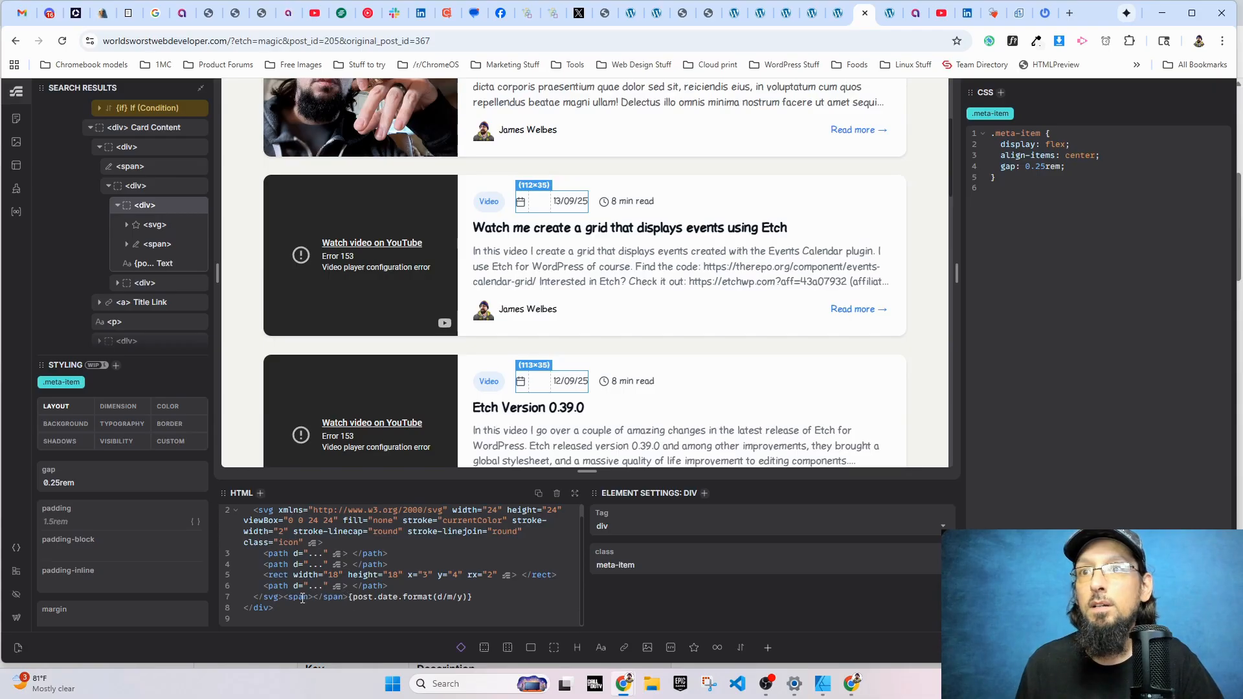
pyautogui.write('{post')
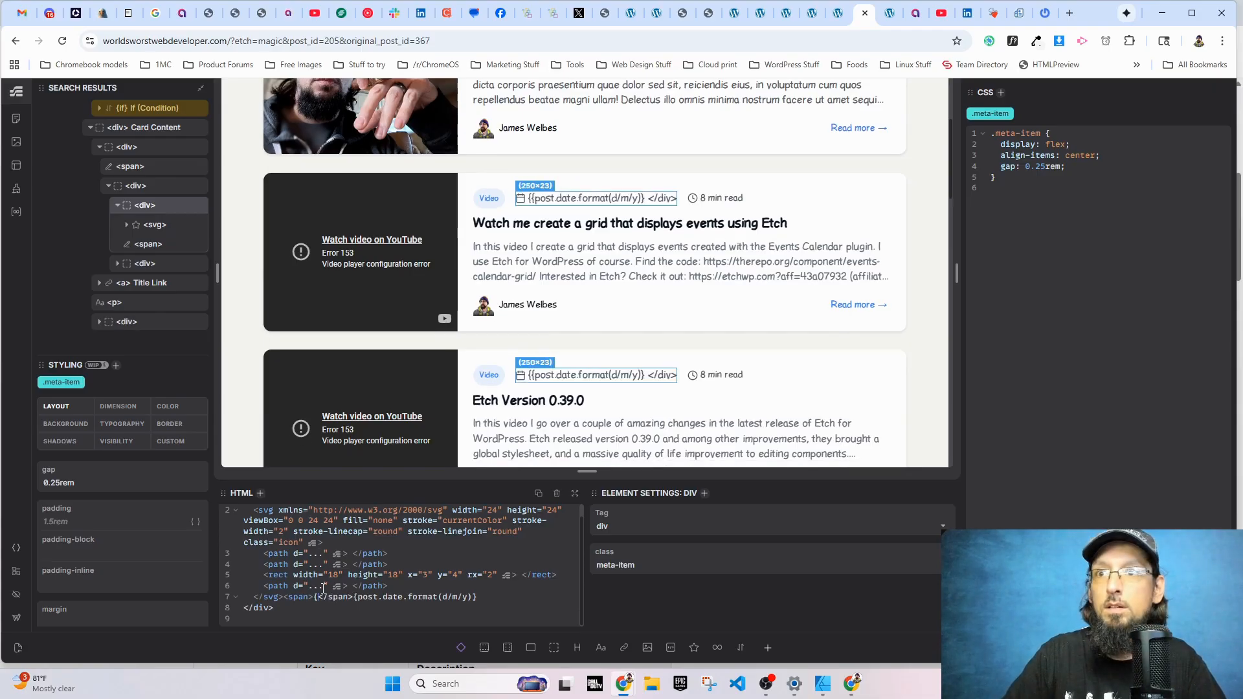
pyautogui.write('.date.form')
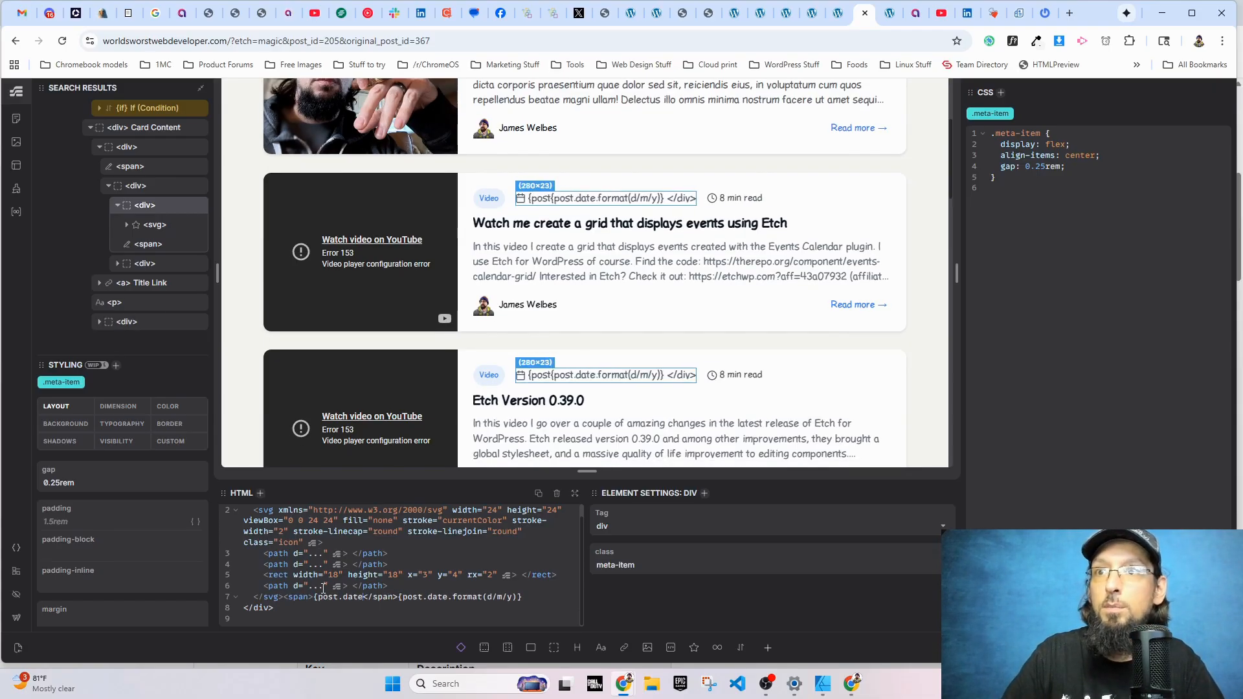
pyautogui.write('at(d/m/y')
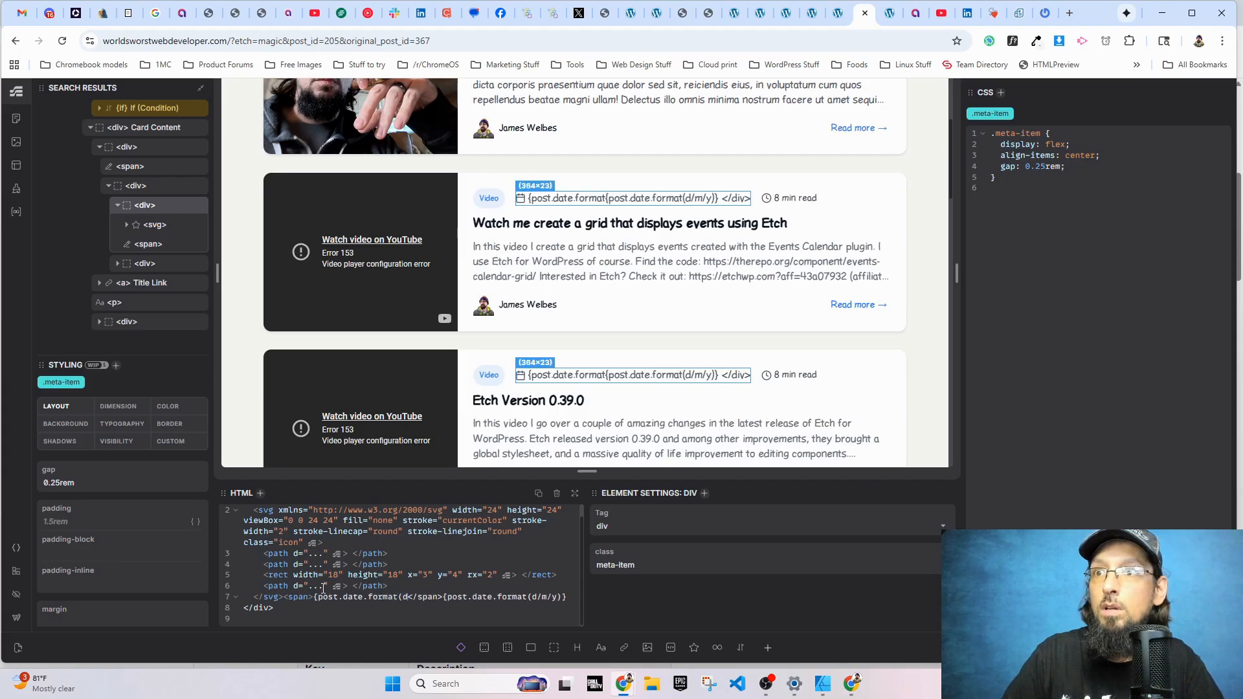
pyautogui.write(')}')
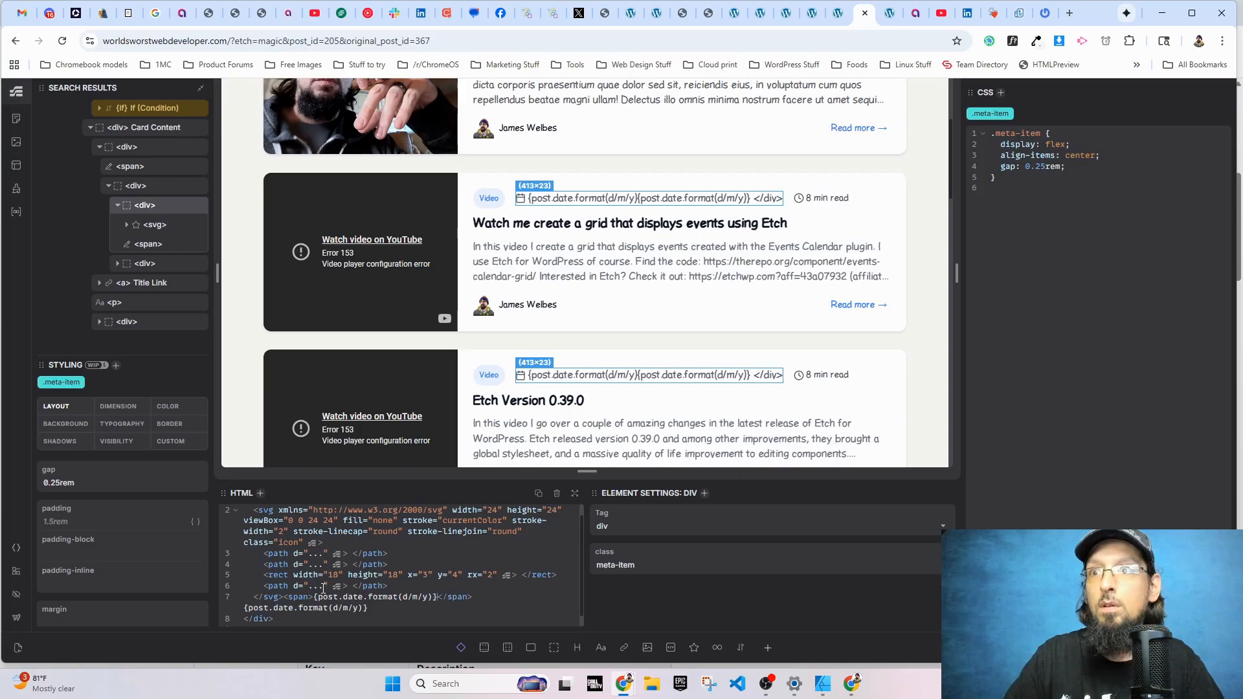
pyautogui.scroll(-1, 322, 594)
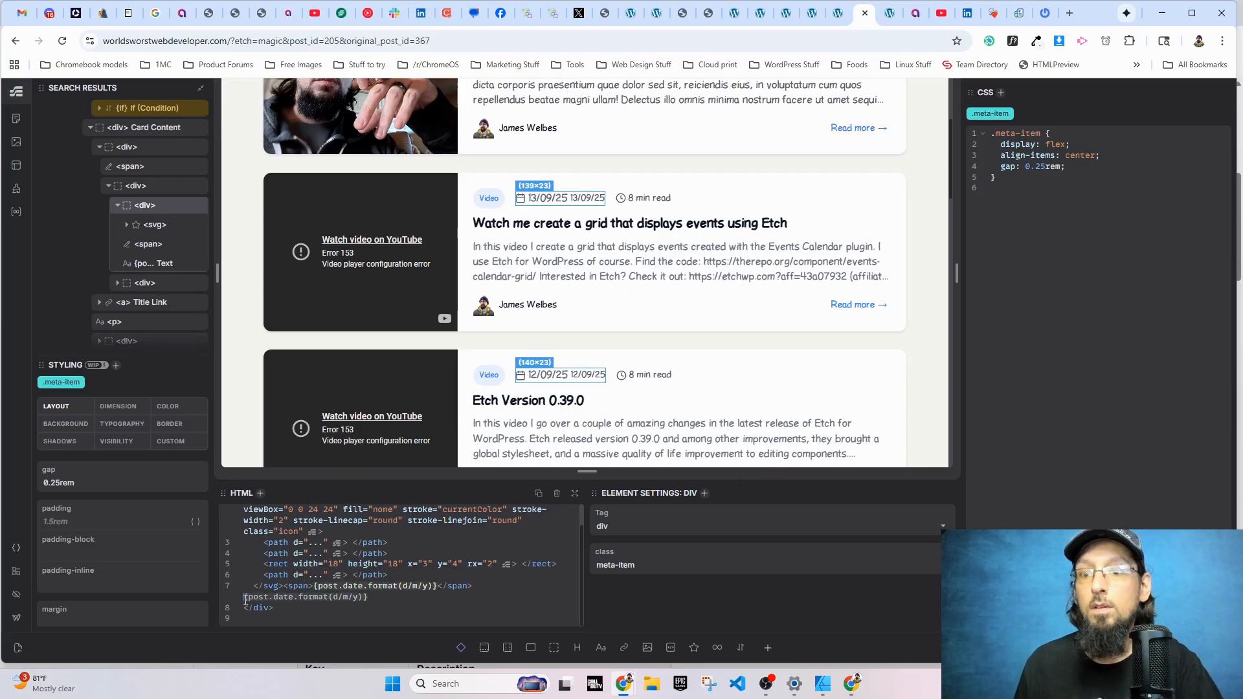
pyautogui.press('BackSpace')
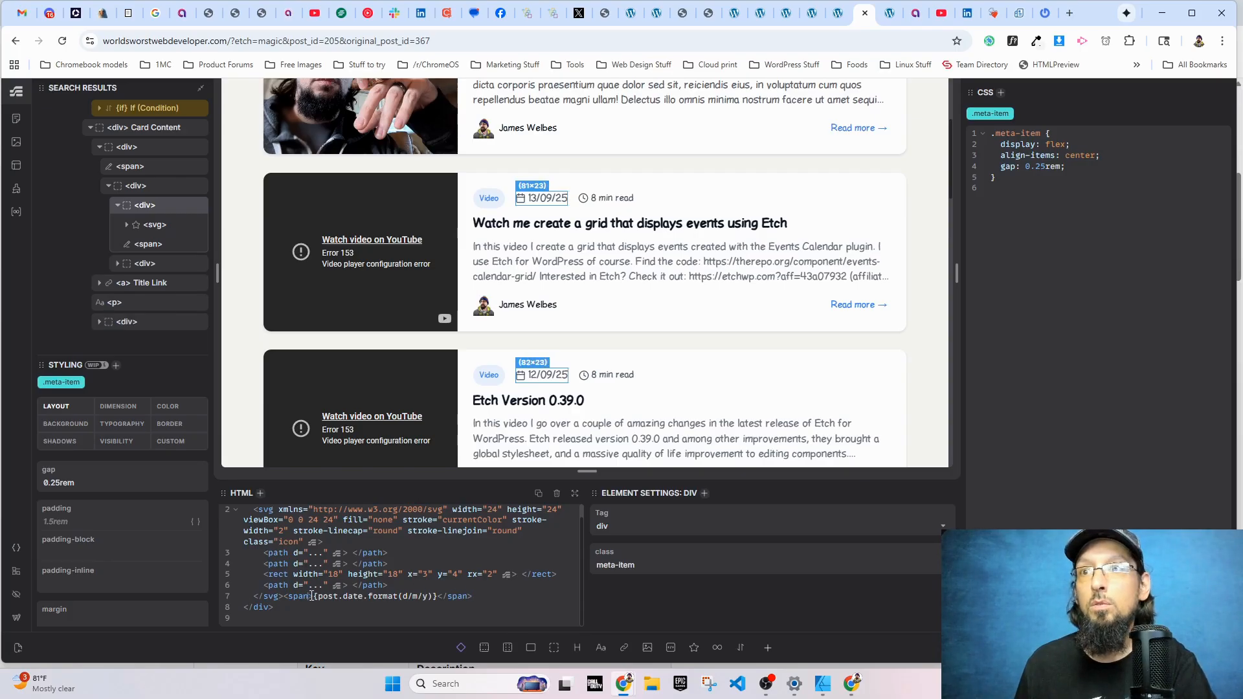
# - Give the new date span the class post-date
pyautogui.write('class="')
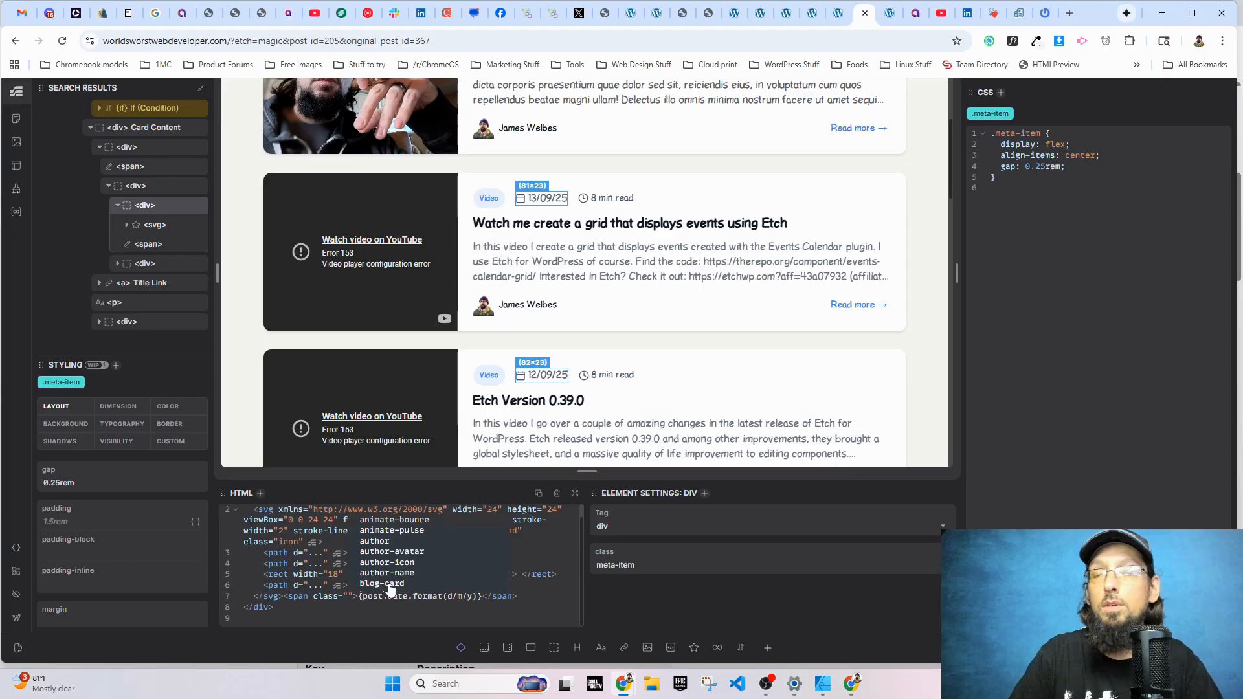
pyautogui.write('date')
pyautogui.press('BackSpace')
pyautogui.press('BackSpace')
pyautogui.press('BackSpace')
pyautogui.press('BackSpace')
pyautogui.write('post-date')
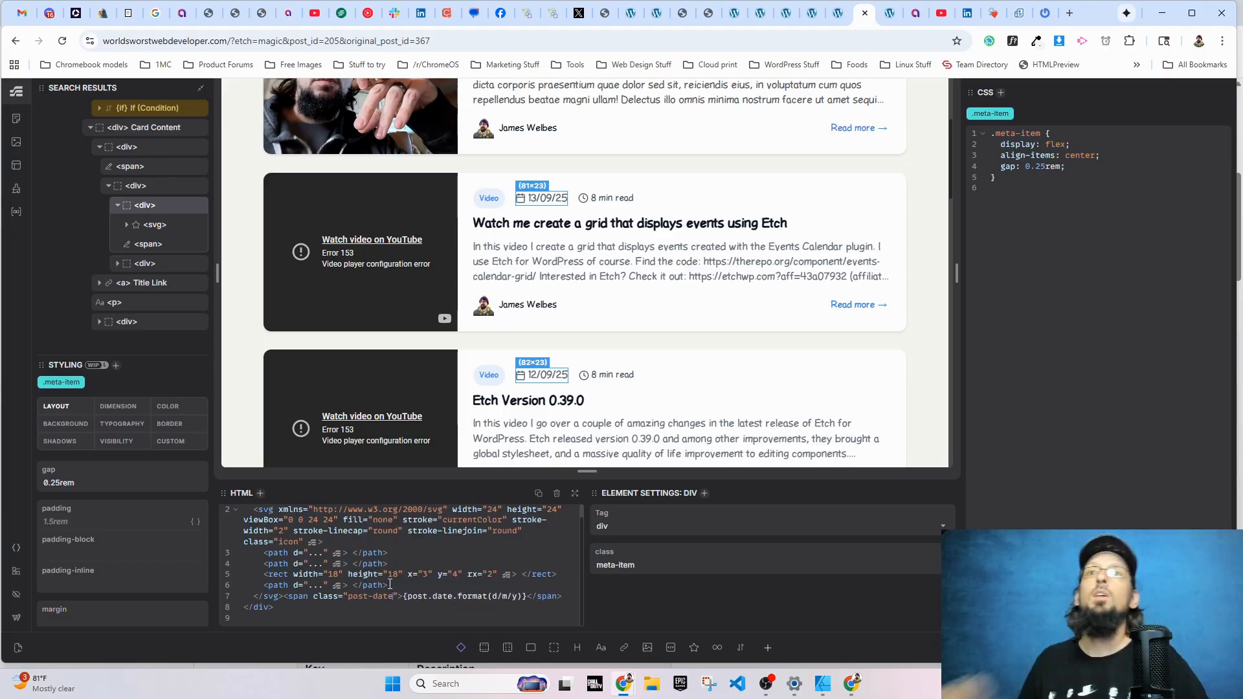
# - Select the post-date span in the element structure and wrap it in an If condition
pyautogui.scroll(2, 148, 192)
pyautogui.scroll(1, 148, 192)
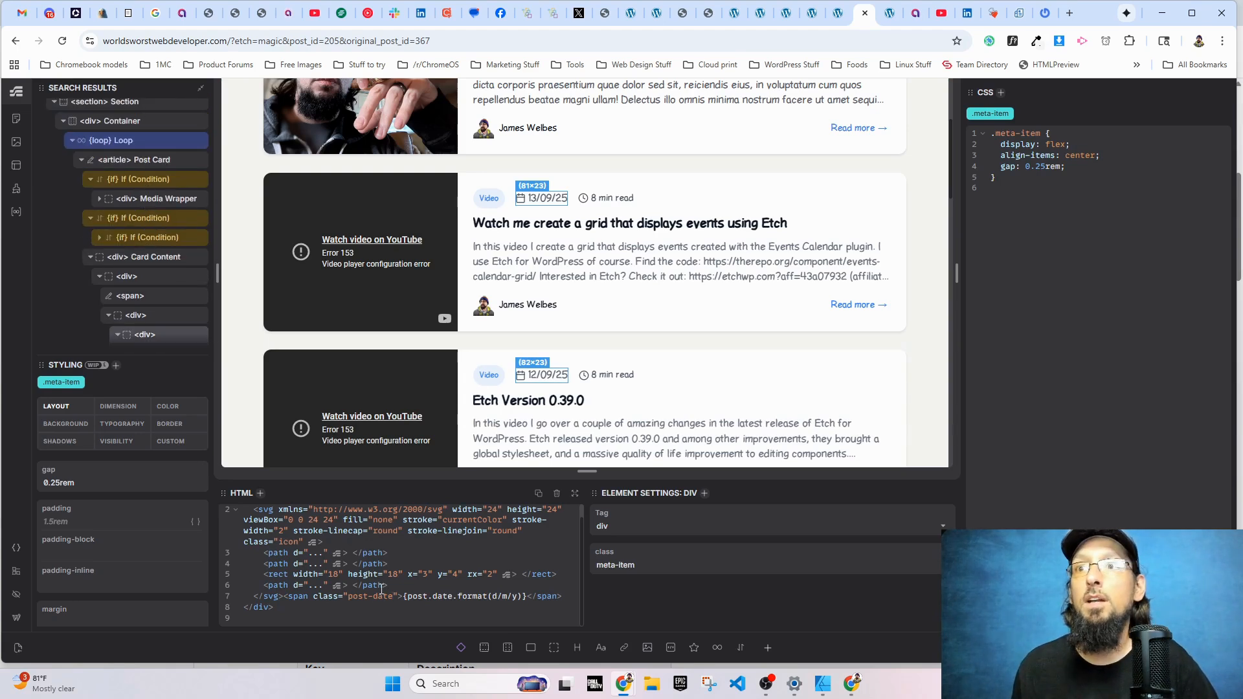
pyautogui.click(543, 377)
pyautogui.scroll(-2, 130, 294)
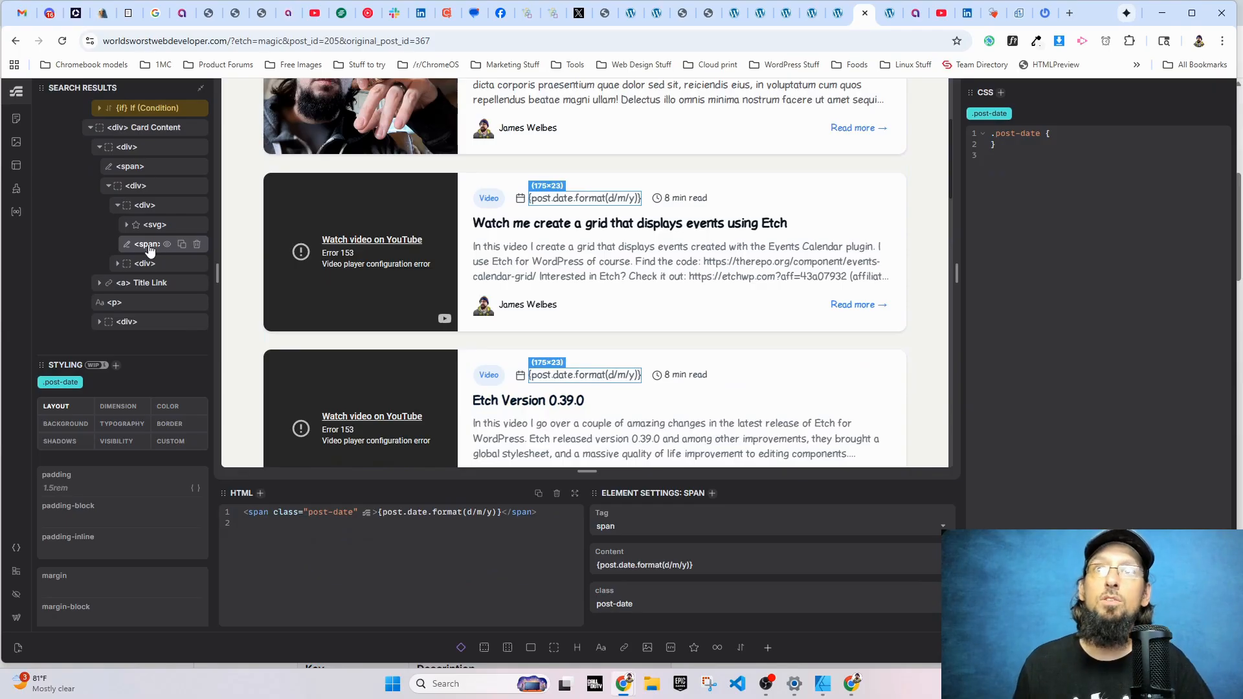
pyautogui.rightClick(150, 250)
pyautogui.click(194, 353)
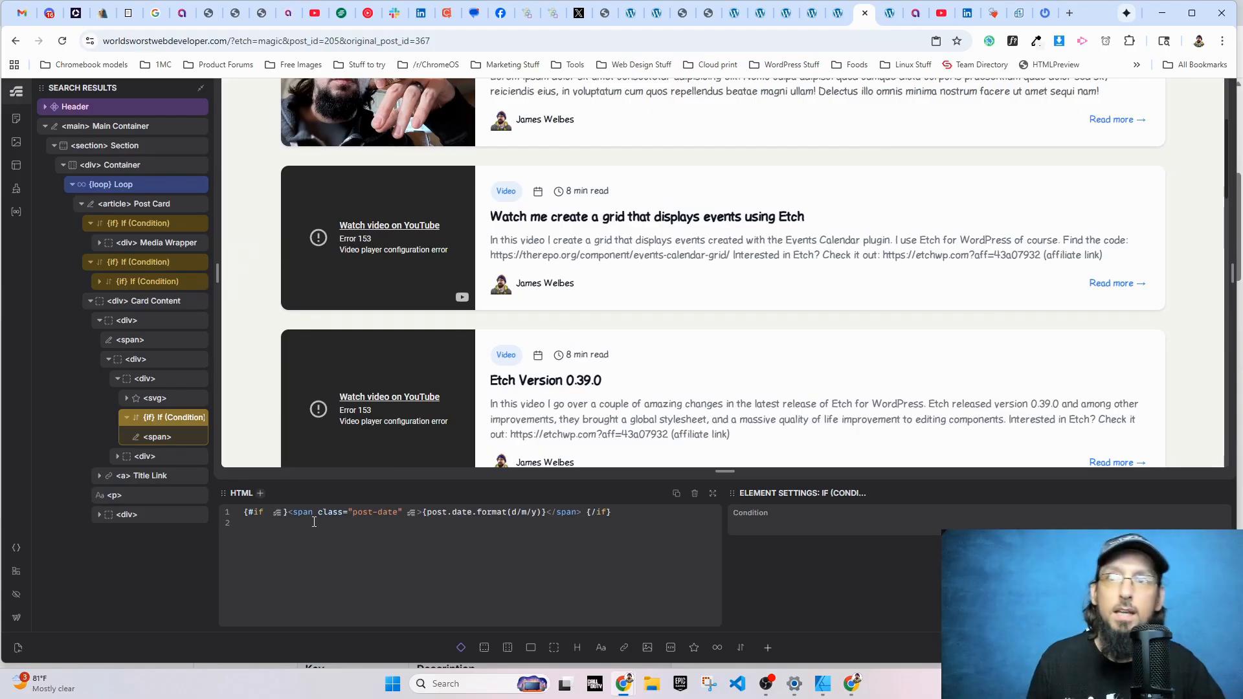
# - Set the date span's condition to !_yt_published_at in the HTML
pyautogui.write('_yt_published_at')
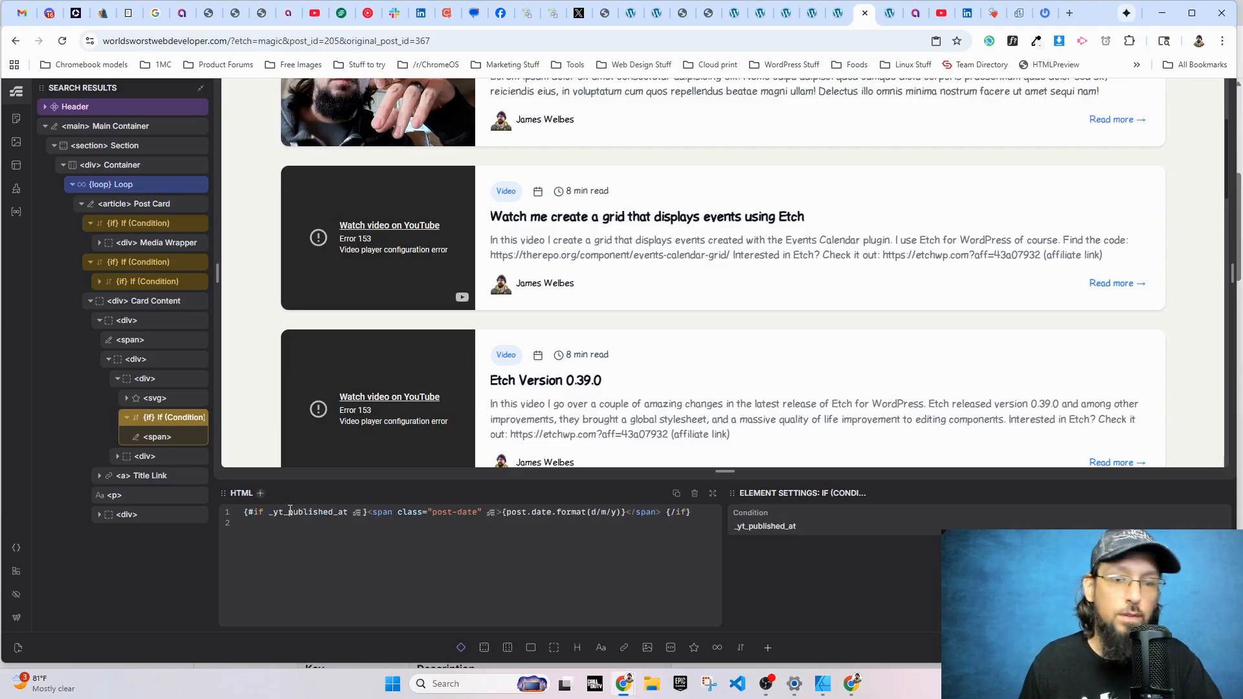
pyautogui.write('!')
pyautogui.press('Escape')
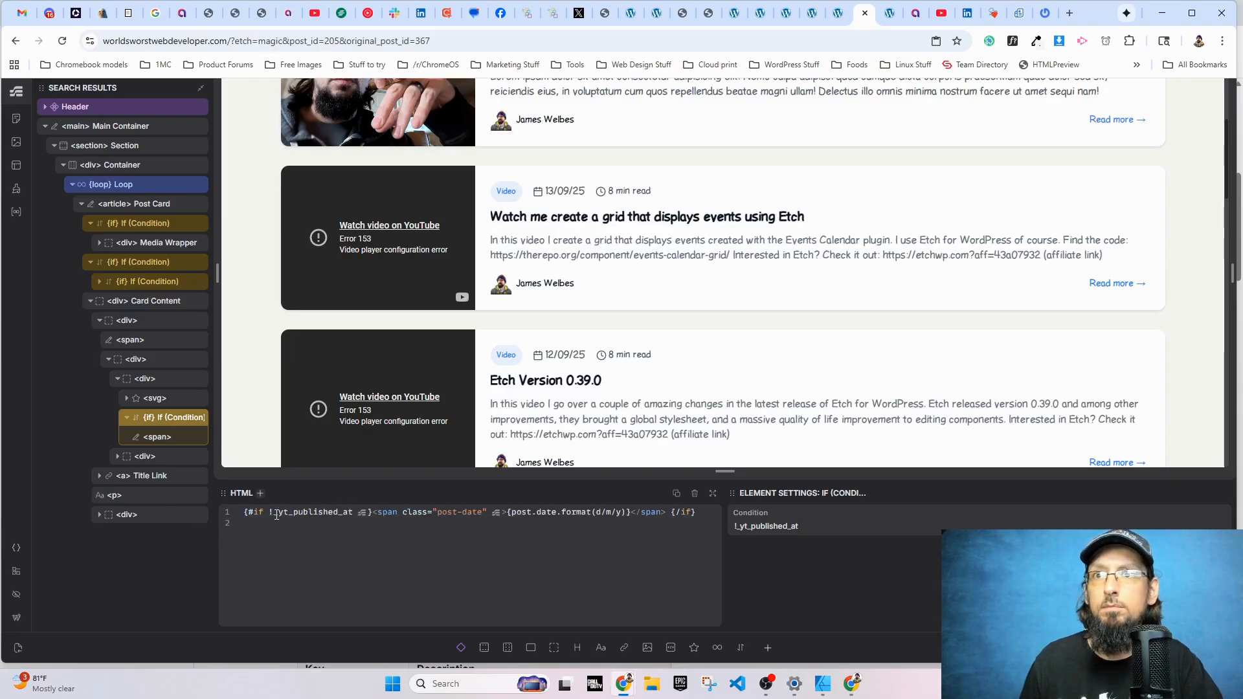
pyautogui.click(276, 515)
pyautogui.click(403, 512)
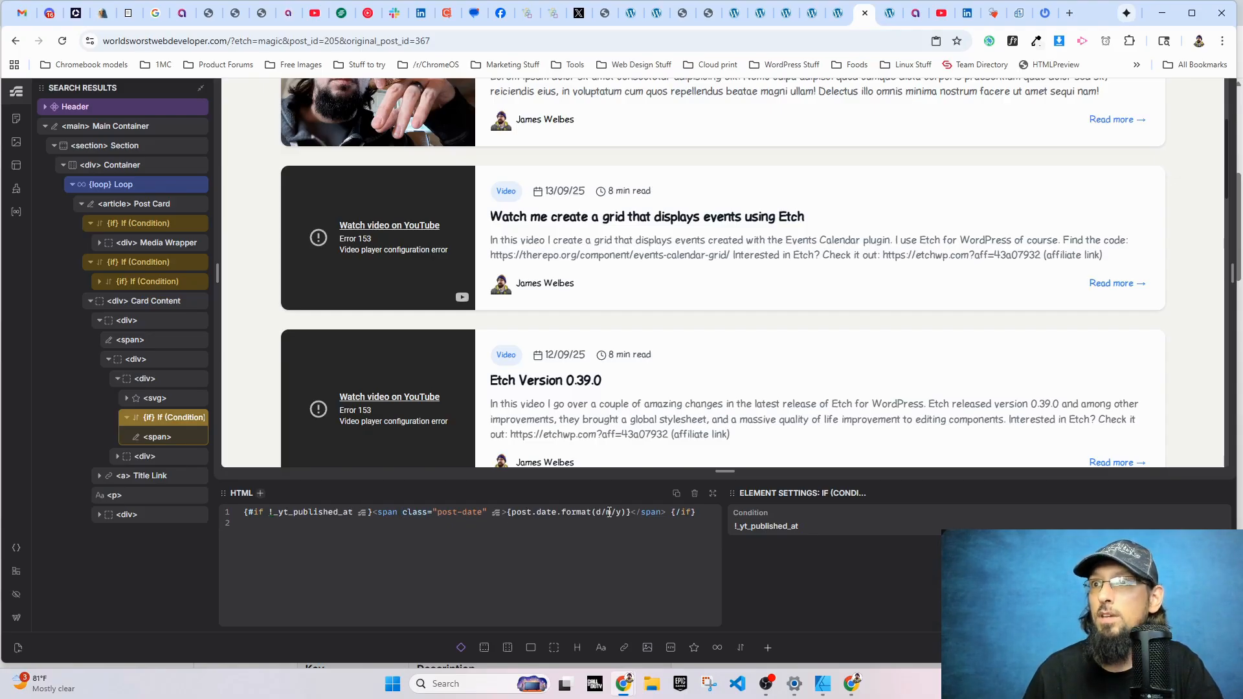
# - Correct the date condition's key so it reads !post.meta._yt_published_at
pyautogui.scroll(3, 588, 370)
pyautogui.scroll(-2, 564, 351)
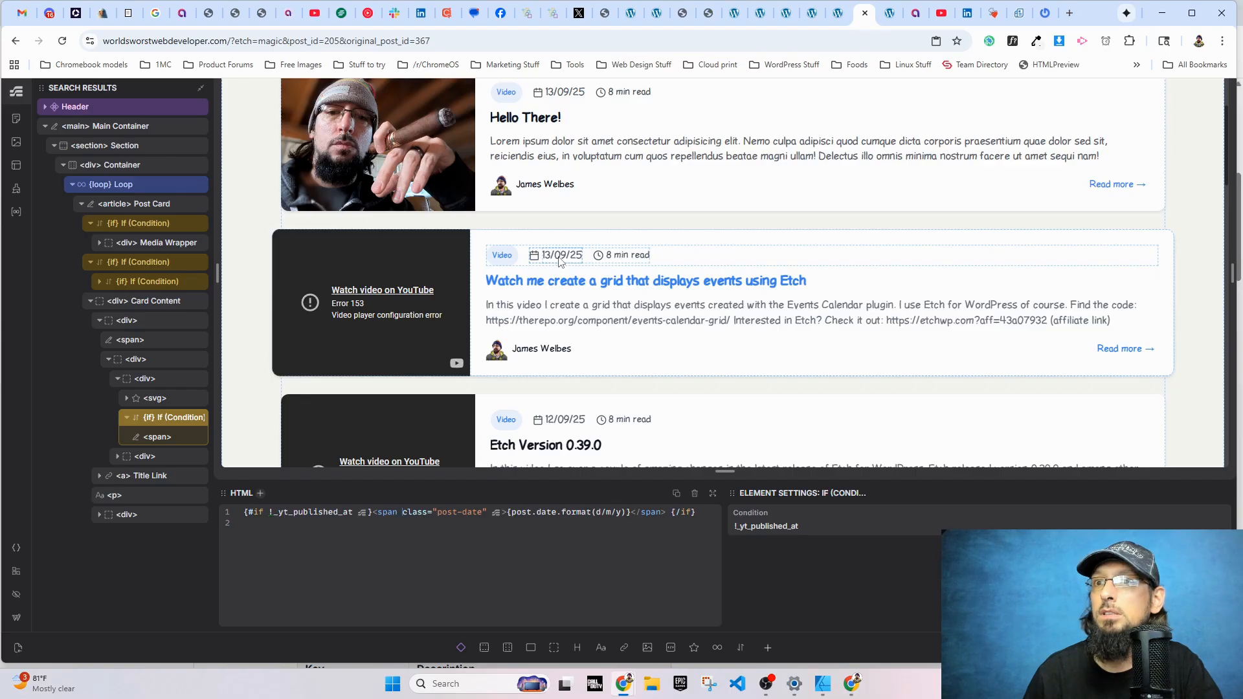
pyautogui.click(275, 512)
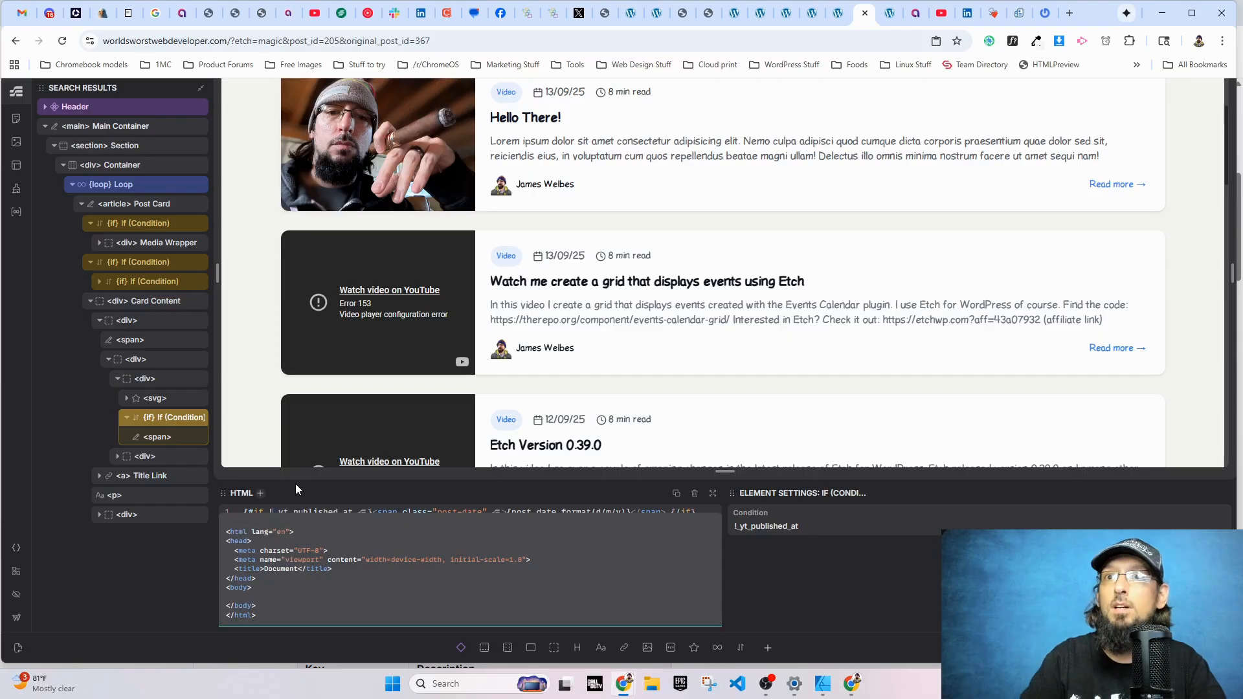
pyautogui.write('post.meta.')
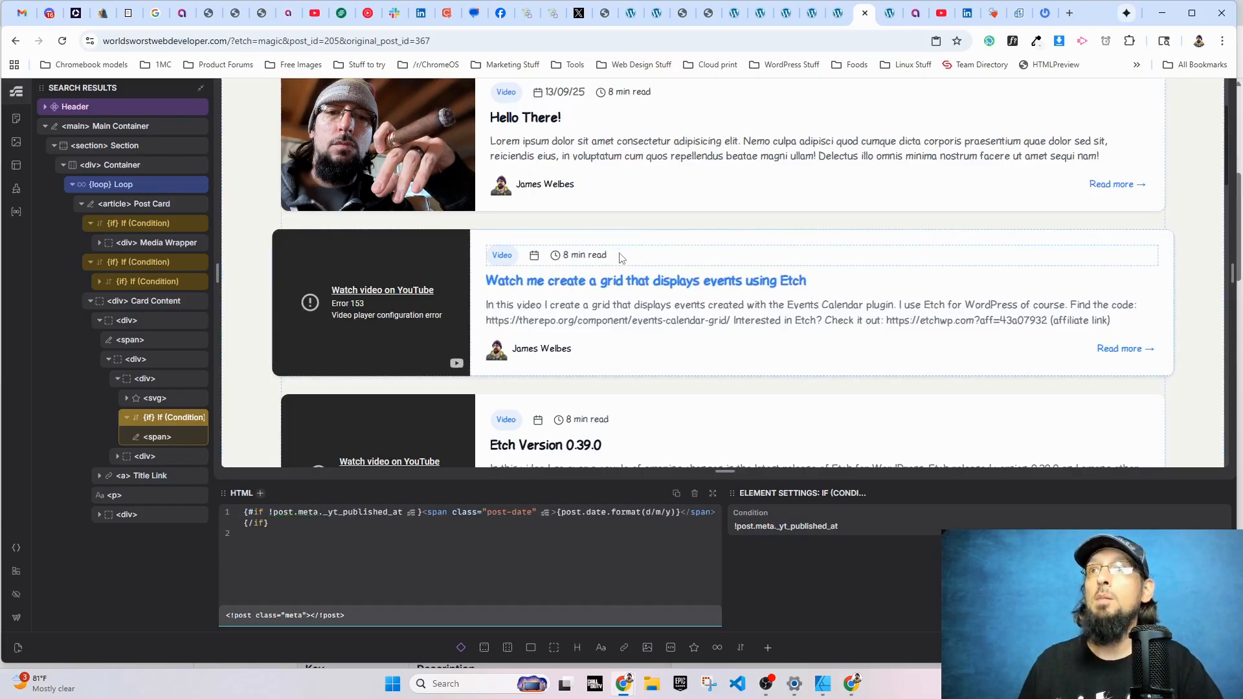
# - Duplicate the date condition and remove the negation from the copy so it checks post.meta._yt_published_at
pyautogui.scroll(1, 622, 258)
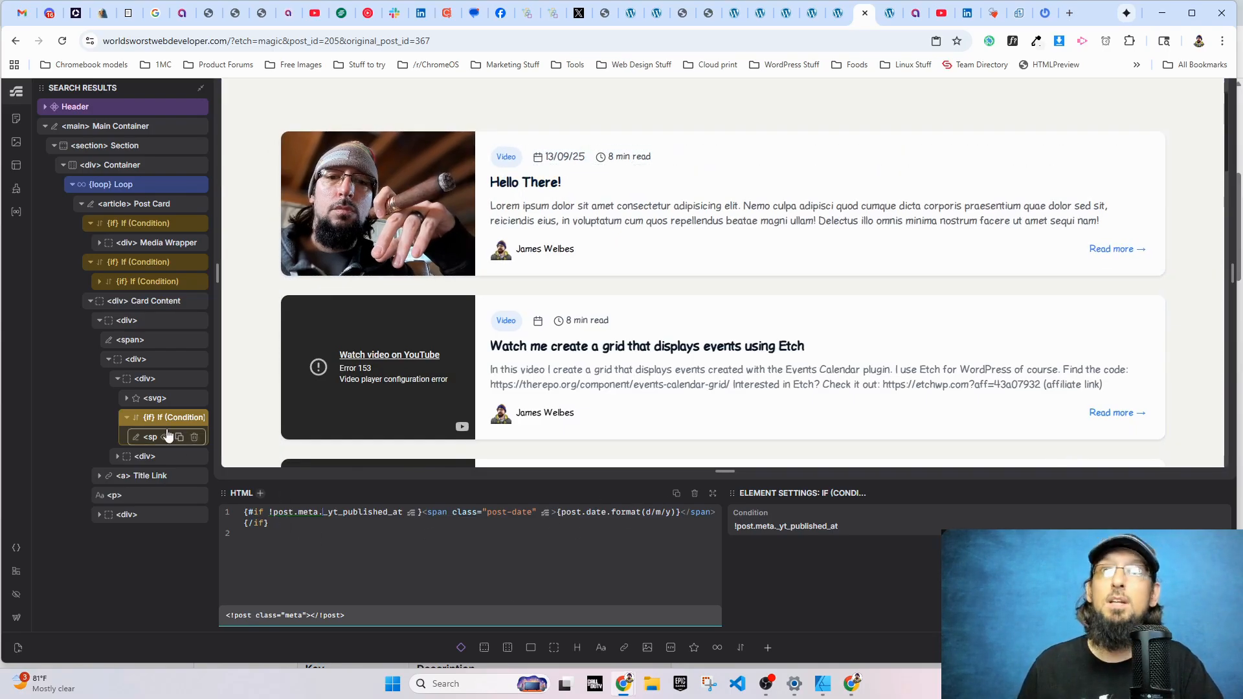
pyautogui.click(185, 419)
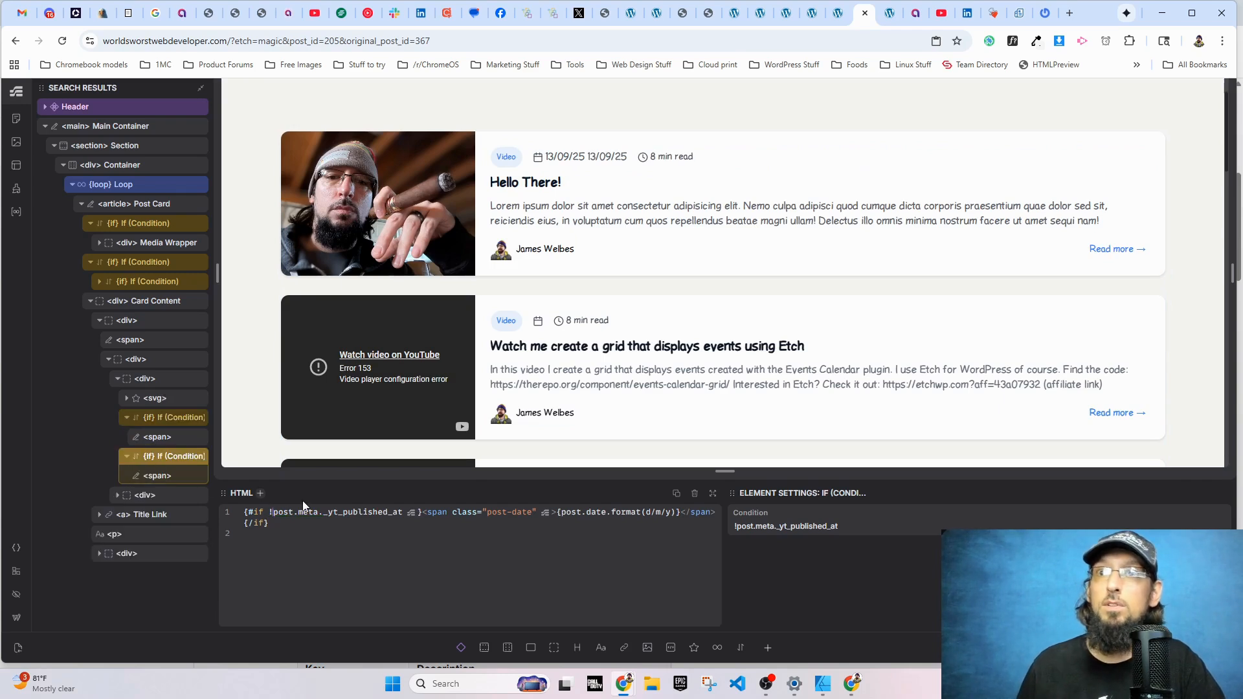
pyautogui.press('BackSpace')
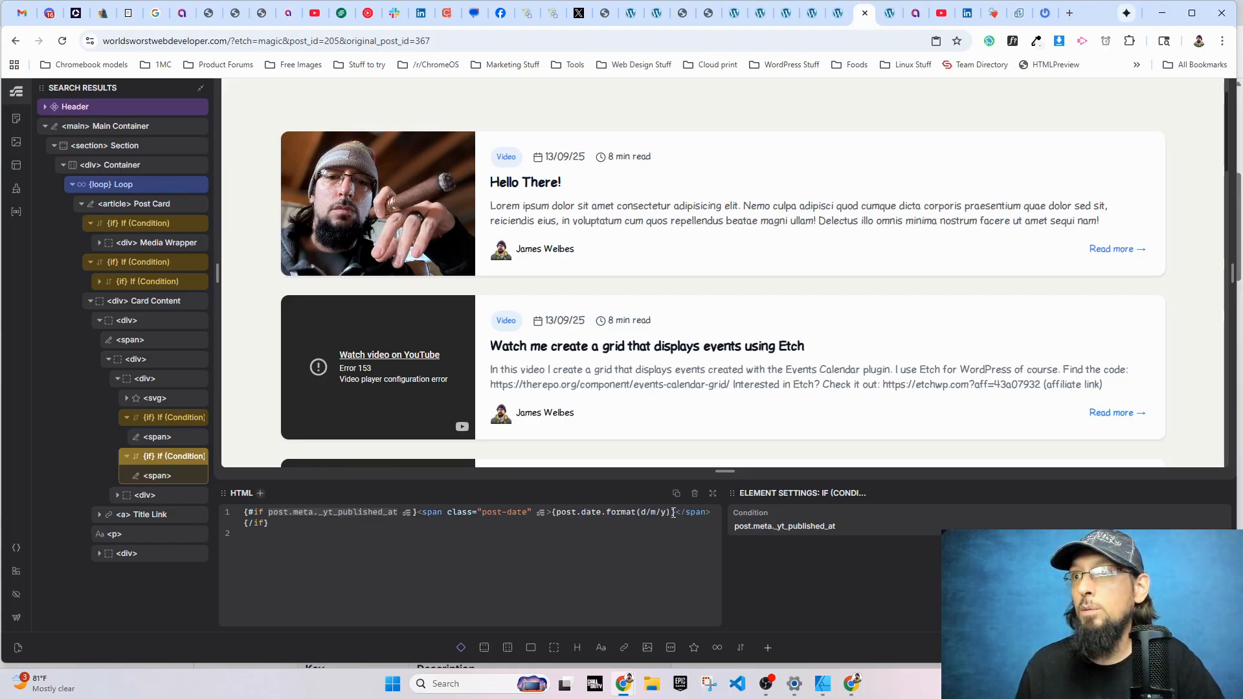
# - Replace the copied span's date value with {post.meta._yt_published_at.format(m/d/y)} and check the dates on the preview cards
pyautogui.write('post.meta._yt_published_at')
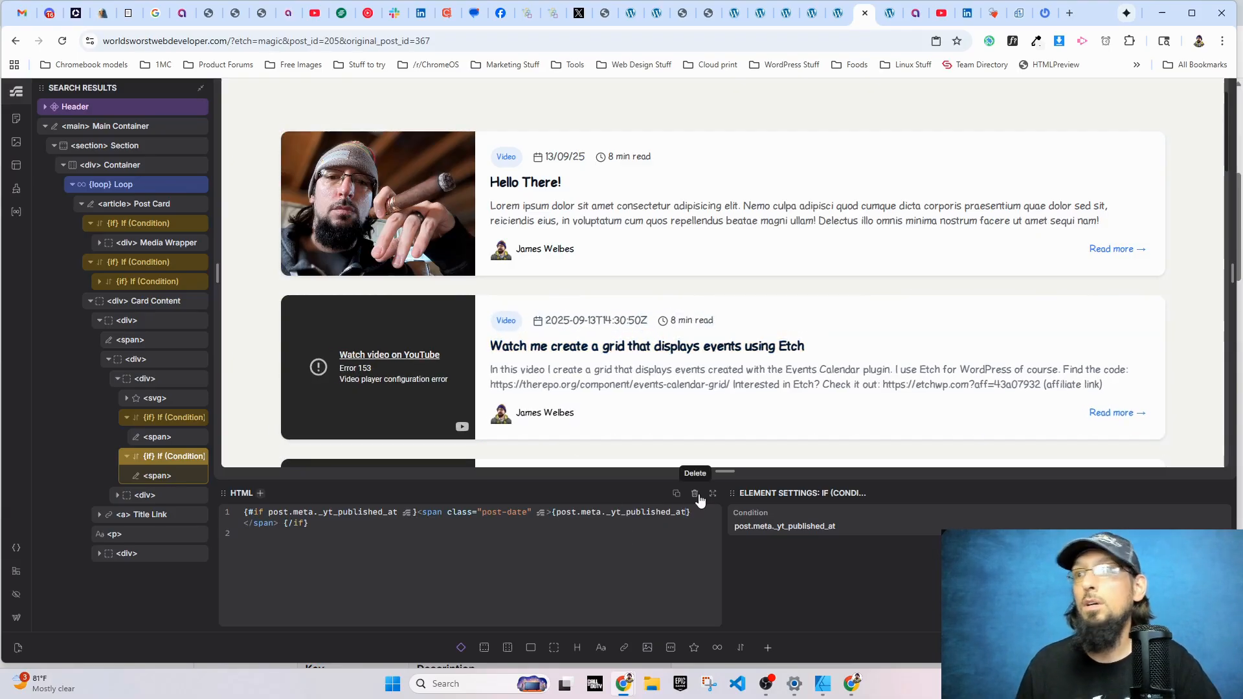
pyautogui.write('format(')
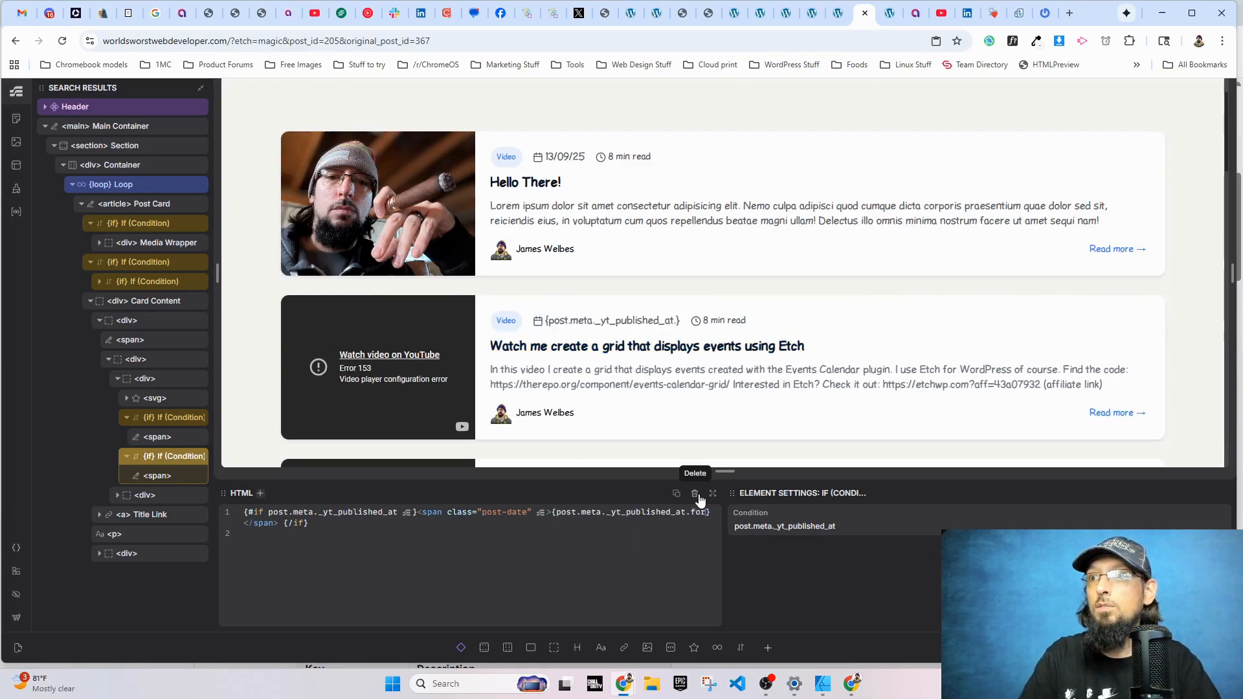
pyautogui.write('m')
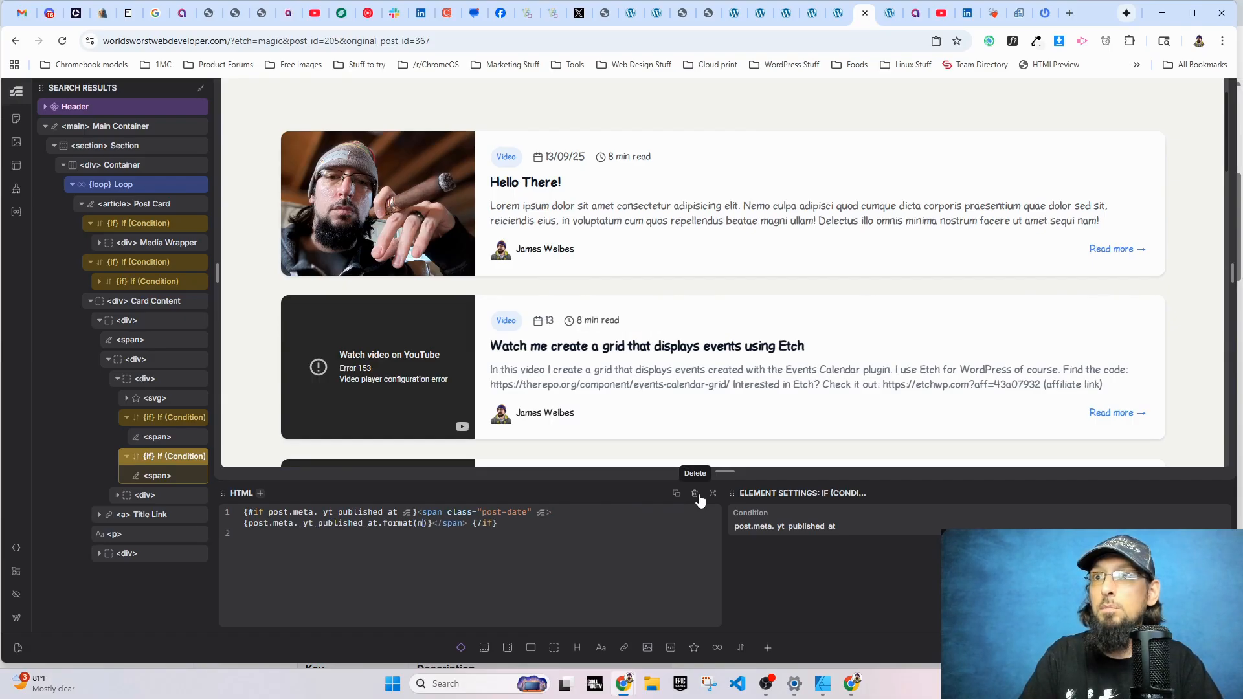
pyautogui.write('/d/y')
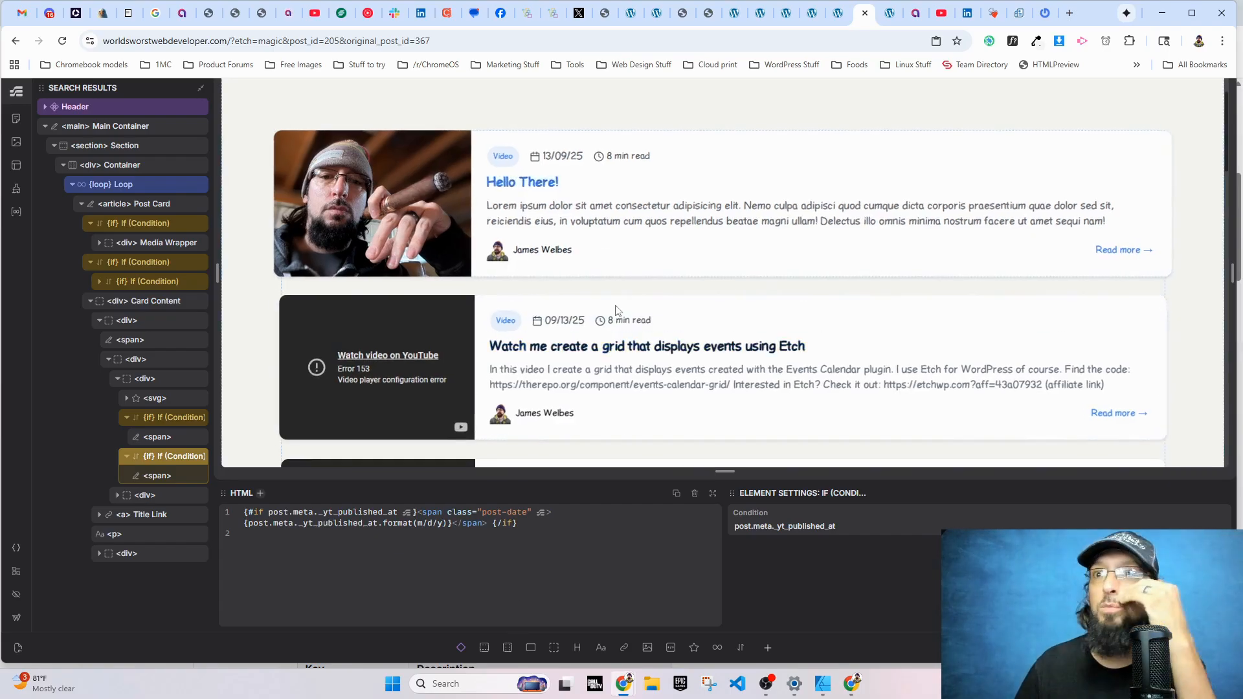
pyautogui.scroll(-3, 590, 253)
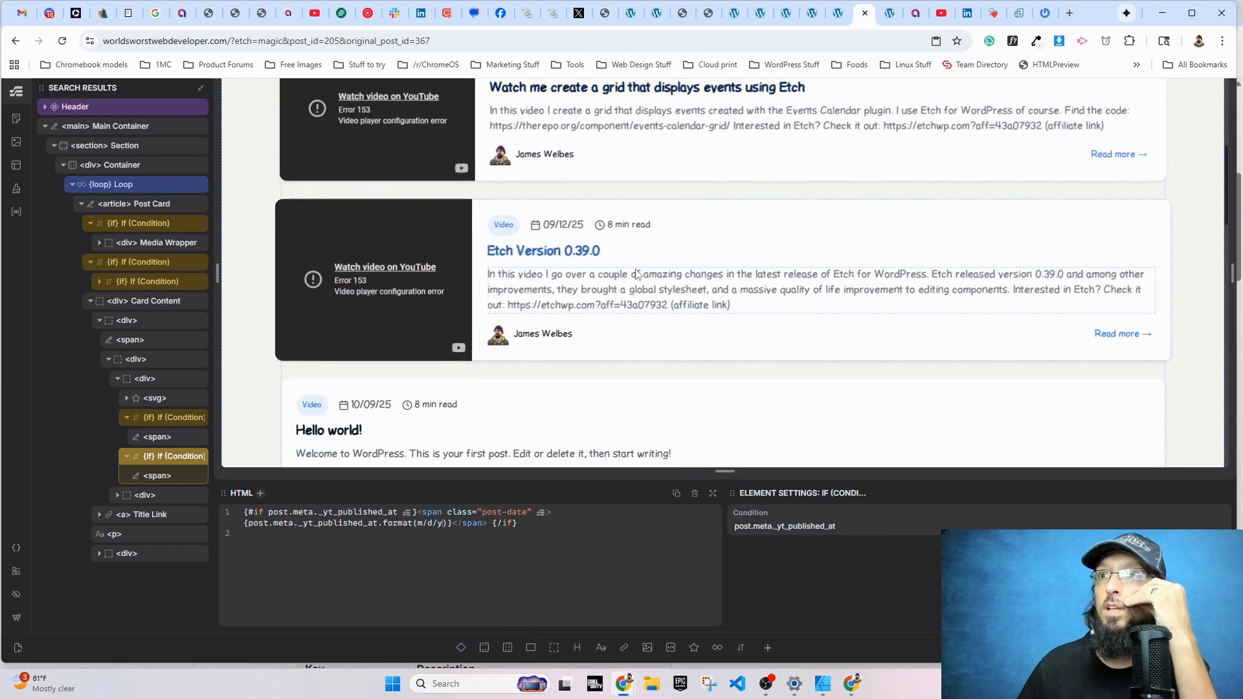
pyautogui.scroll(2, 589, 253)
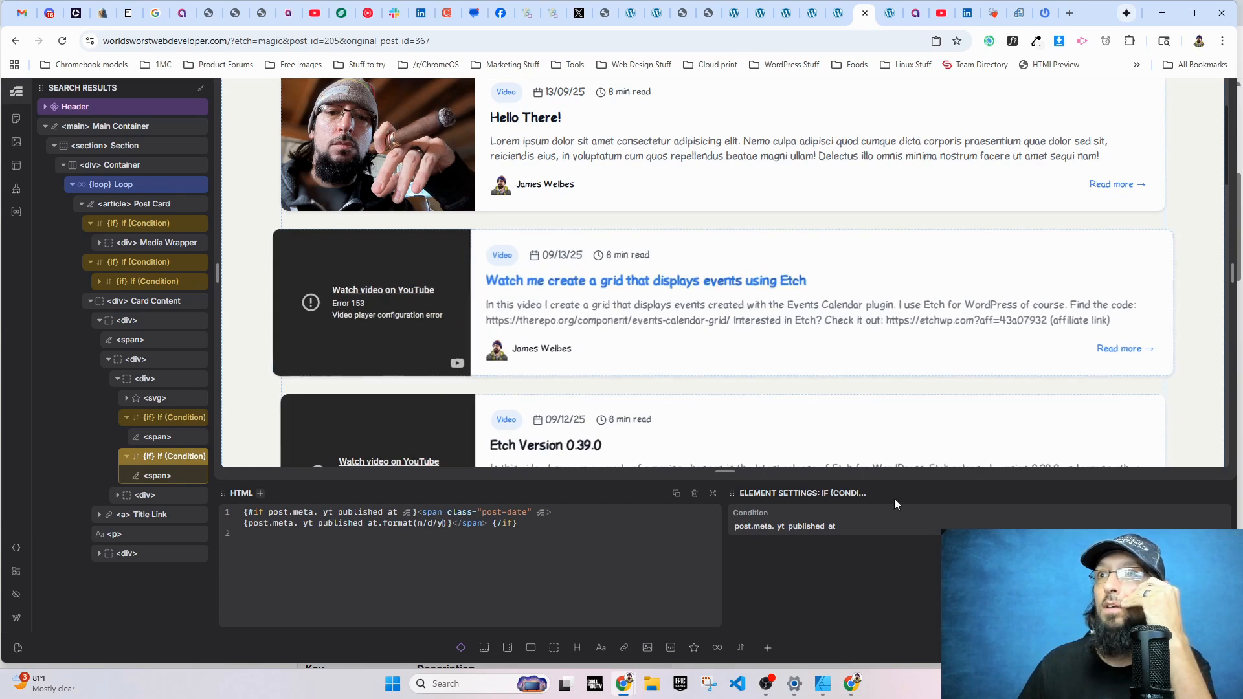
# - Switch to the live site, search for "a" and compare the date formats on the result cards
pyautogui.click(891, 13)
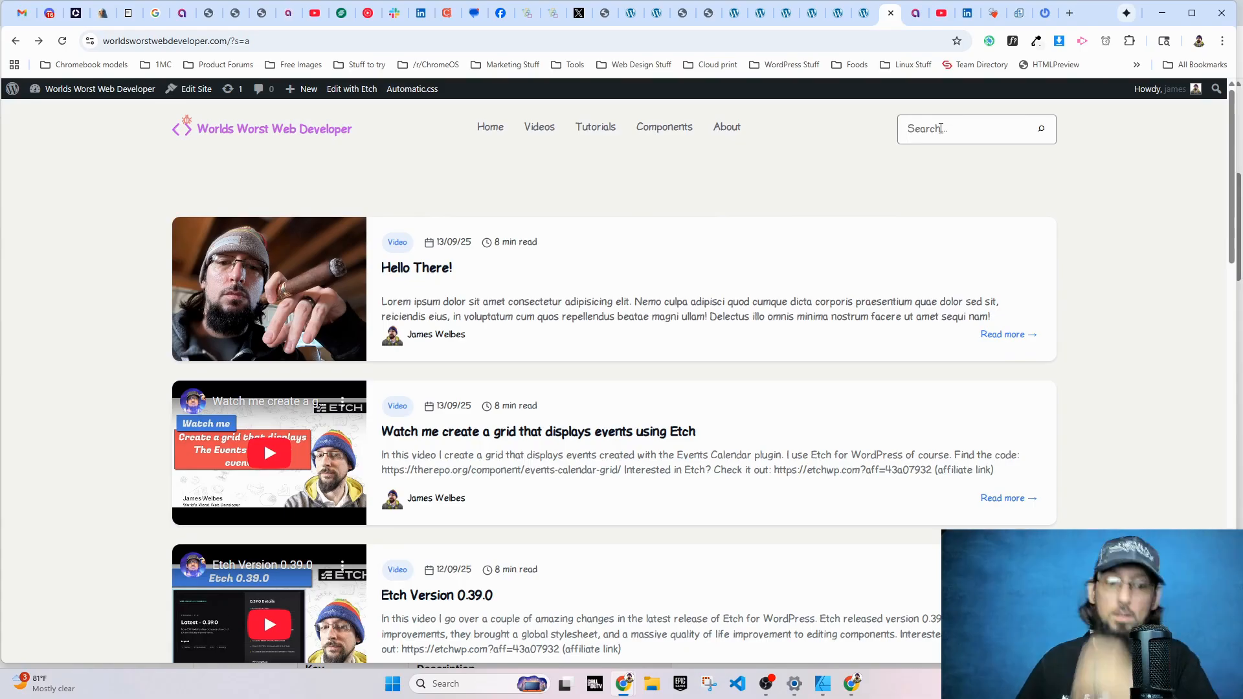
pyautogui.write('a')
pyautogui.press('Return')
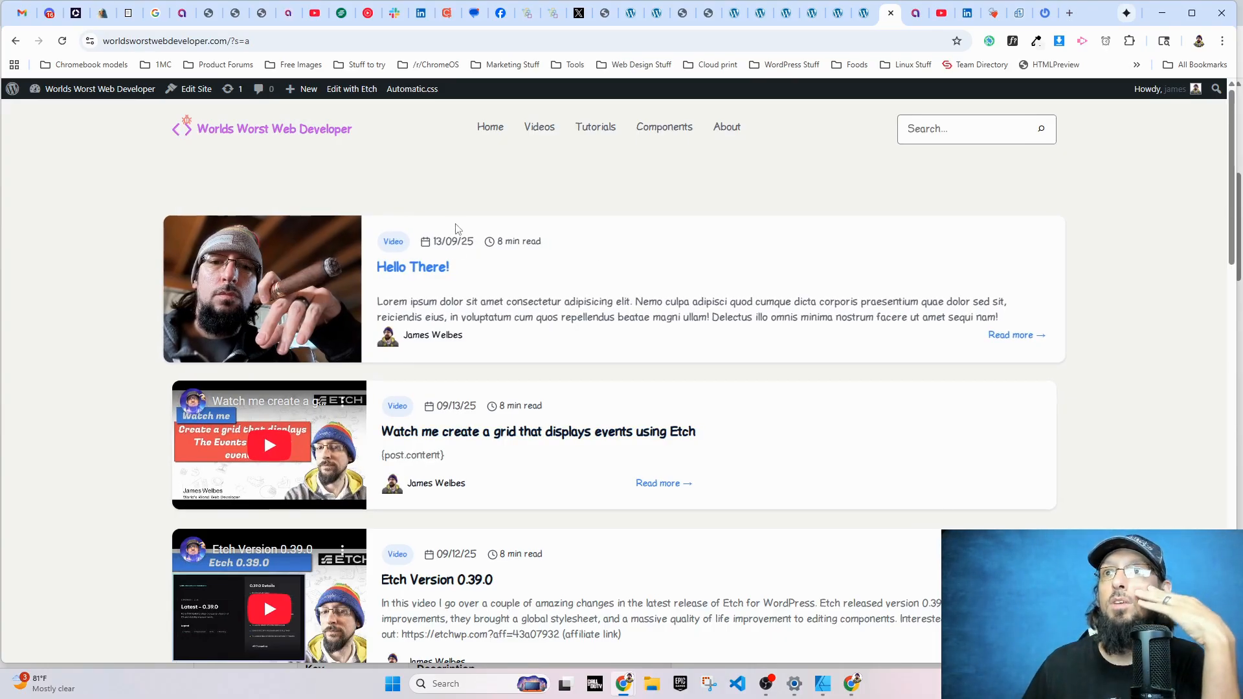
pyautogui.doubleClick(444, 241)
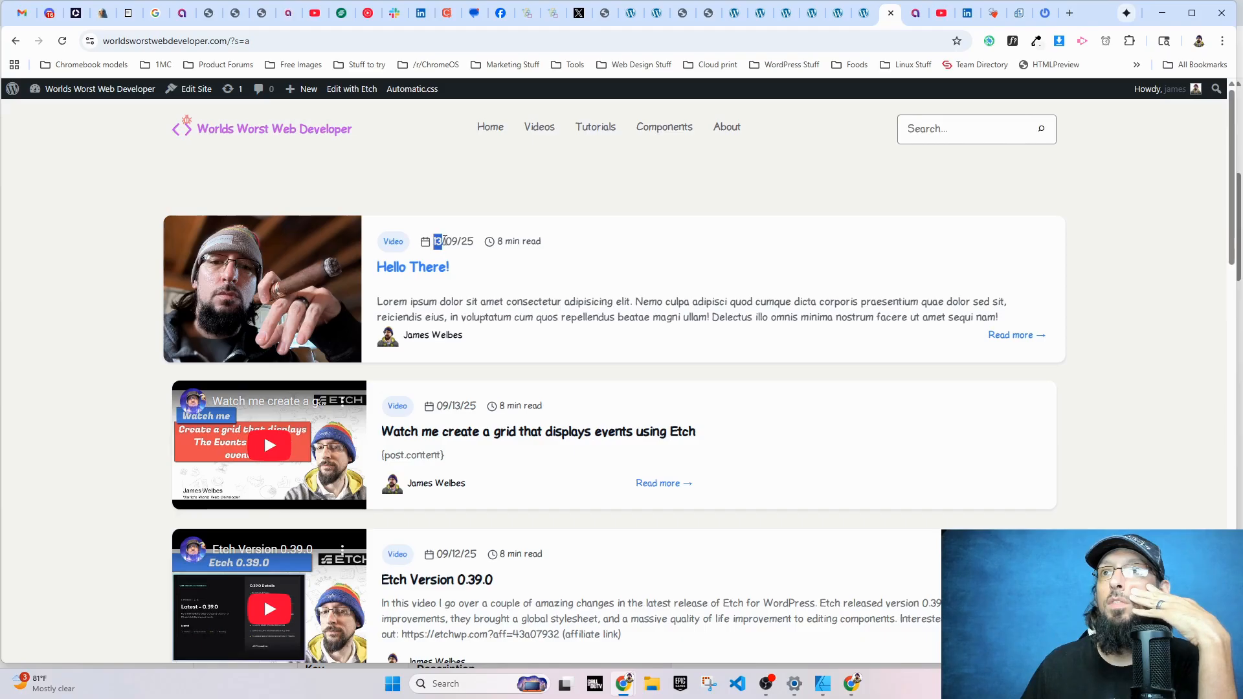
pyautogui.click(444, 241)
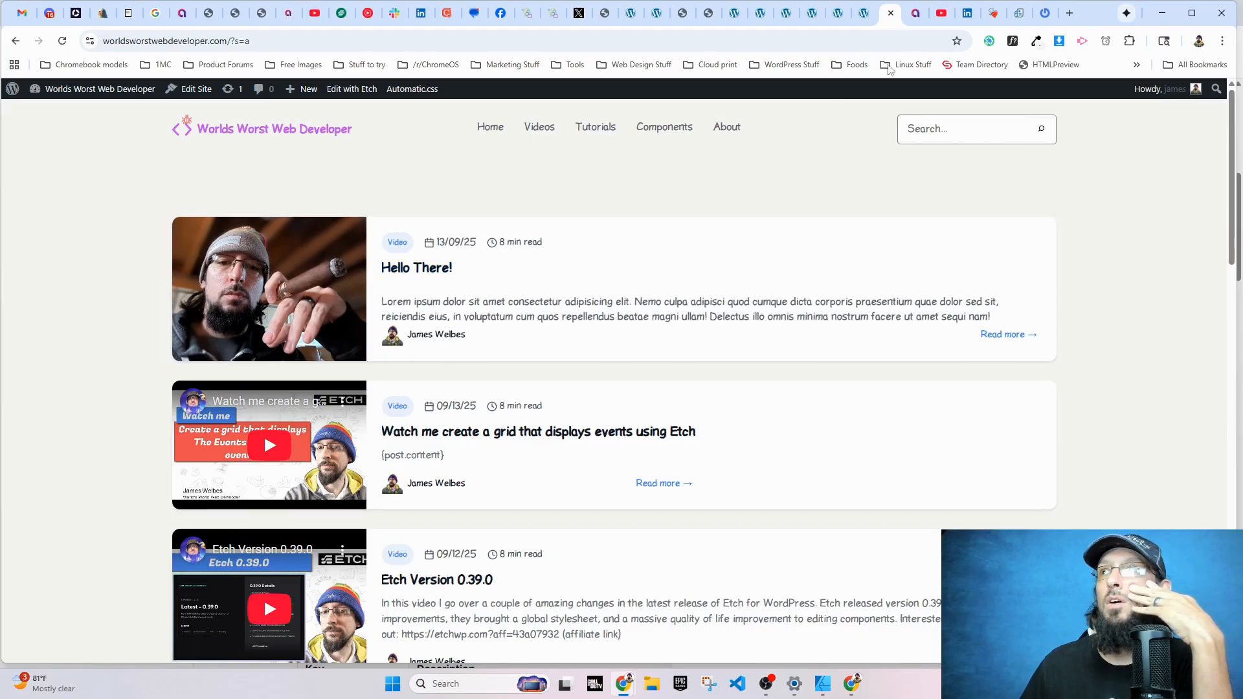
# - Switch back to the Etch template and change the post date format in the !post.meta._yt_published_at condition to m/d/y
pyautogui.click(864, 13)
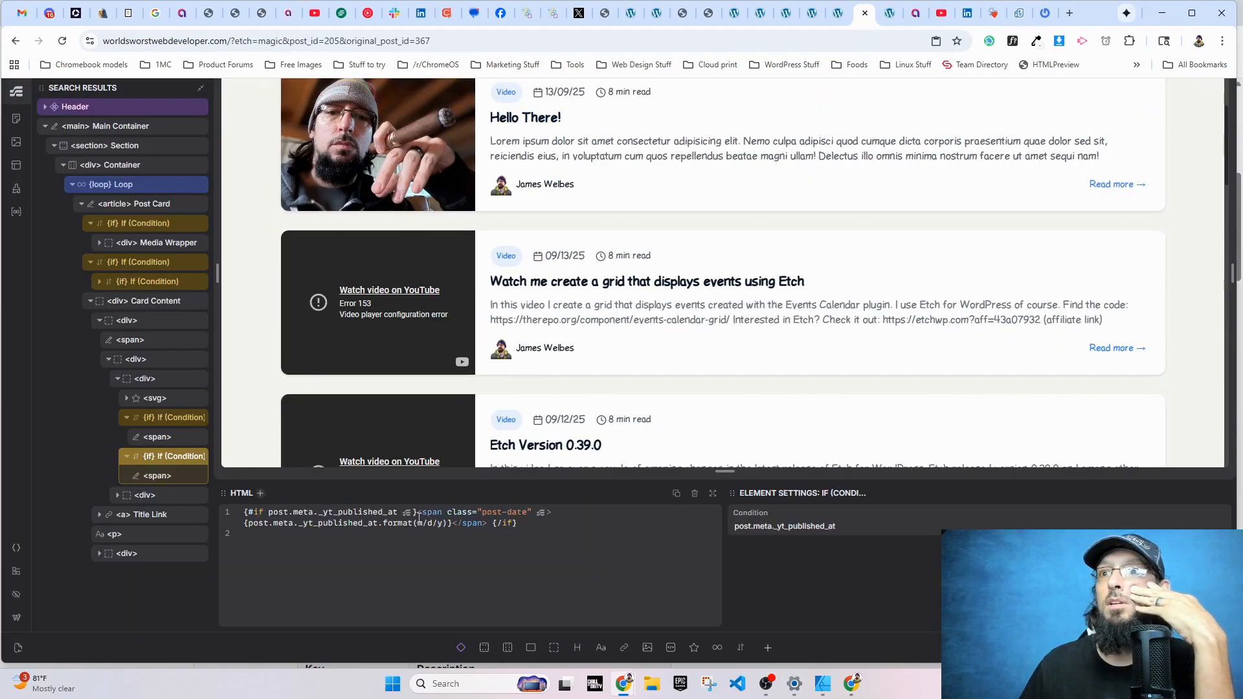
pyautogui.click(556, 87)
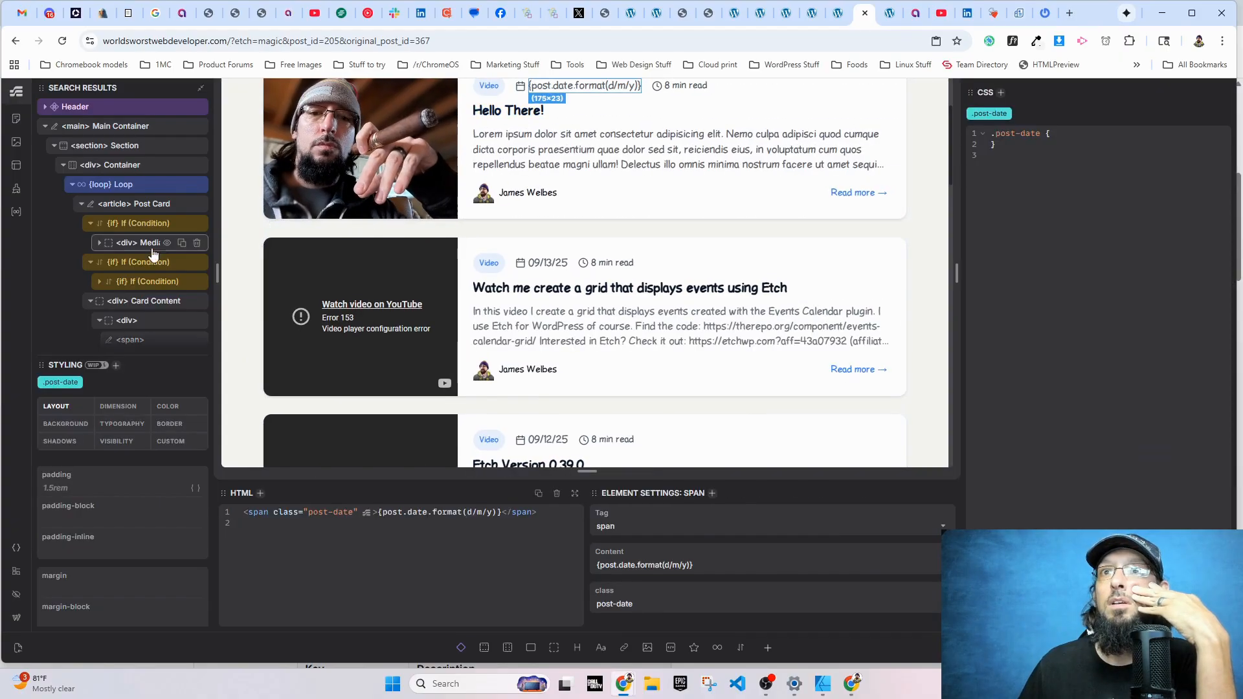
pyautogui.scroll(-4, 141, 272)
pyautogui.click(160, 190)
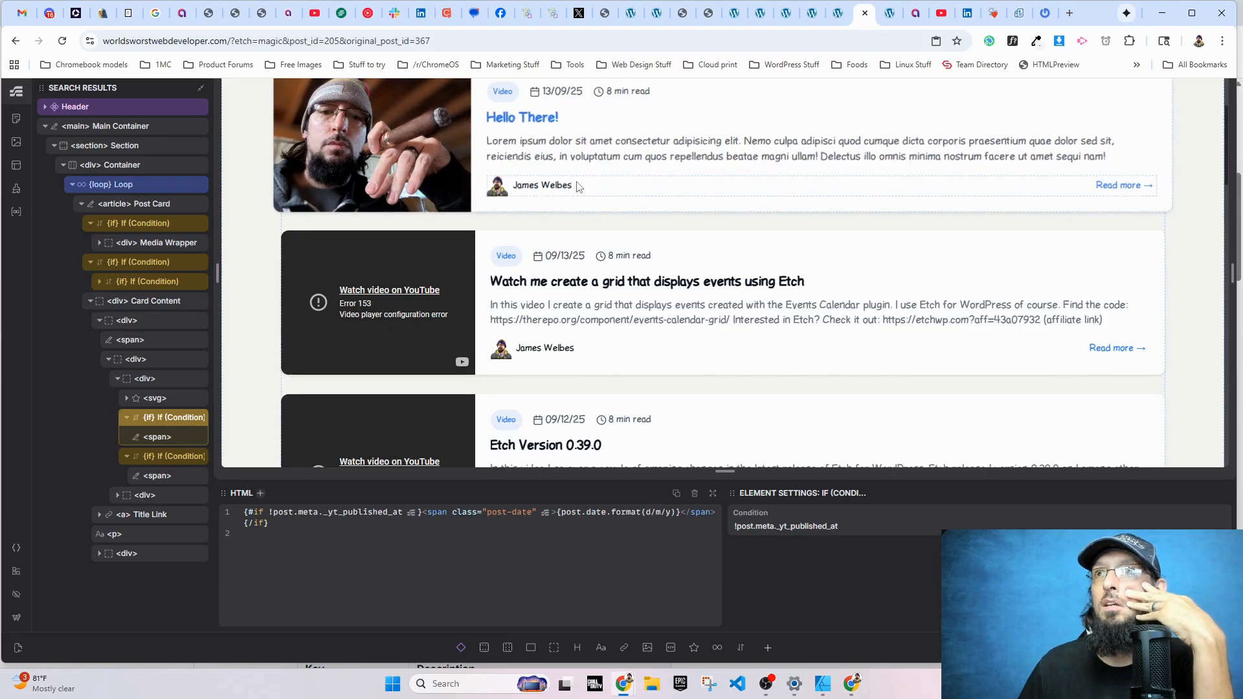
pyautogui.scroll(2, 545, 225)
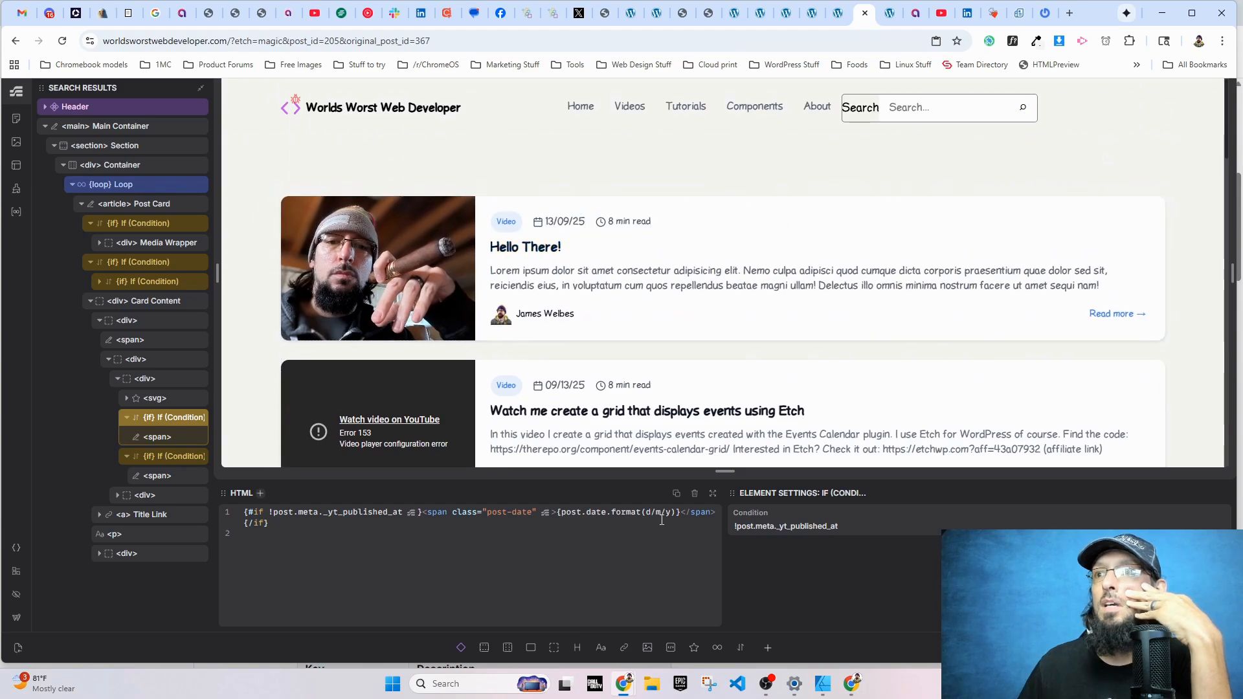
pyautogui.press('BackSpace')
pyautogui.press('BackSpace')
pyautogui.press('BackSpace')
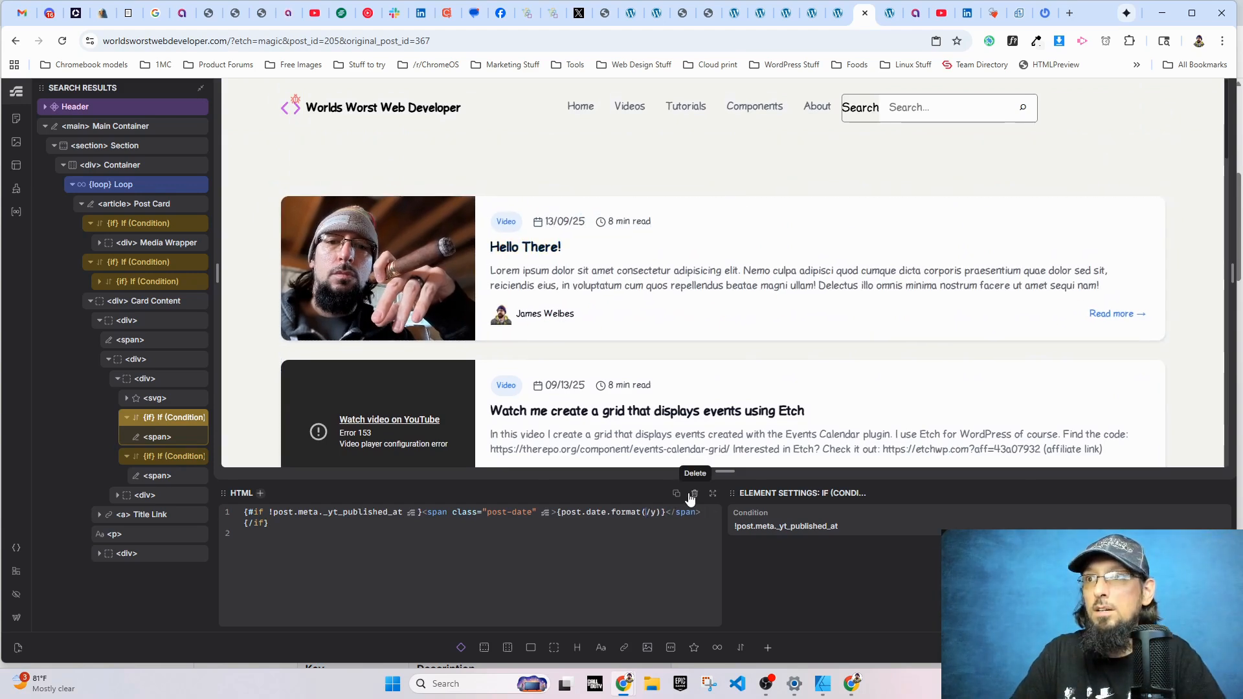
pyautogui.write('m/d')
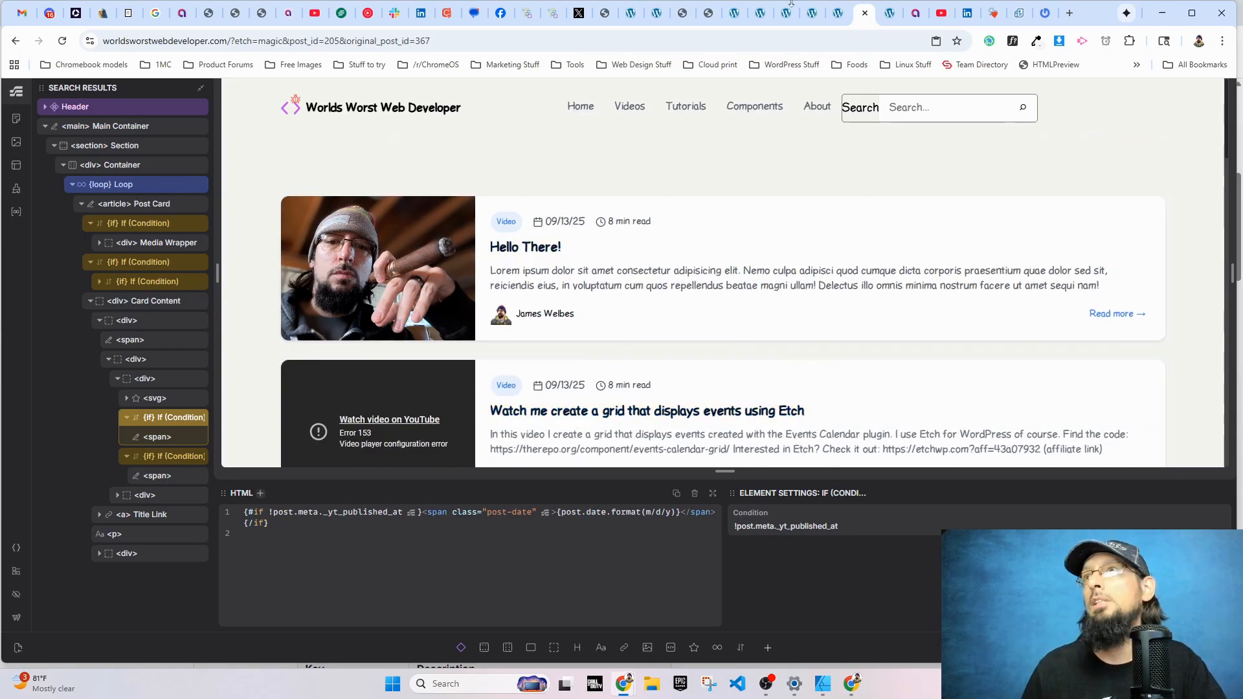
# - Refresh the live search results and compare the date formats across the regular post and YouTube video cards
pyautogui.click(890, 13)
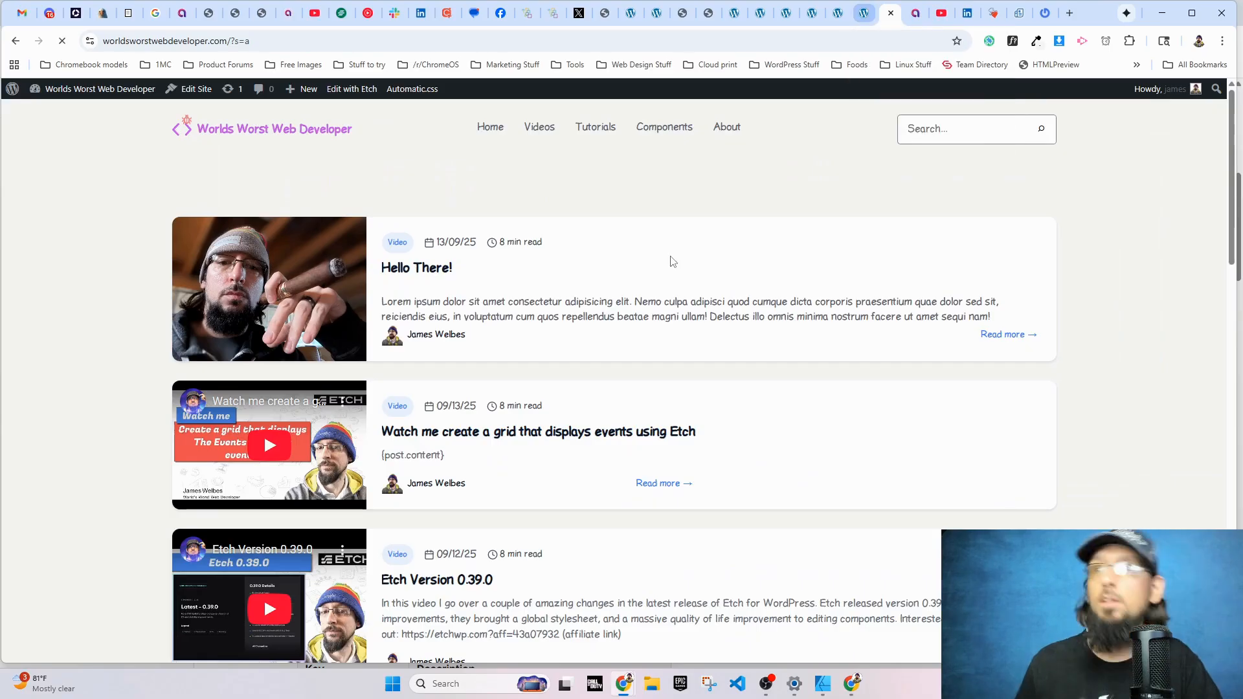
pyautogui.moveTo(440, 241); pyautogui.dragTo(472, 241)
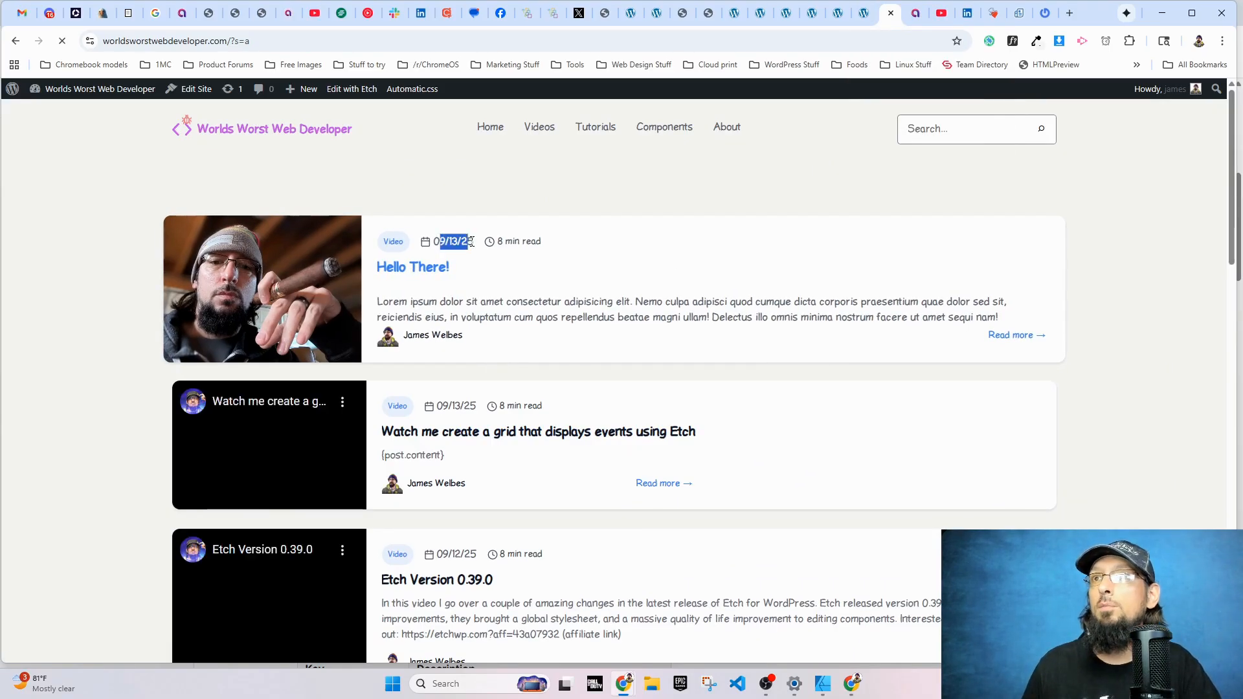
pyautogui.moveTo(446, 405); pyautogui.dragTo(468, 406)
pyautogui.scroll(-1, 467, 415)
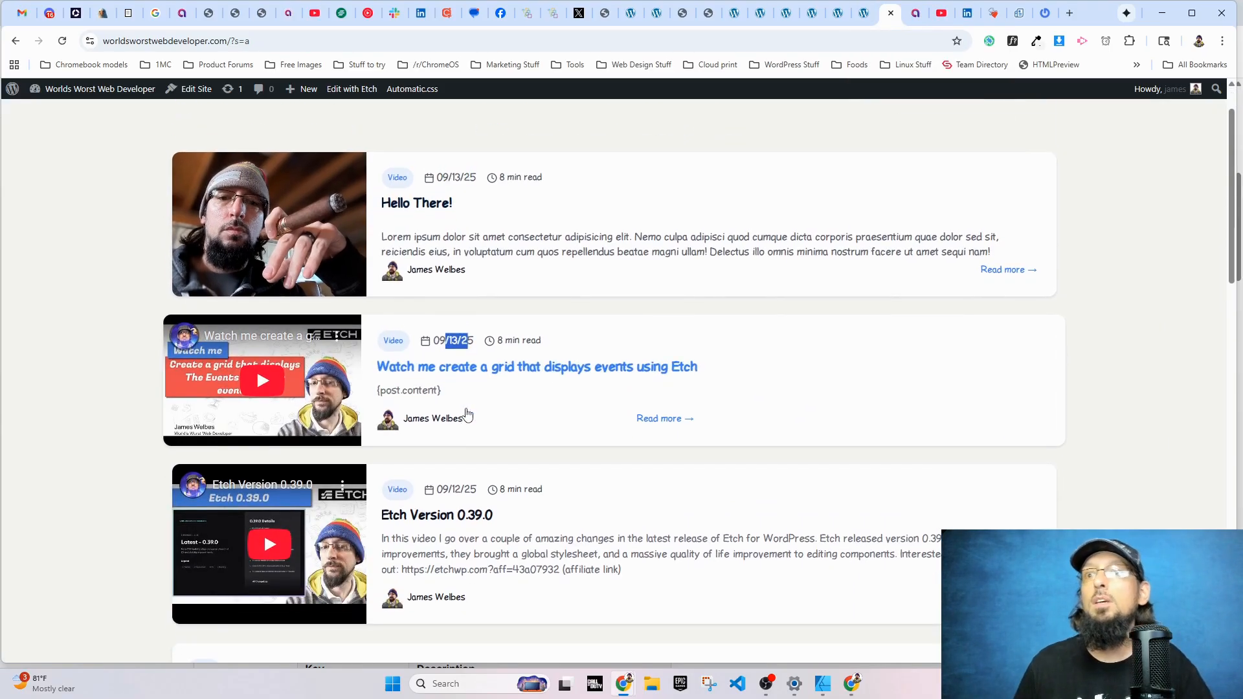
pyautogui.click(459, 502)
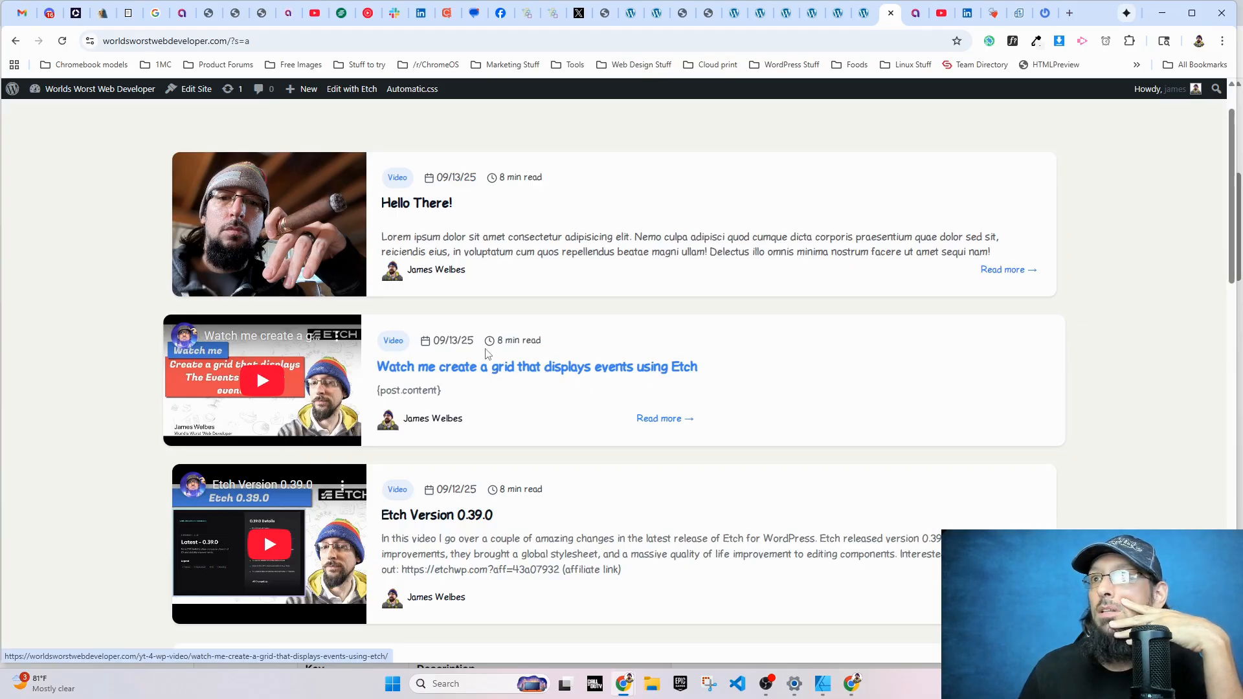
pyautogui.moveTo(475, 341); pyautogui.dragTo(452, 336)
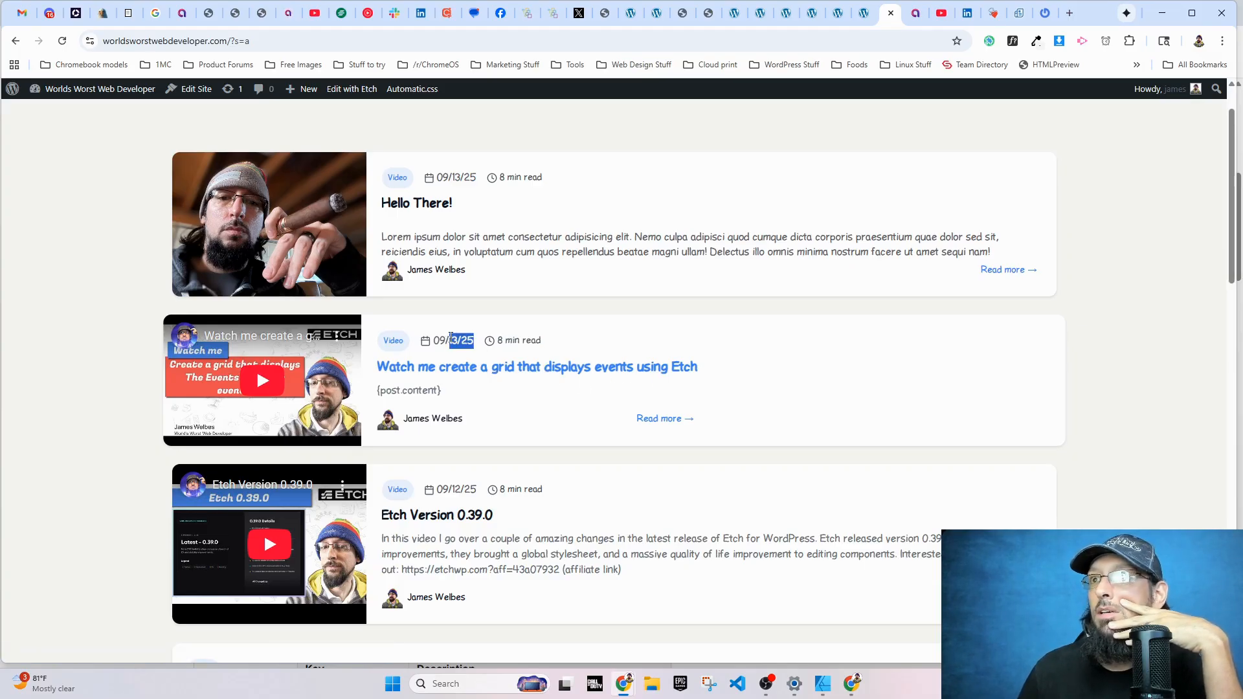
pyautogui.click(452, 337)
pyautogui.moveTo(468, 489); pyautogui.dragTo(433, 490)
pyautogui.scroll(-2, 437, 507)
pyautogui.scroll(-5, 438, 507)
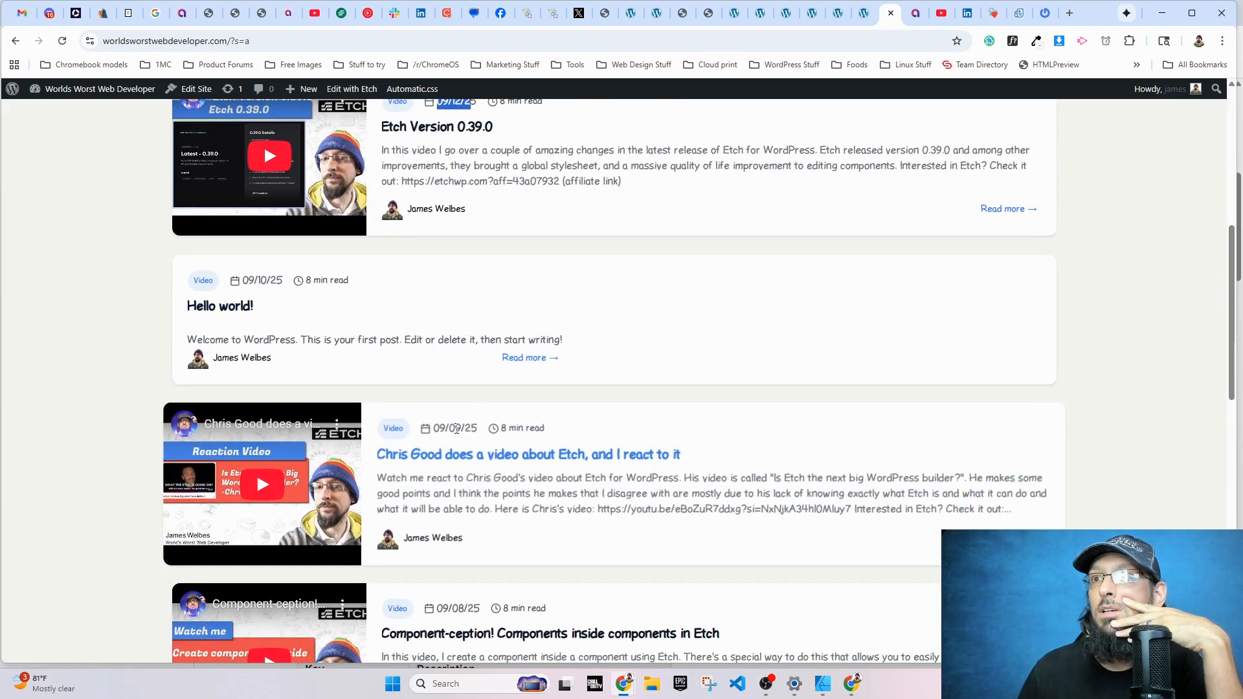
pyautogui.moveTo(450, 429); pyautogui.dragTo(466, 428)
pyautogui.scroll(7, 457, 295)
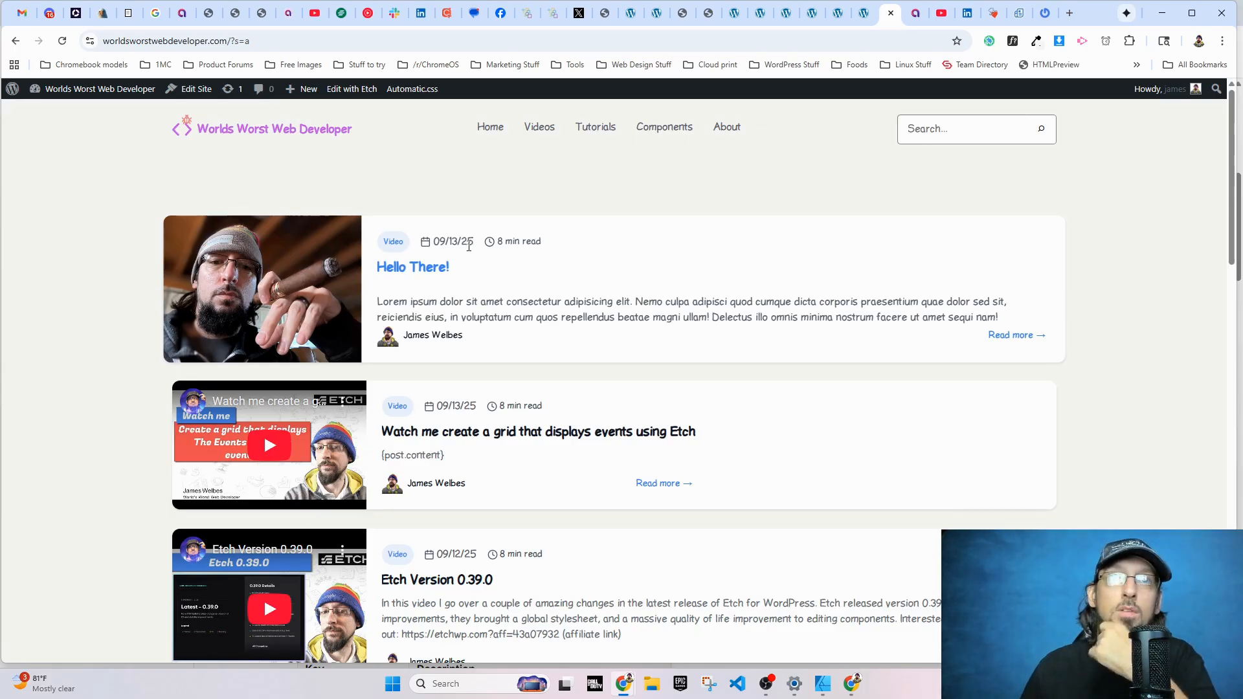
# - Compare the date on the "Hello There!" post card with the date on the "Watch me create a grid" video card
pyautogui.moveTo(484, 240)
pyautogui.mouseDown()
pyautogui.moveTo(439, 237)
pyautogui.moveTo(477, 247)
pyautogui.mouseUp()
pyautogui.click(436, 239)
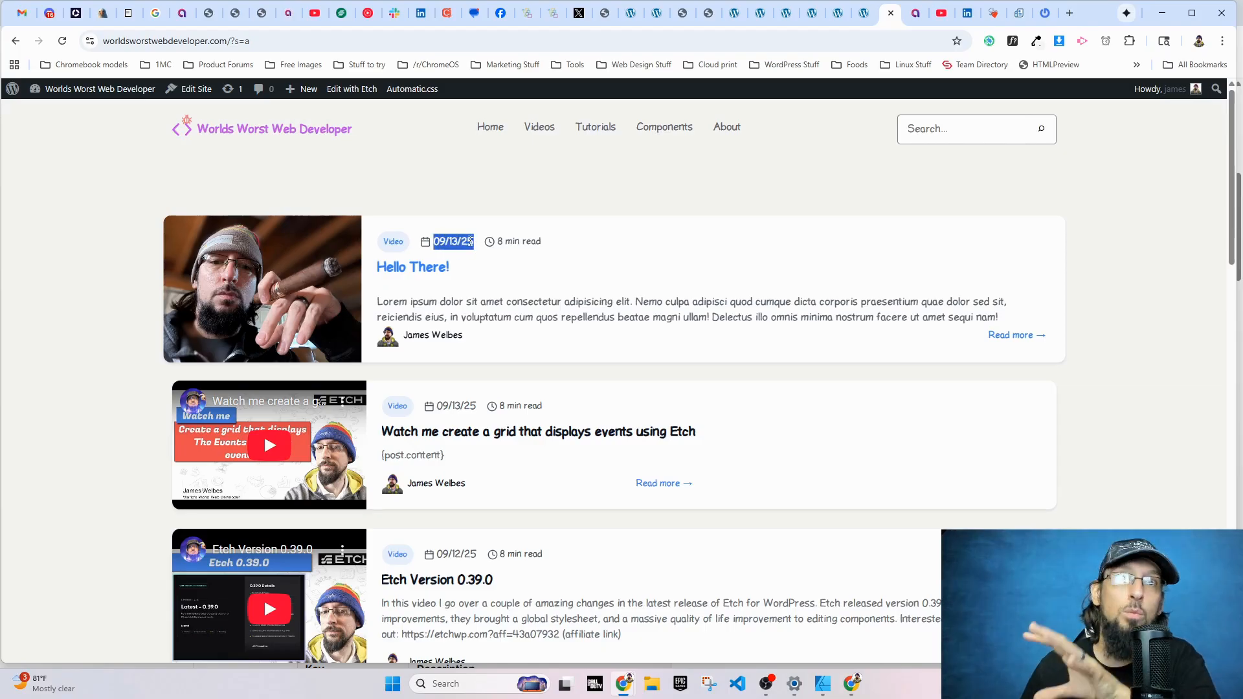
pyautogui.scroll(-3, 415, 332)
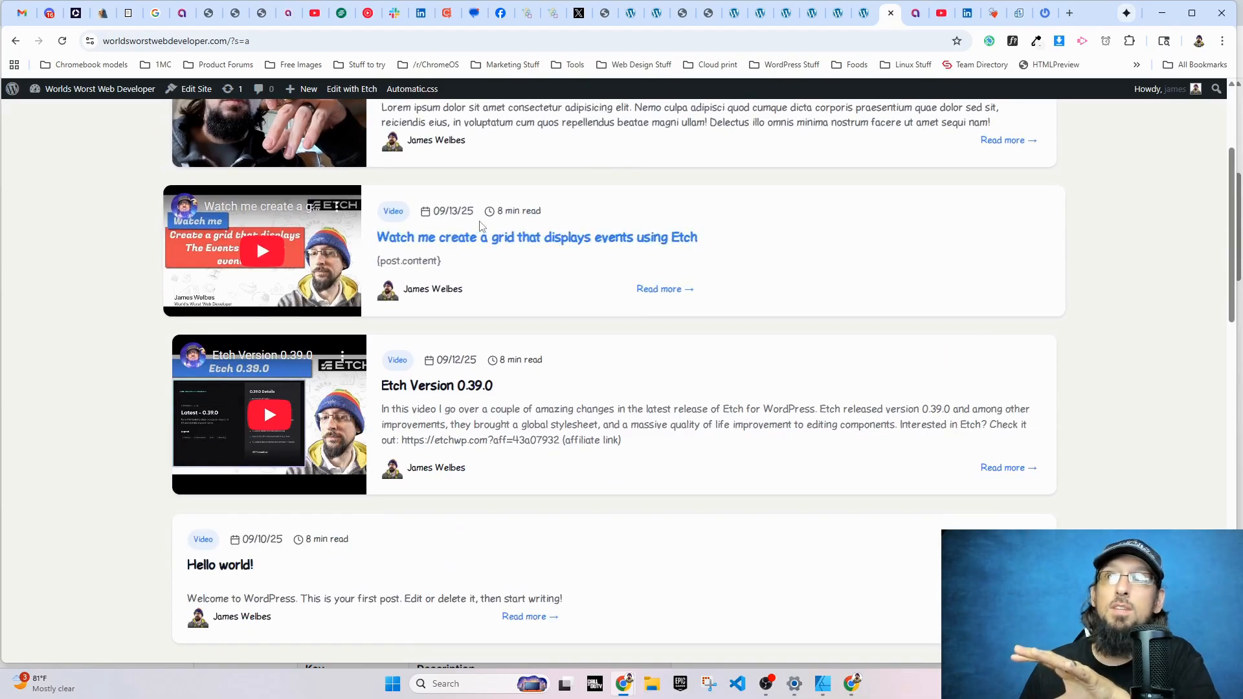
pyautogui.moveTo(473, 210); pyautogui.dragTo(444, 208)
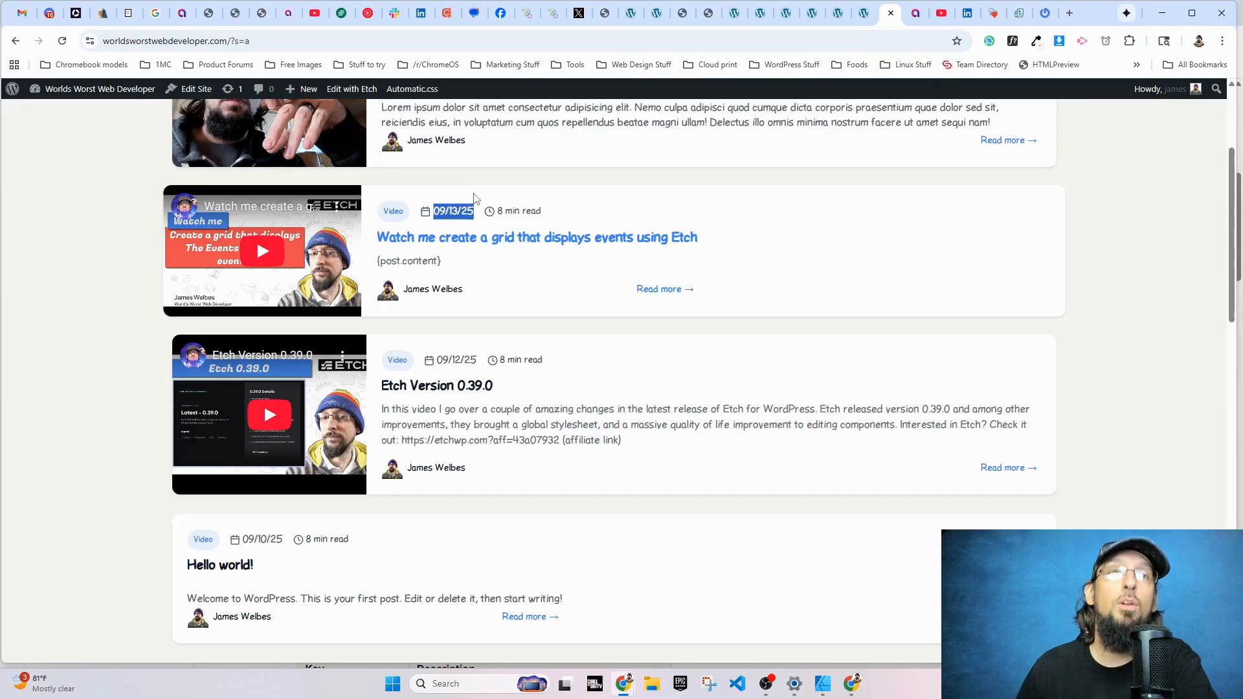
pyautogui.click(470, 215)
pyautogui.scroll(3, 471, 215)
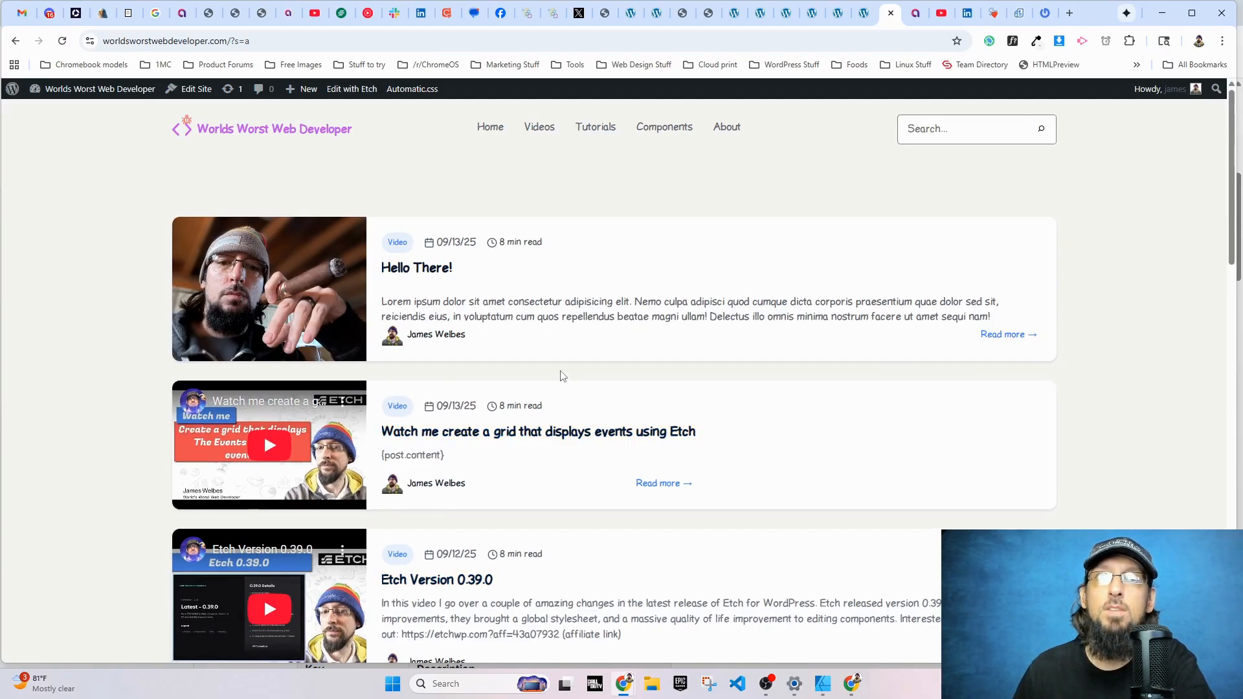
pyautogui.moveTo(431, 241); pyautogui.dragTo(478, 247)
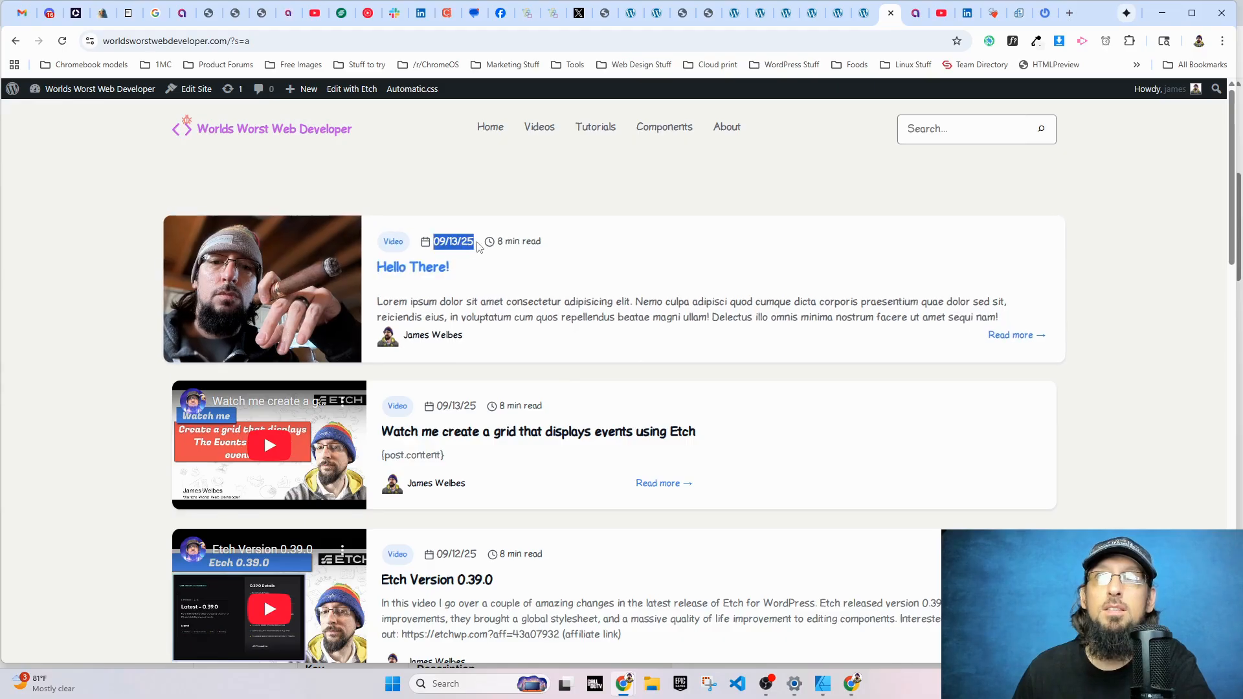
pyautogui.moveTo(433, 406); pyautogui.dragTo(483, 409)
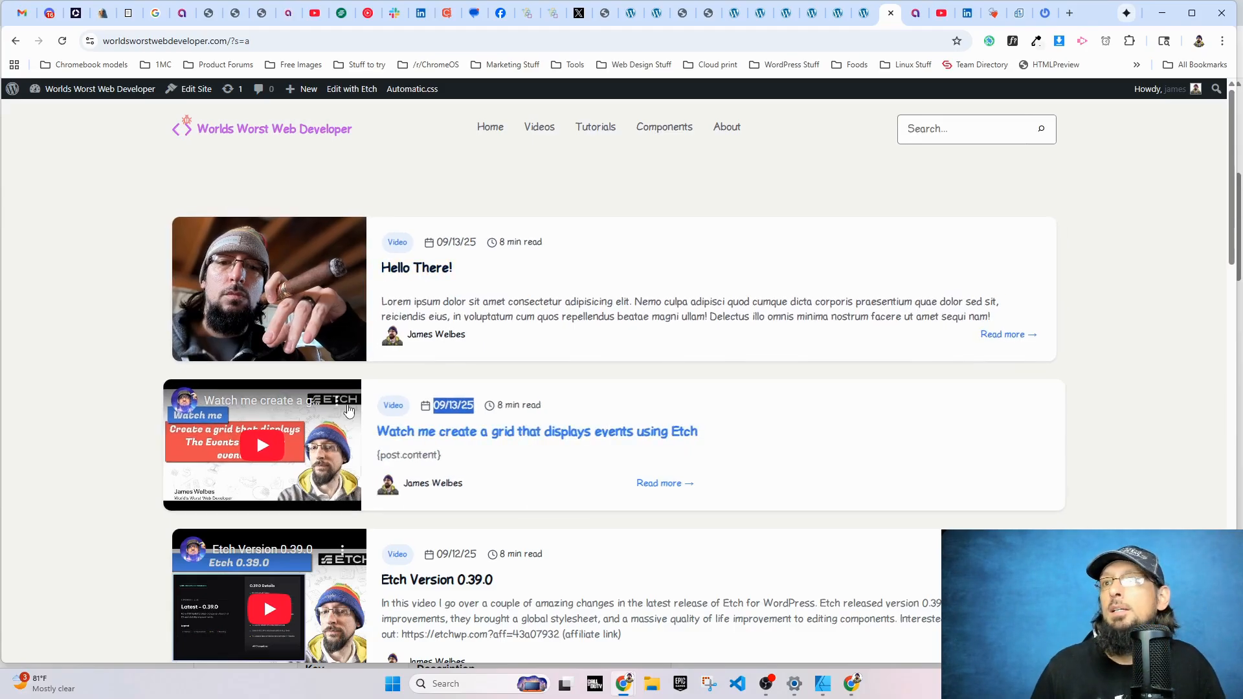
# - Look through the full list of live search results and return to the first cards
pyautogui.scroll(-7, 484, 427)
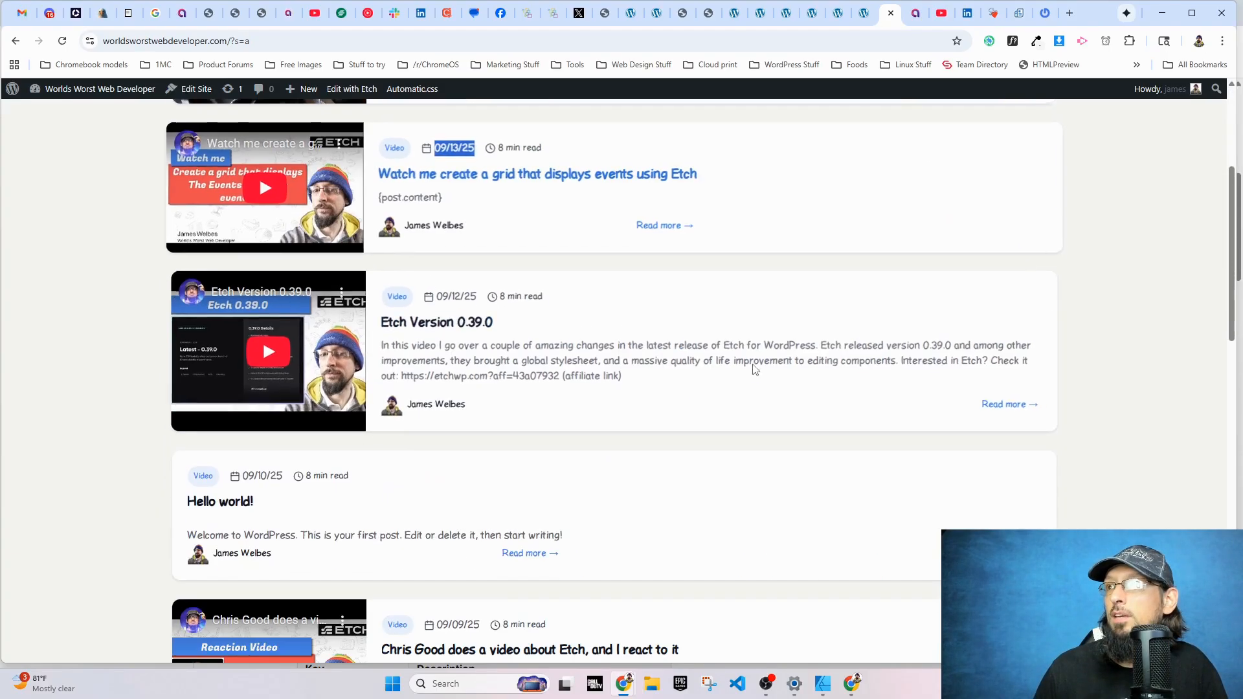
pyautogui.scroll(-6, 900, 459)
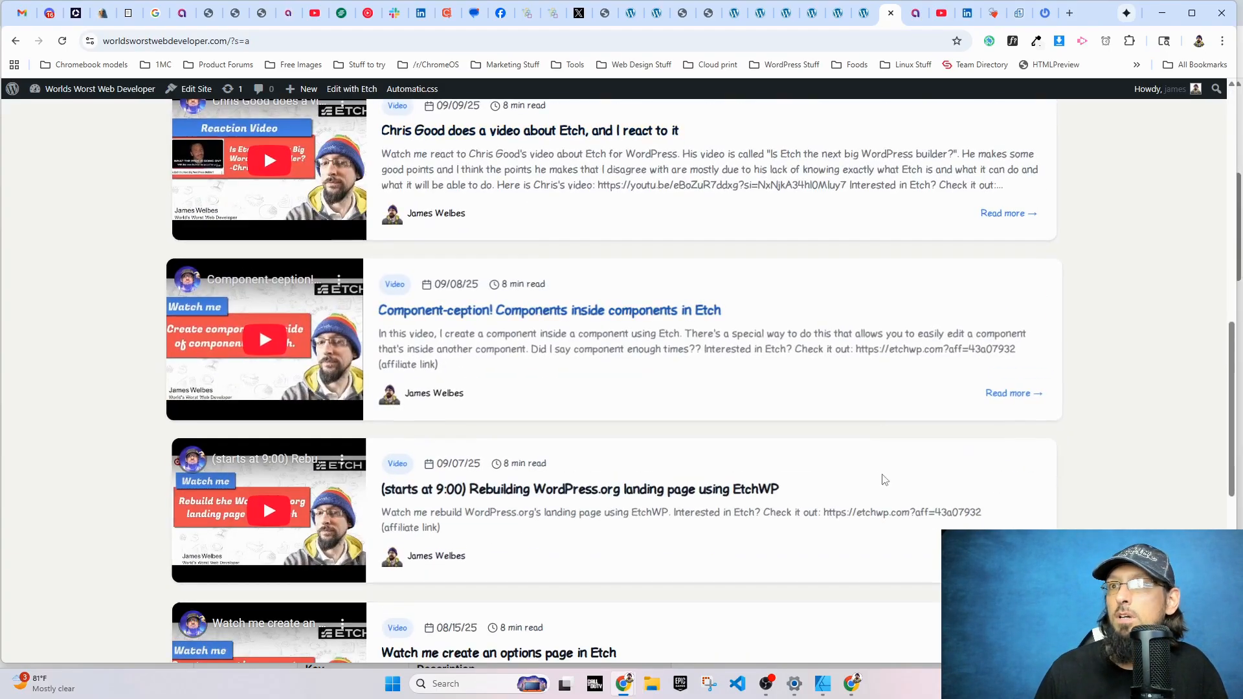
pyautogui.scroll(-5, 883, 478)
pyautogui.scroll(12, 868, 492)
pyautogui.scroll(2, 758, 511)
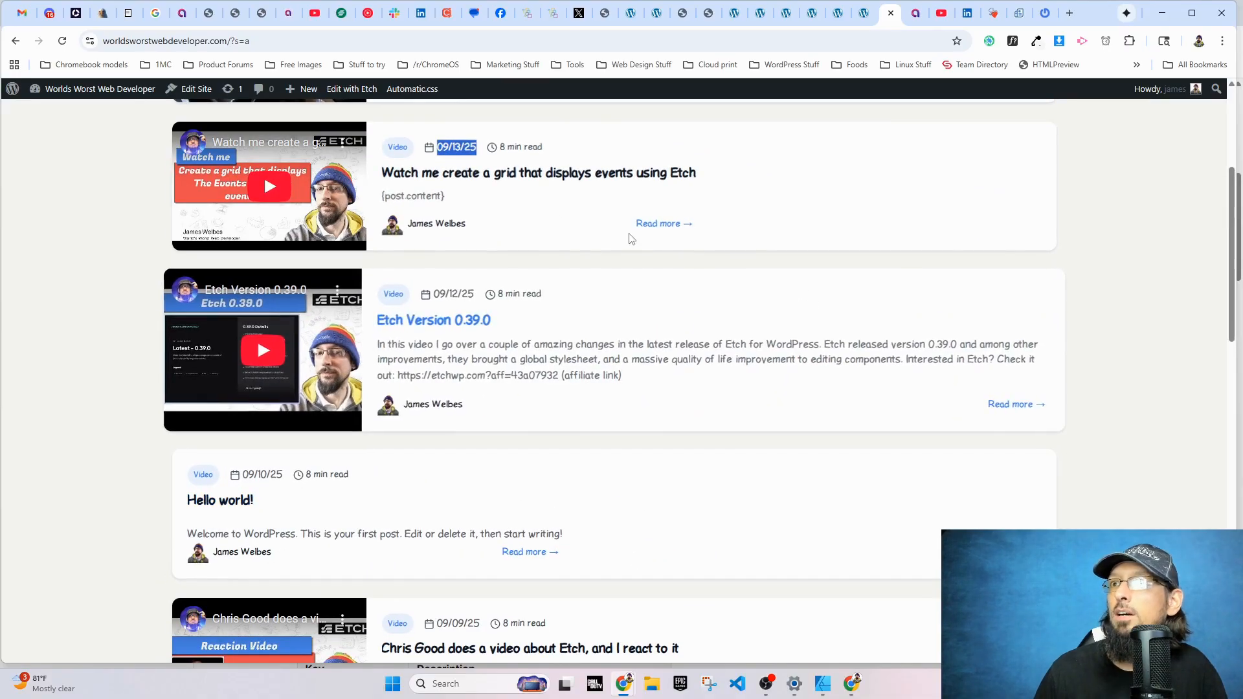
pyautogui.scroll(2, 579, 398)
pyautogui.scroll(1, 577, 409)
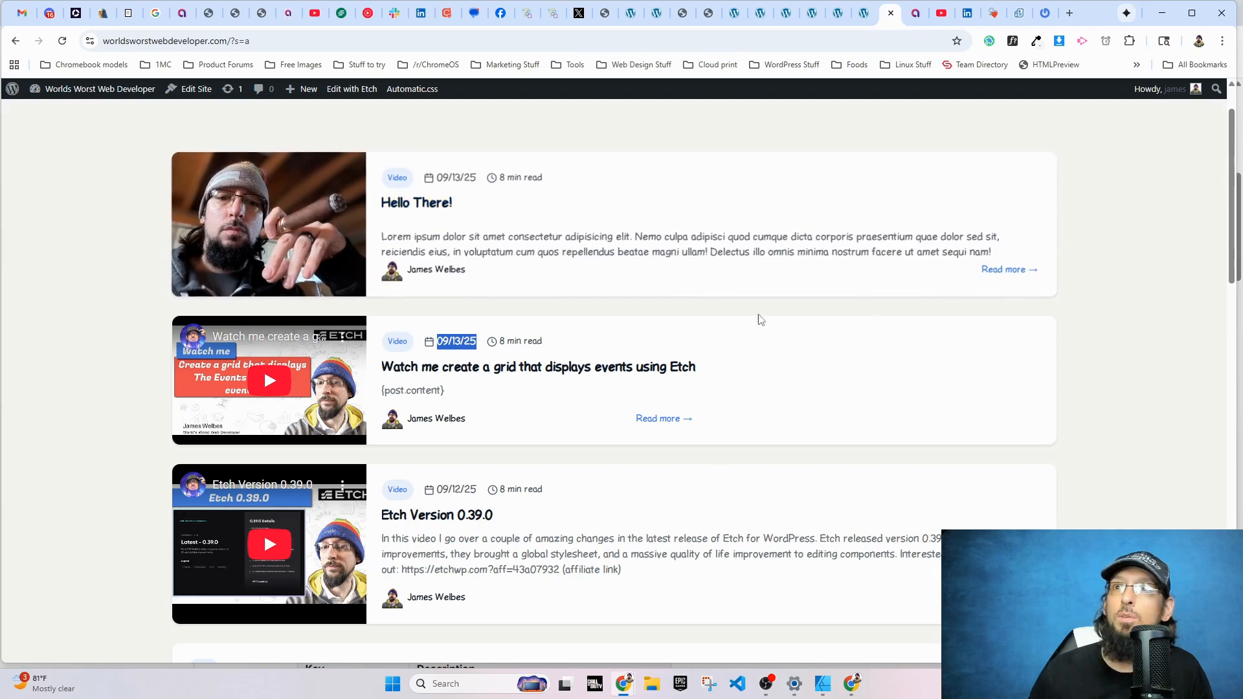
# - Examine the {post.content} text on the "Watch me create a grid that displays events using Etch" card and open that video's post editor
pyautogui.click(459, 338)
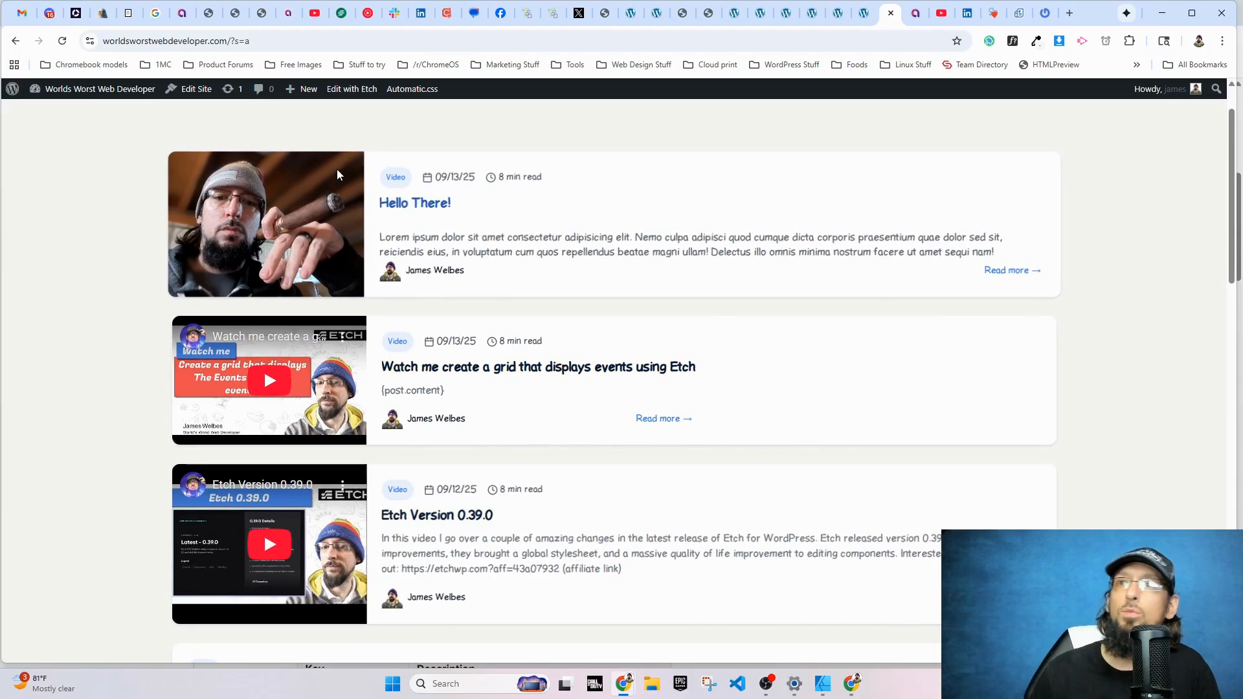
pyautogui.moveTo(442, 391); pyautogui.dragTo(379, 392)
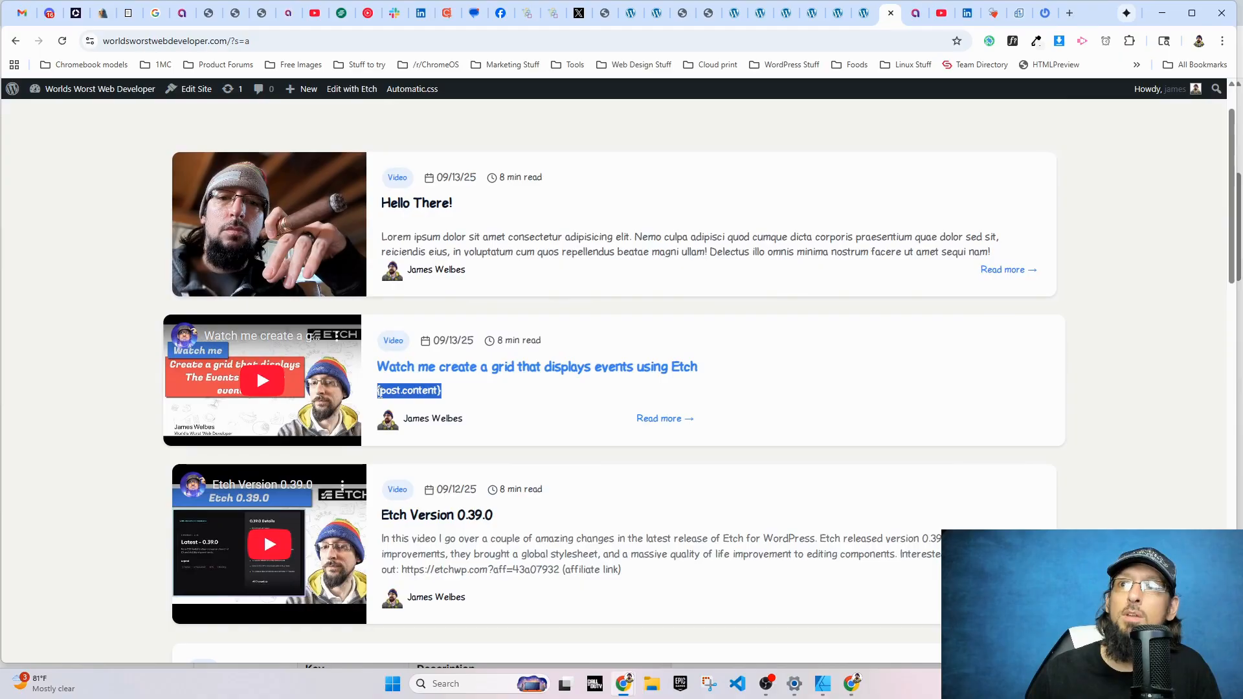
pyautogui.click(412, 393)
pyautogui.scroll(-9, 417, 408)
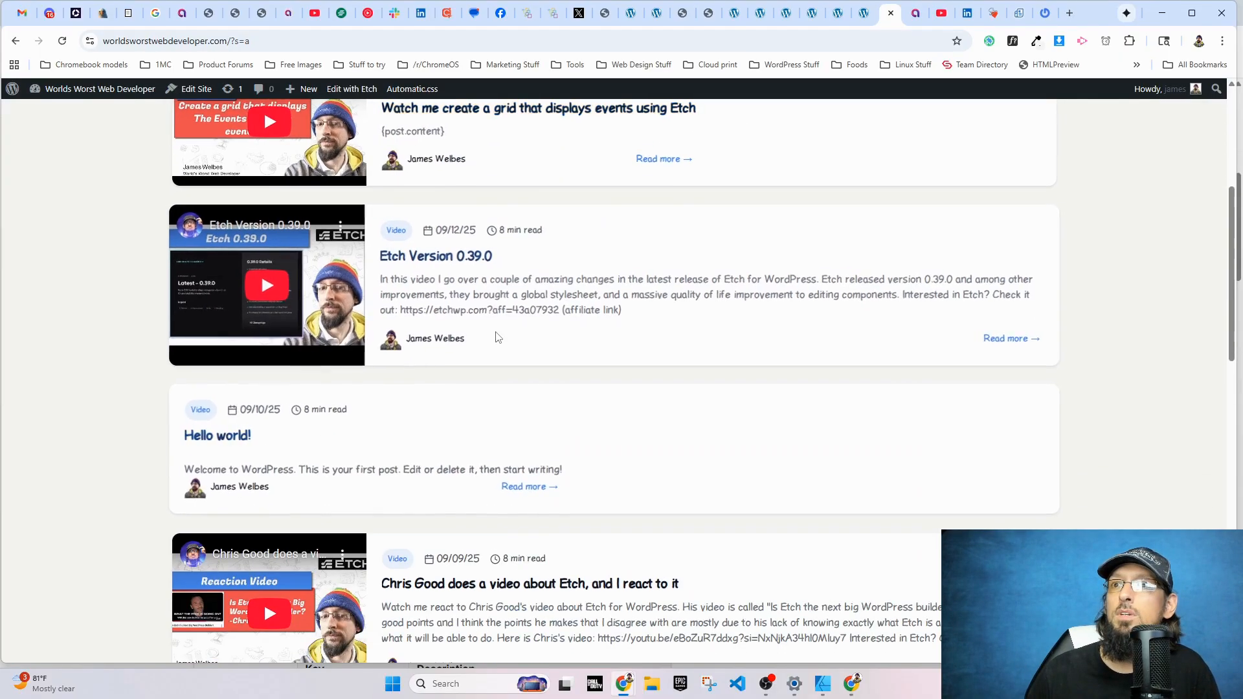
pyautogui.scroll(10, 425, 431)
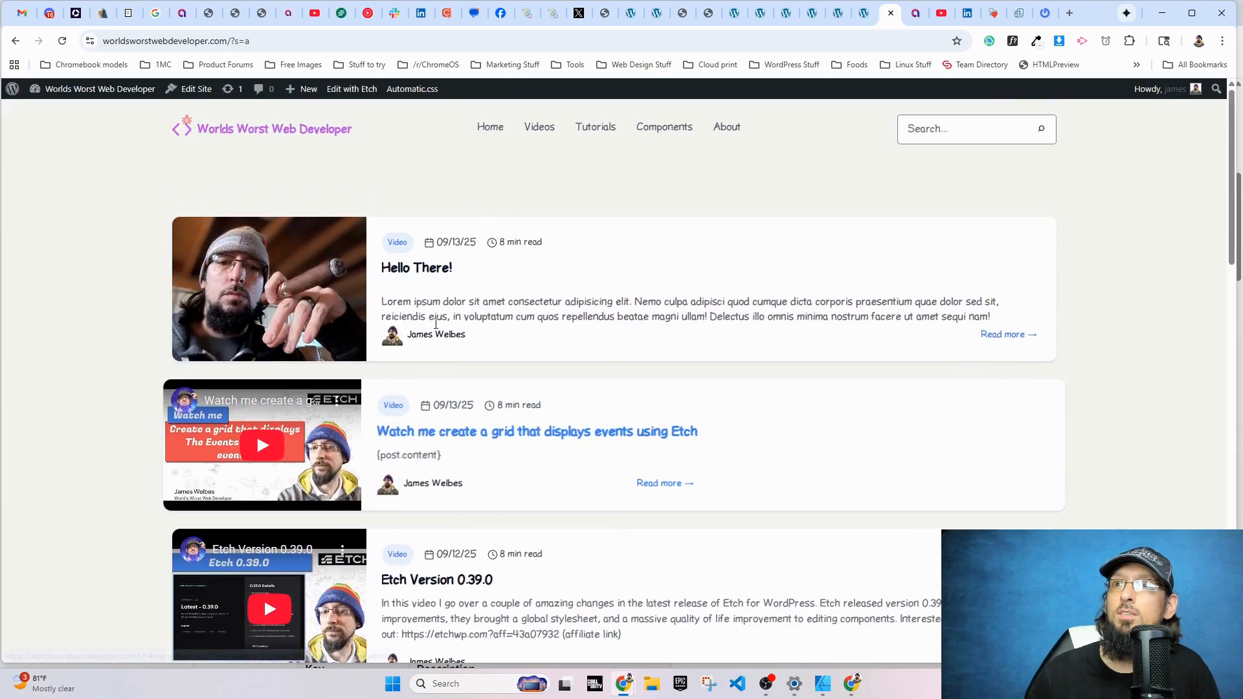
pyautogui.scroll(-1, 417, 447)
pyautogui.moveTo(444, 390); pyautogui.dragTo(379, 391)
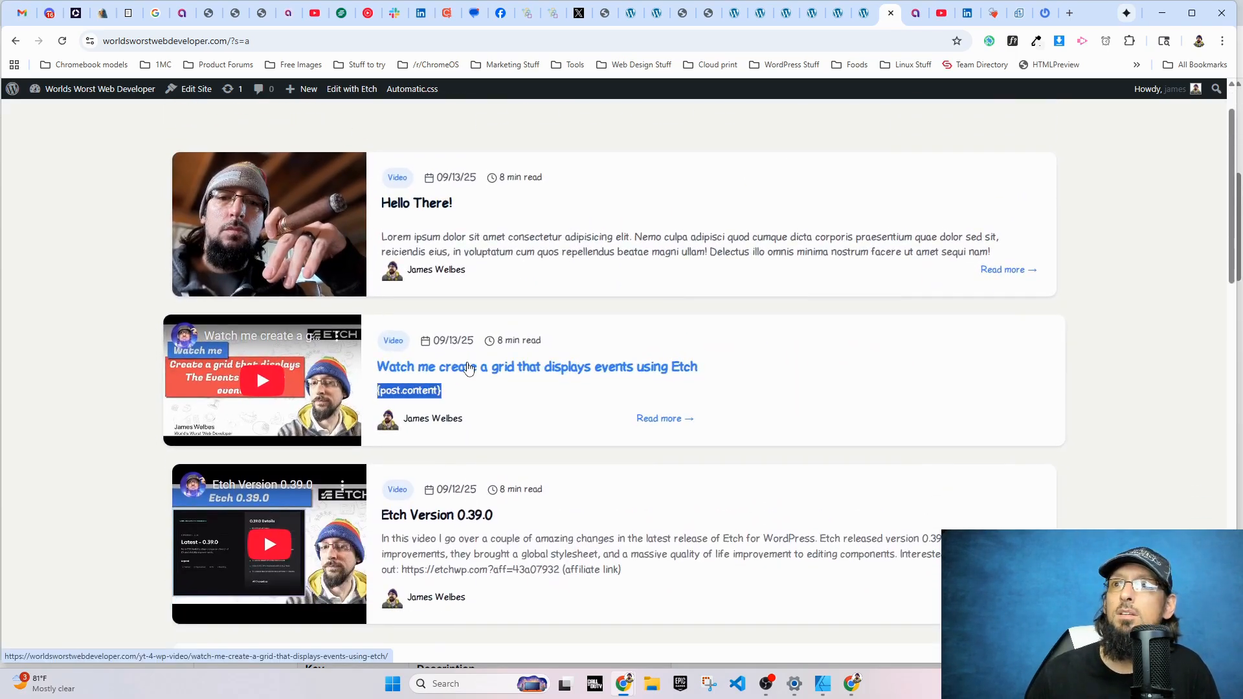
pyautogui.click(458, 397)
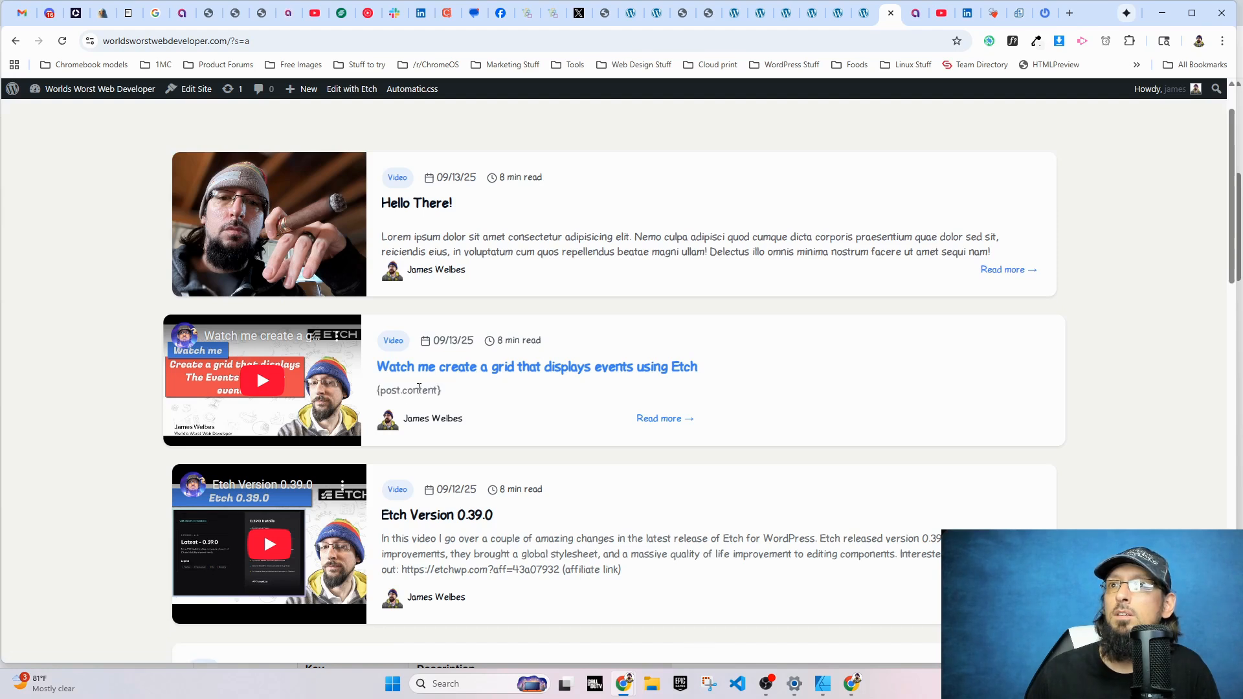
pyautogui.moveTo(438, 394); pyautogui.dragTo(373, 398)
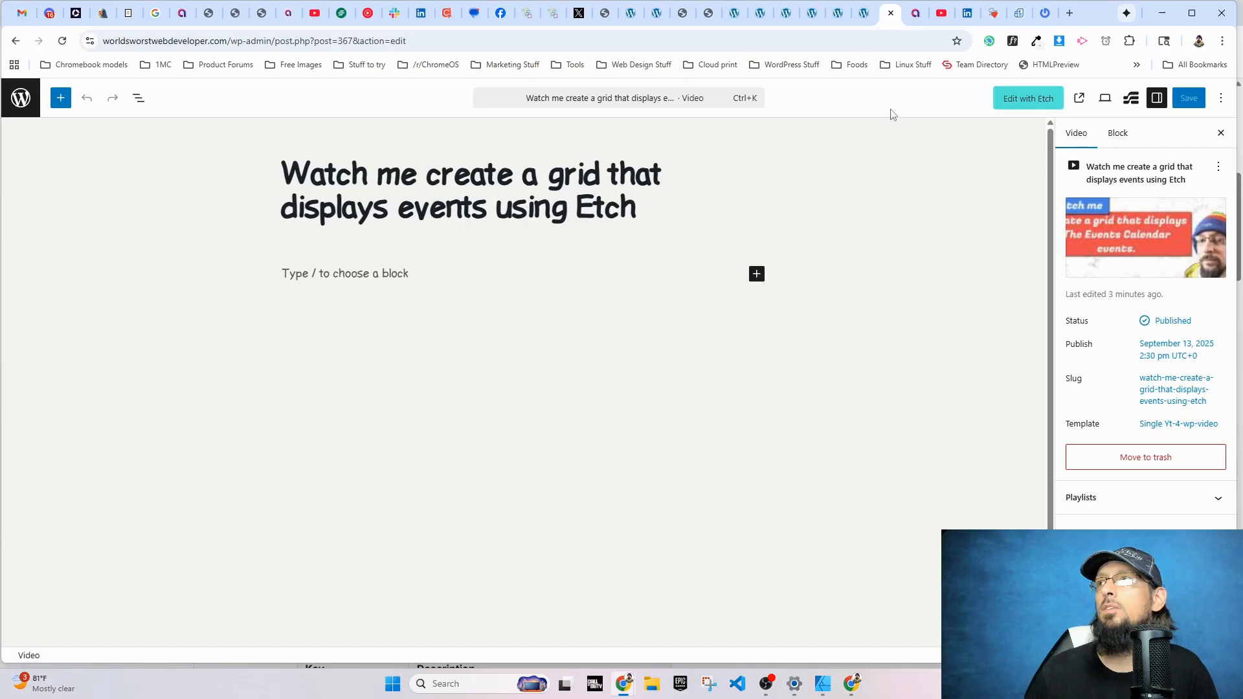
# - Switch to the YouTube channel, open the video "Watch me create a grid that displays events using Etch" and expand its full description
pyautogui.click(939, 15)
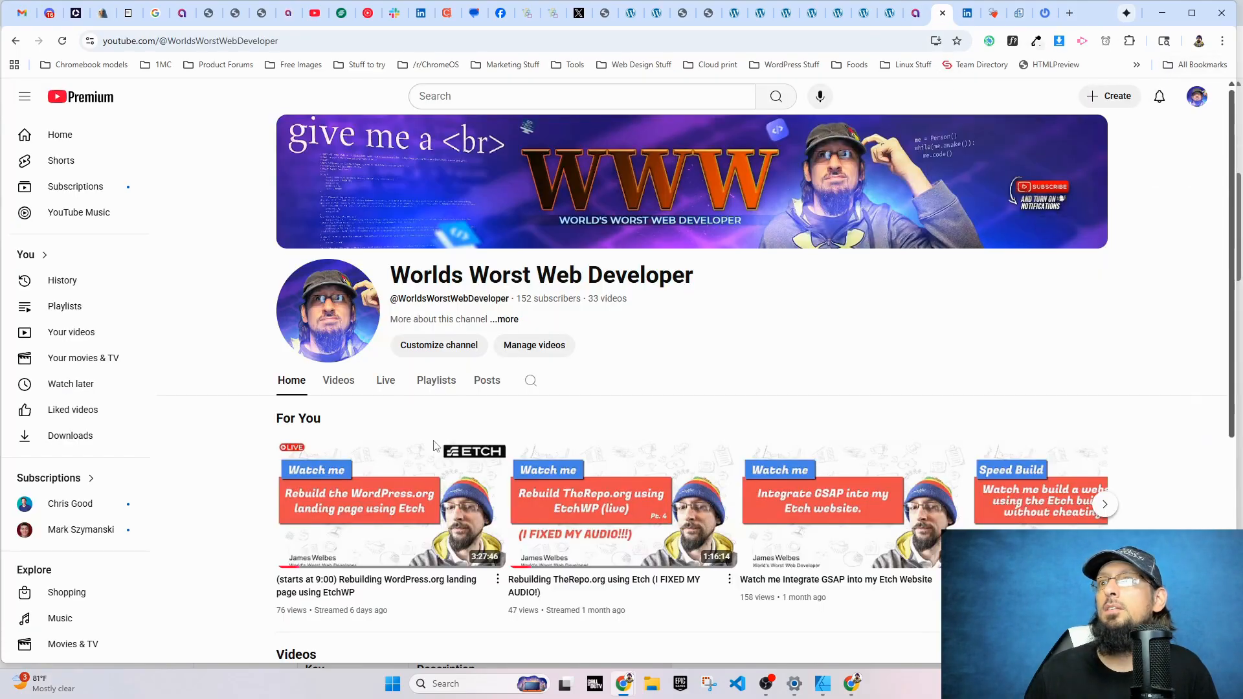
pyautogui.click(338, 384)
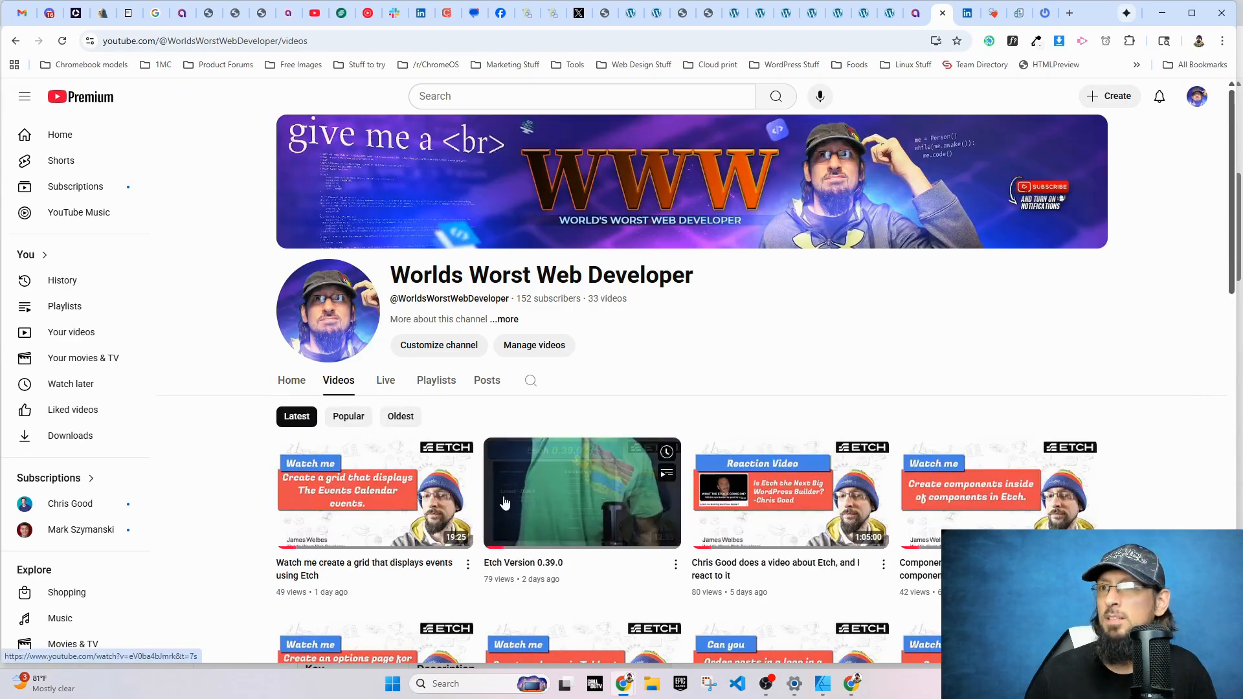
pyautogui.click(359, 509)
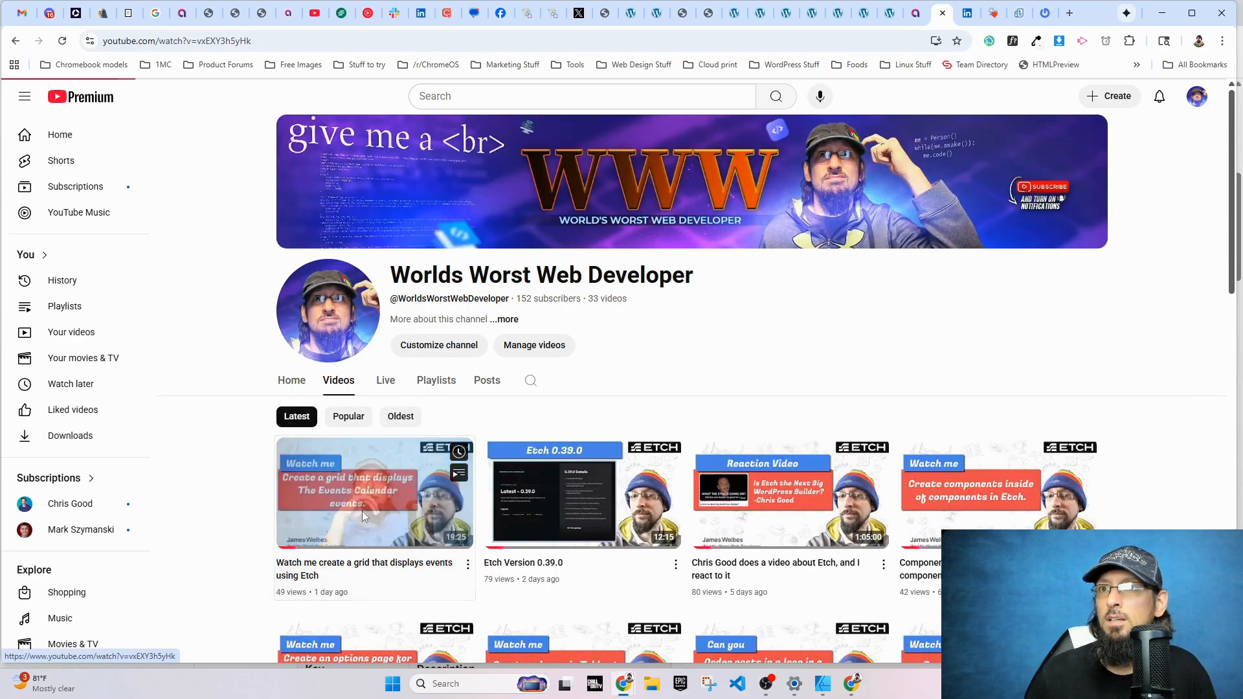
pyautogui.scroll(-6, 132, 303)
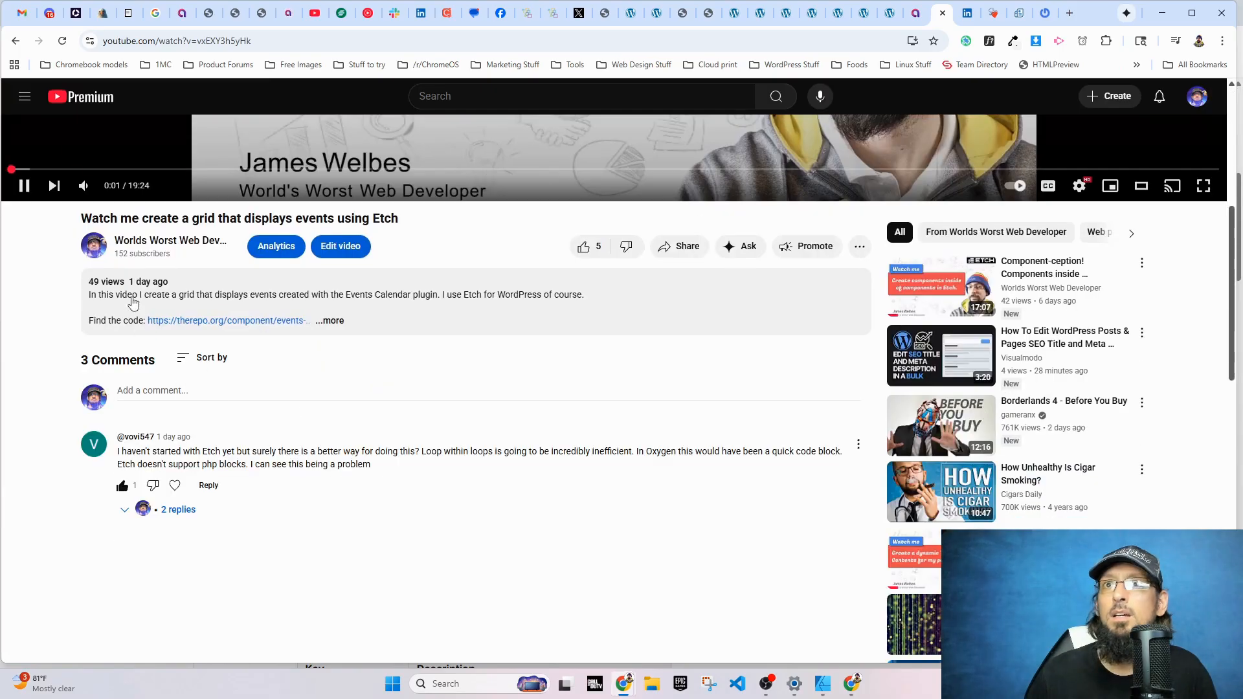
pyautogui.click(331, 321)
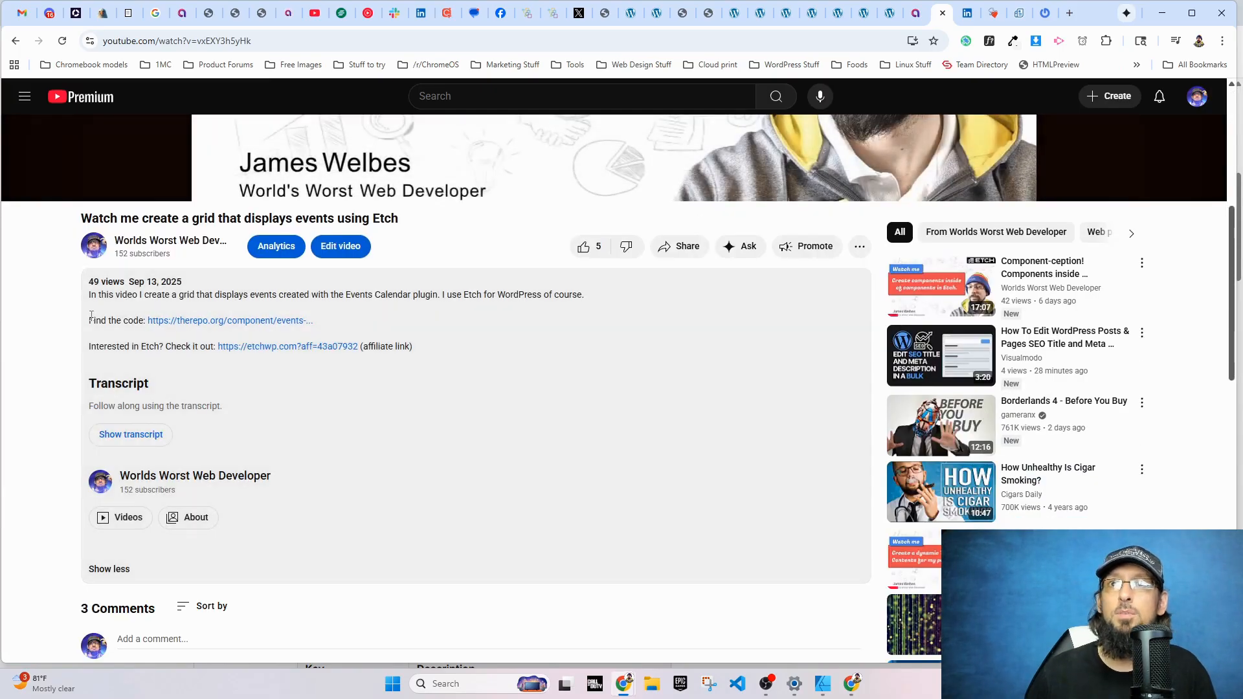
# - Examine the video's full YouTube description, compare it with the content of its WordPress post, and leave that post editor
pyautogui.click(24, 189)
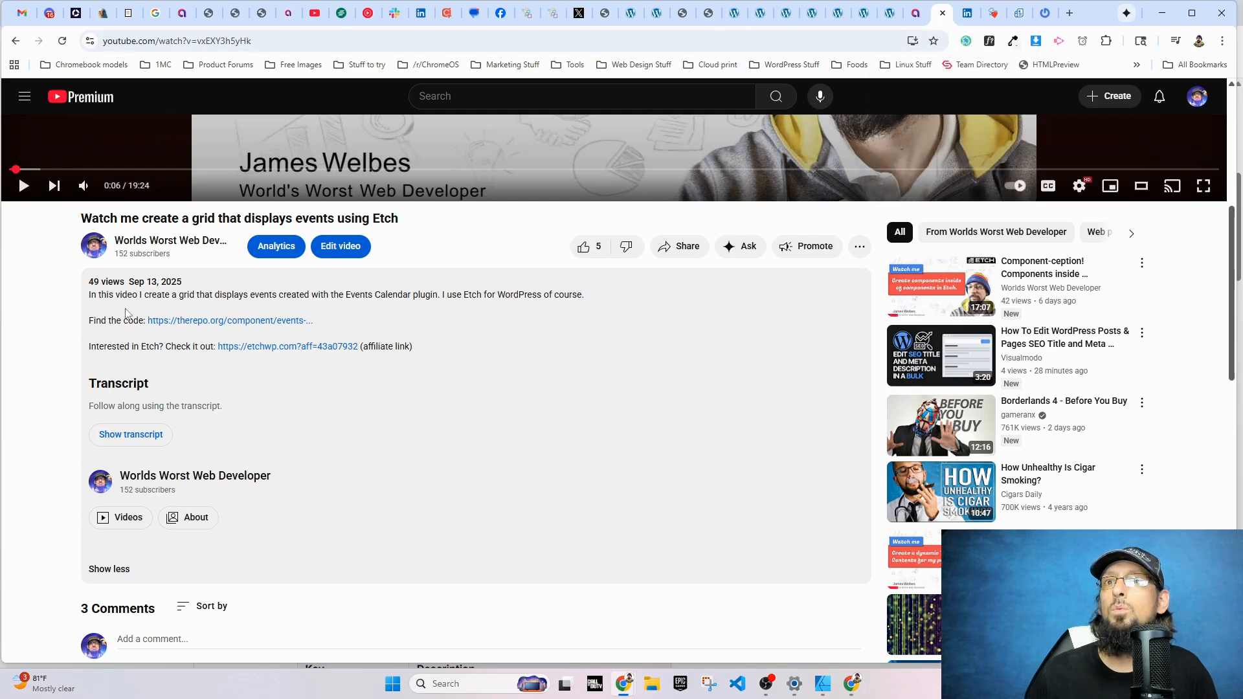
pyautogui.moveTo(425, 353); pyautogui.dragTo(92, 296)
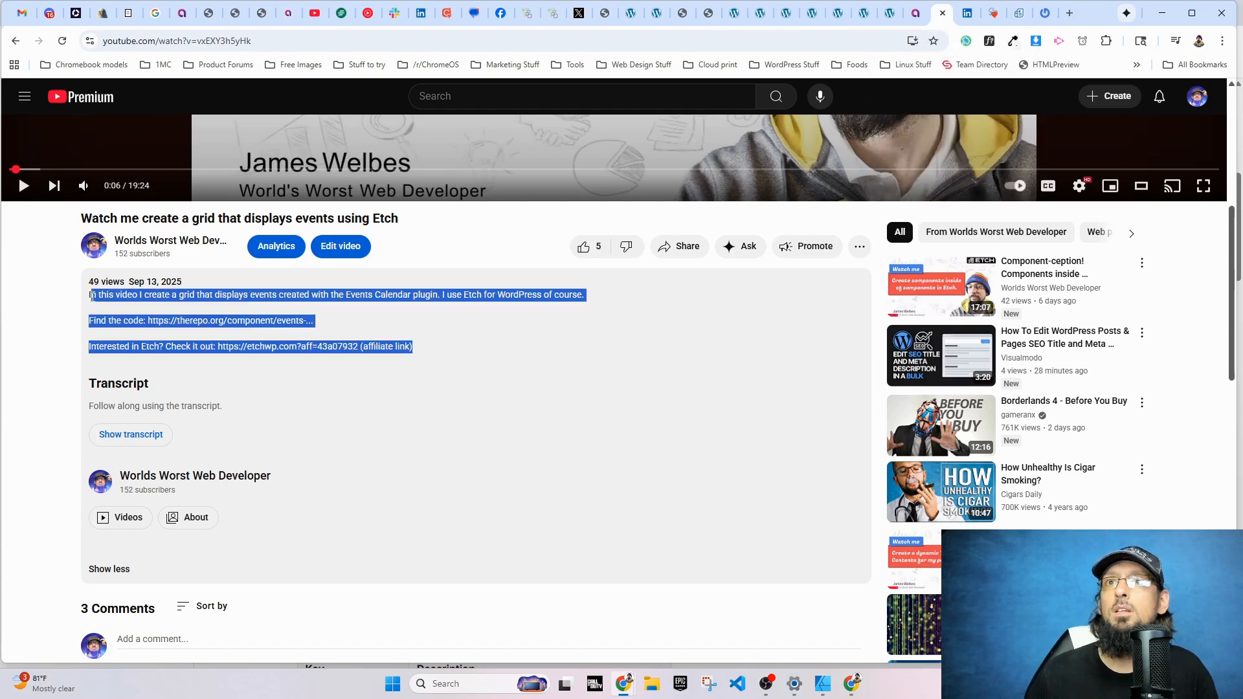
pyautogui.click(889, 13)
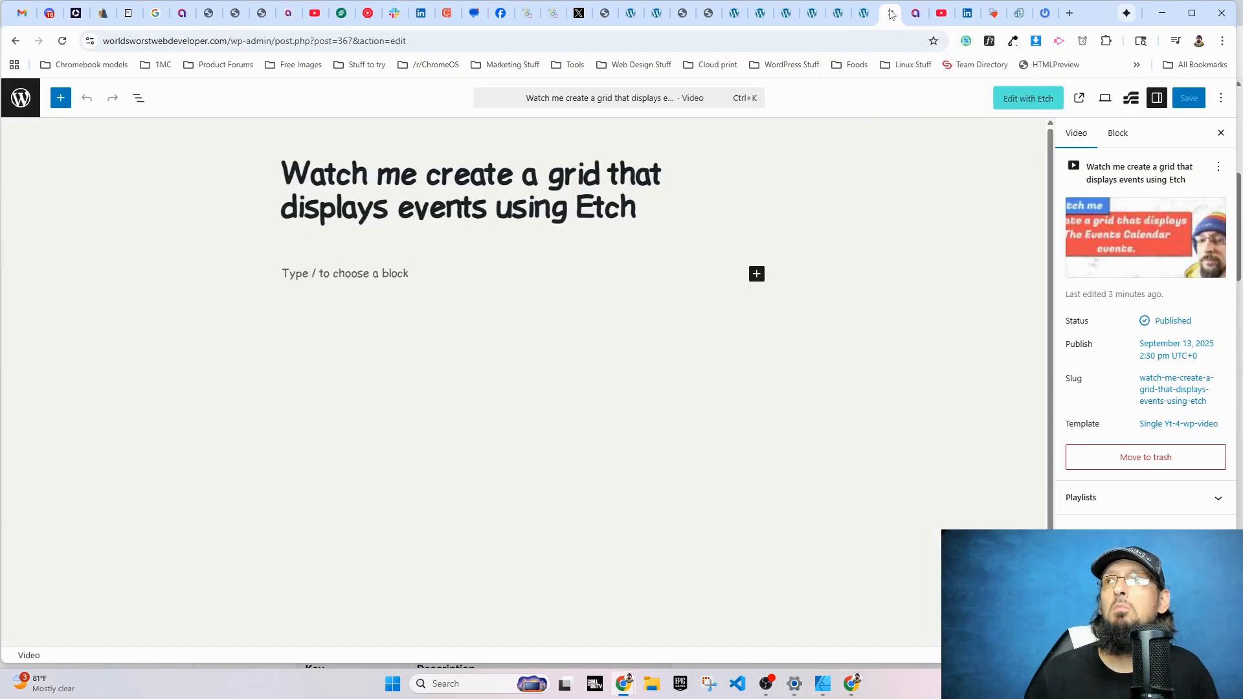
pyautogui.click(21, 98)
# - Return to the Search Results template in Etch and inspect the description paragraph on the "Watch me create a grid" card
pyautogui.click(863, 20)
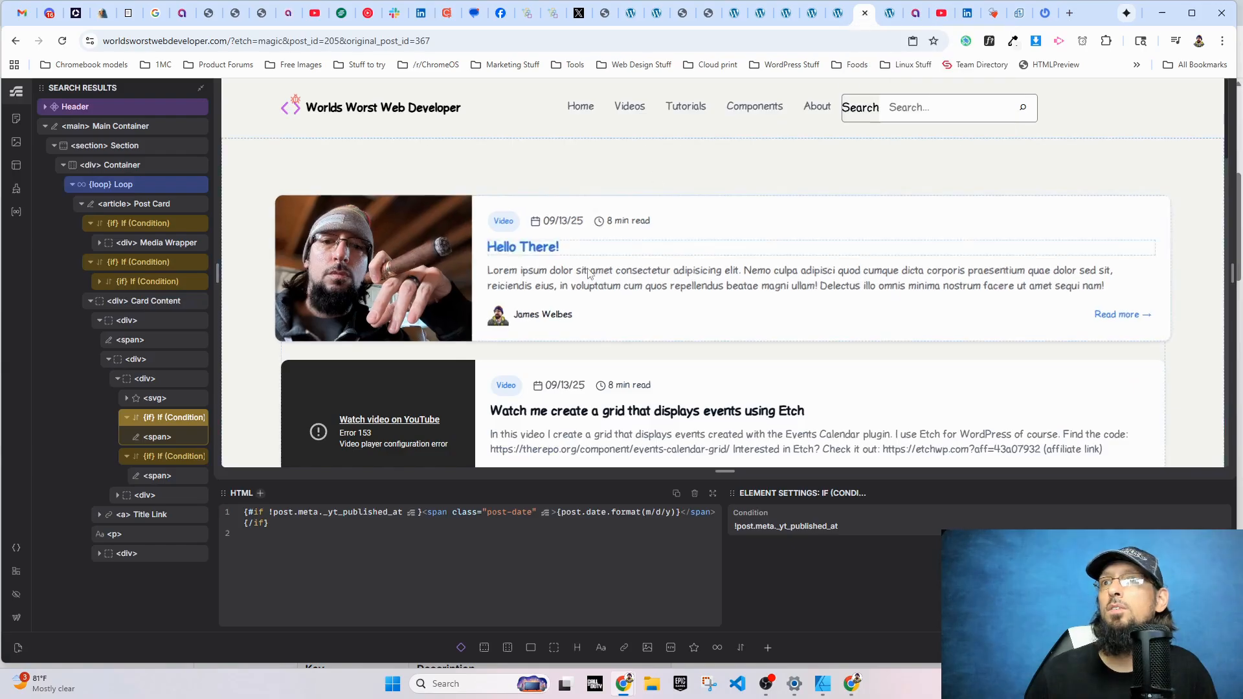
pyautogui.scroll(-2, 496, 309)
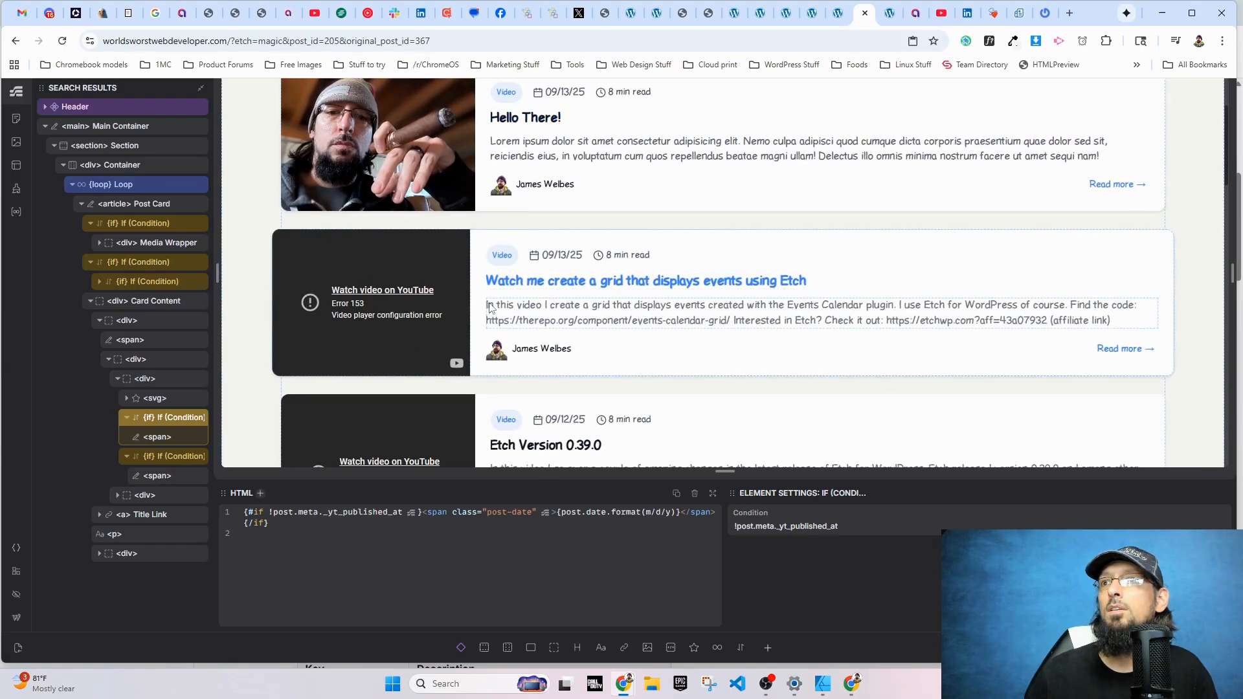
pyautogui.click(612, 318)
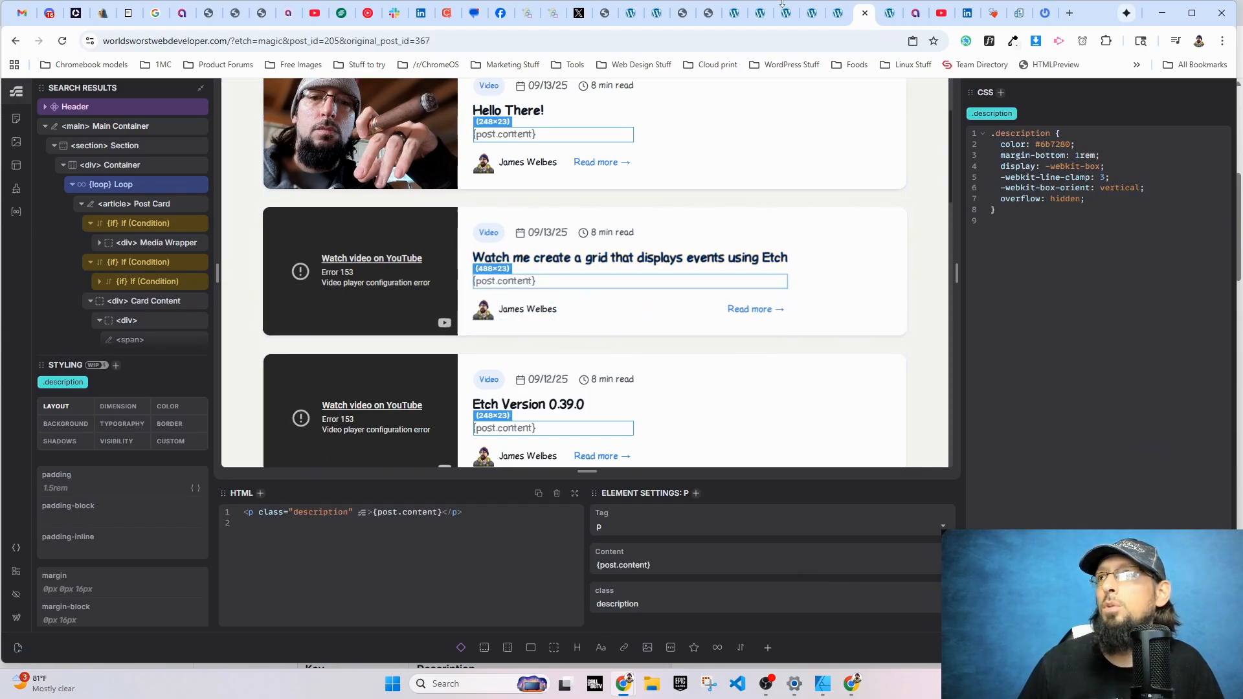
# - Visit the live site, search it for "etch" and compare the descriptions on the first result cards
pyautogui.click(882, 13)
pyautogui.click(100, 90)
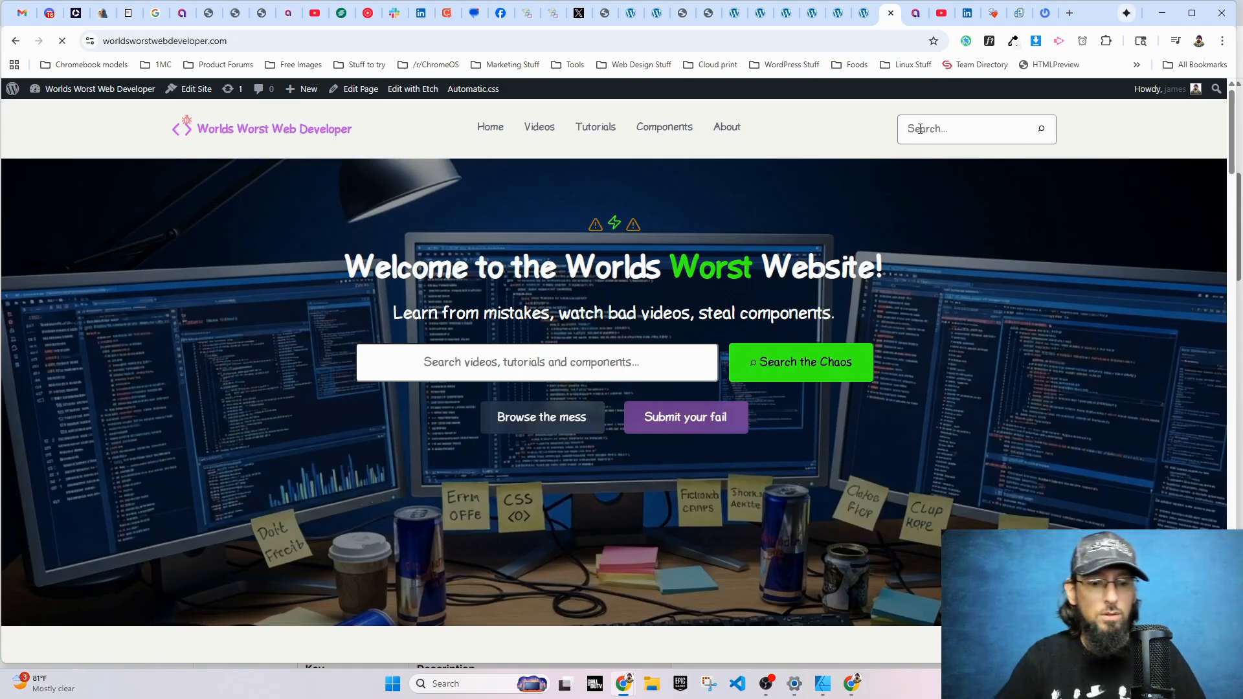
pyautogui.click(920, 128)
pyautogui.write('erch')
pyautogui.press('Return')
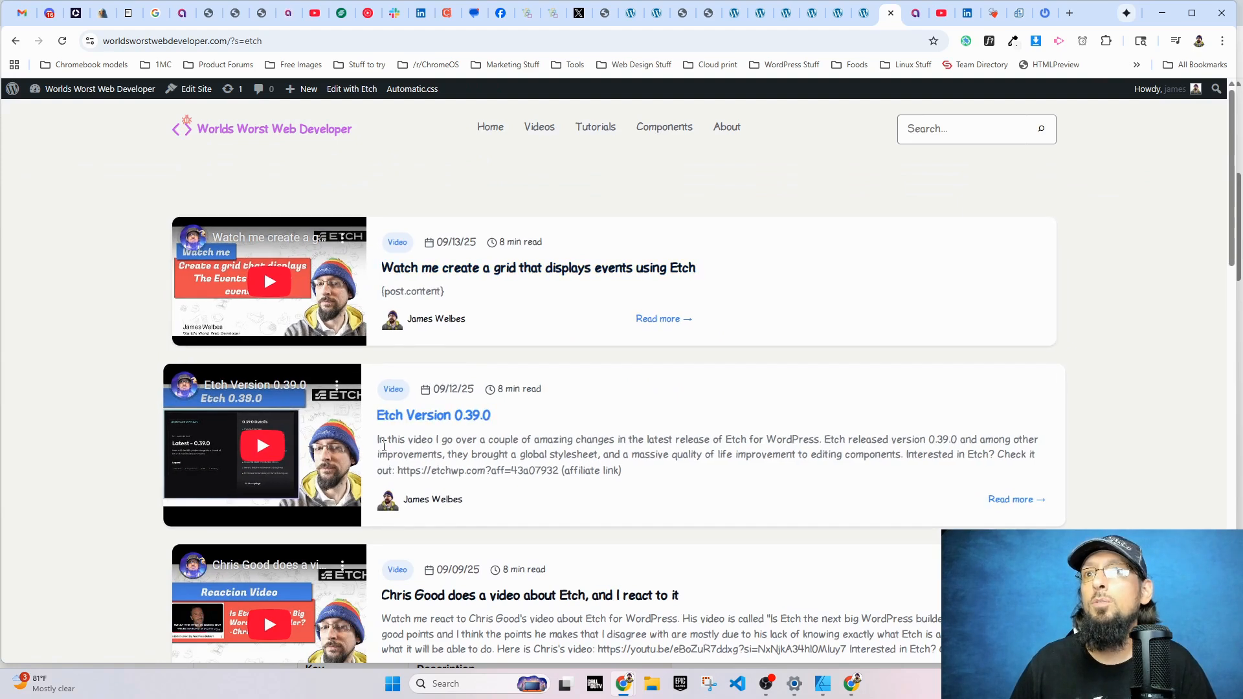
pyautogui.moveTo(391, 440); pyautogui.dragTo(565, 470)
pyautogui.moveTo(406, 618); pyautogui.dragTo(531, 650)
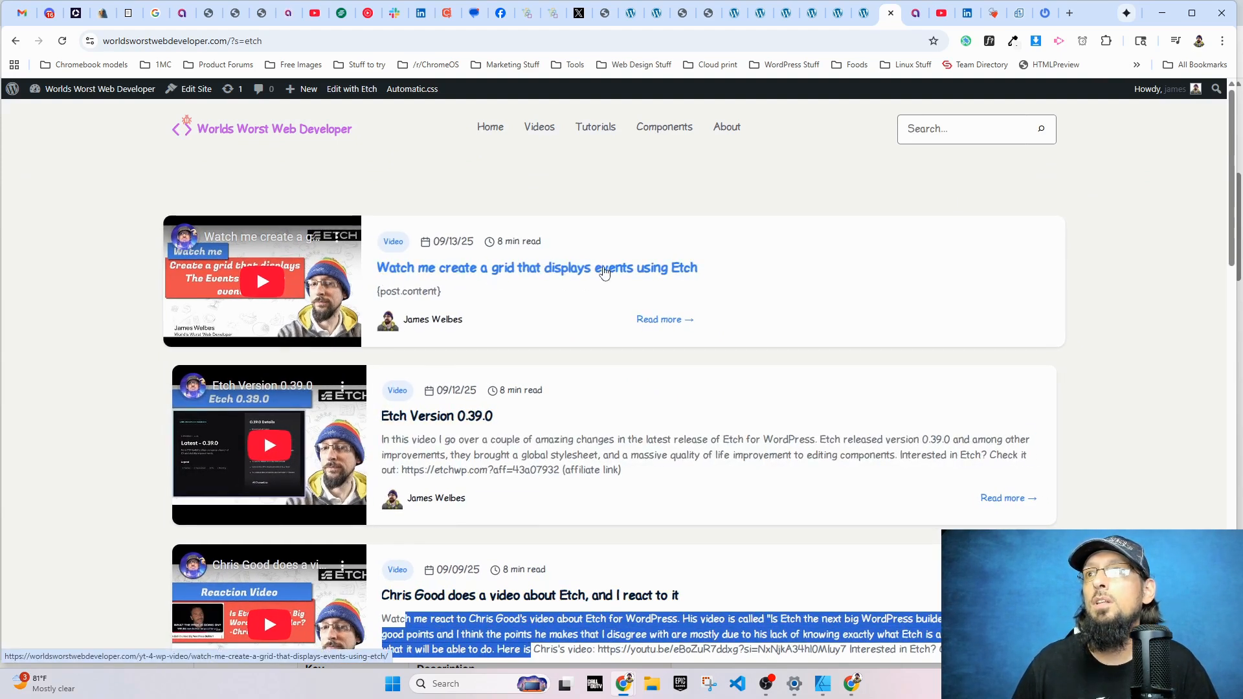
# - Check how the Etch preview renders the description on the "Watch me create a grid" card, with the Card Content div selected
pyautogui.click(866, 13)
pyautogui.scroll(3, 518, 375)
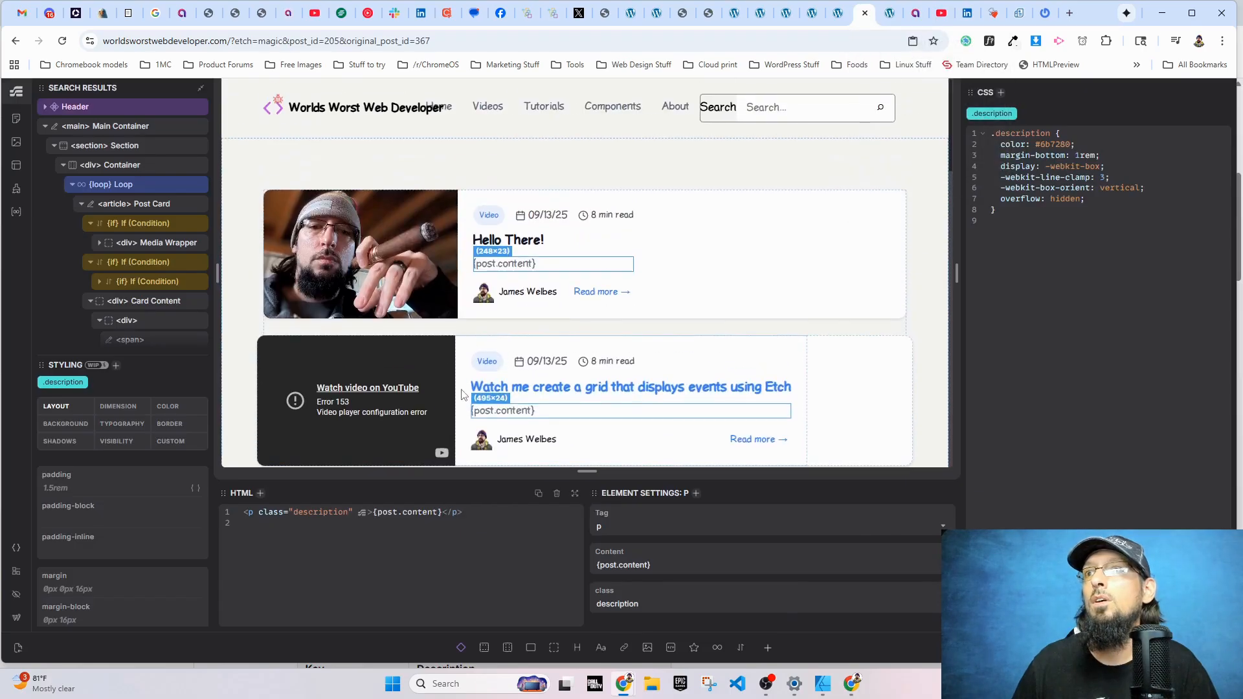
pyautogui.click(646, 352)
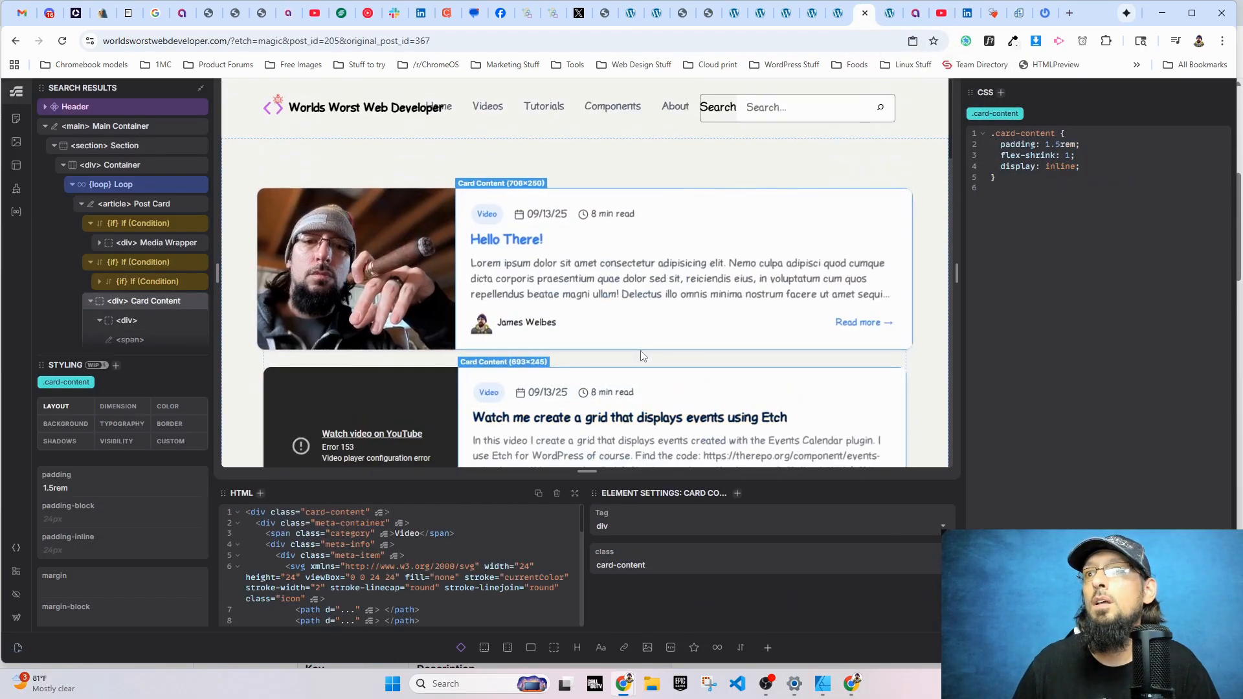
pyautogui.scroll(-3, 632, 259)
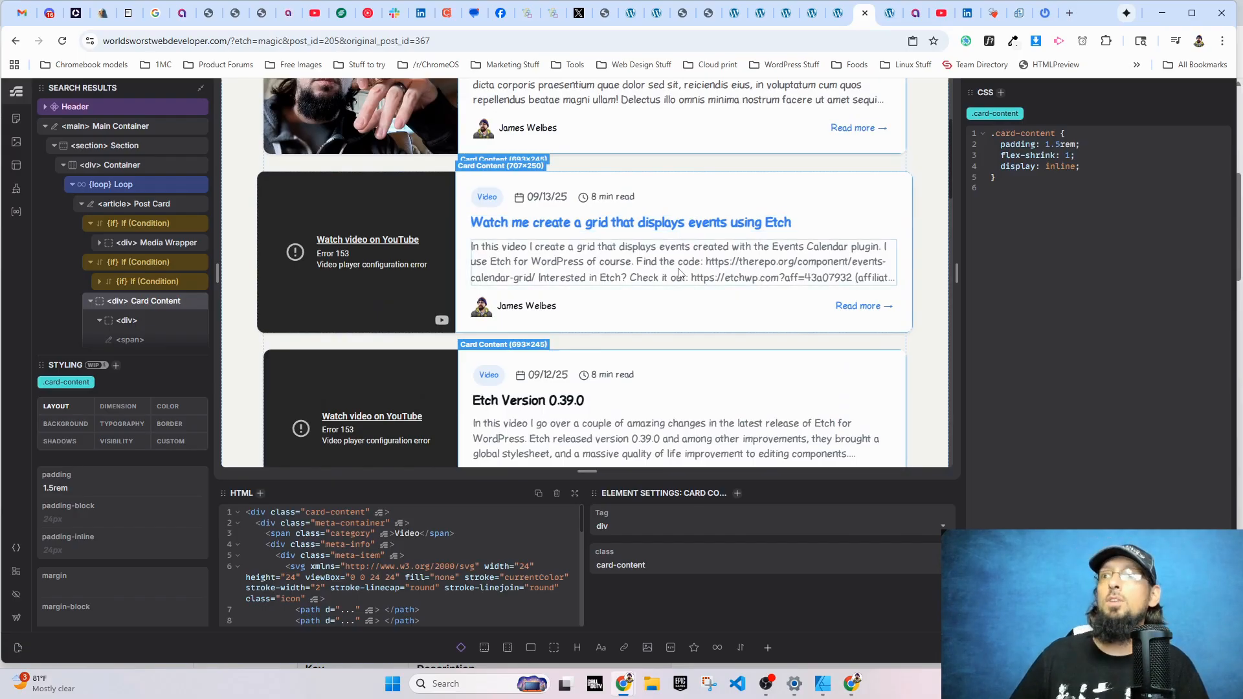
# - In the other open editor of the grid video's post, add an empty paragraph block below the Classic block and save the post
pyautogui.click(839, 12)
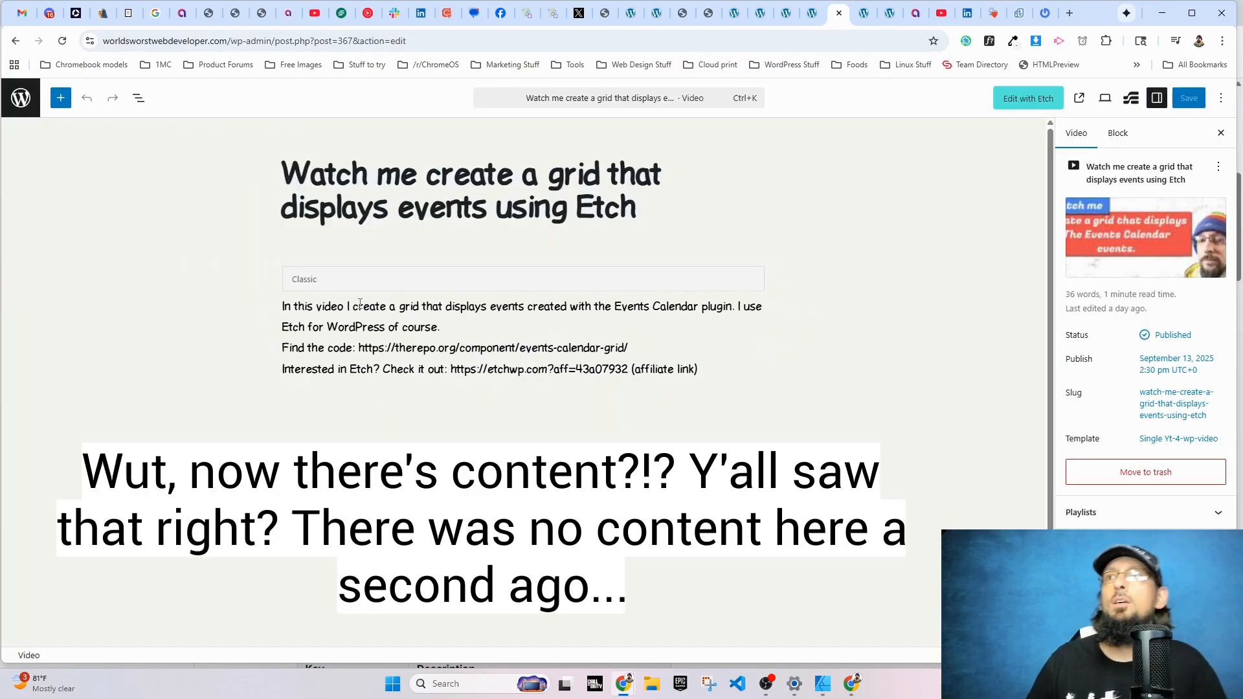
pyautogui.click(307, 316)
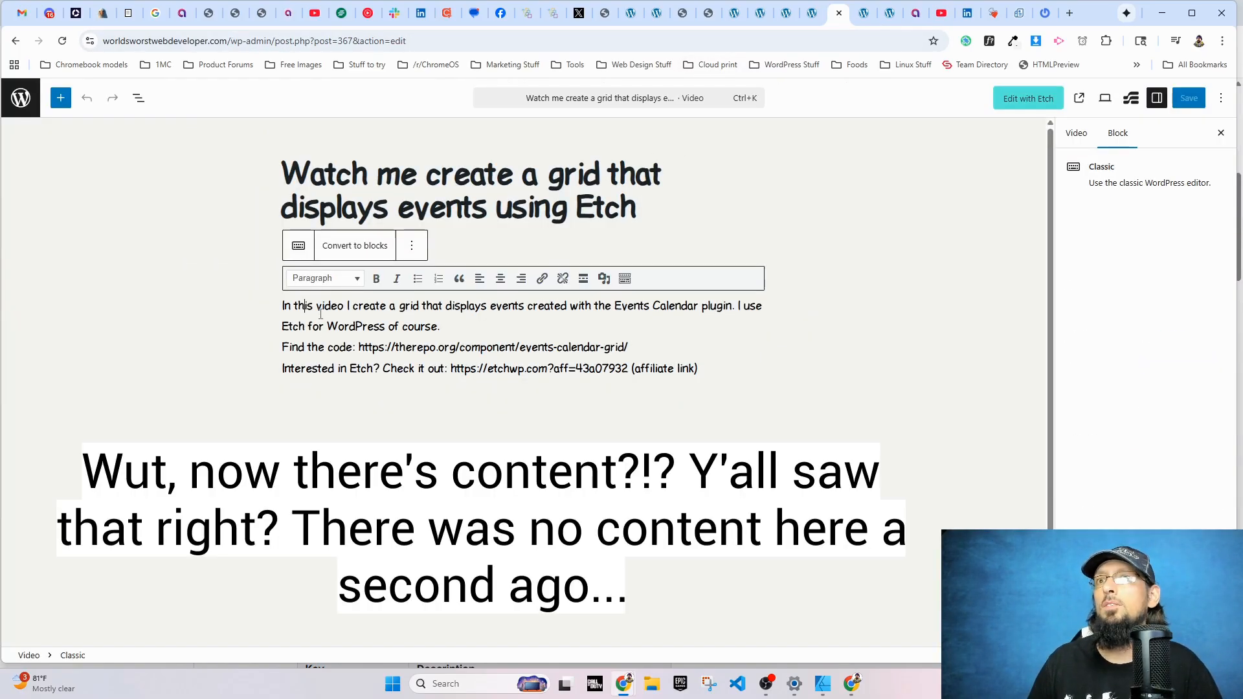
pyautogui.click(402, 463)
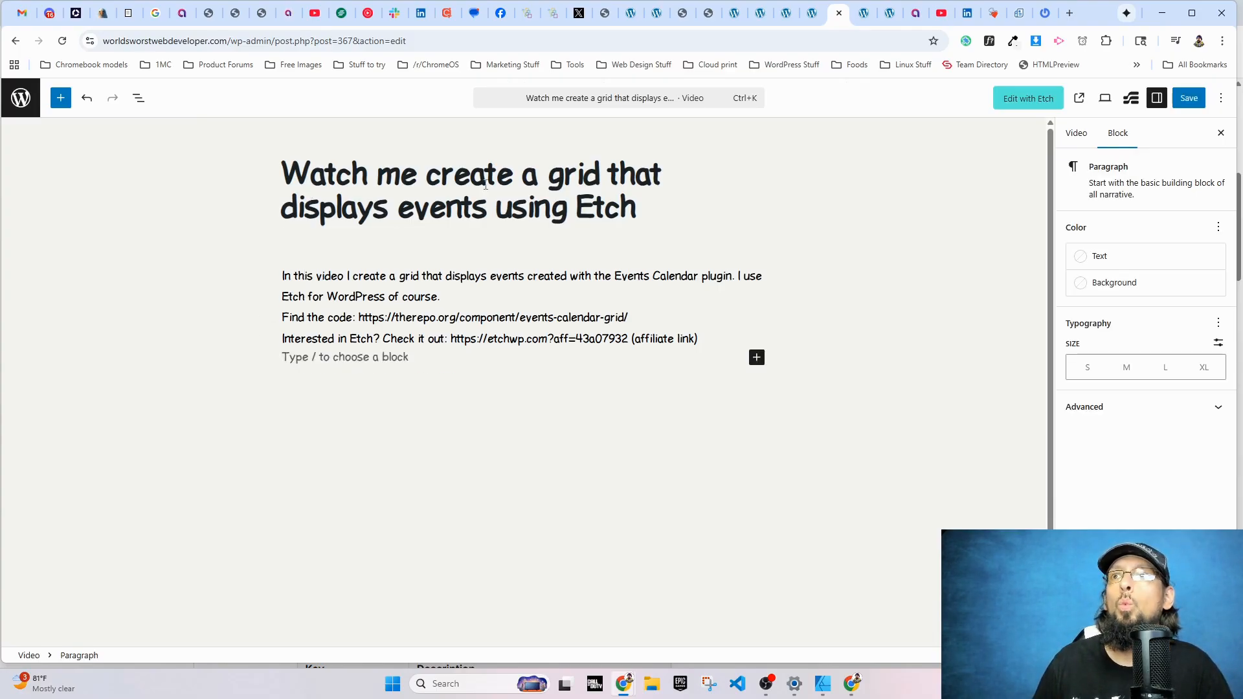
pyautogui.click(1189, 98)
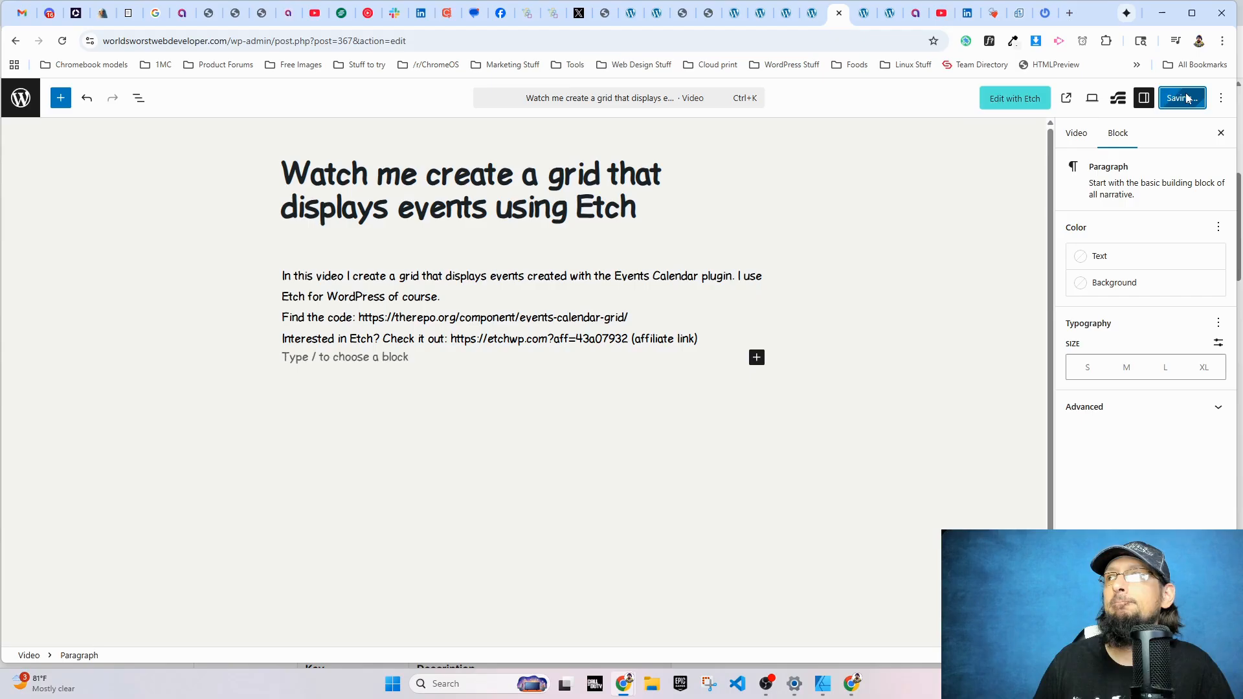
# - Reload the live search results and check the description on the "Watch me create a grid" card and the cards below it
pyautogui.click(888, 19)
pyautogui.press('F5')
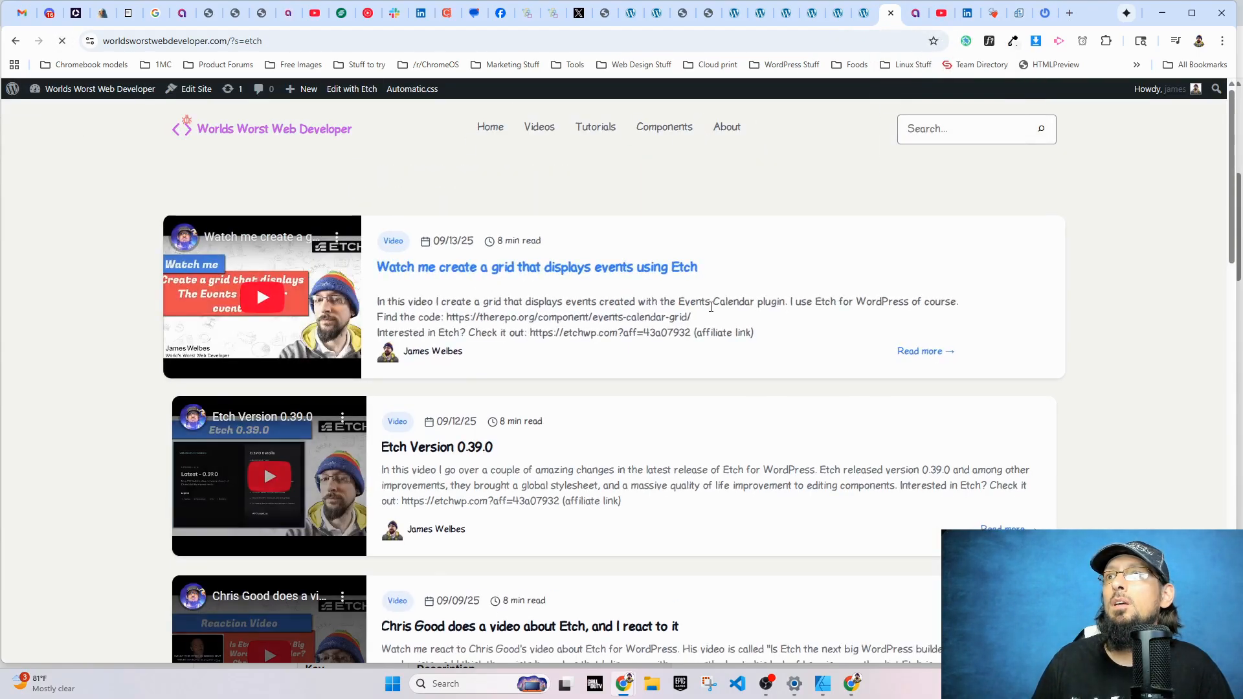
pyautogui.moveTo(763, 339); pyautogui.dragTo(379, 302)
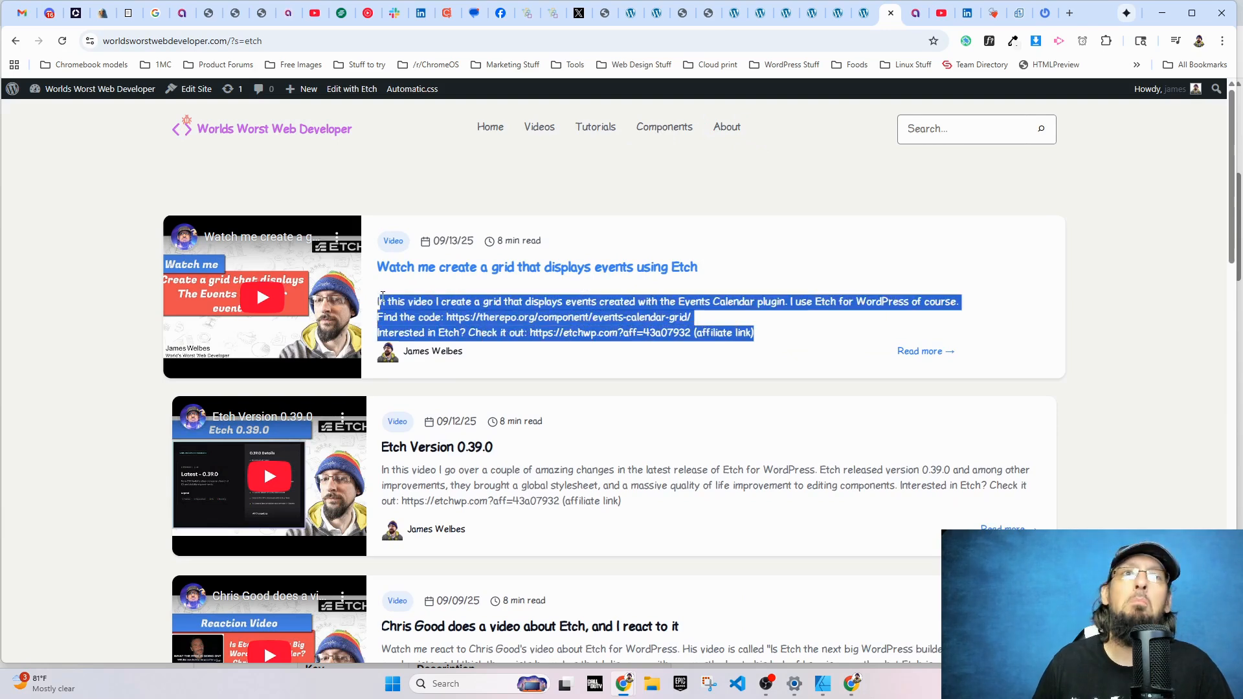
pyautogui.scroll(-4, 489, 391)
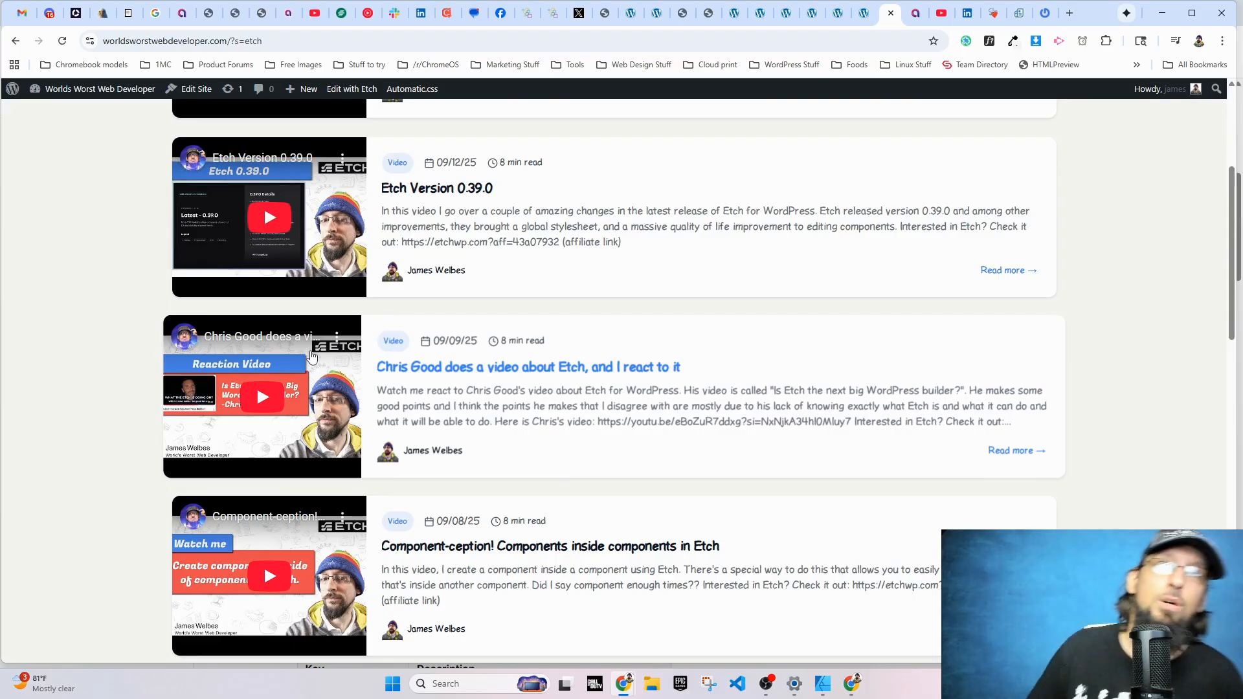
# - In the Etch template, rename the card's description paragraph element as Content
pyautogui.click(859, 23)
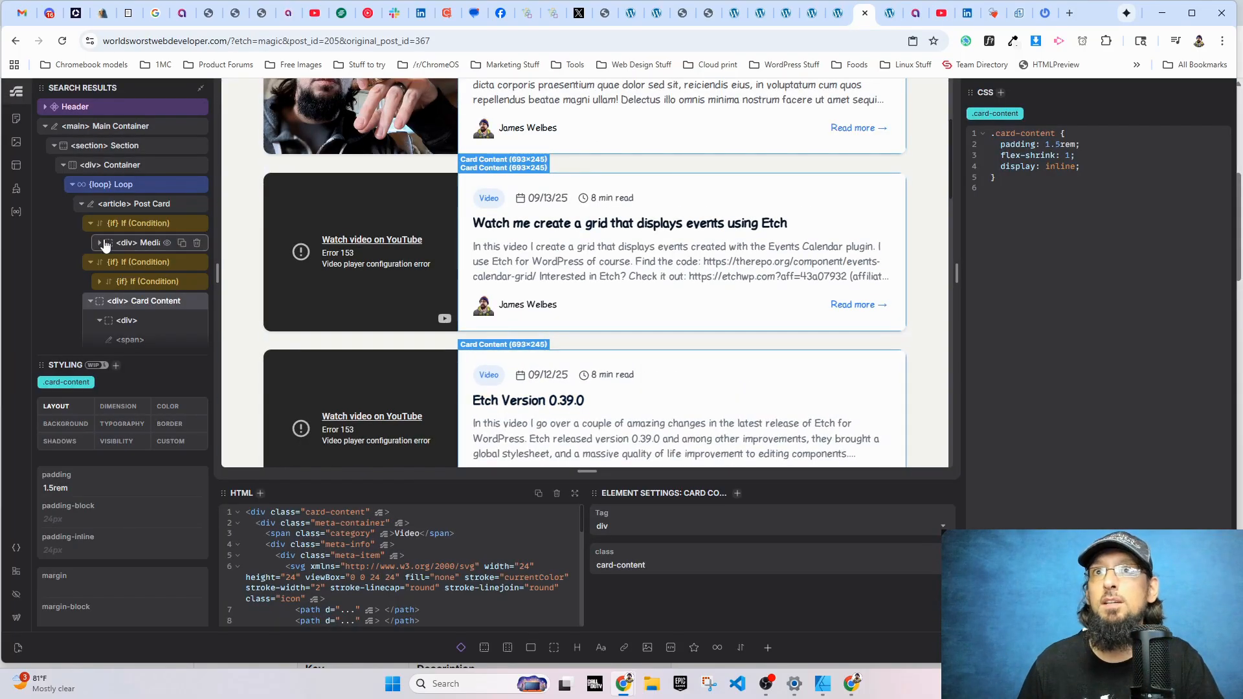
pyautogui.click(508, 270)
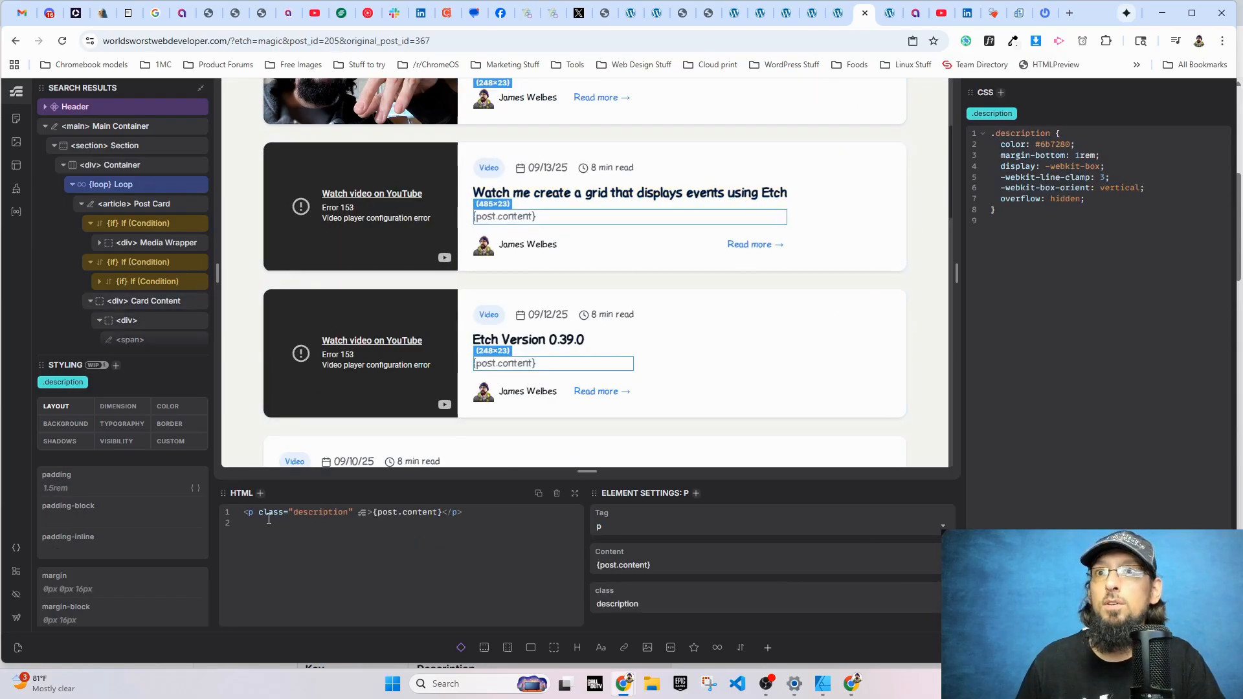
pyautogui.scroll(-4, 110, 284)
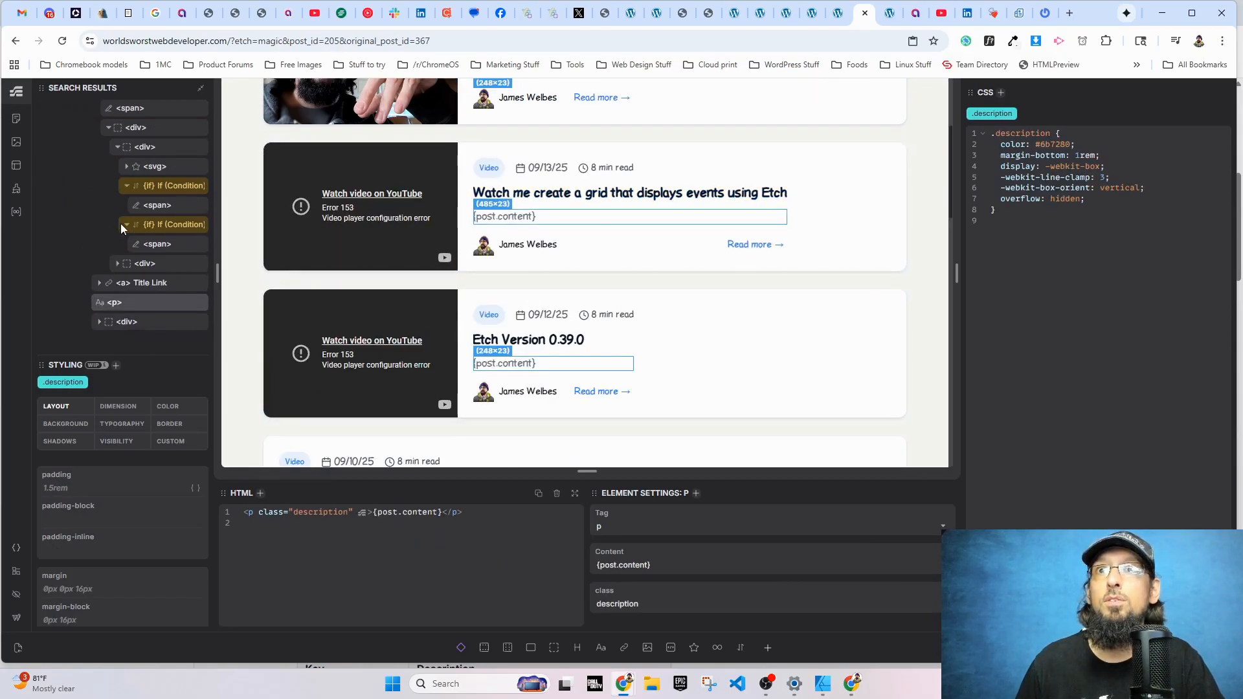
pyautogui.doubleClick(133, 306)
pyautogui.write('Content')
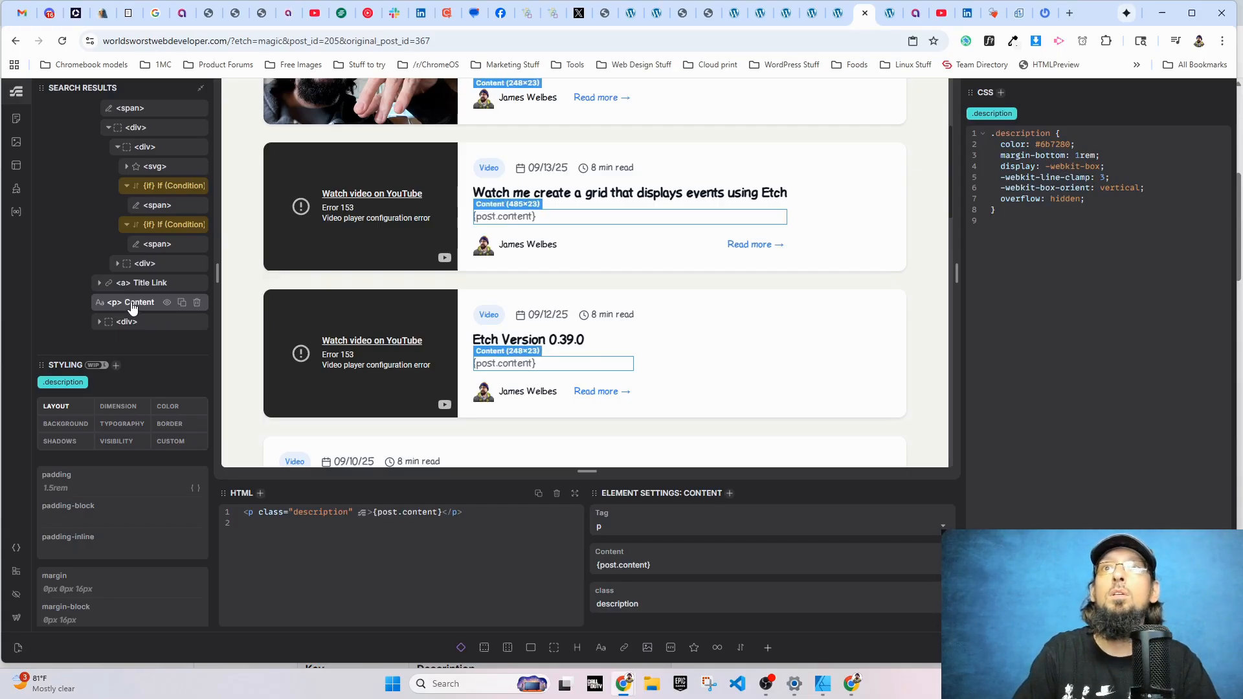
# - Wrap the Content paragraph in a condition and set that condition to post.content
pyautogui.rightClick(131, 304)
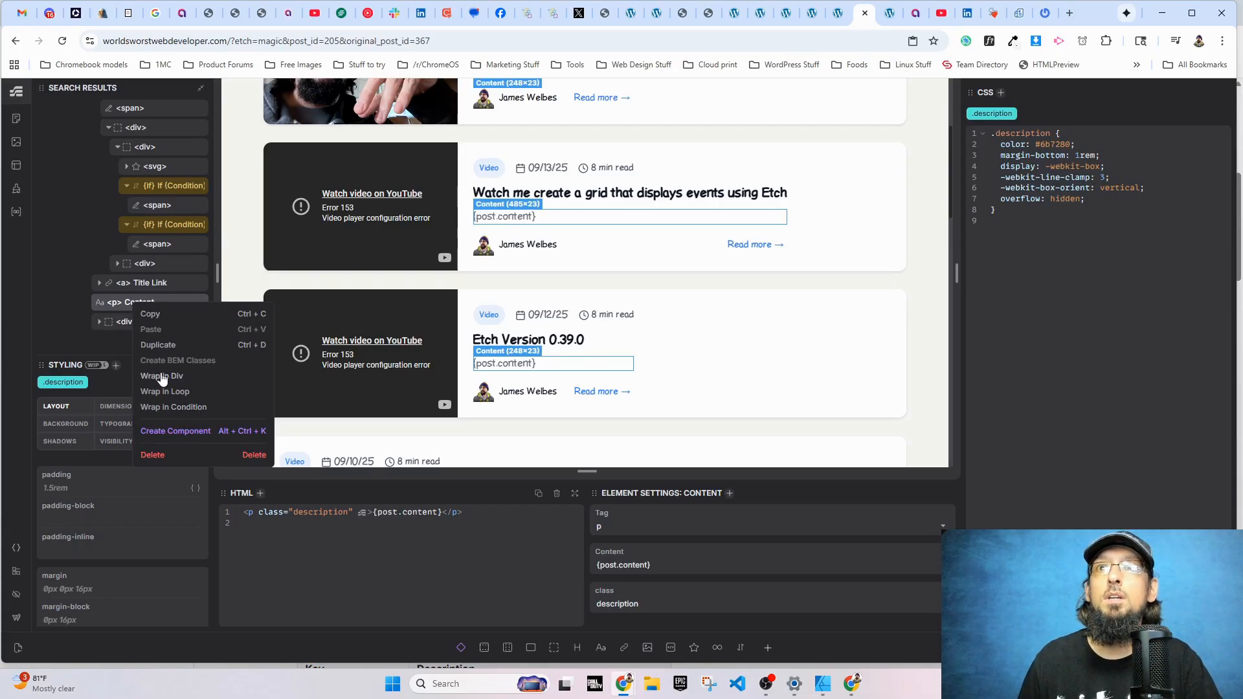
pyautogui.click(175, 411)
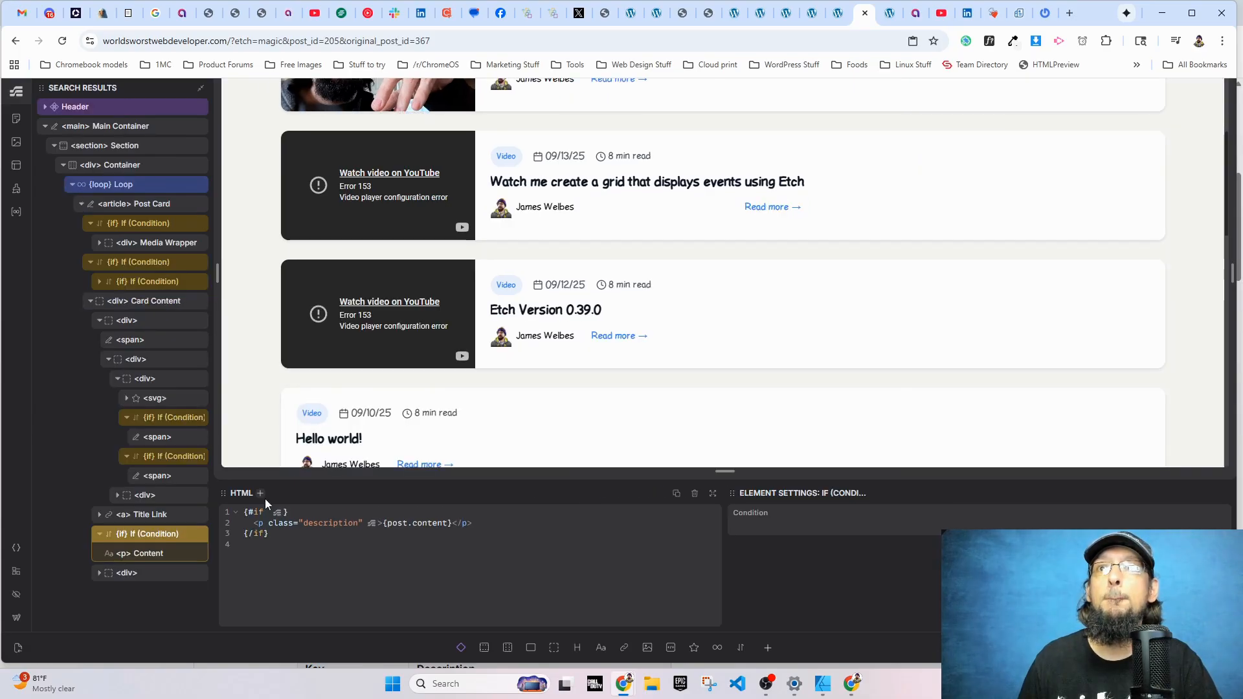
pyautogui.write('post')
pyautogui.press('BackSpace')
pyautogui.press('BackSpace')
pyautogui.press('BackSpace')
pyautogui.write('ost.conten')
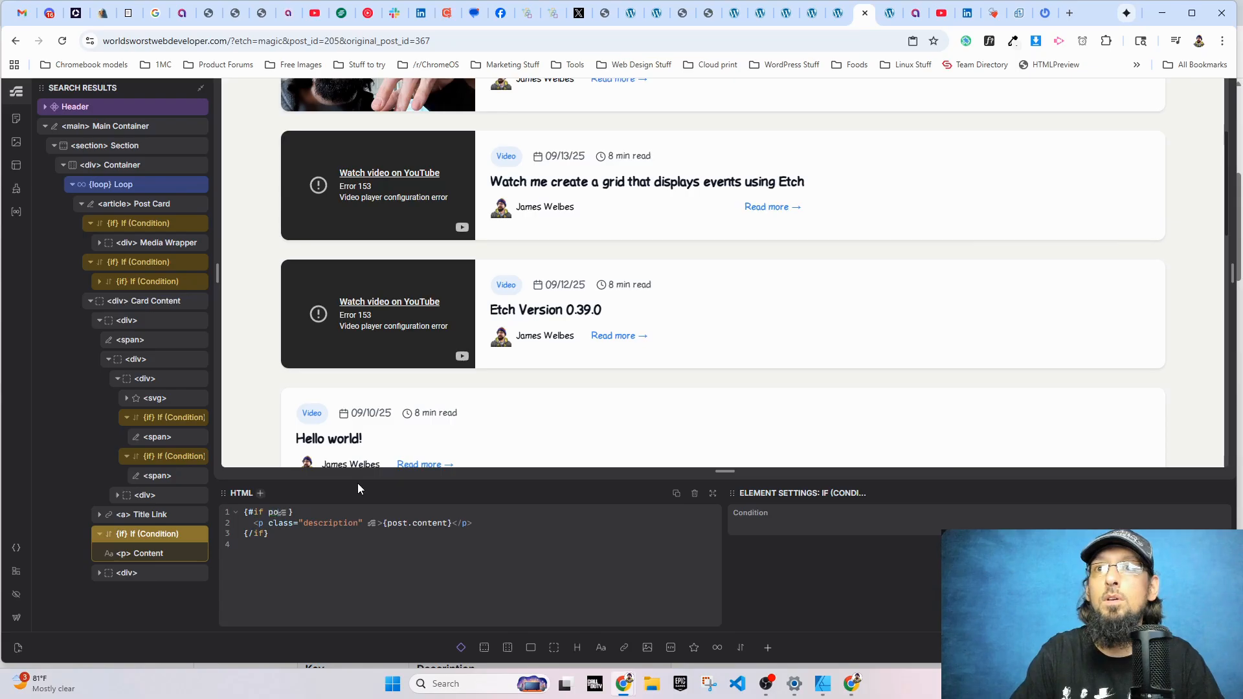
pyautogui.write('t')
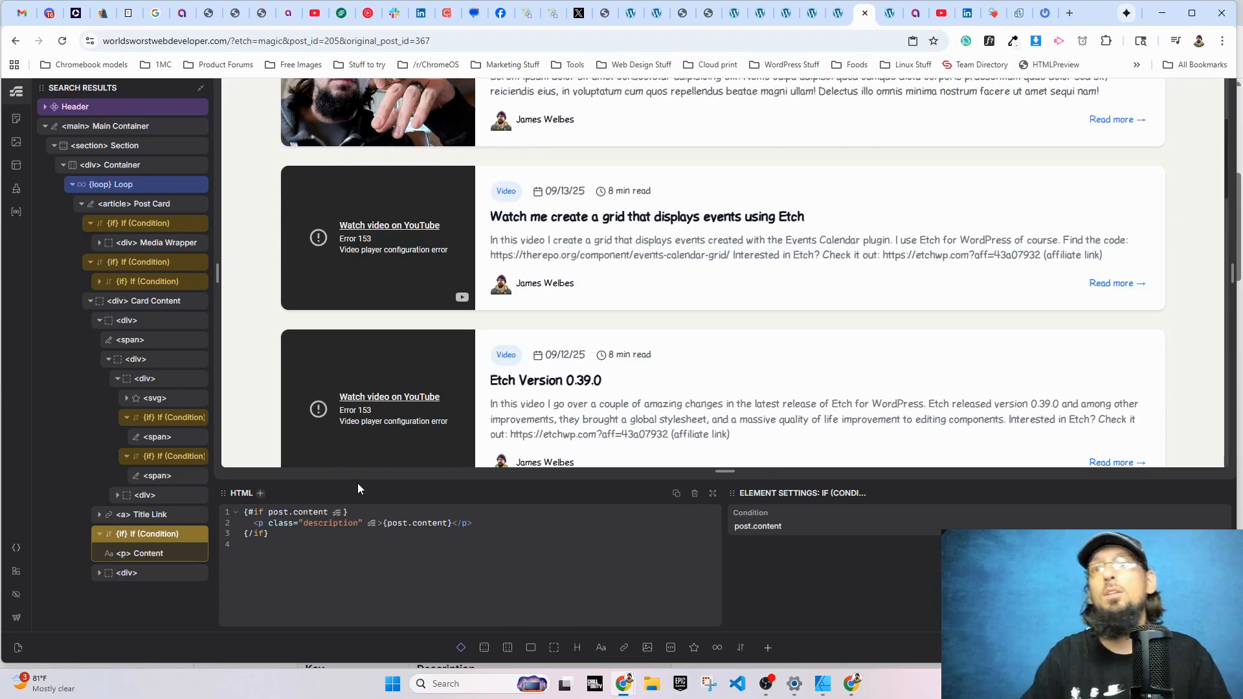